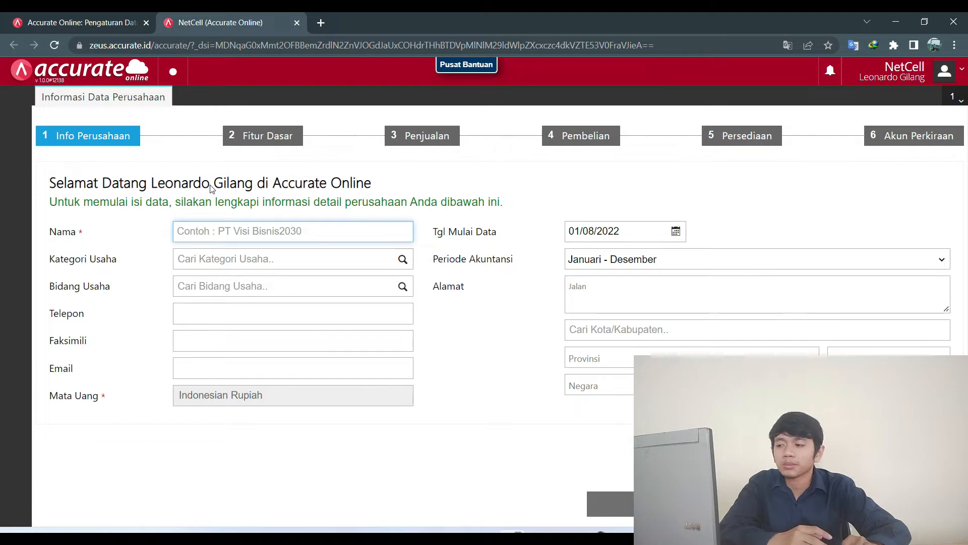
# Enter NetCell as the company name, without the trailing period.
pyautogui.click(207, 236)
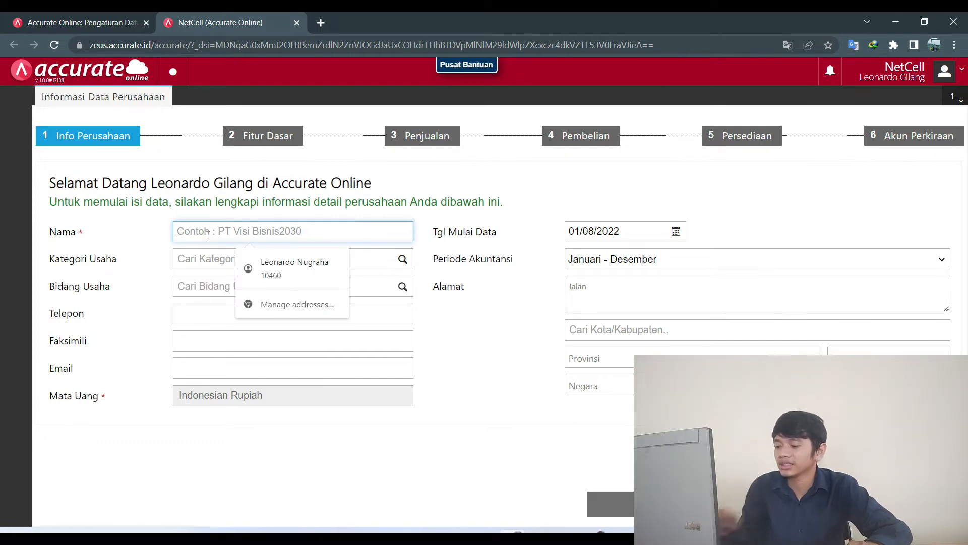
pyautogui.write('NetCell.')
pyautogui.press('BackSpace')
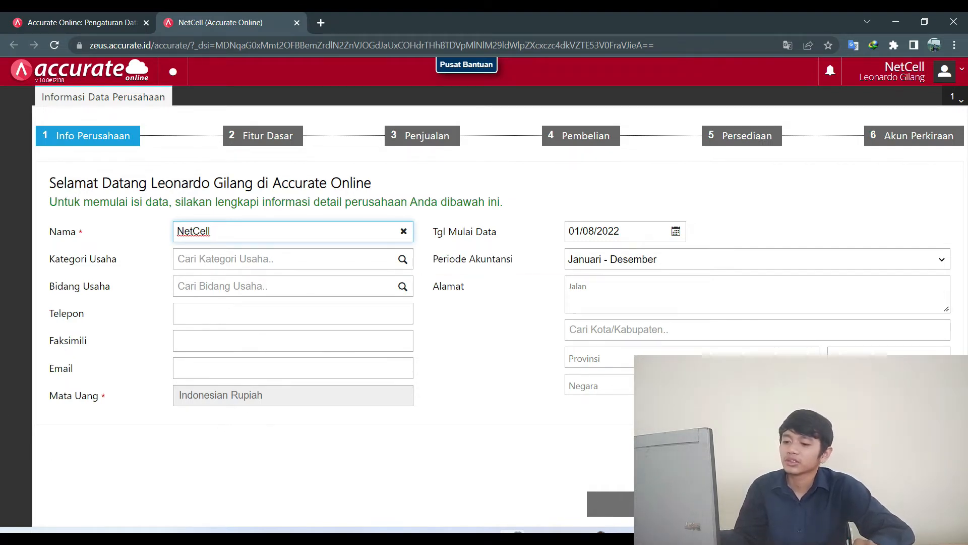
# Keep foreign currency off among the basic features, then answer yes to sending price quotations.
pyautogui.click(817, 504)
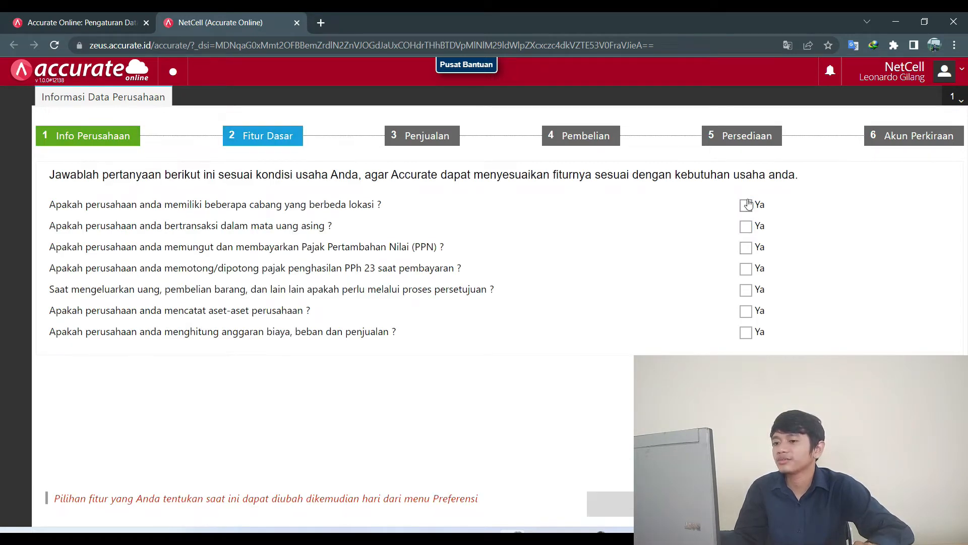
pyautogui.click(746, 226)
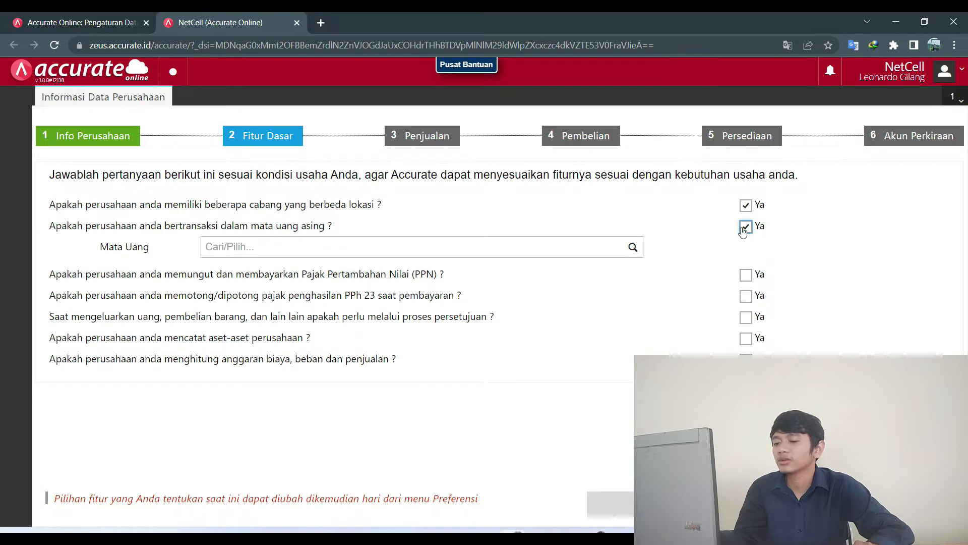
pyautogui.click(744, 226)
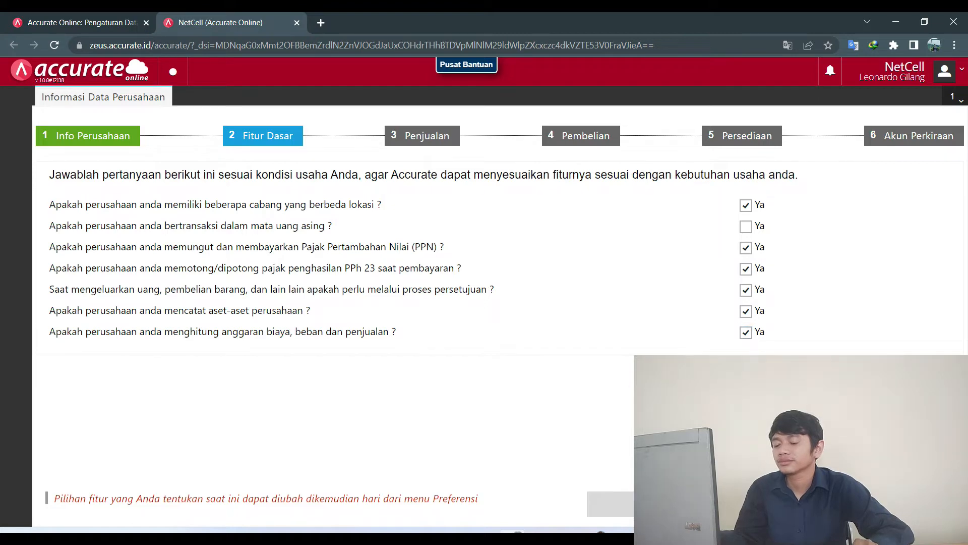
pyautogui.click(857, 503)
pyautogui.click(746, 203)
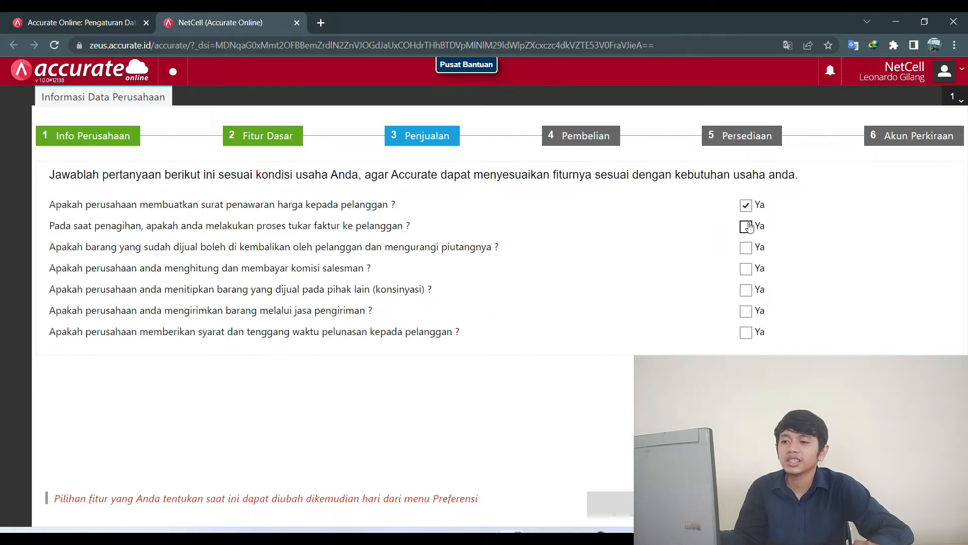
# Answer yes to all sales and purchasing questions: invoices, commissions, payment terms, forwarders, purchase orders, requisitions.
pyautogui.click(746, 226)
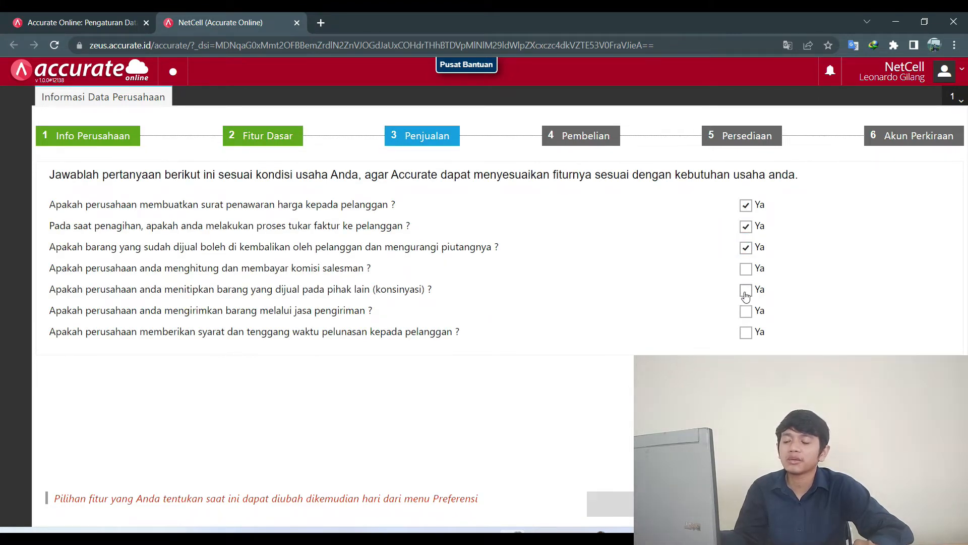
pyautogui.click(746, 269)
pyautogui.click(748, 333)
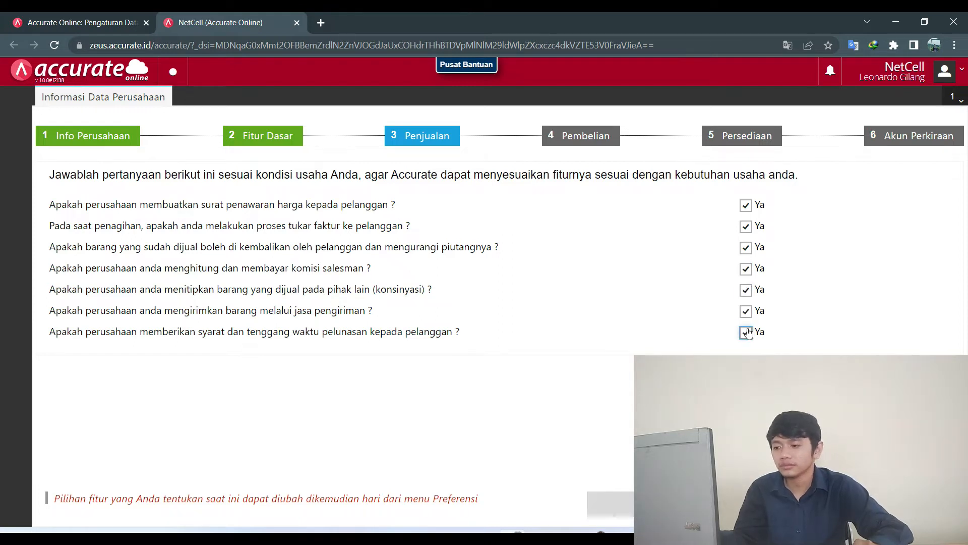
pyautogui.click(867, 504)
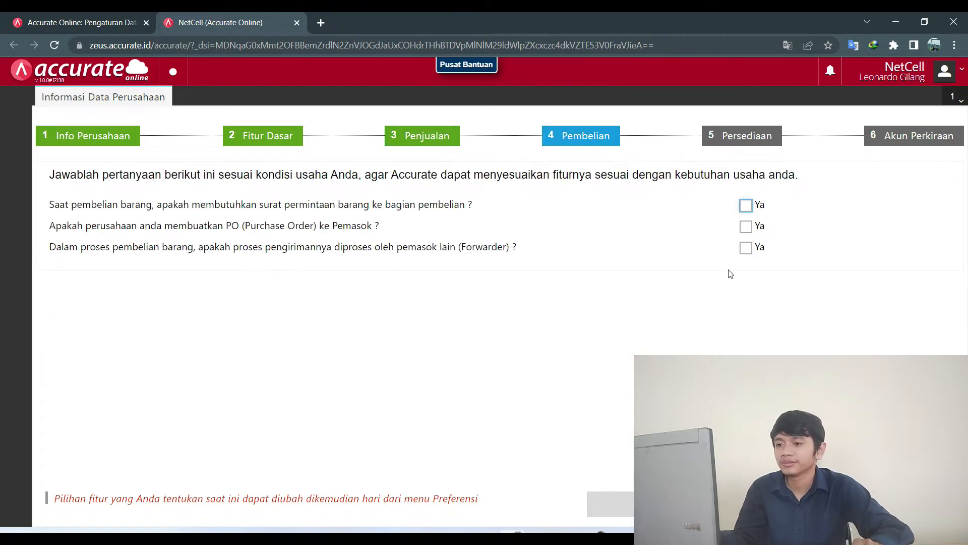
pyautogui.click(746, 248)
pyautogui.click(745, 226)
pyautogui.click(746, 205)
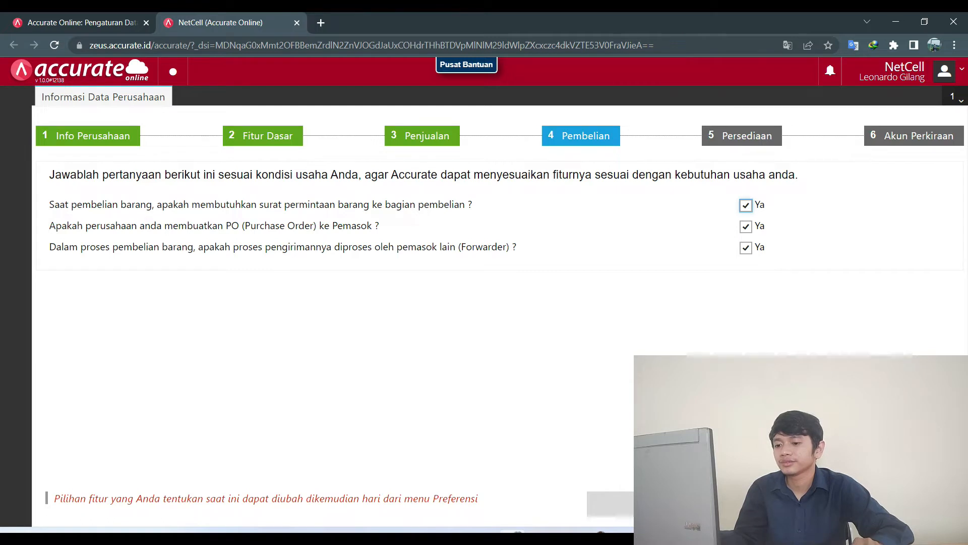
# Choose FIFO inventory costing and decline automatic chart-of-accounts creation.
pyautogui.click(867, 504)
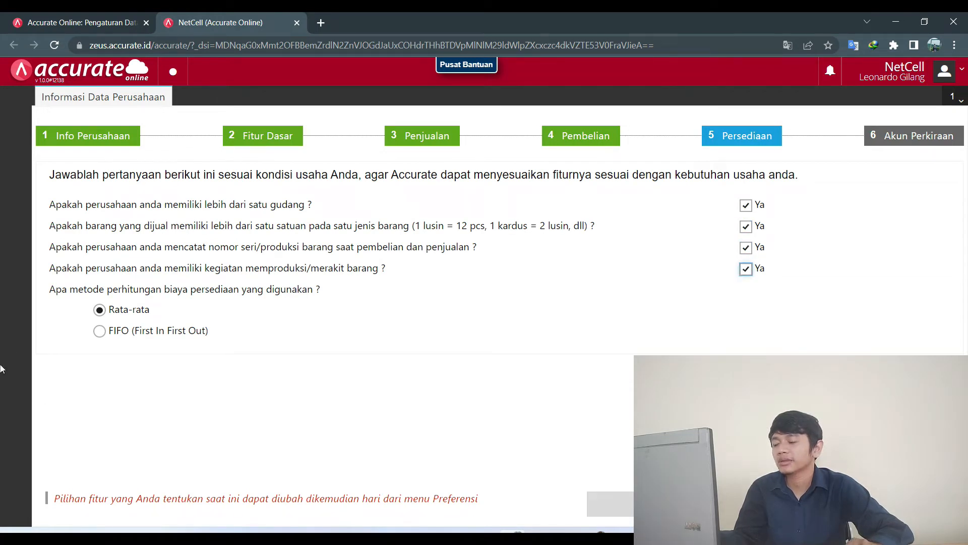
pyautogui.click(119, 335)
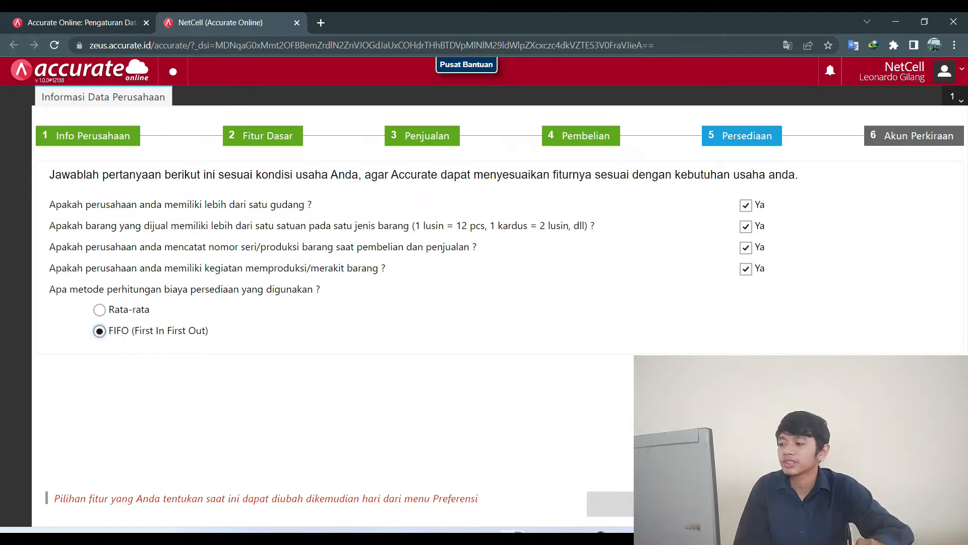
pyautogui.click(865, 504)
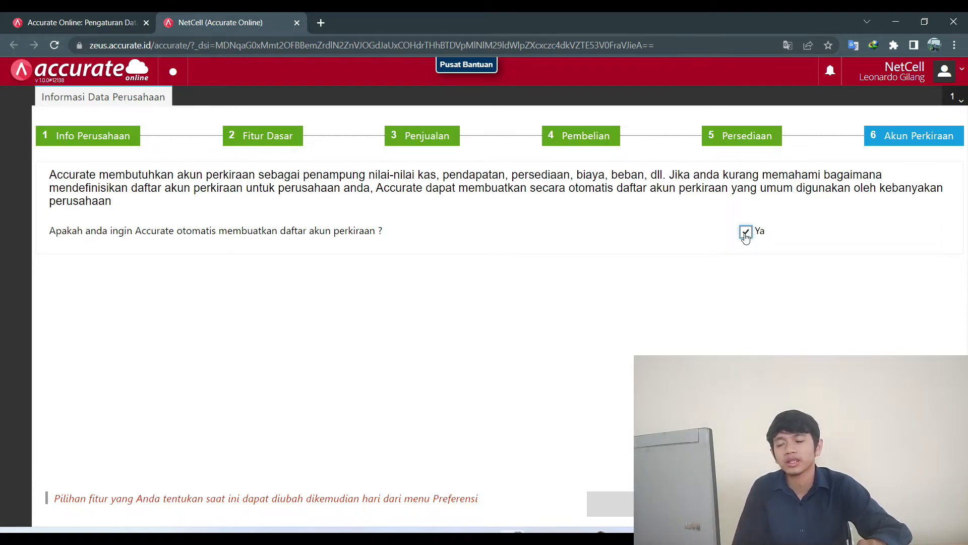
pyautogui.click(746, 233)
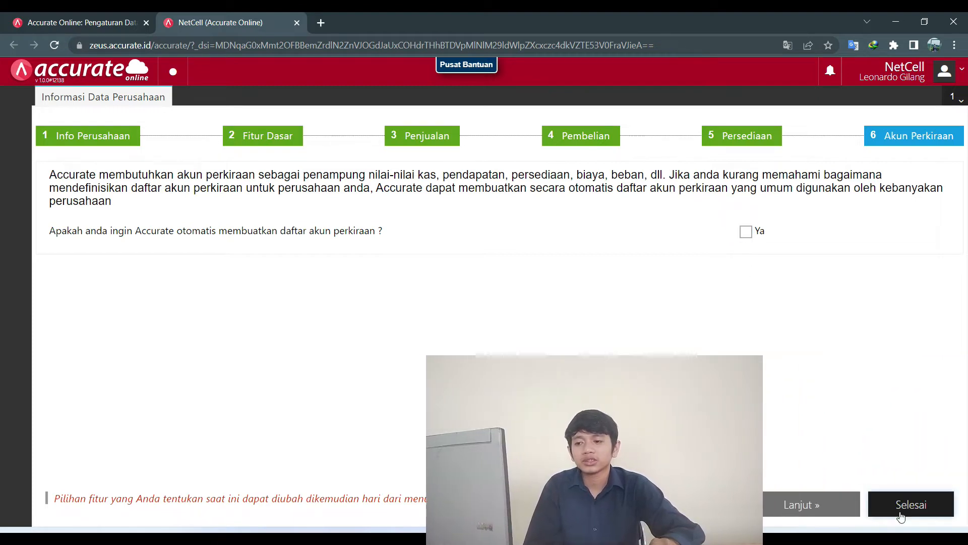
# Finish the wizard with Selesai and close the introductory tour.
pyautogui.click(897, 510)
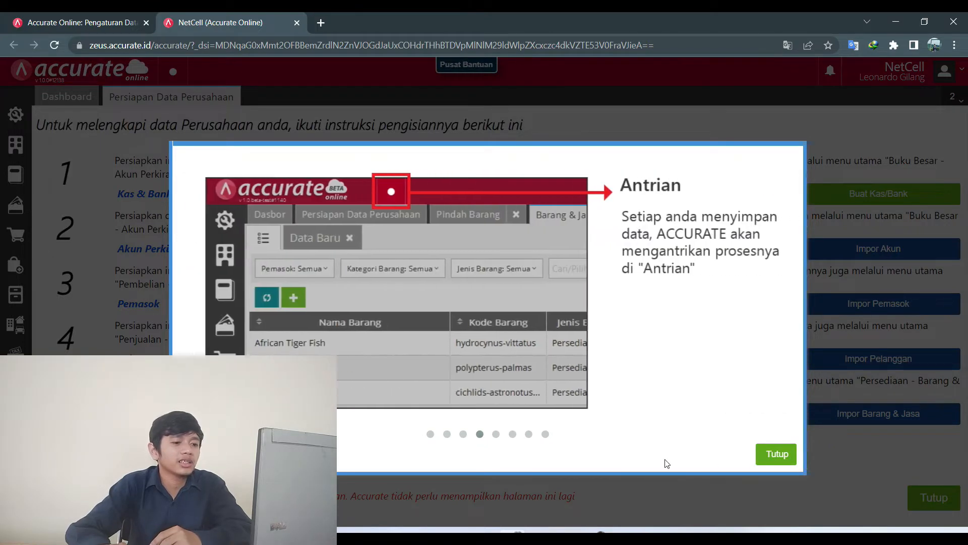
pyautogui.click(775, 454)
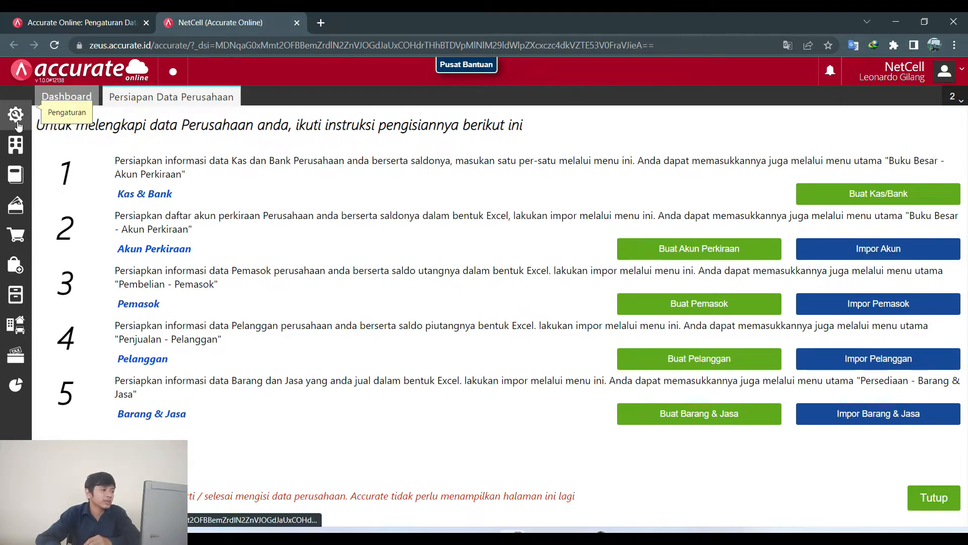
# Start a new Jurnal Umum entry and try searching for the kas account.
pyautogui.click(15, 146)
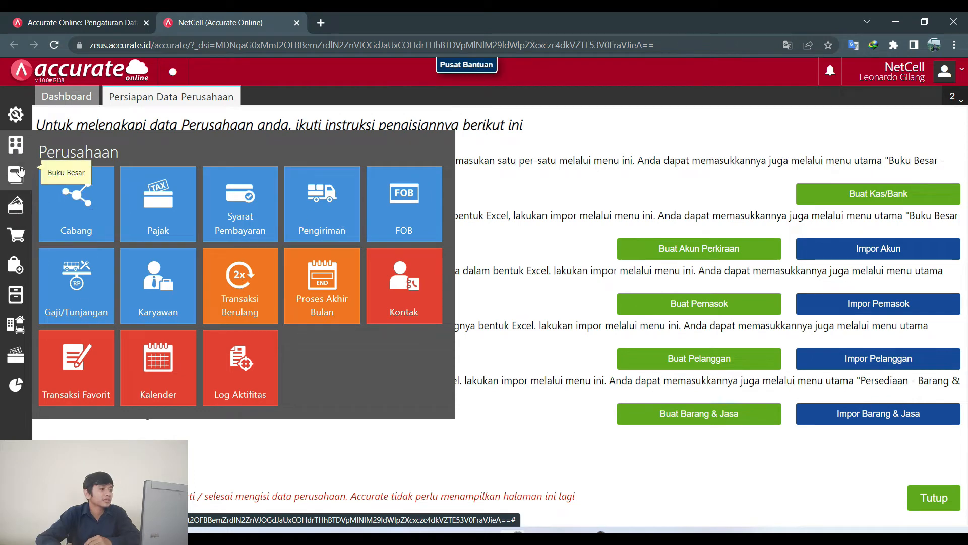
pyautogui.click(19, 172)
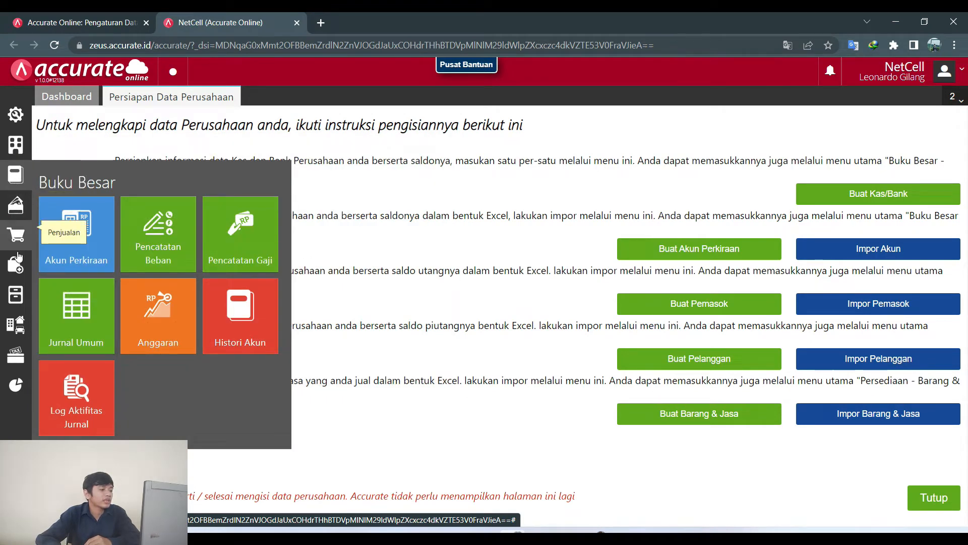
pyautogui.click(78, 335)
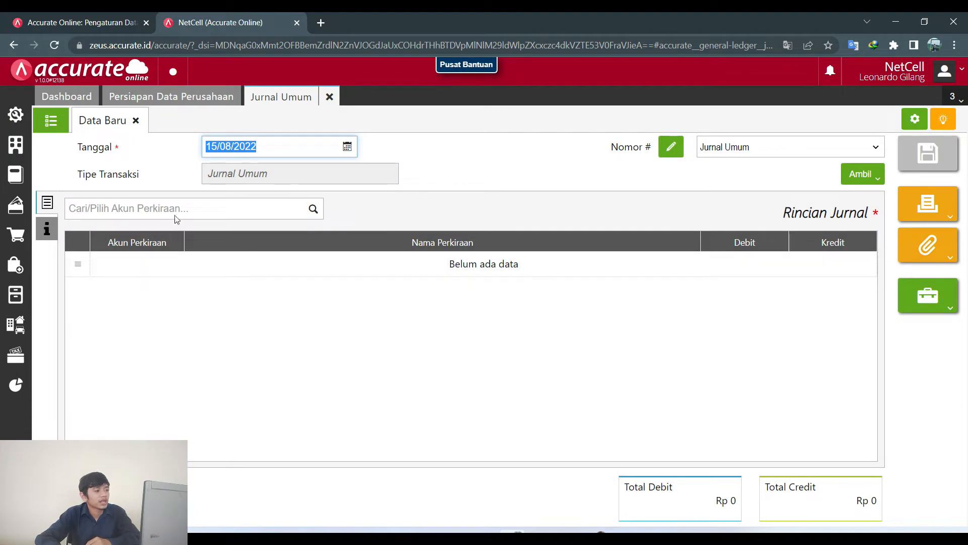
pyautogui.click(177, 212)
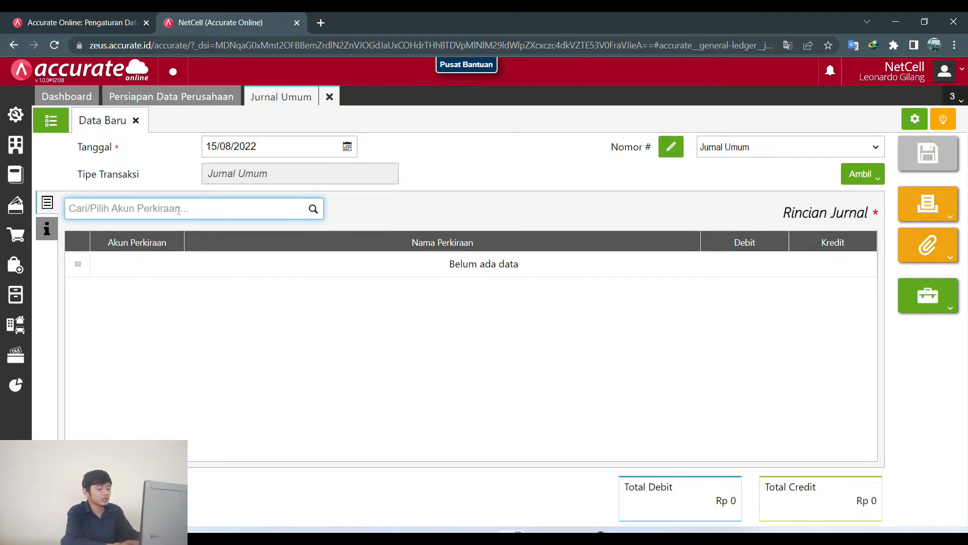
pyautogui.write('kas')
pyautogui.press('BackSpace')
pyautogui.press('BackSpace')
pyautogui.press('BackSpace')
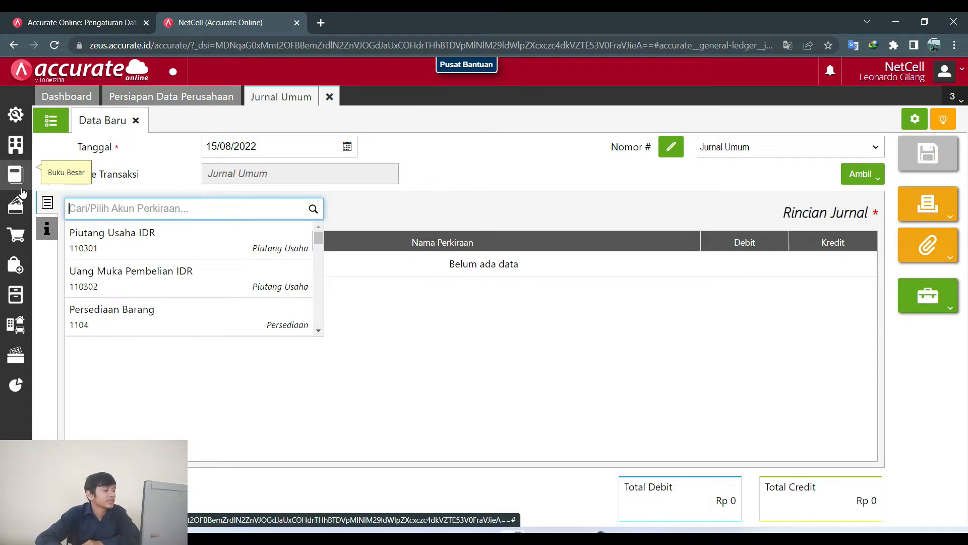
# Open a blank new-account form under Buku Besar > Akun Perkiraan.
pyautogui.click(21, 199)
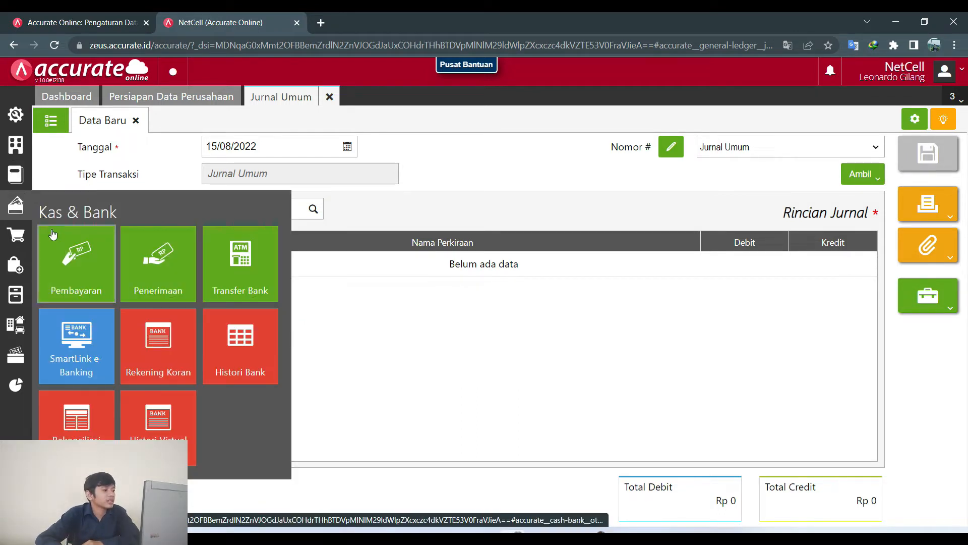
pyautogui.click(7, 166)
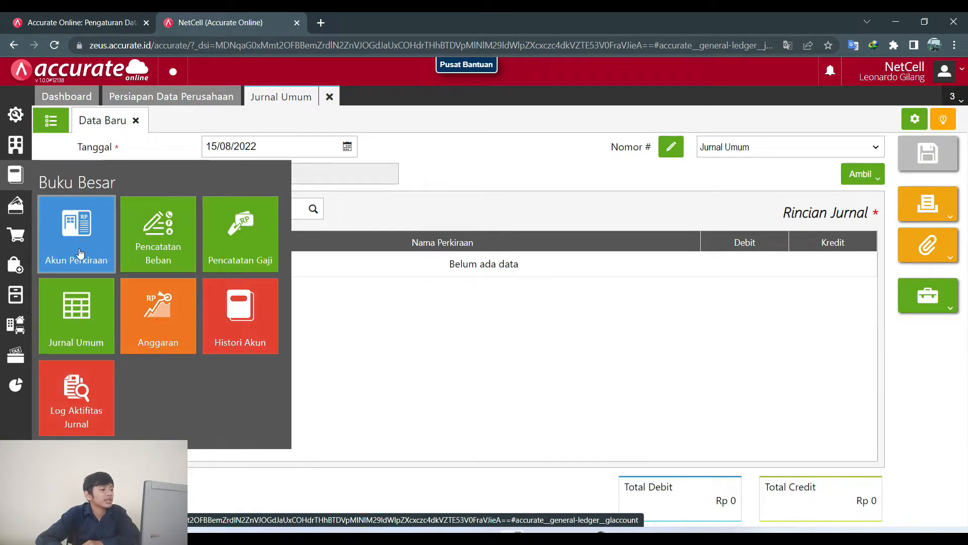
pyautogui.click(79, 252)
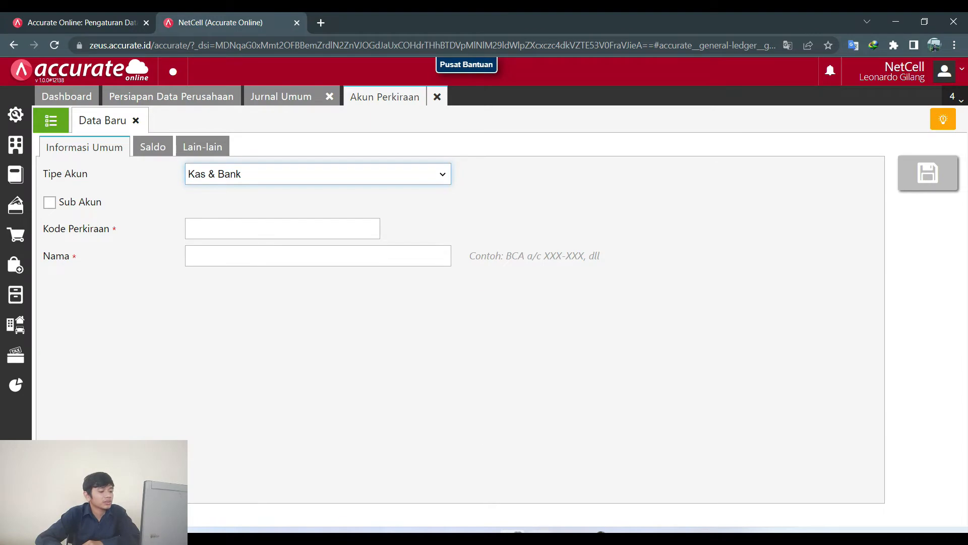
# Save a Kas & Bank account with code 111 named KAS.
pyautogui.hotkey('alt', 'Tab')
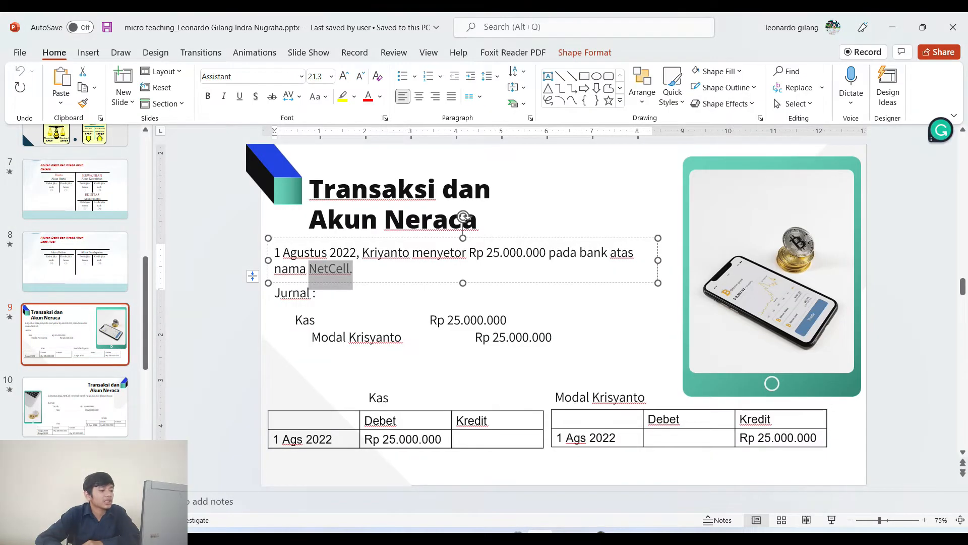
pyautogui.hotkey('alt', 'Tab')
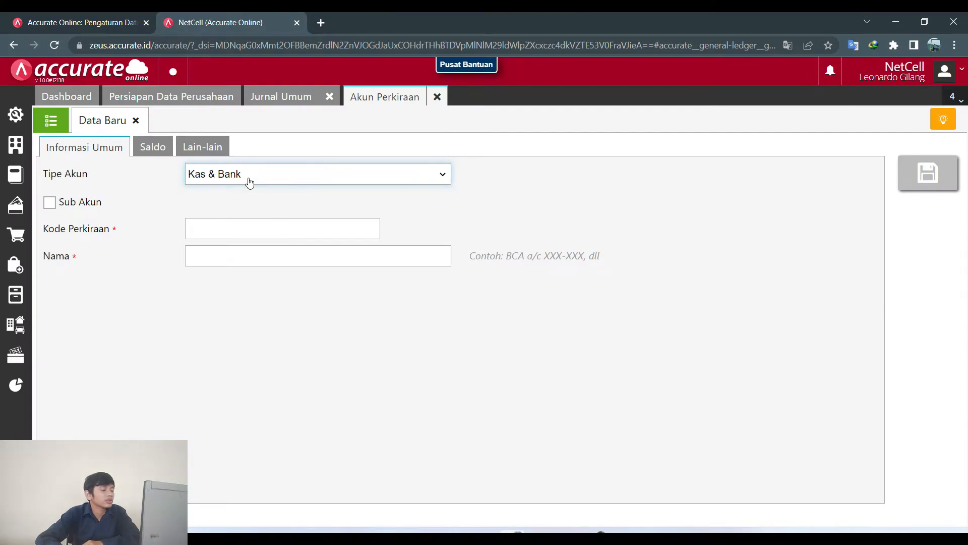
pyautogui.click(247, 174)
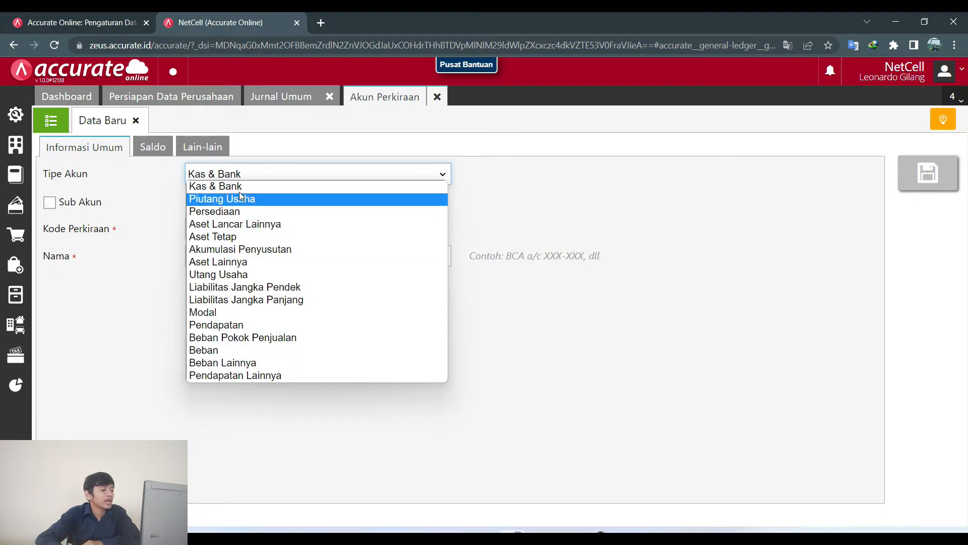
pyautogui.click(241, 186)
pyautogui.click(225, 229)
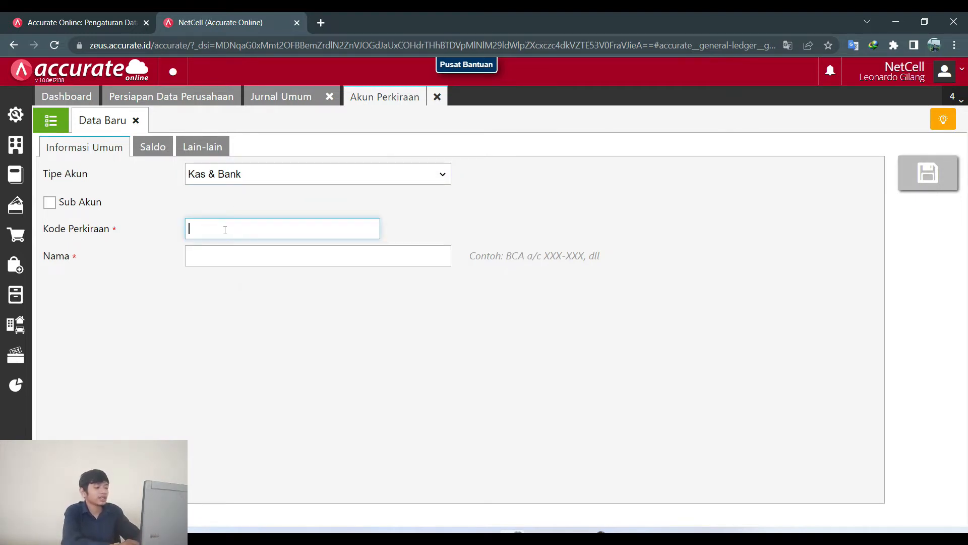
pyautogui.write('111')
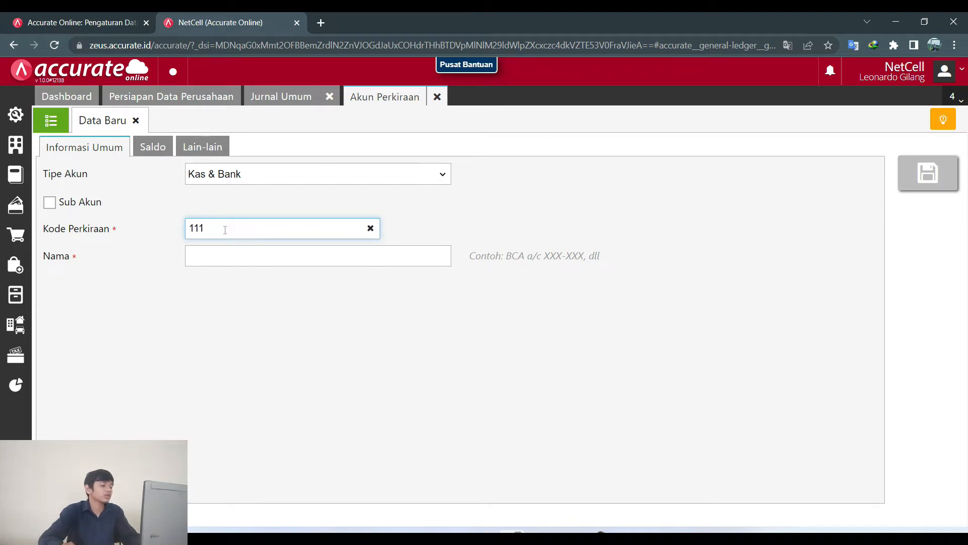
pyautogui.click(226, 247)
pyautogui.write('KAS')
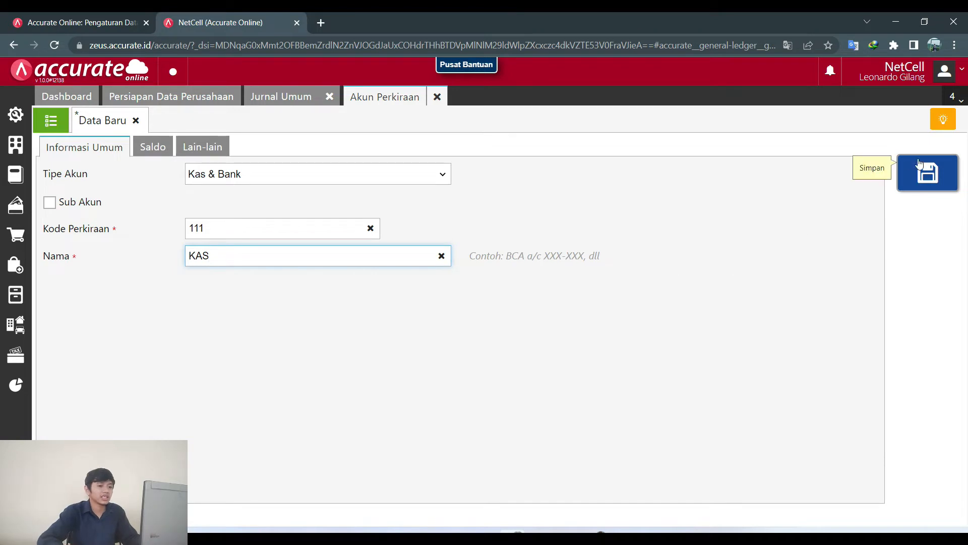
pyautogui.click(927, 173)
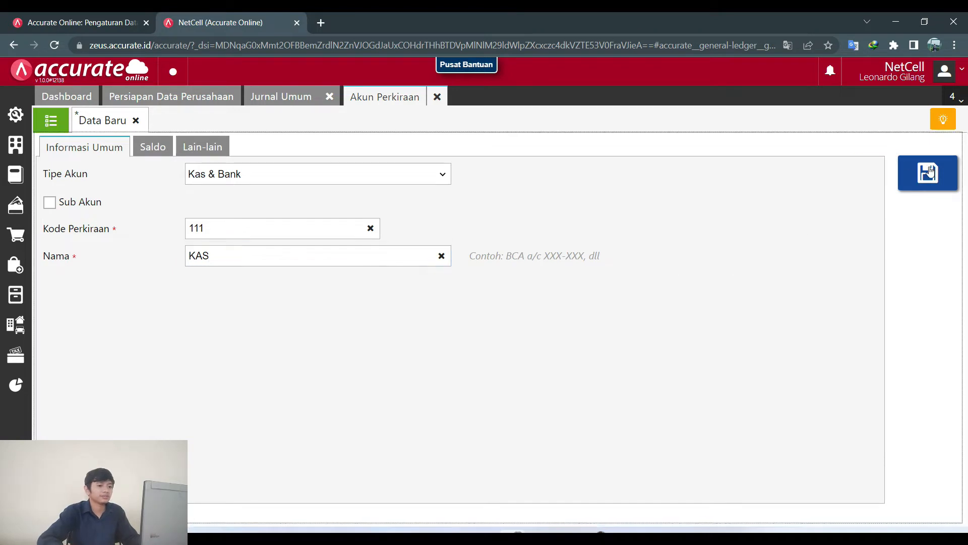
# Save a Modal-type account 311 named for the owner's capital.
pyautogui.click(266, 180)
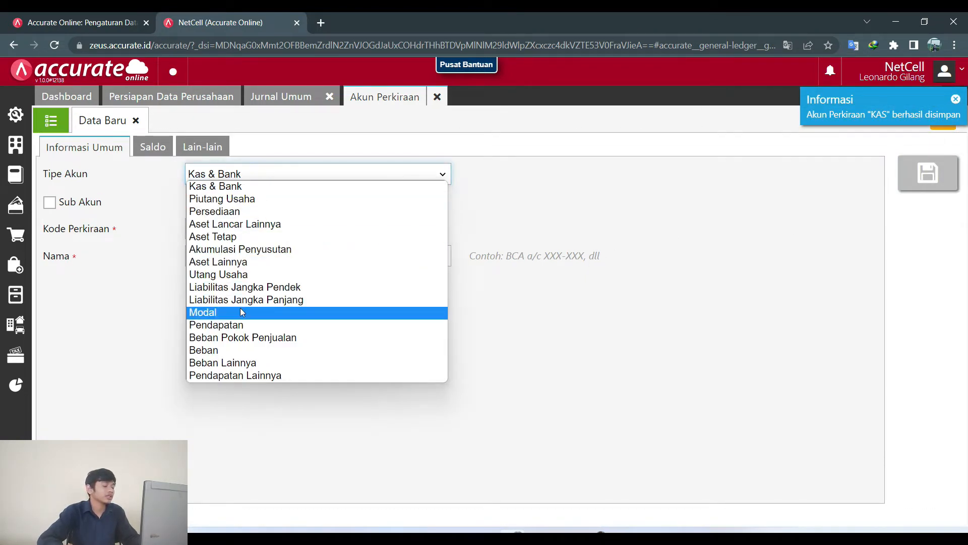
pyautogui.click(242, 312)
pyautogui.click(223, 225)
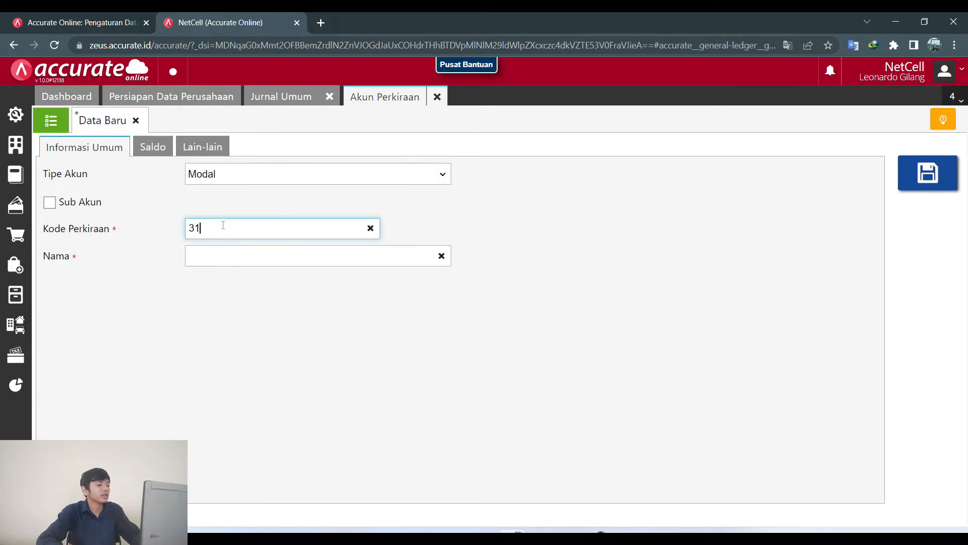
pyautogui.click(230, 258)
pyautogui.write('Modal ')
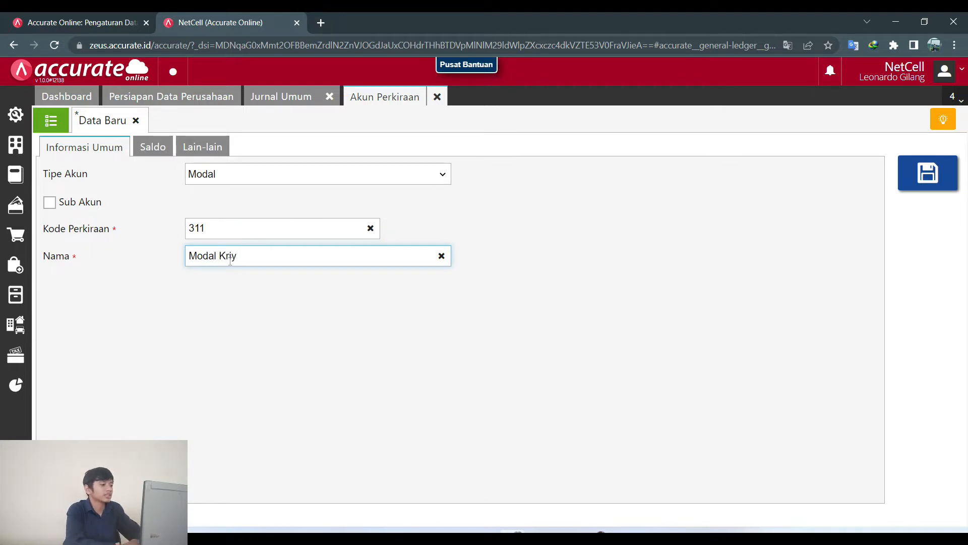
pyautogui.write('Krisyanto')
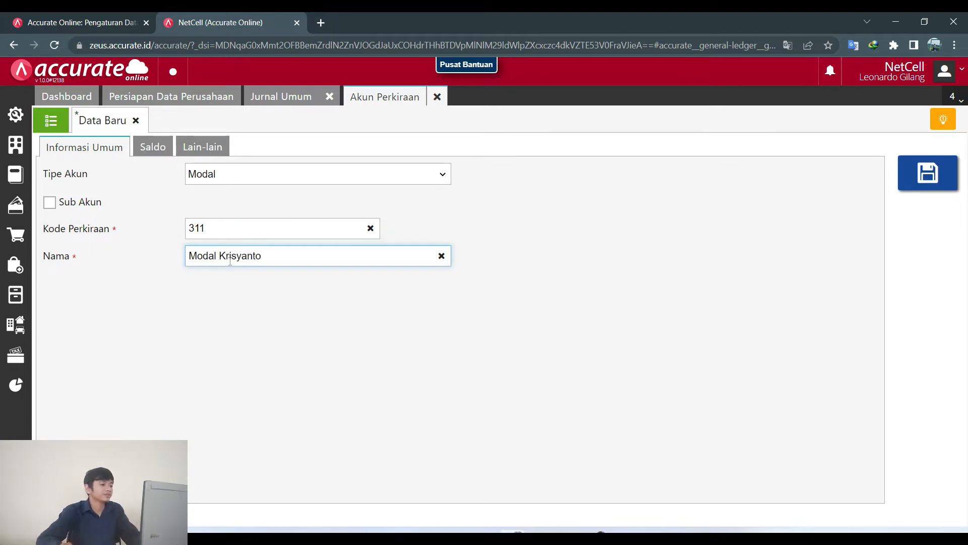
pyautogui.click(934, 171)
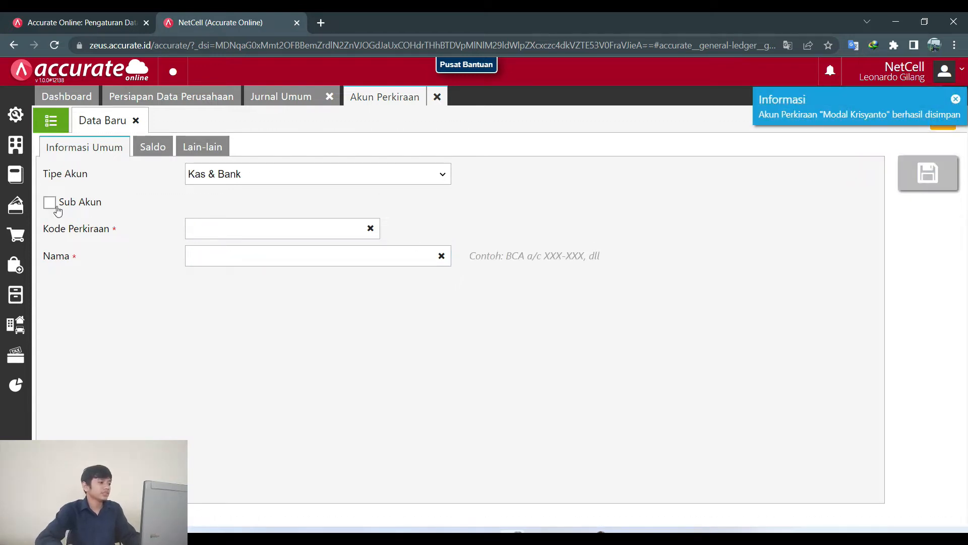
# Open a new general journal dated 01/08/2022 and search for the kas account.
pyautogui.click(16, 174)
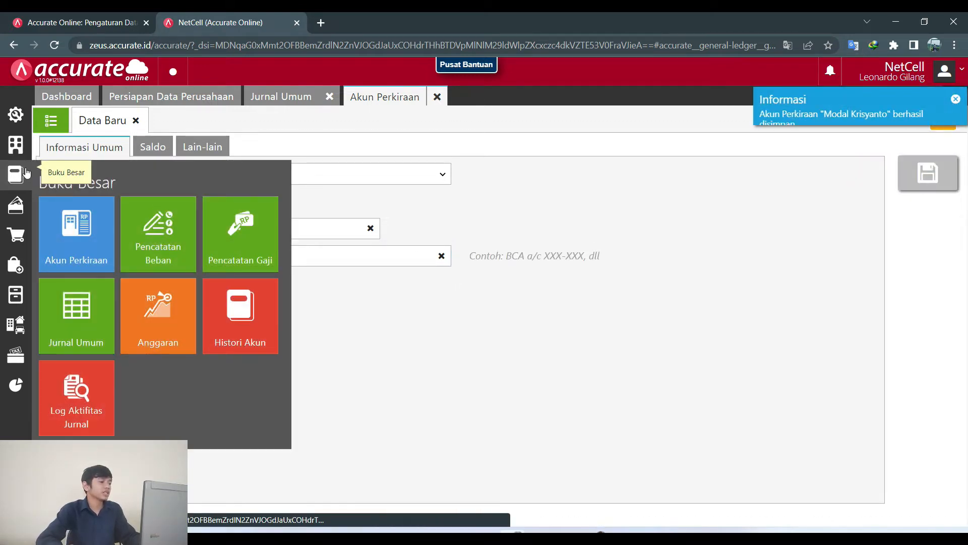
pyautogui.click(83, 318)
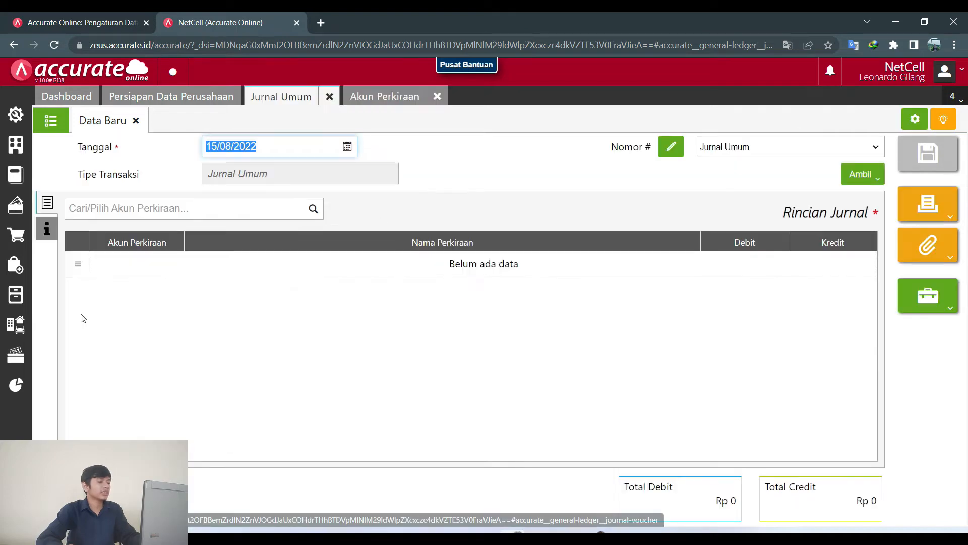
pyautogui.click(541, 539)
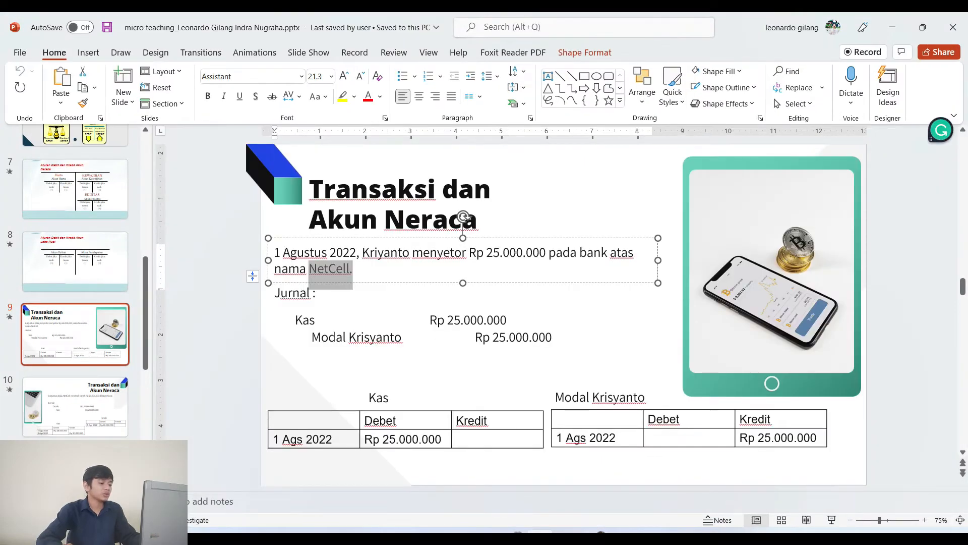
pyautogui.hotkey('alt', 'Tab')
pyautogui.click(347, 146)
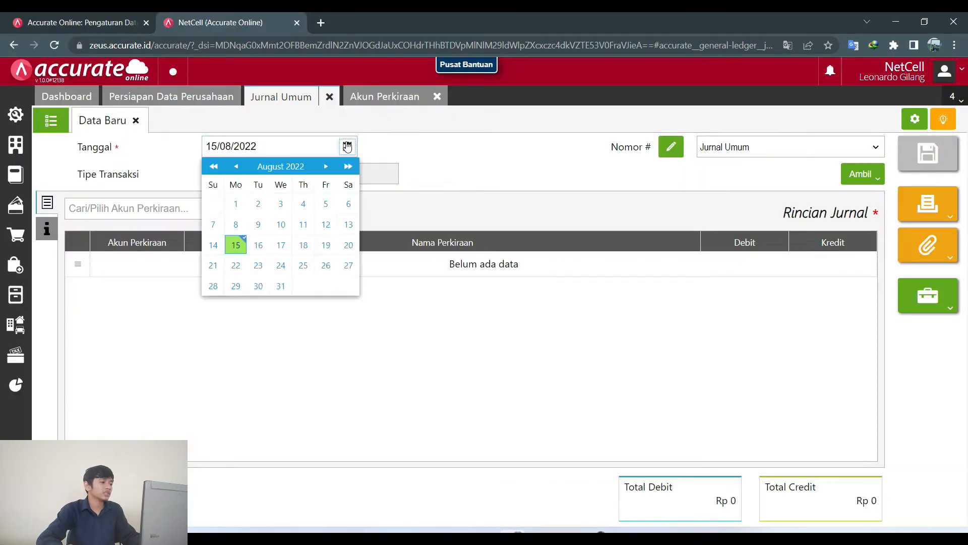
pyautogui.click(236, 204)
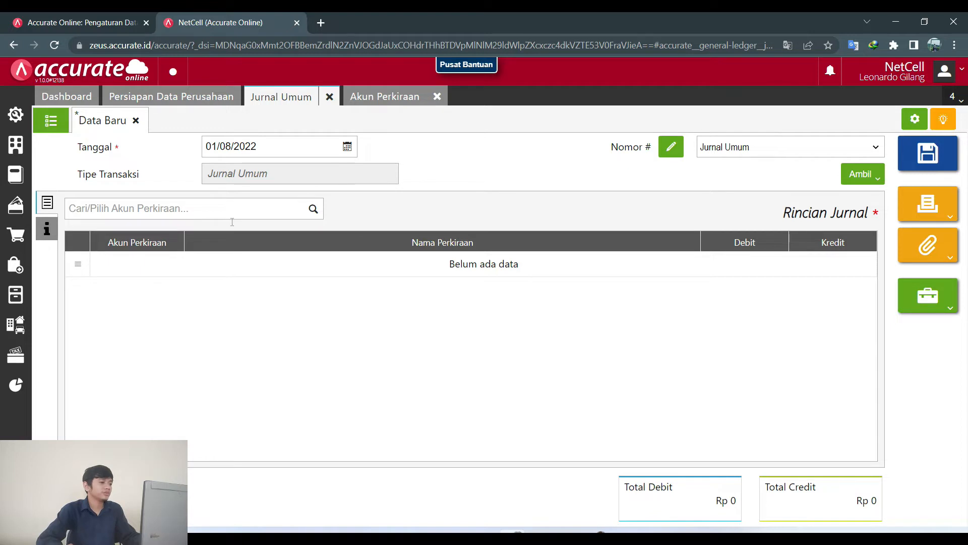
pyautogui.click(138, 207)
pyautogui.write('kas')
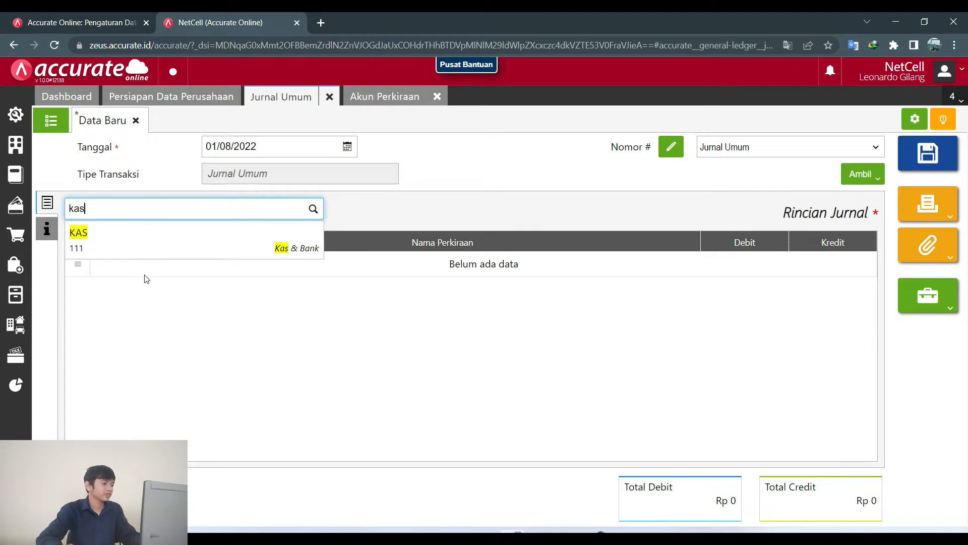
# Add KAS 111 as a 25.000.000 debit line.
pyautogui.click(154, 241)
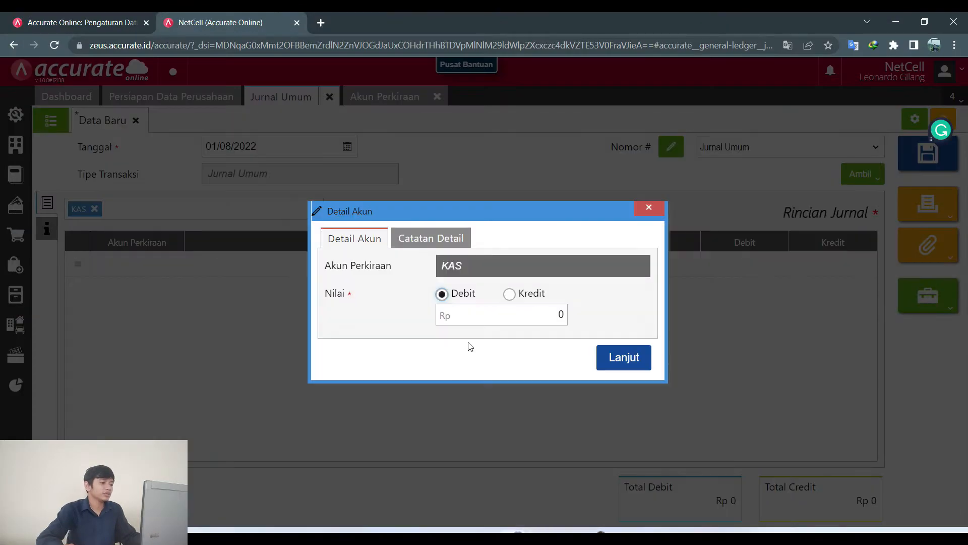
pyautogui.click(549, 315)
pyautogui.write('25.00')
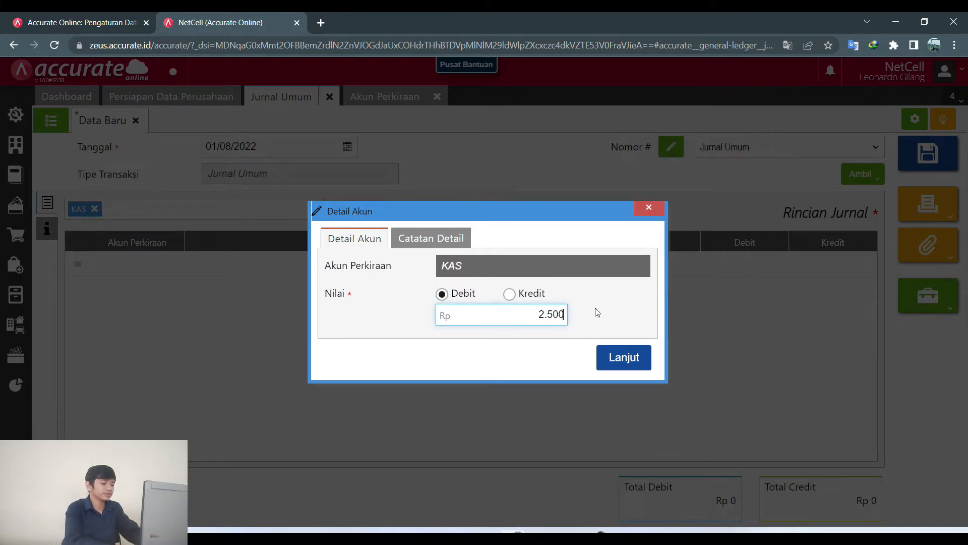
pyautogui.write('0.000')
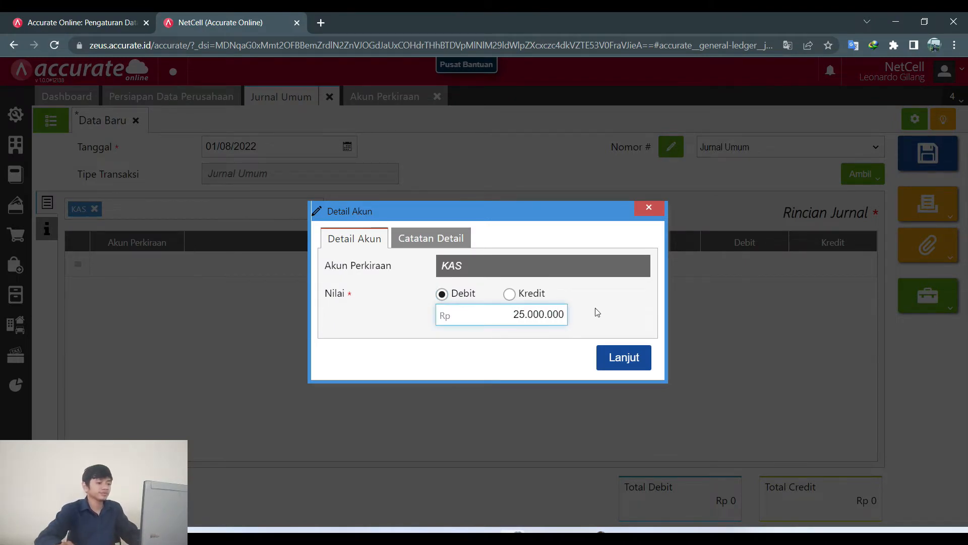
pyautogui.click(625, 358)
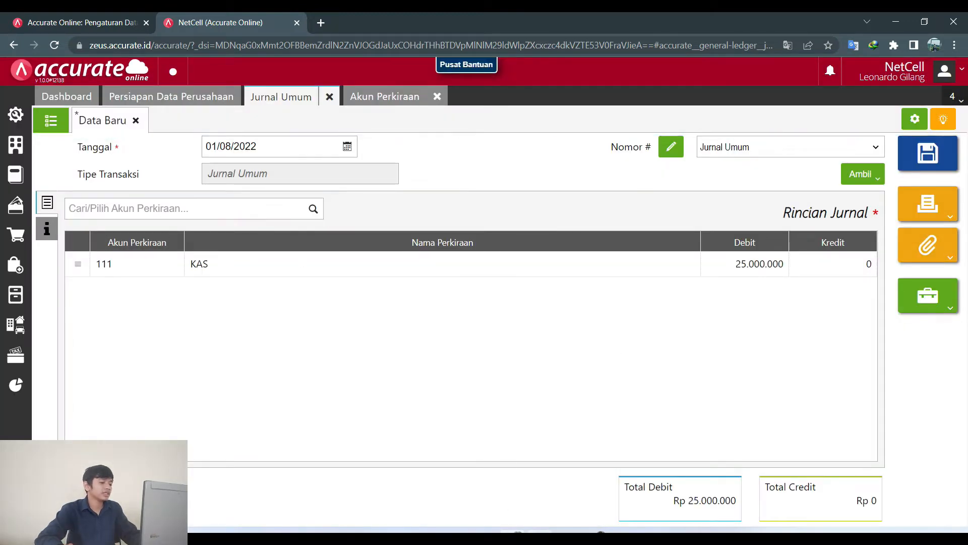
# Add the owner's capital account 311 as a 25.000.000 credit line.
pyautogui.hotkey('alt', 'Tab')
pyautogui.hotkey('alt', 'Tab')
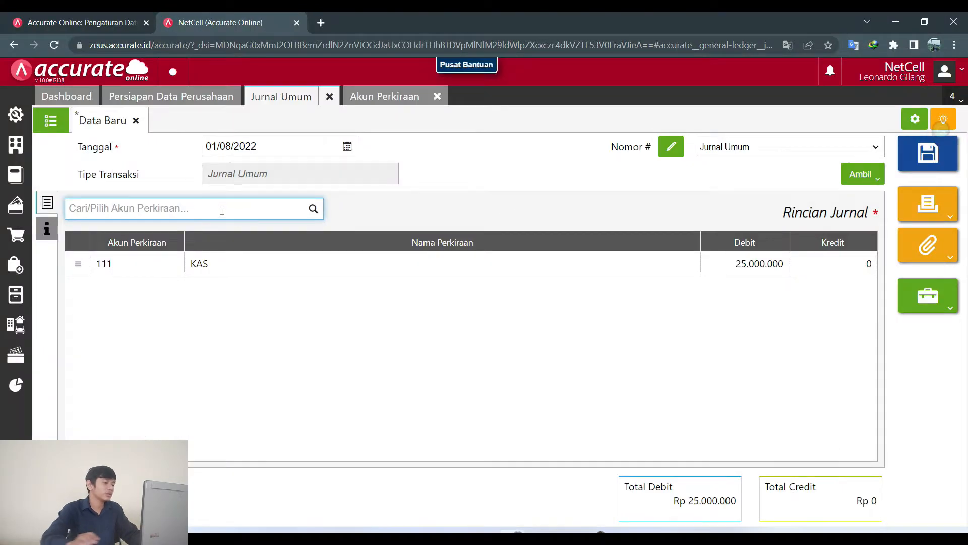
pyautogui.write('modal')
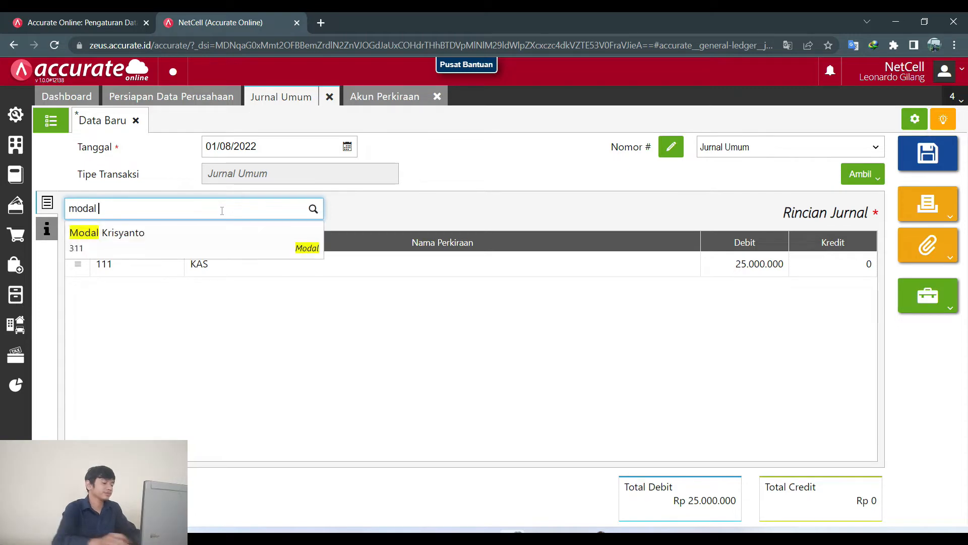
pyautogui.click(225, 236)
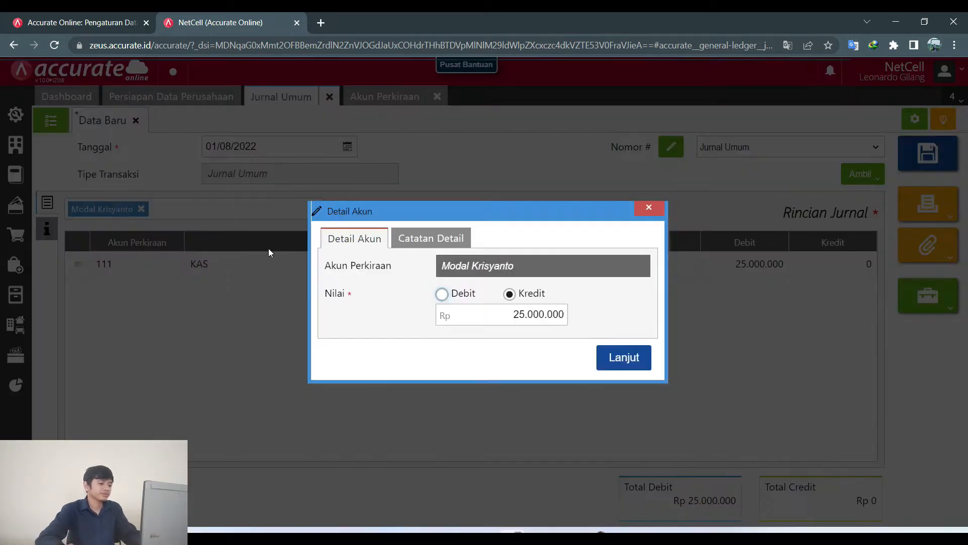
pyautogui.click(616, 358)
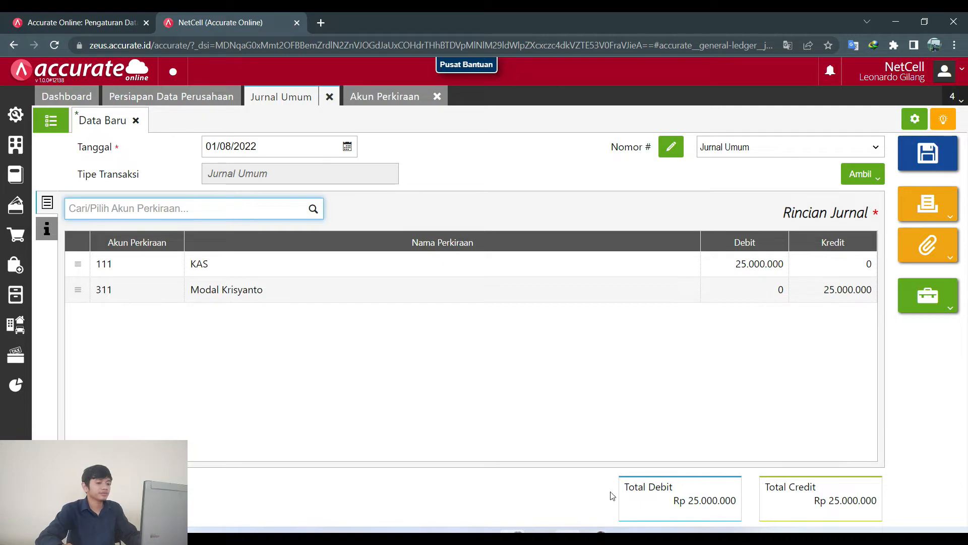
pyautogui.hotkey('alt', 'Tab')
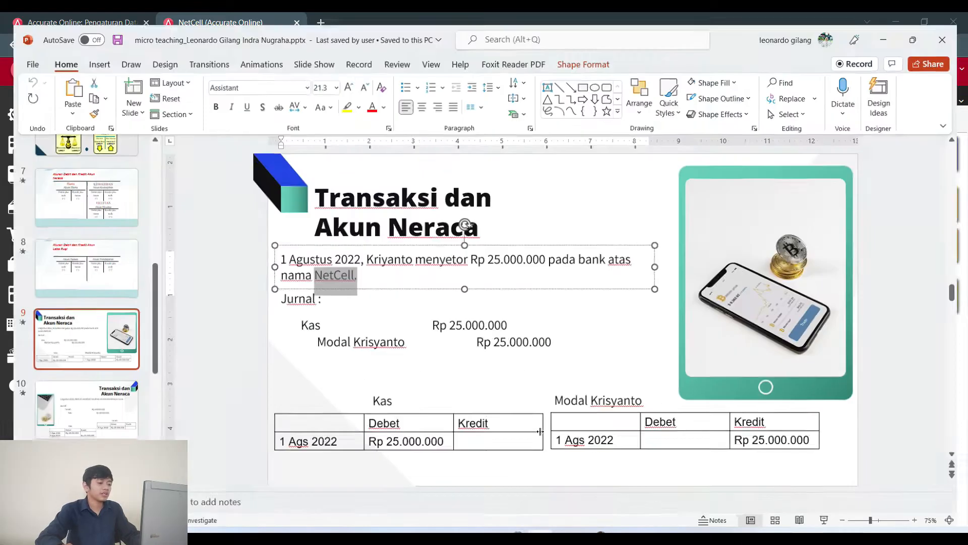
pyautogui.hotkey('alt', 'Tab')
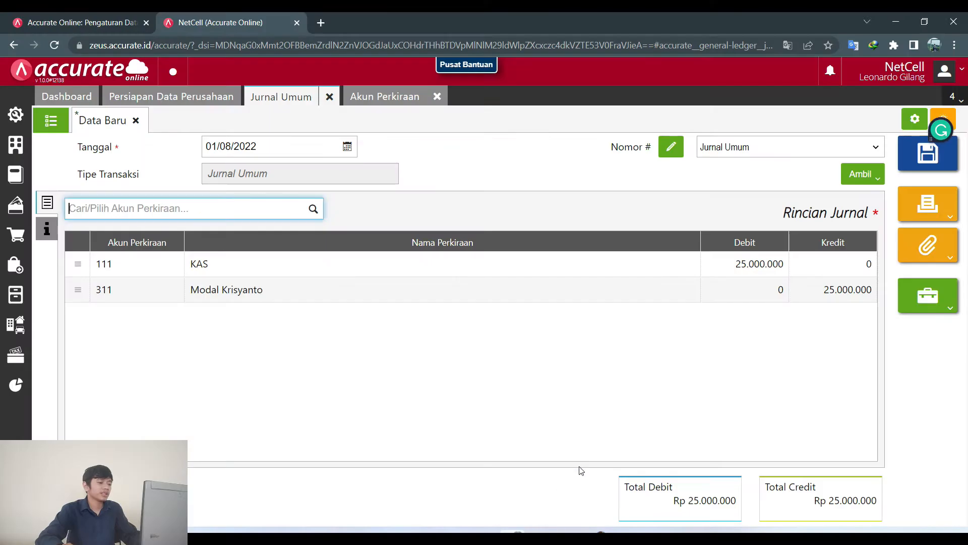
# Save the journal as JV.2022.08.00001 and open Log Aktifitas Jurnal.
pyautogui.click(944, 169)
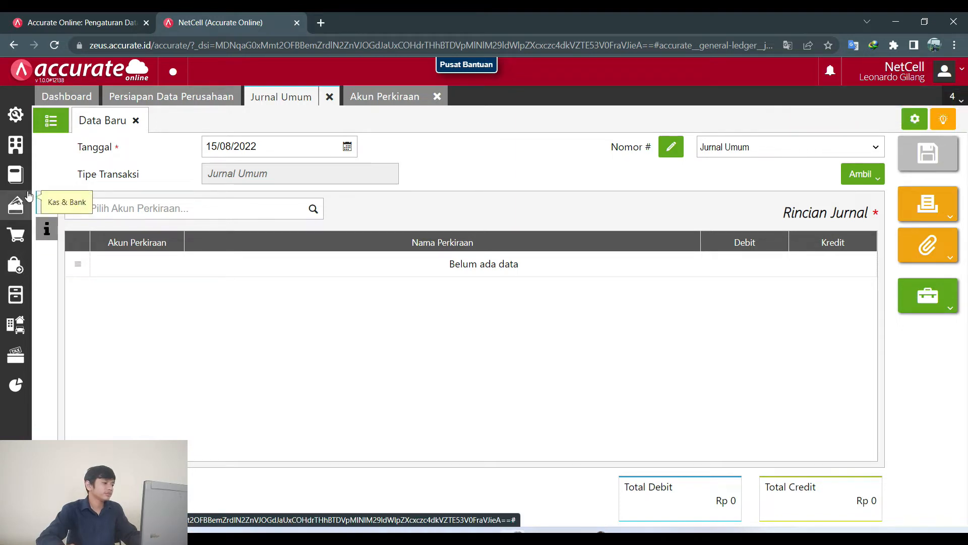
pyautogui.click(15, 174)
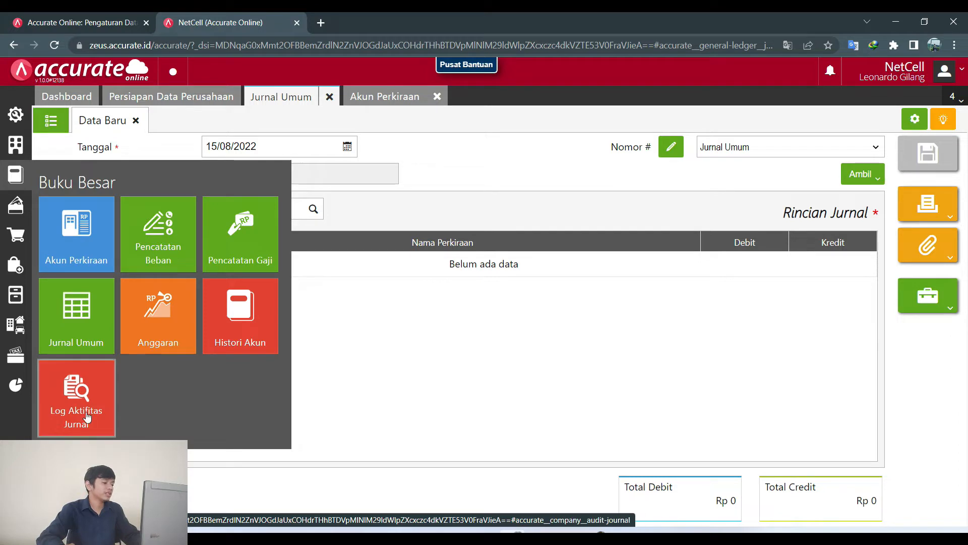
pyautogui.click(87, 415)
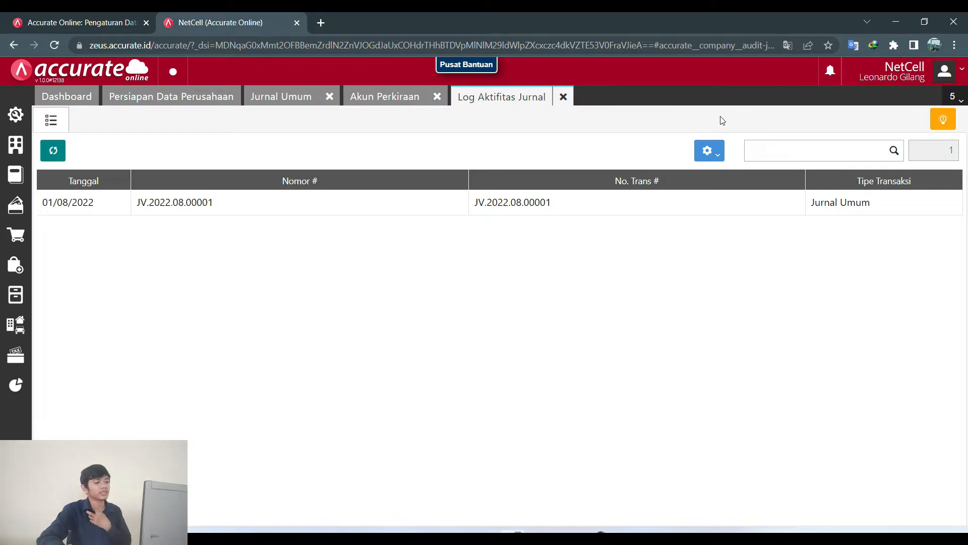
# Read the land purchase journal on PowerPoint slide 10, then return to Accurate Online's journal log.
pyautogui.click(541, 537)
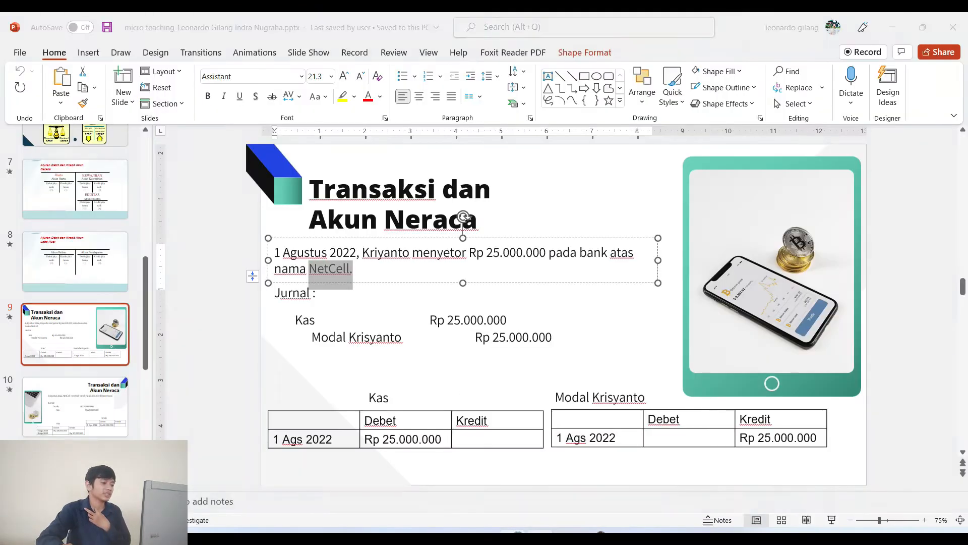
pyautogui.click(89, 396)
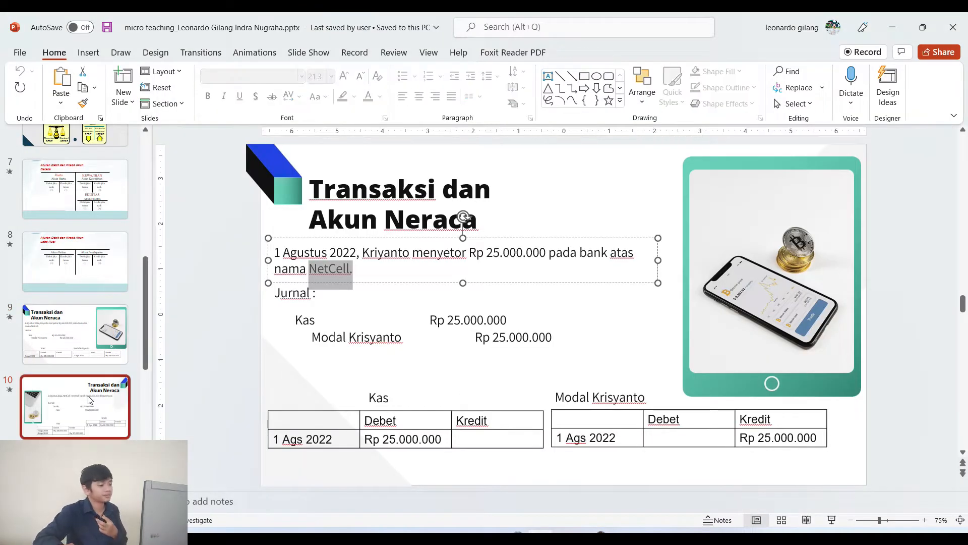
pyautogui.scroll(-1, 446, 282)
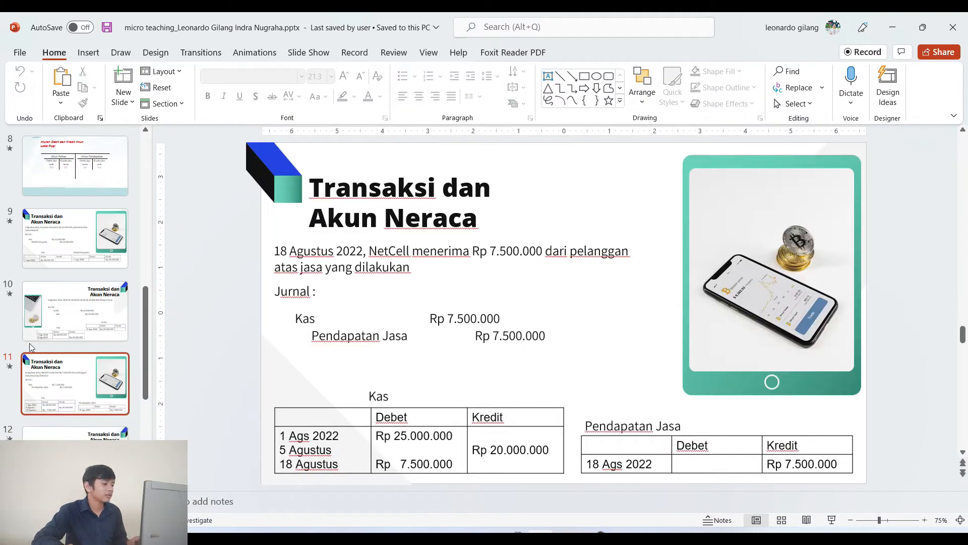
pyautogui.click(56, 167)
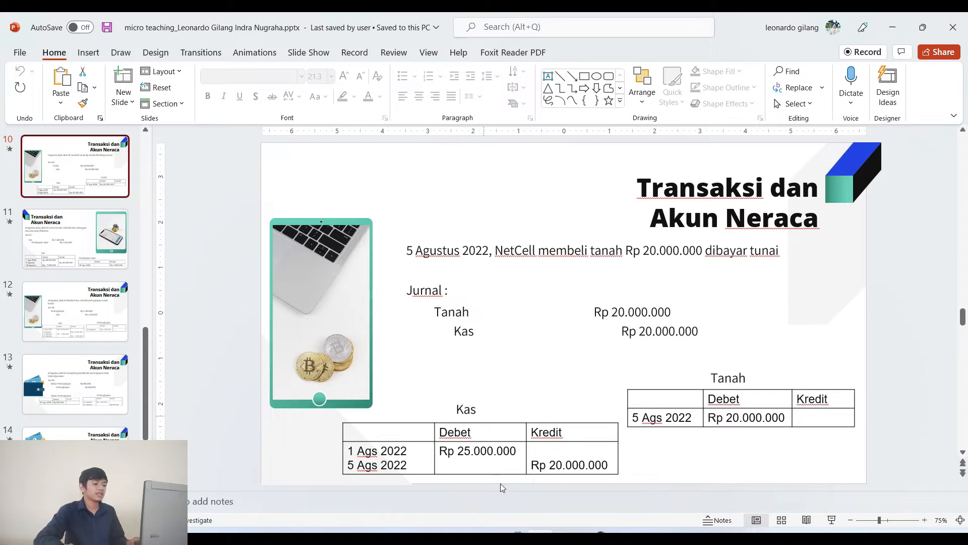
pyautogui.moveTo(511, 538)
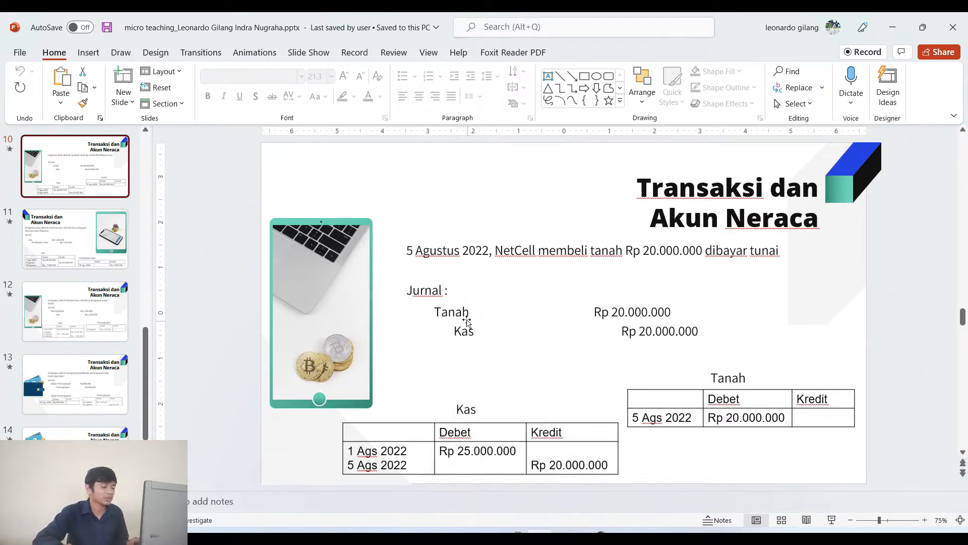
pyautogui.click(512, 538)
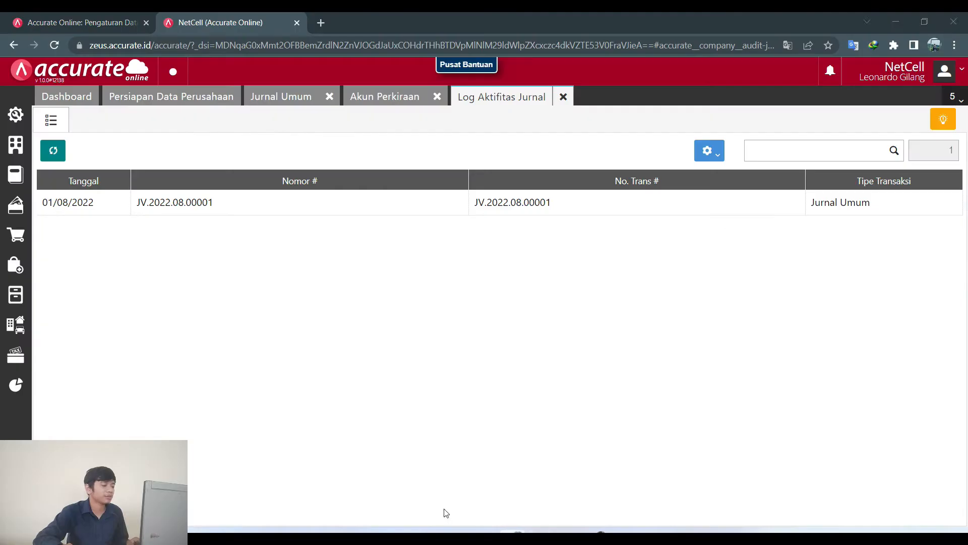
# Save a new Aset Tetap account with code 112 named Tanah.
pyautogui.click(18, 173)
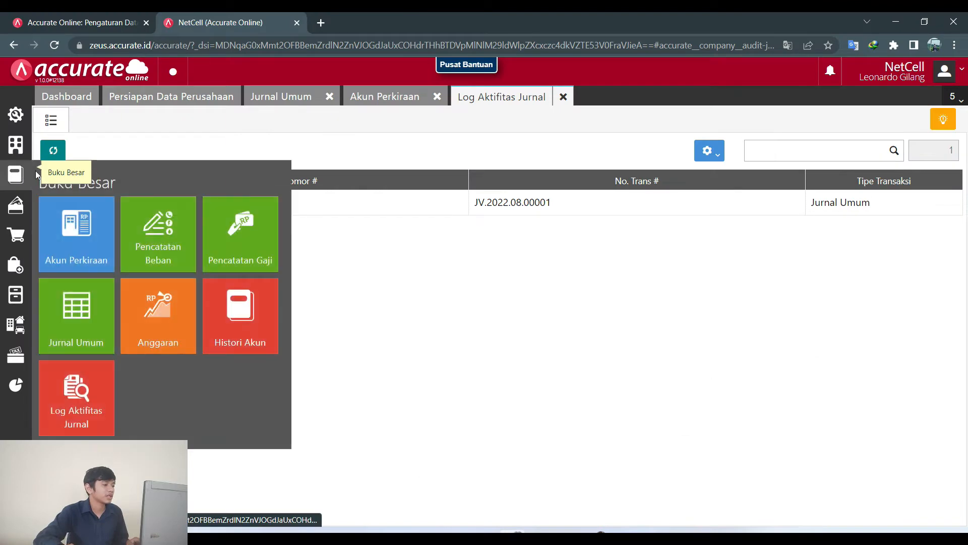
pyautogui.click(96, 229)
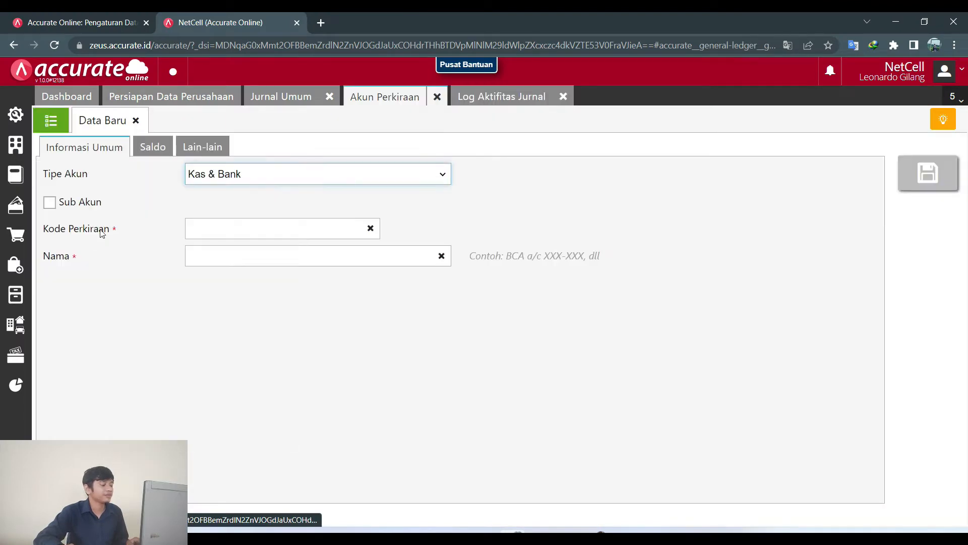
pyautogui.click(256, 178)
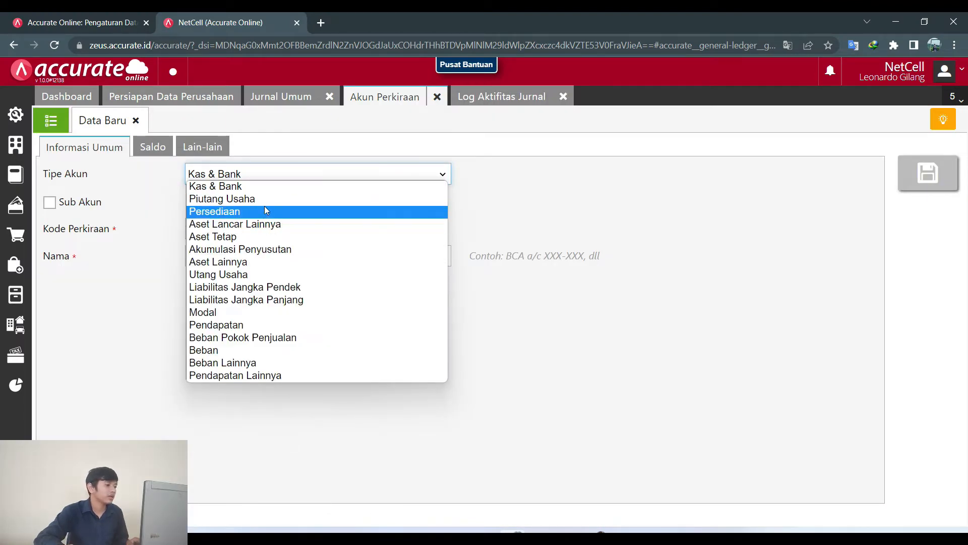
pyautogui.click(264, 235)
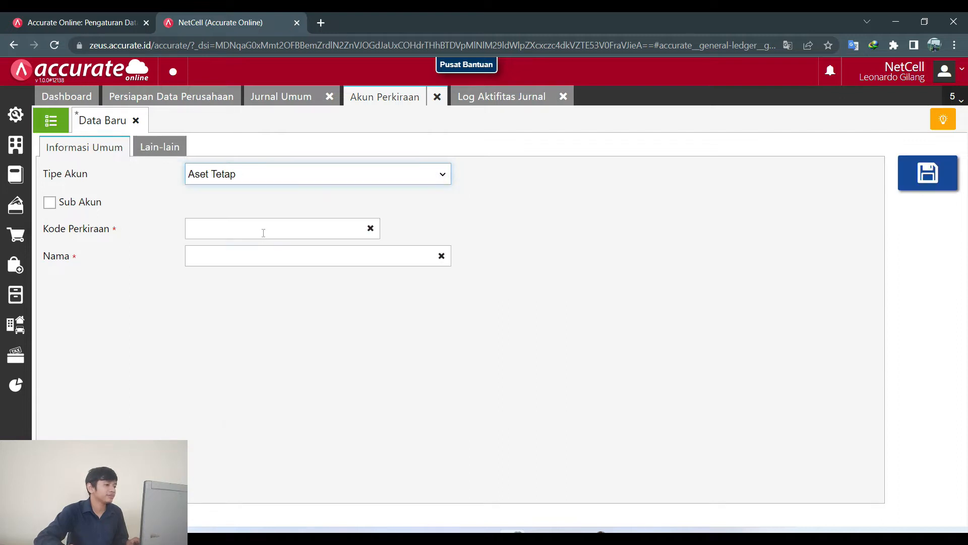
pyautogui.click(264, 231)
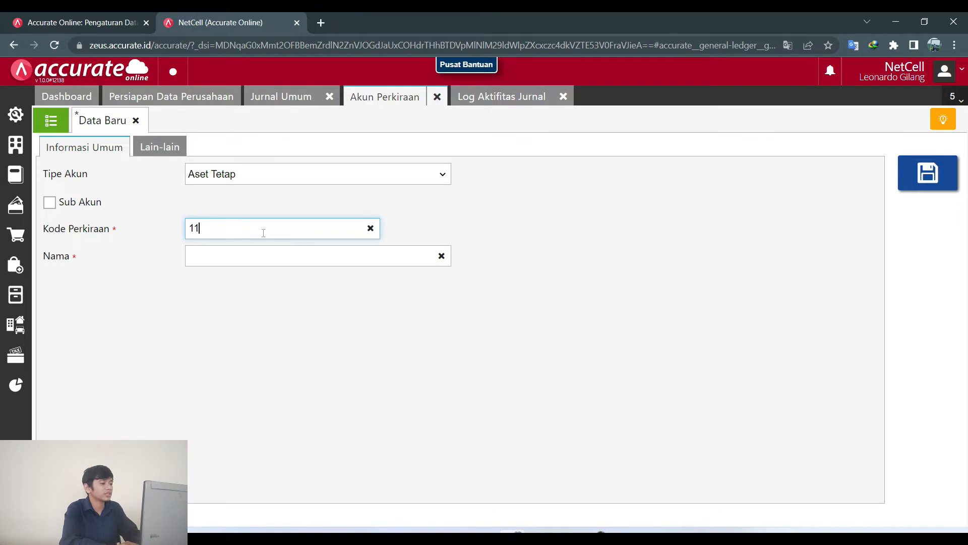
pyautogui.click(262, 261)
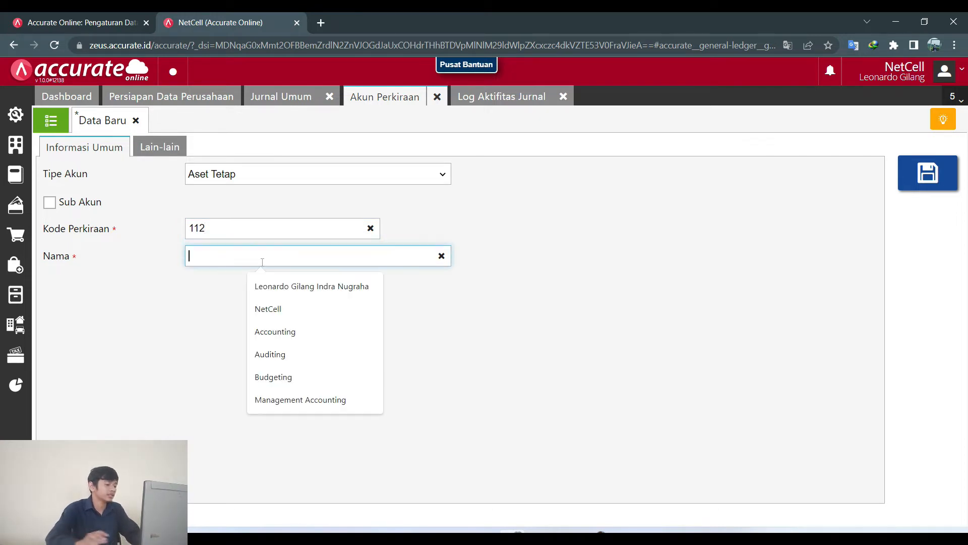
pyautogui.write('Tanah')
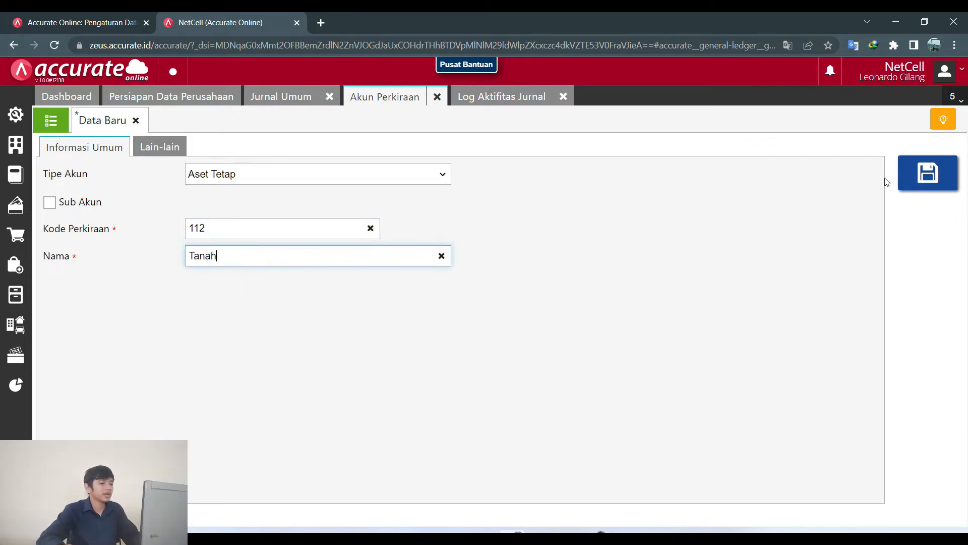
pyautogui.click(918, 175)
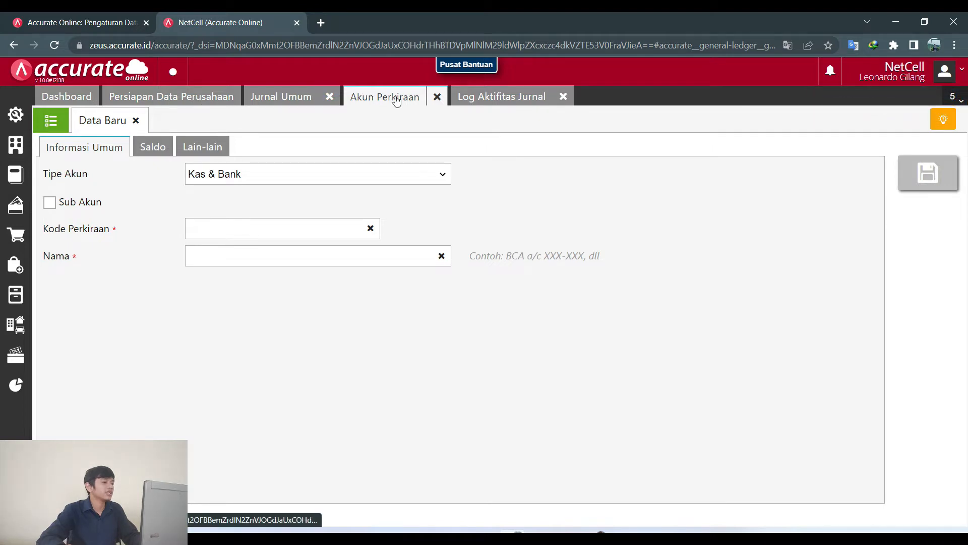
# Cycle through the Jurnal Umum, Log Aktifitas Jurnal and Akun Perkiraan tabs, ending on the Jurnal Umum form.
pyautogui.click(270, 99)
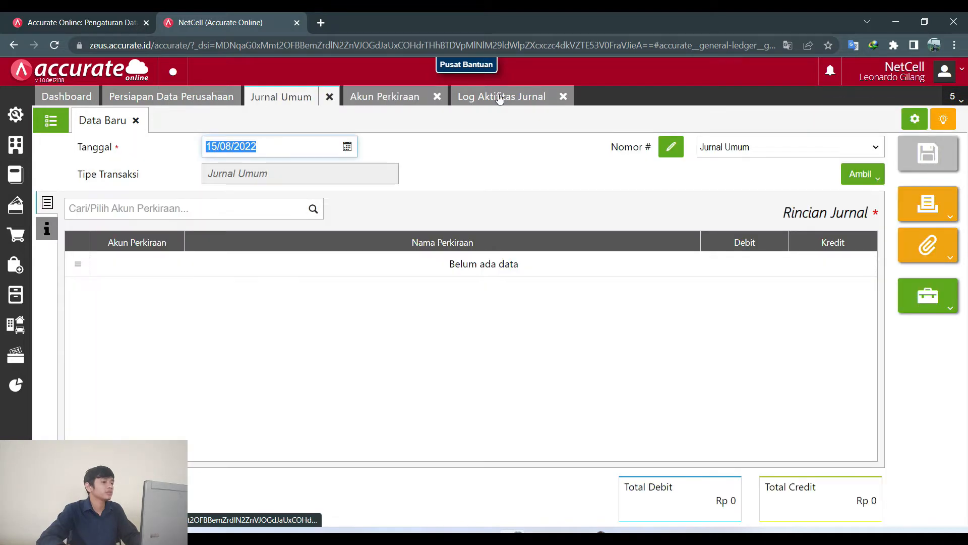
pyautogui.click(501, 98)
pyautogui.click(395, 101)
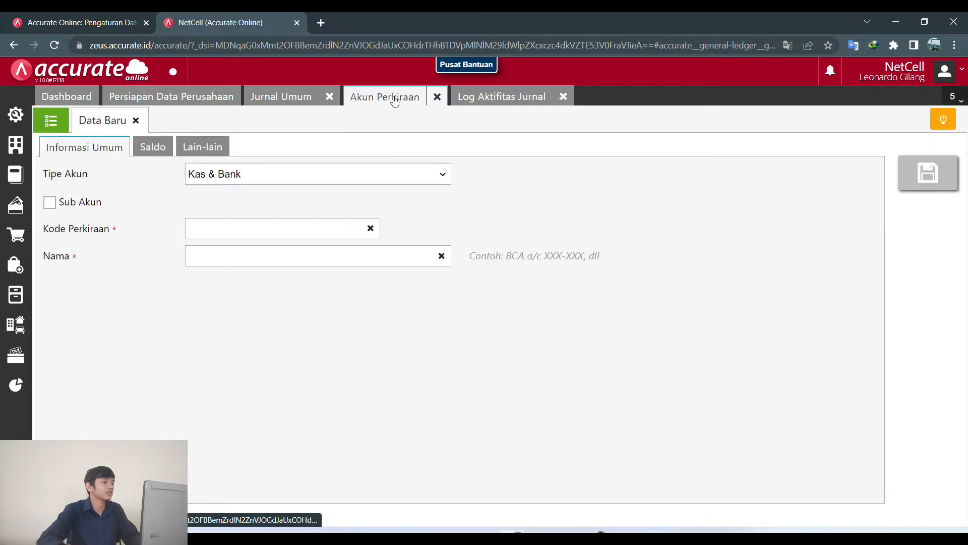
pyautogui.moveTo(396, 100); pyautogui.dragTo(534, 97)
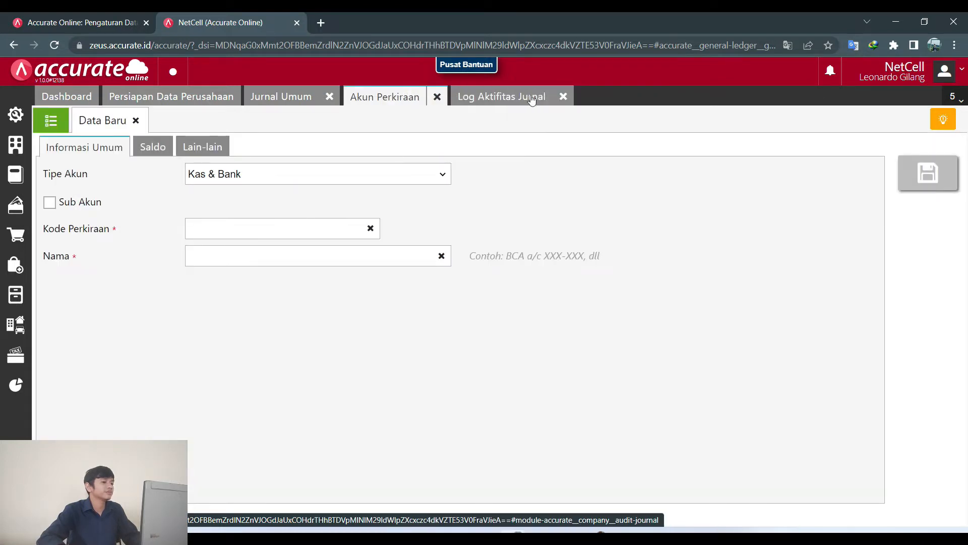
pyautogui.click(281, 97)
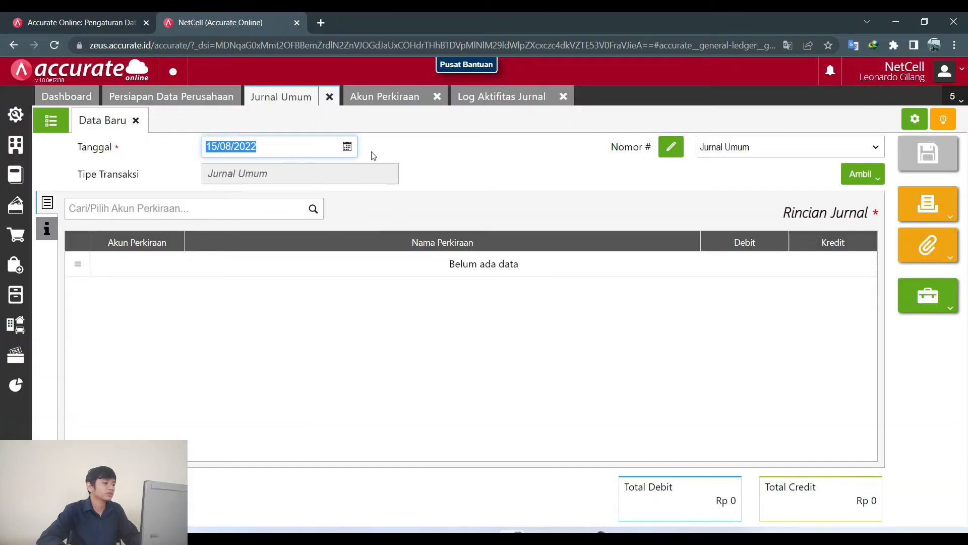
# Date the journal 05/08/2022 and add the Tanah account as its first line.
pyautogui.click(347, 147)
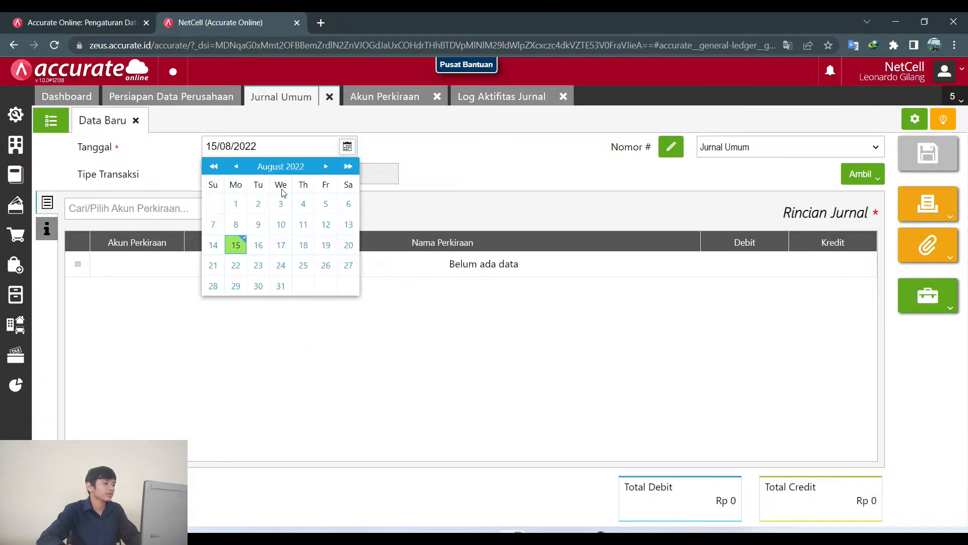
pyautogui.click(326, 204)
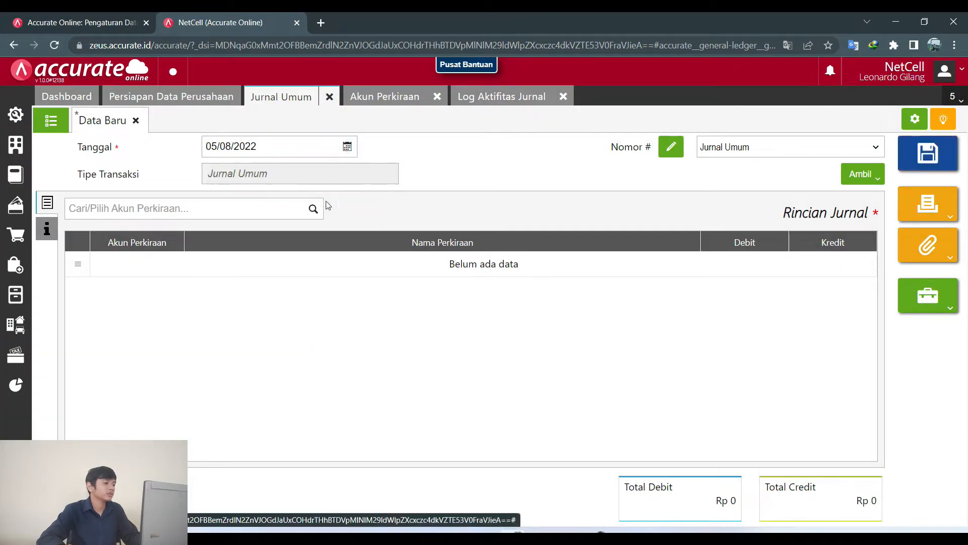
pyautogui.click(138, 213)
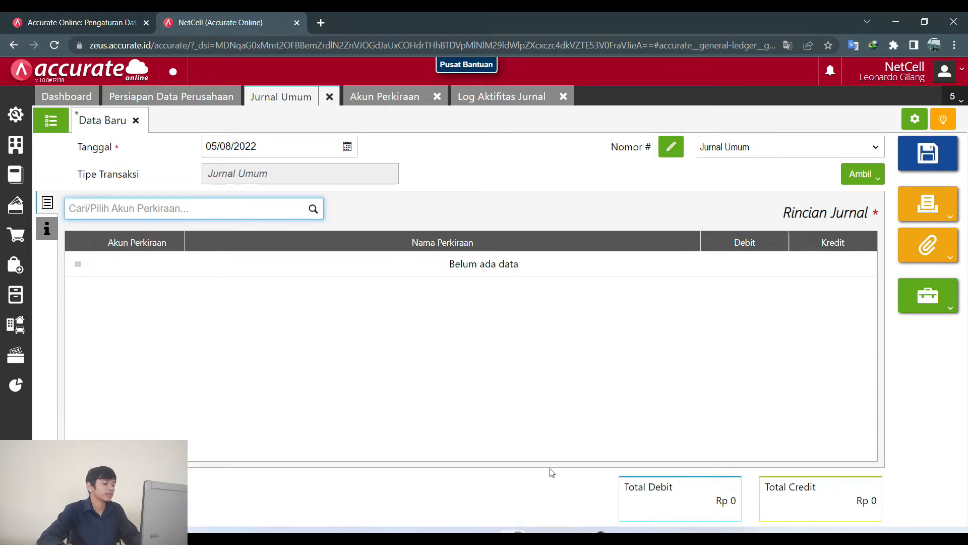
pyautogui.hotkey('alt', 'Tab')
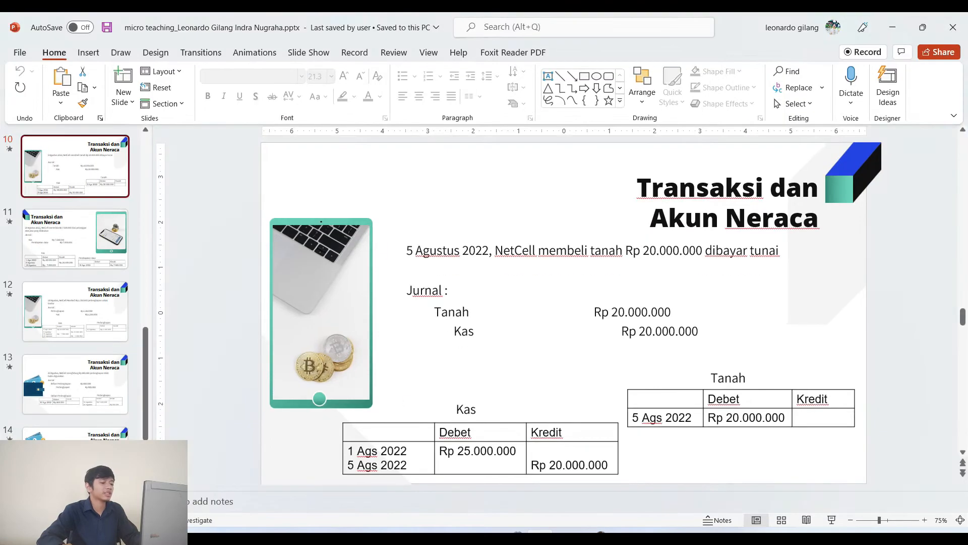
pyautogui.hotkey('alt', 'Tab')
pyautogui.write('tn')
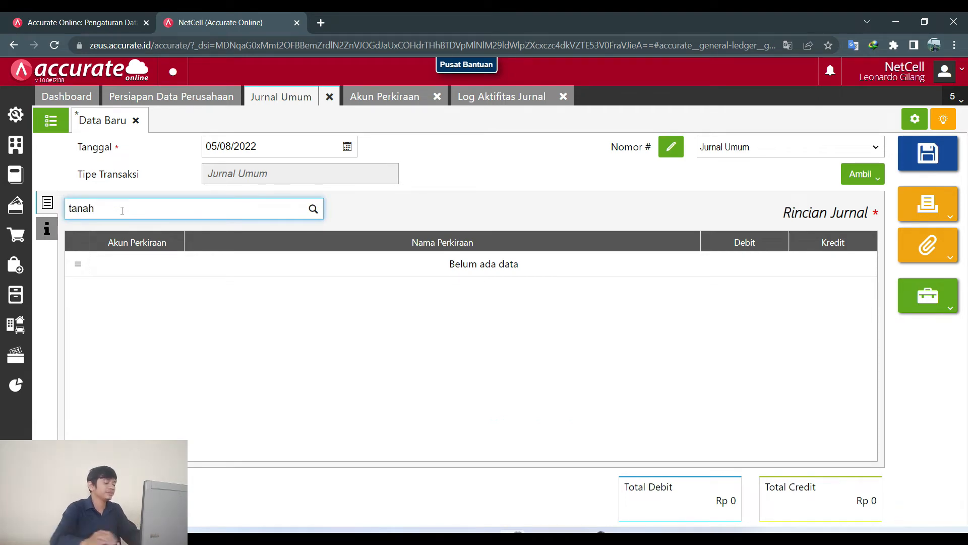
pyautogui.click(123, 233)
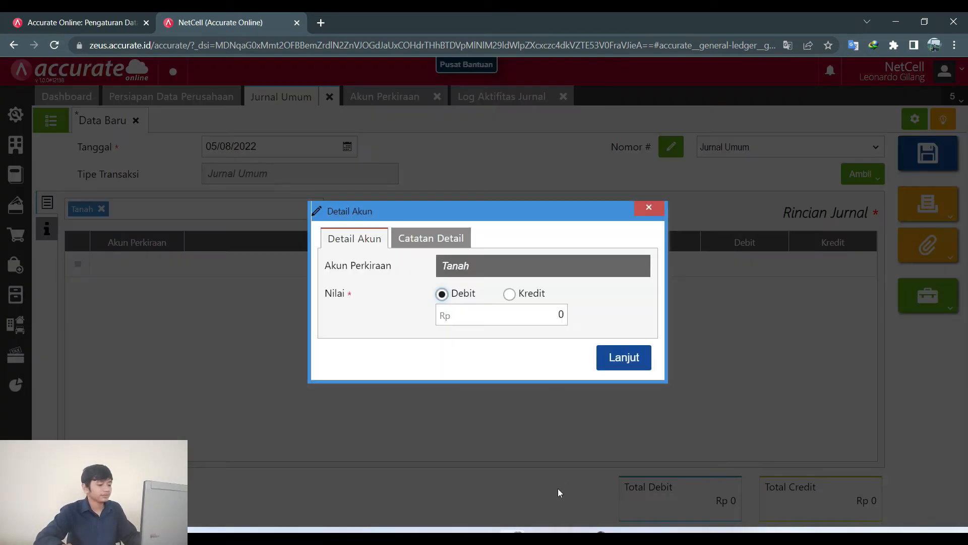
# Enter a Tanah debit of 20.000.000 and confirm the line.
pyautogui.hotkey('alt', 'Tab')
pyautogui.hotkey('alt', 'Tab')
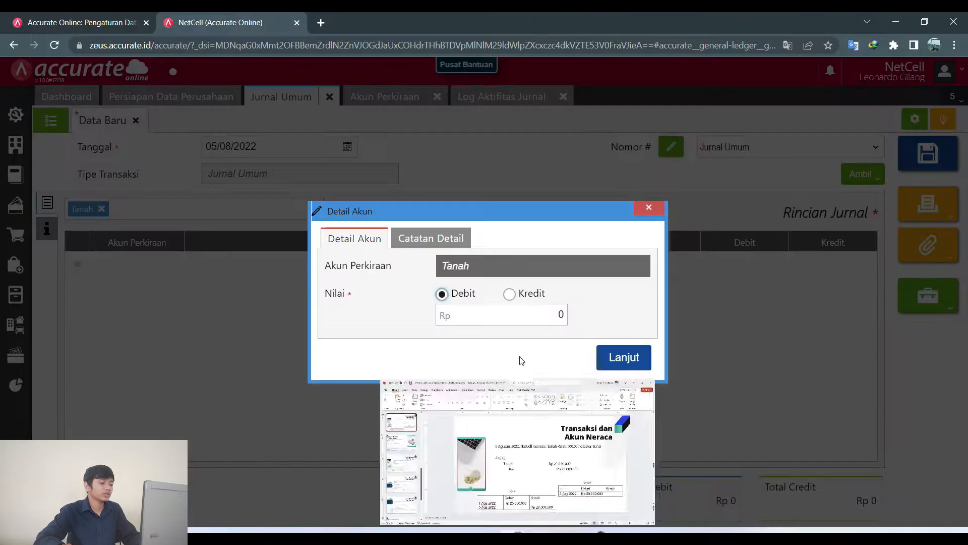
pyautogui.click(564, 323)
pyautogui.write('200.')
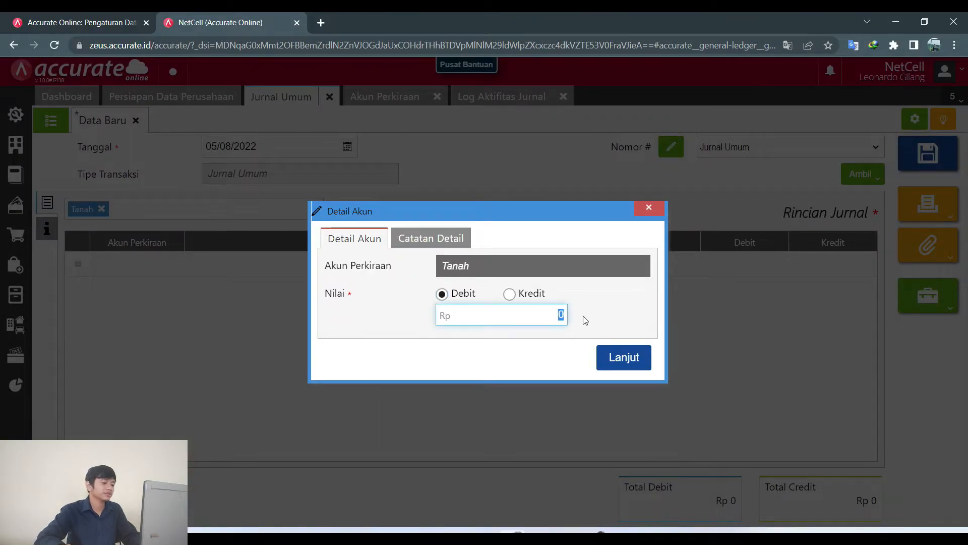
pyautogui.write('000.000')
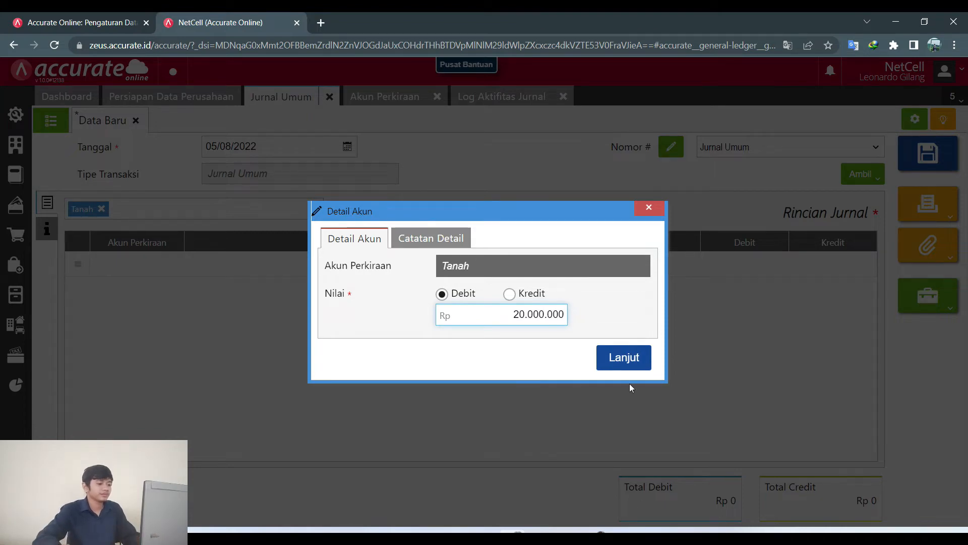
pyautogui.click(623, 358)
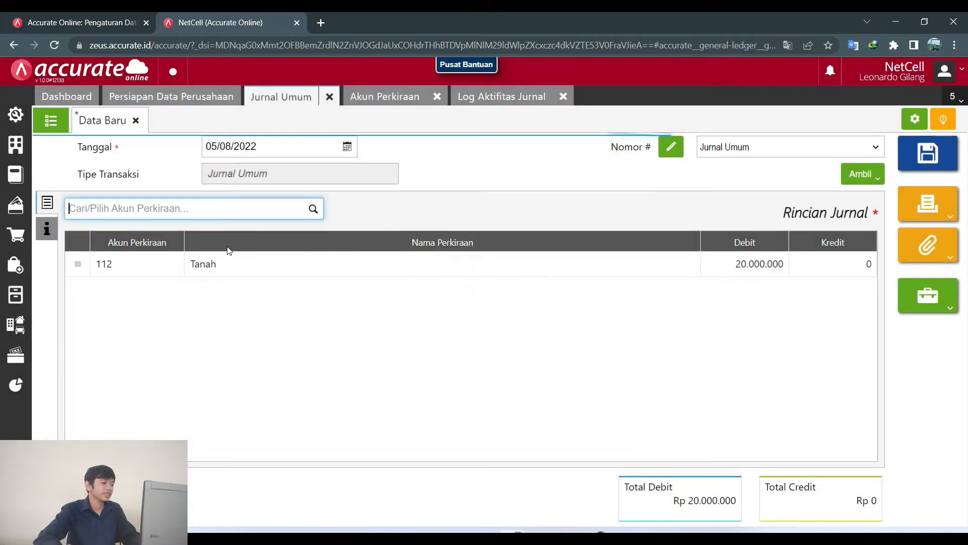
pyautogui.hotkey('alt', 'Tab')
pyautogui.hotkey('alt', 'Tab')
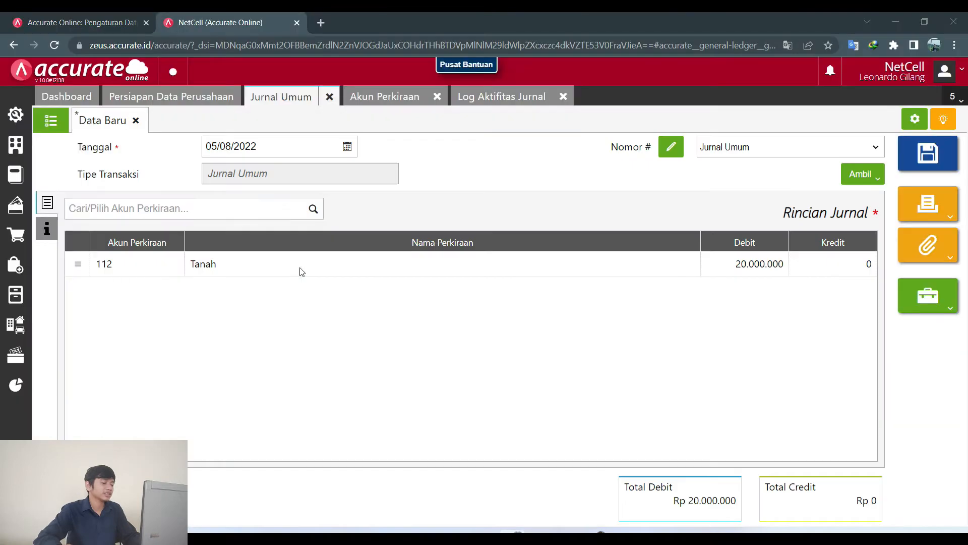
# Add KAS as a 20.000.000 credit line and save the land purchase journal.
pyautogui.write('kas')
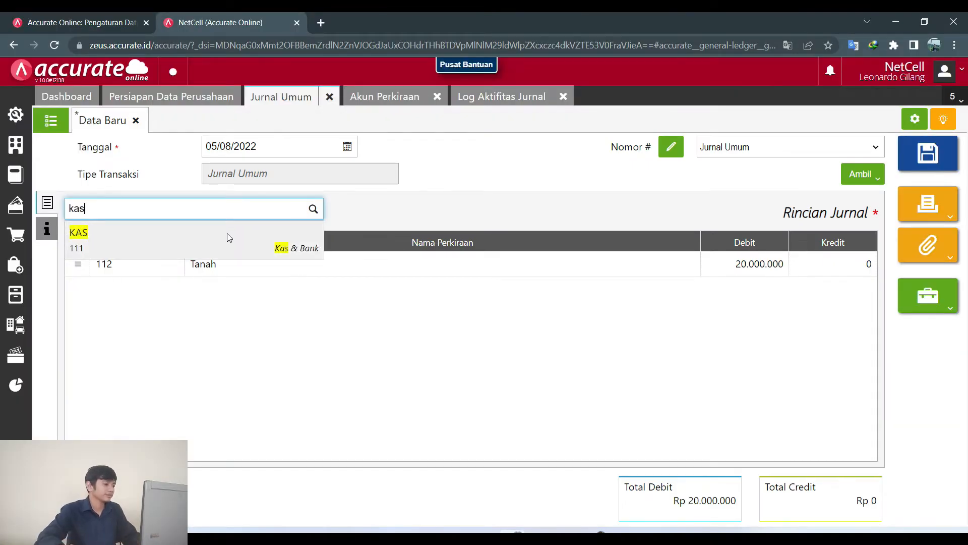
pyautogui.click(227, 233)
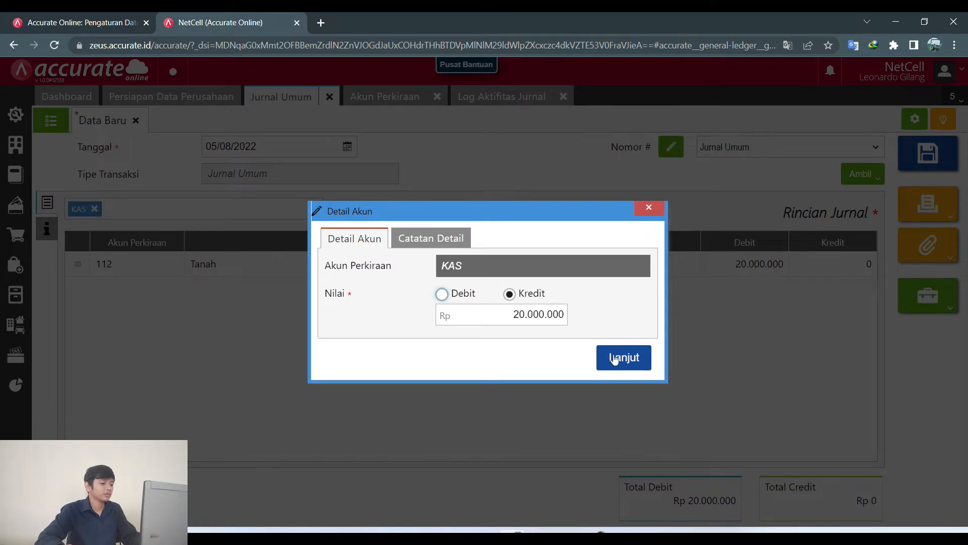
pyautogui.click(615, 358)
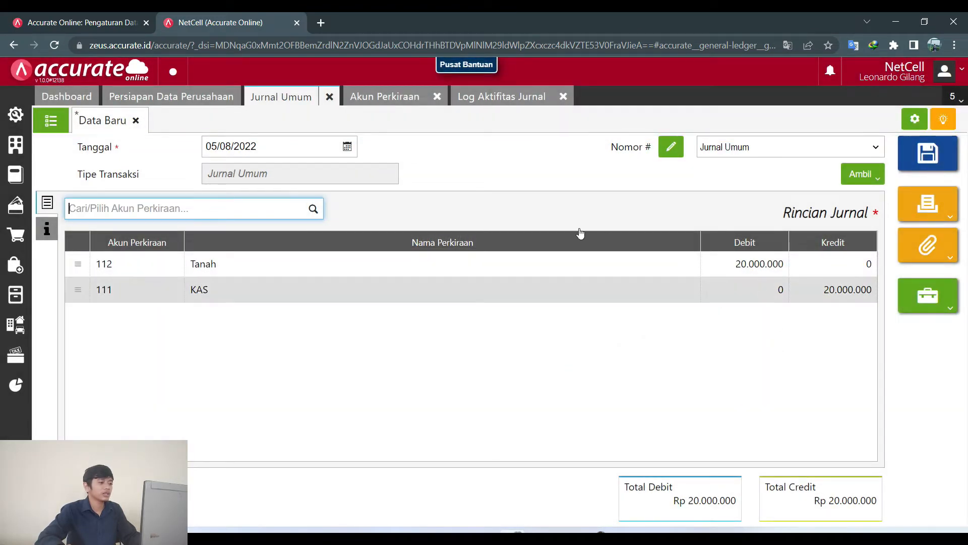
pyautogui.click(913, 157)
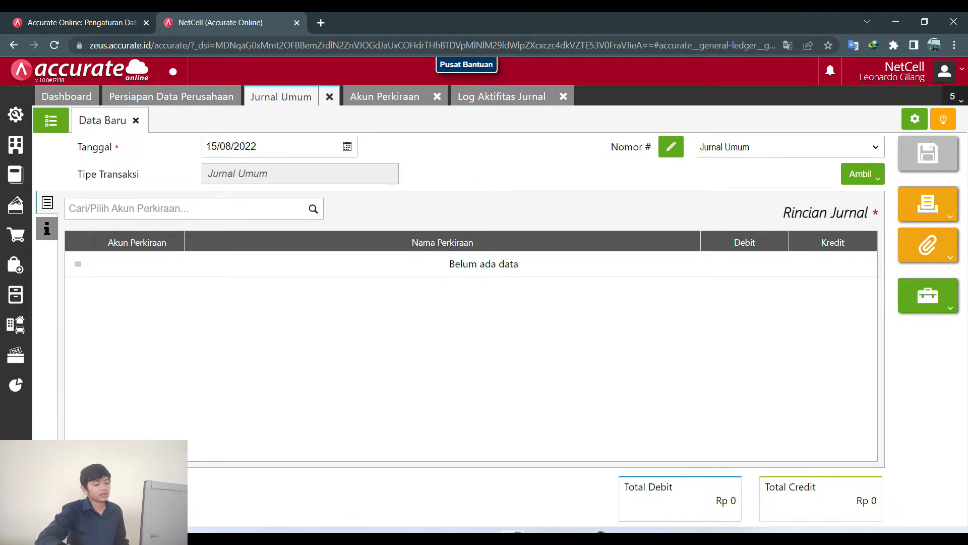
# Review slide 11's Kas/Pendapatan Jasa 7.500.000 journal before returning to Accurate Online.
pyautogui.hotkey('alt', 'Tab')
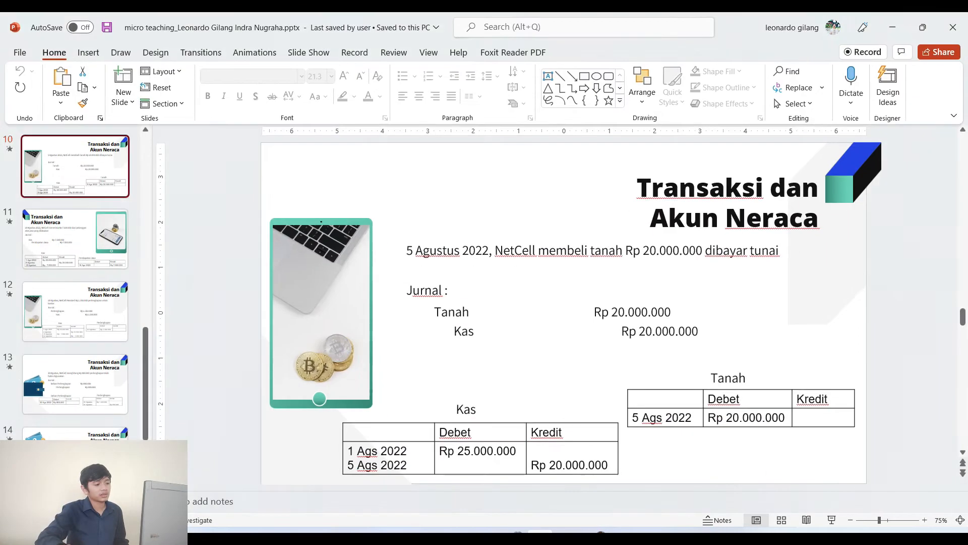
pyautogui.click(62, 253)
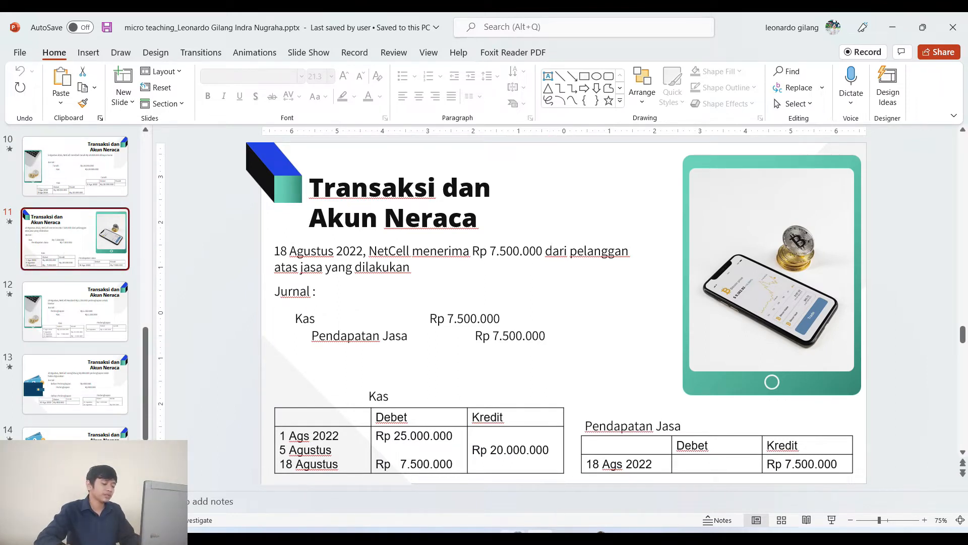
pyautogui.click(513, 535)
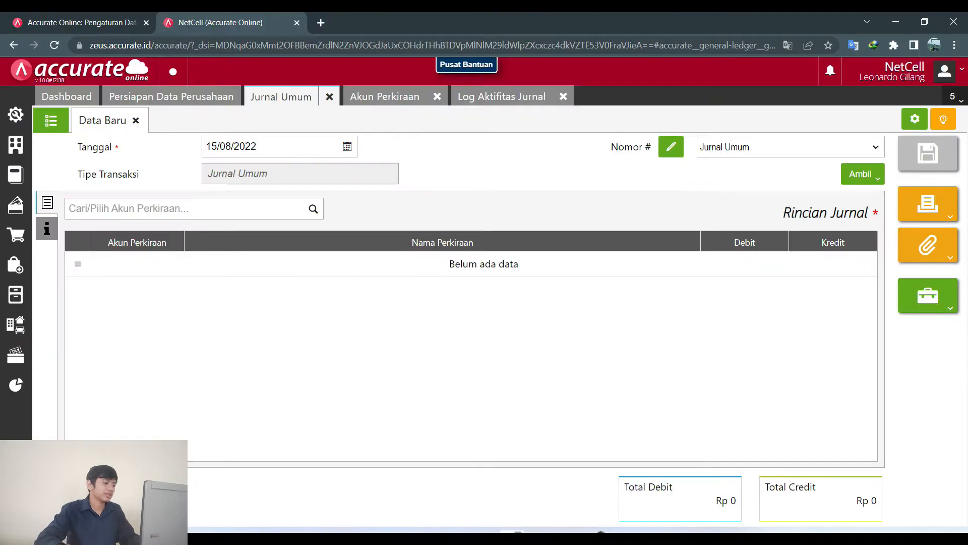
# Create and save a Pendapatan-type account with code 411 named Pendapatan Jasa.
pyautogui.click(355, 114)
pyautogui.click(212, 180)
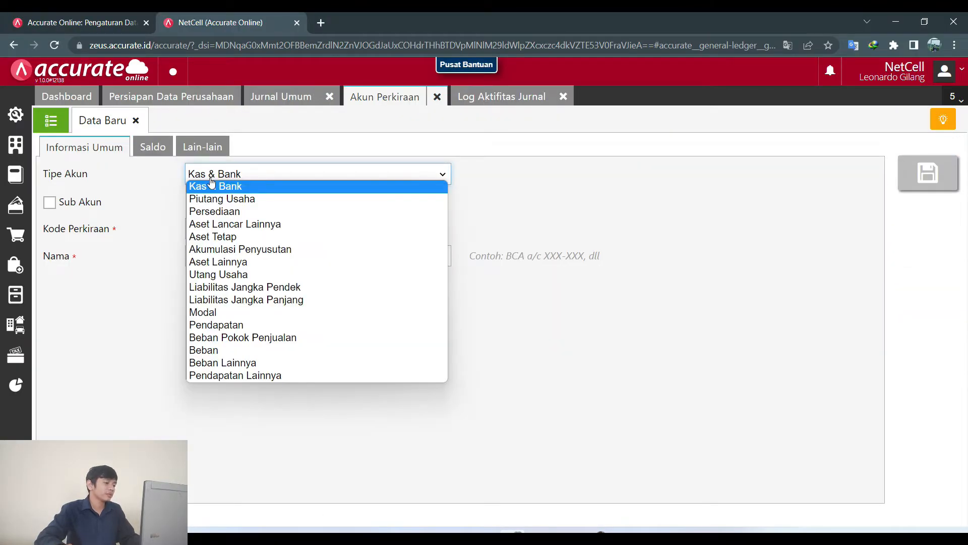
pyautogui.click(217, 325)
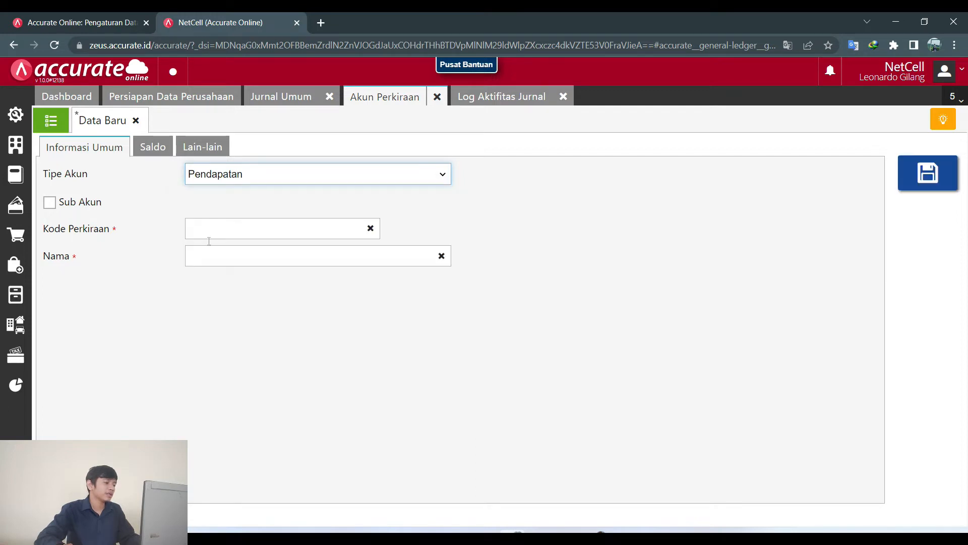
pyautogui.click(208, 233)
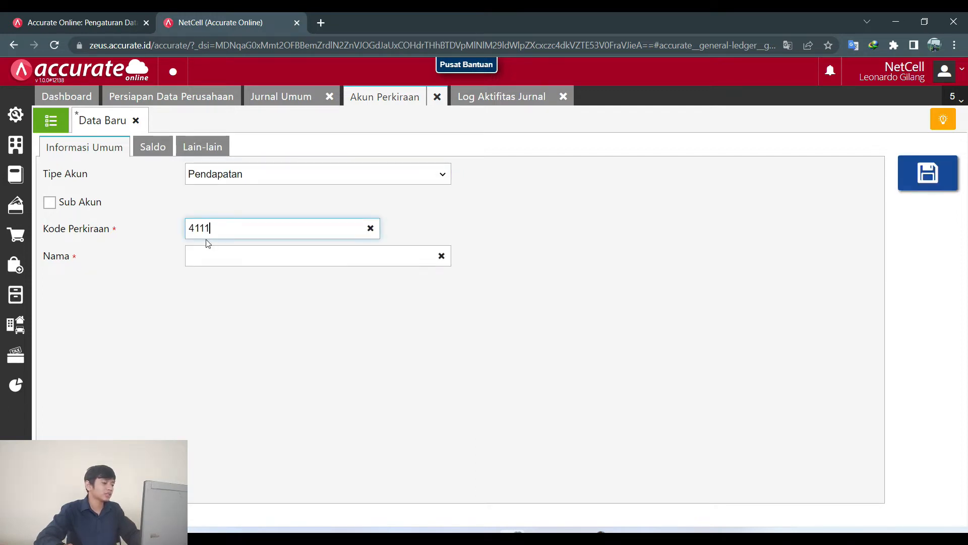
pyautogui.write('4111')
pyautogui.press('BackSpace')
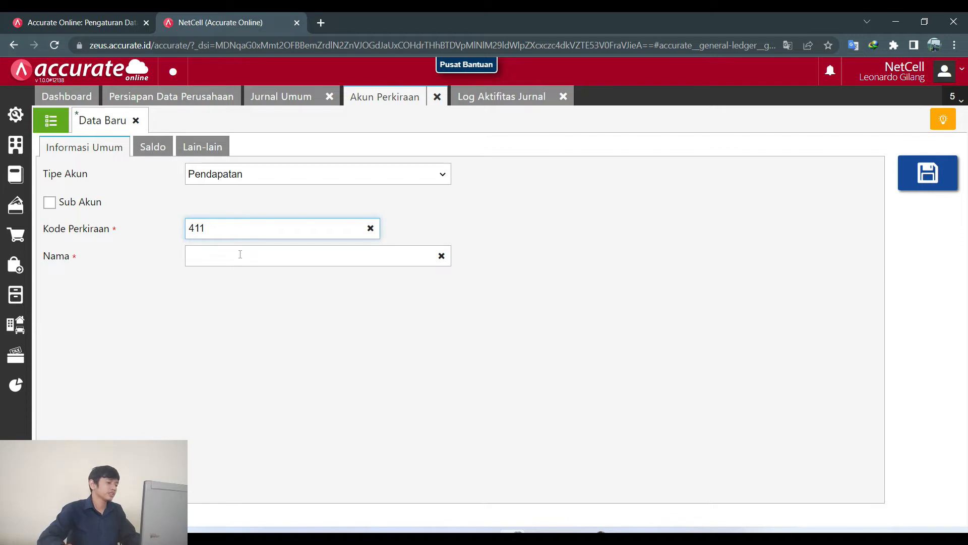
pyautogui.click(240, 254)
pyautogui.write('Pendapa')
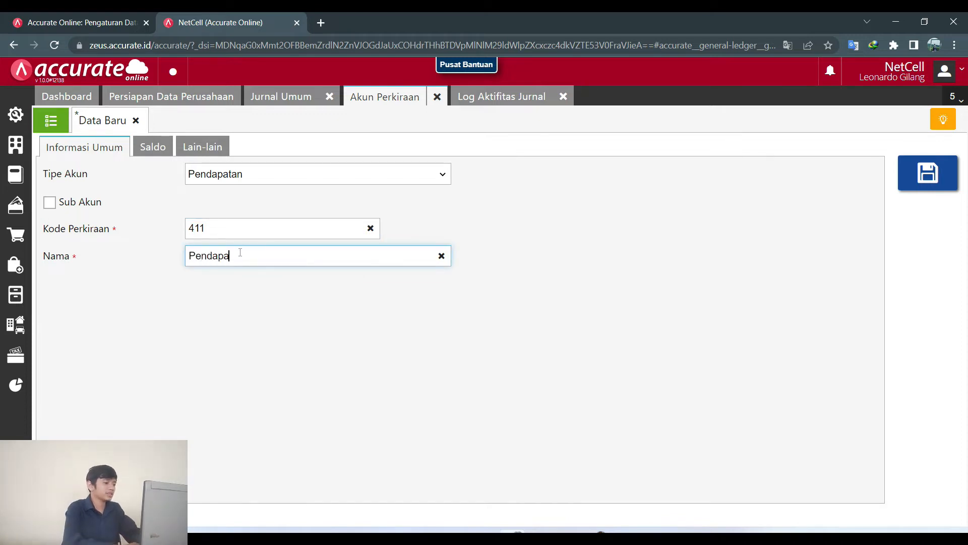
pyautogui.write('tan Jasa')
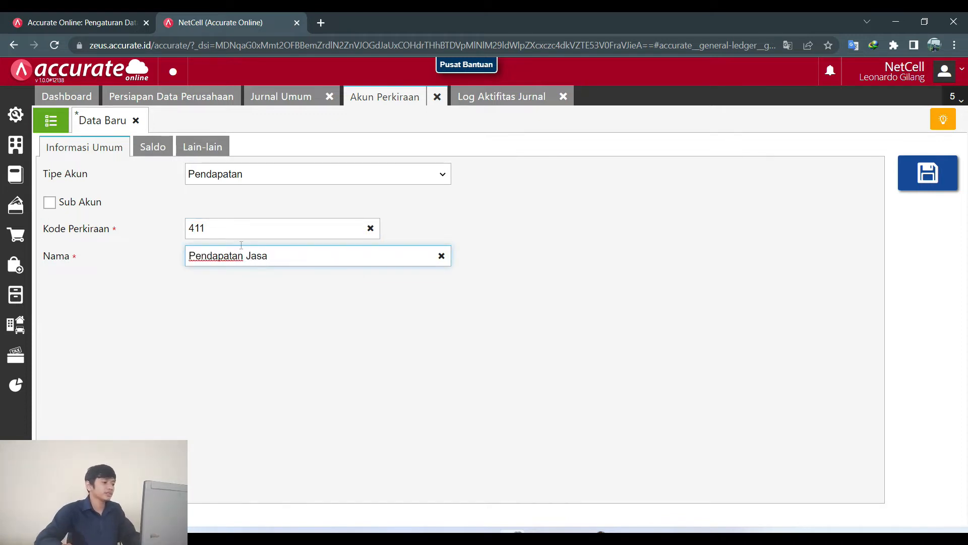
pyautogui.click(942, 176)
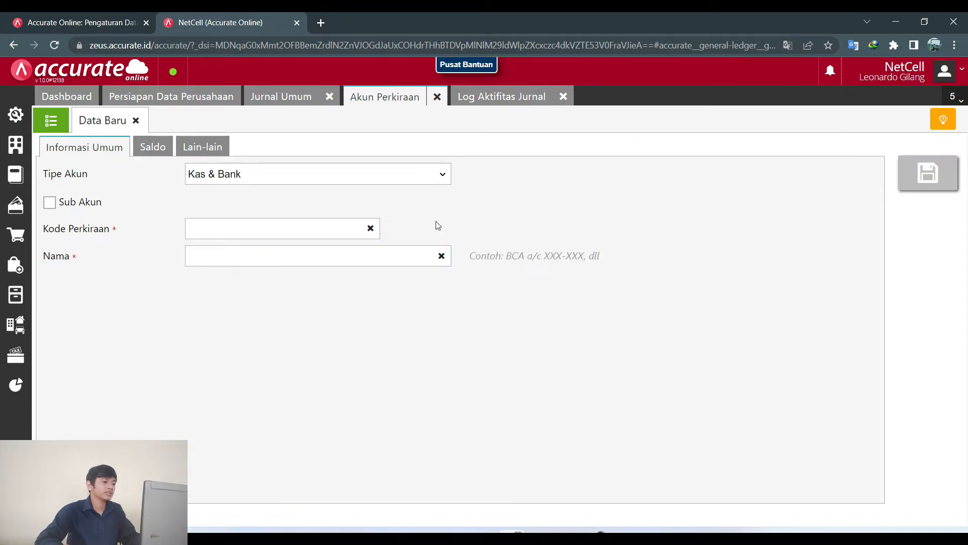
pyautogui.click(270, 98)
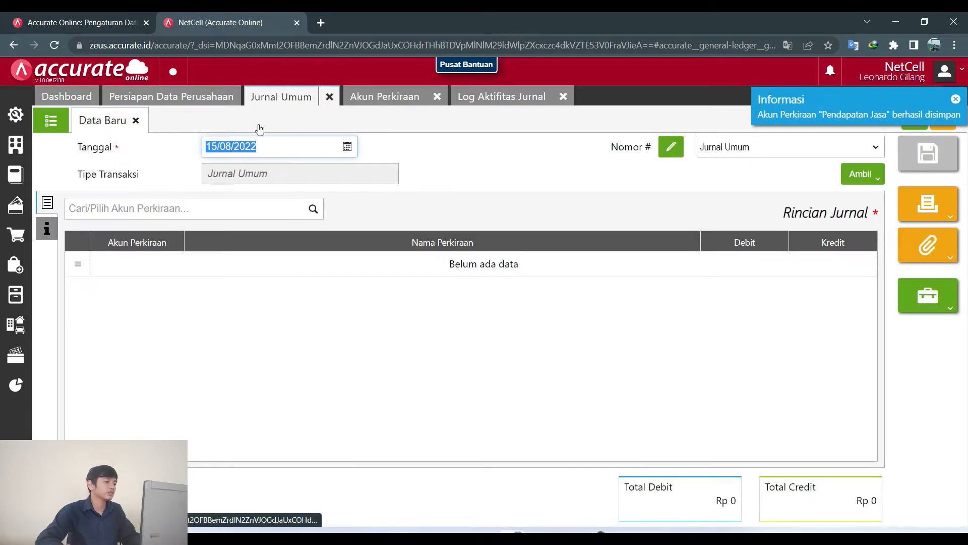
# Add KAS to the journal with a debit of 7.500.000.
pyautogui.click(204, 206)
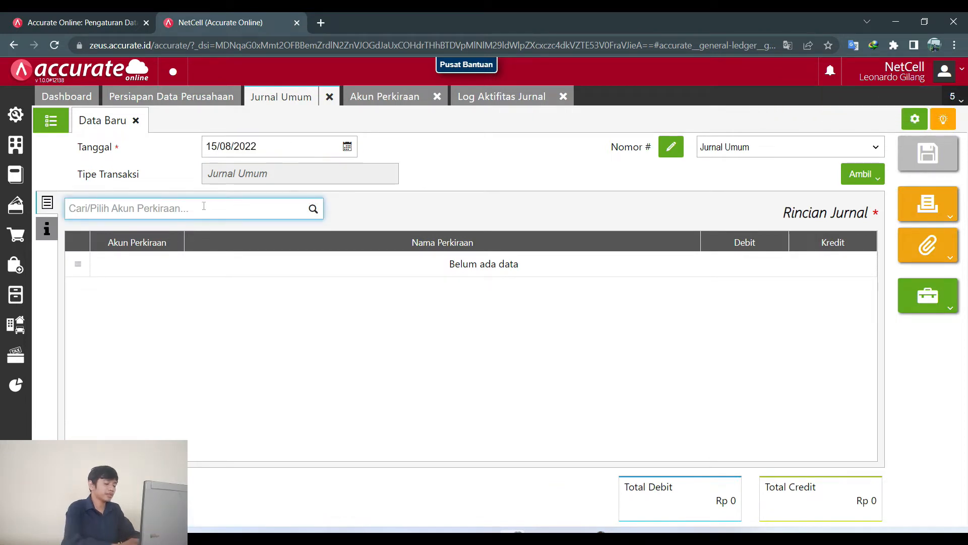
pyautogui.write('Kas')
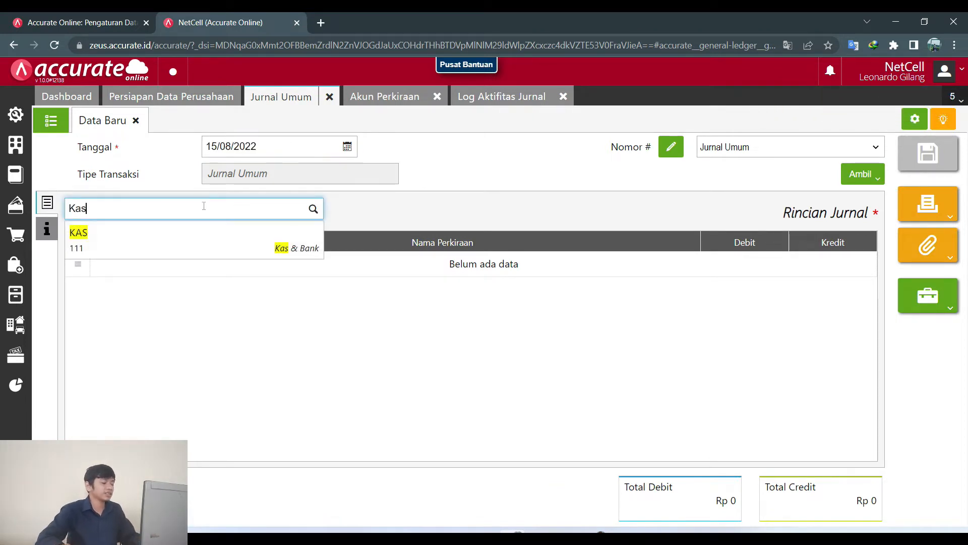
pyautogui.click(199, 231)
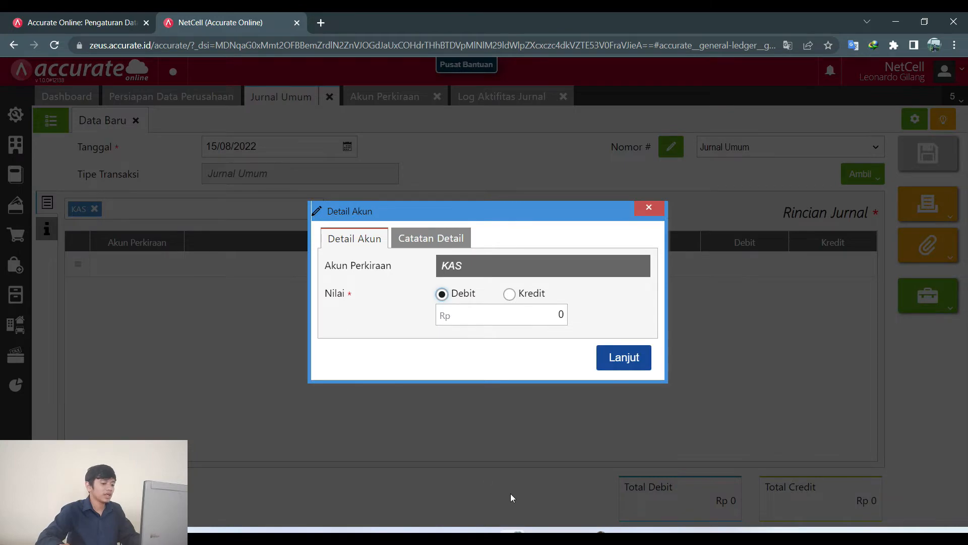
pyautogui.hotkey('alt', 'Tab')
pyautogui.hotkey('alt', 'Tab')
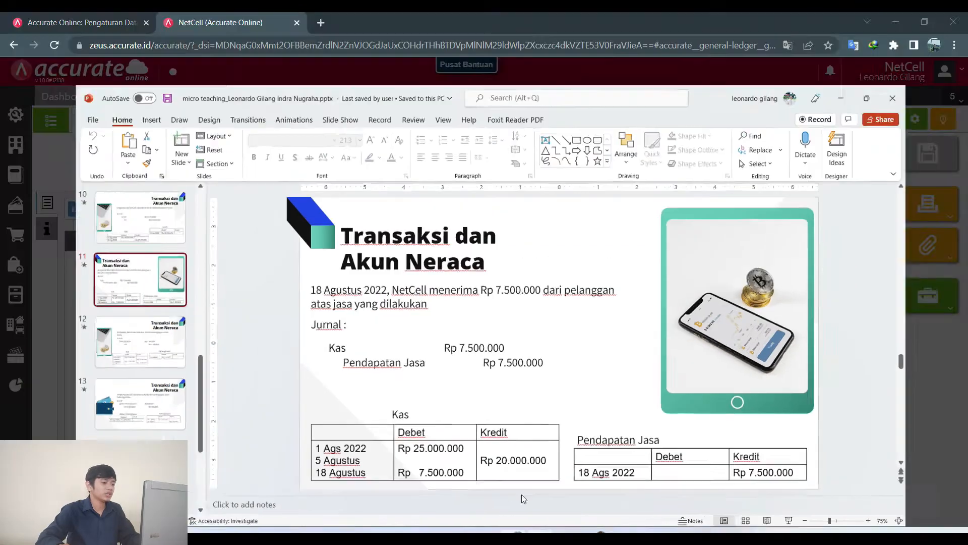
pyautogui.click(527, 322)
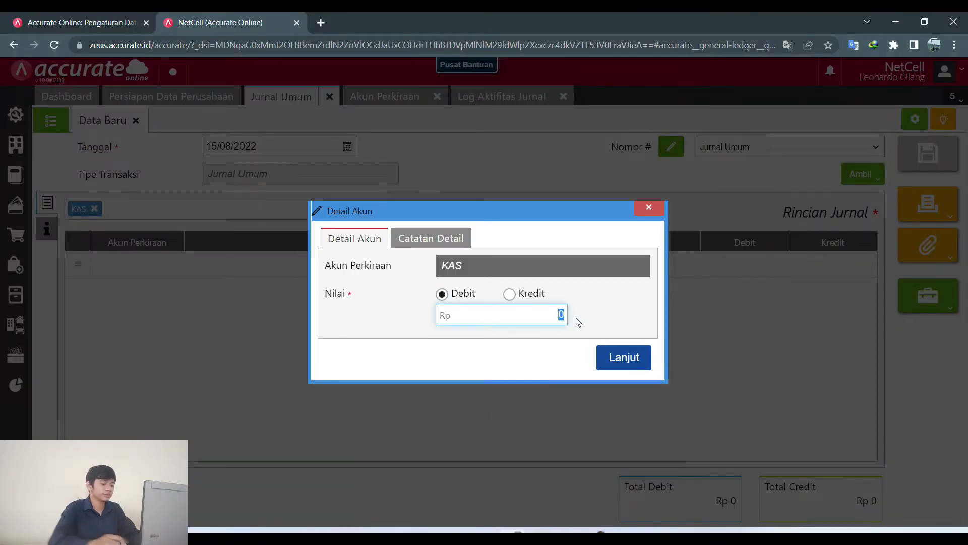
pyautogui.write('75')
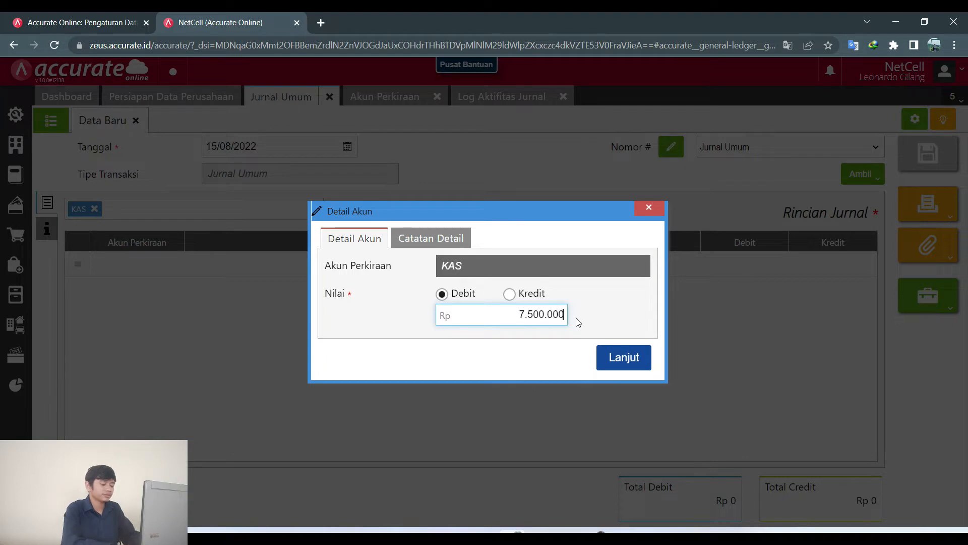
pyautogui.click(624, 358)
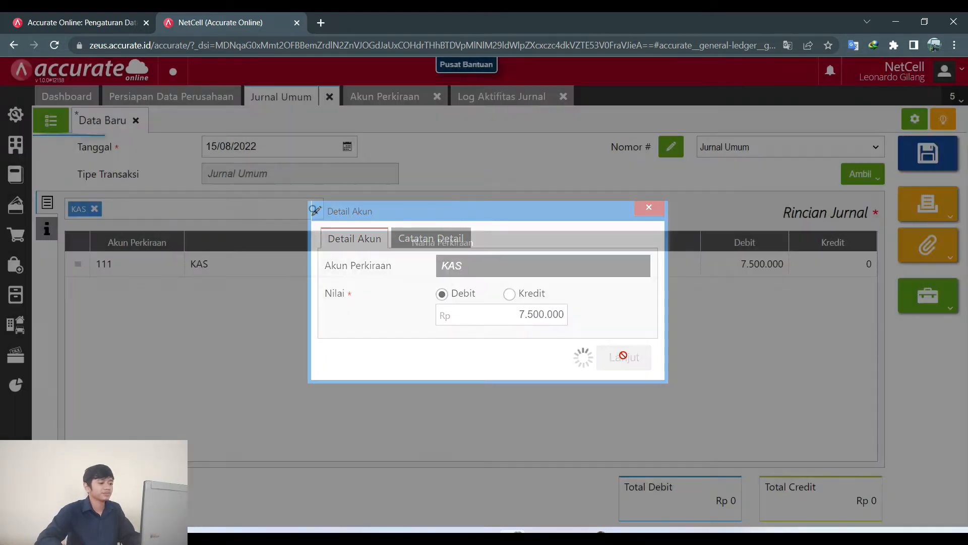
# Add Pendapatan Jasa as a 7.500.000 credit line.
pyautogui.hotkey('alt', 'Tab')
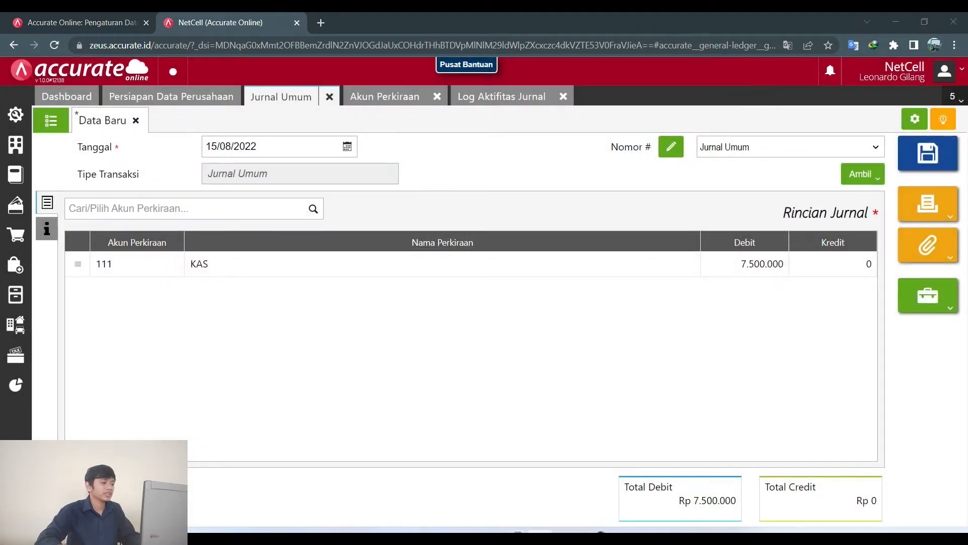
pyautogui.hotkey('alt', 'Tab')
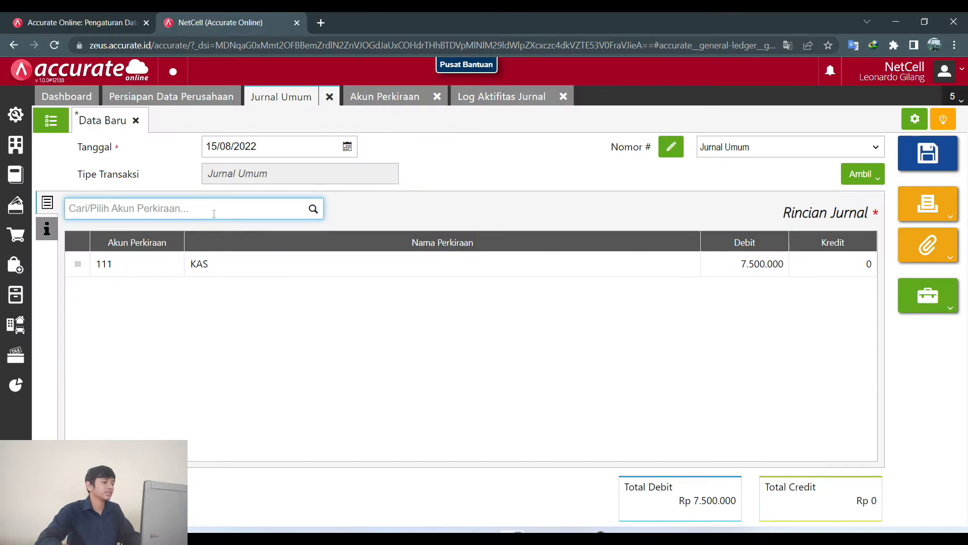
pyautogui.write('p')
pyautogui.press('BackSpace')
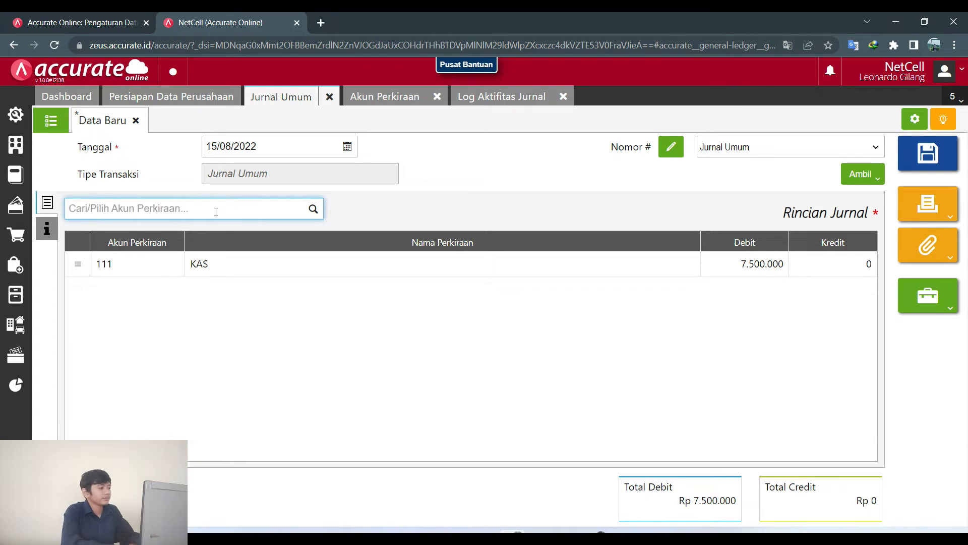
pyautogui.write('Penda')
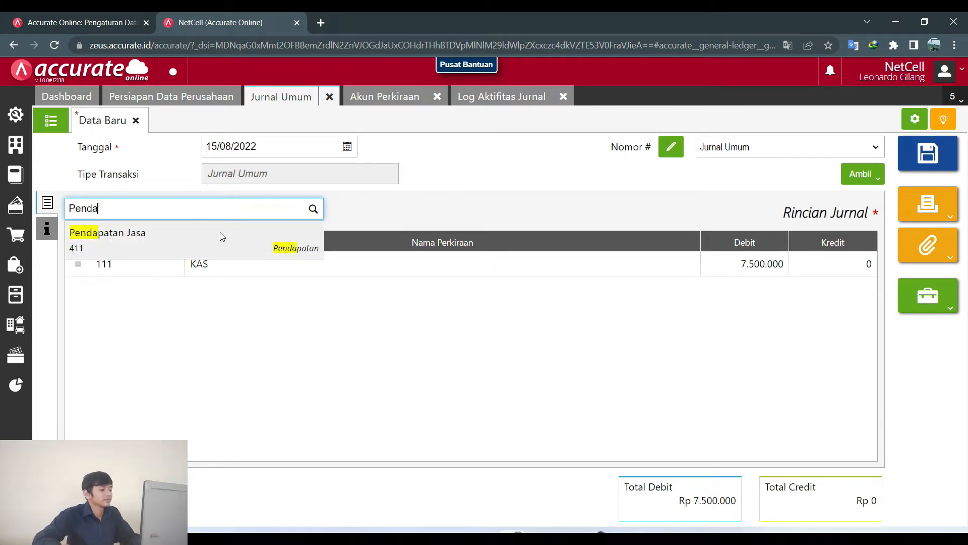
pyautogui.click(219, 232)
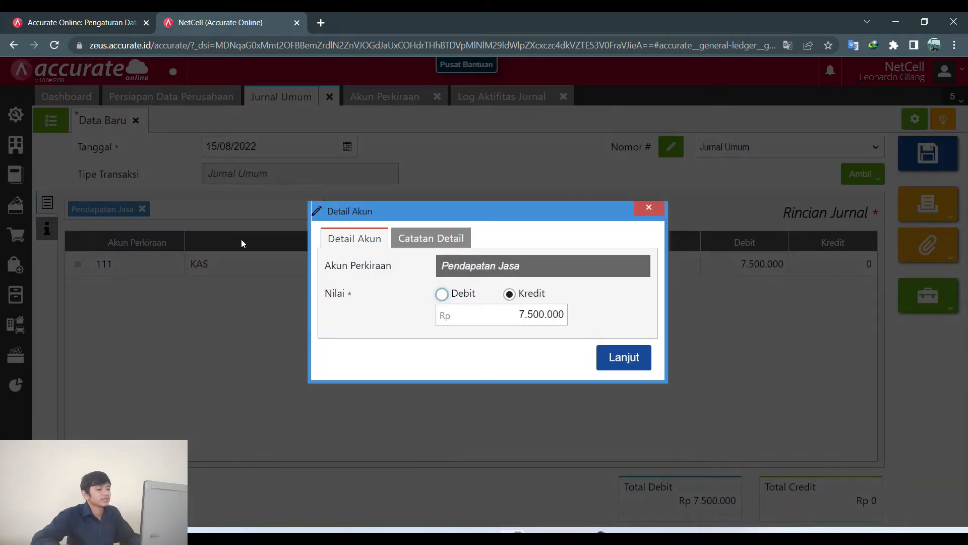
pyautogui.click(623, 362)
# Set the journal date to 18/08/2022 and save the entry.
pyautogui.hotkey('alt', 'Tab')
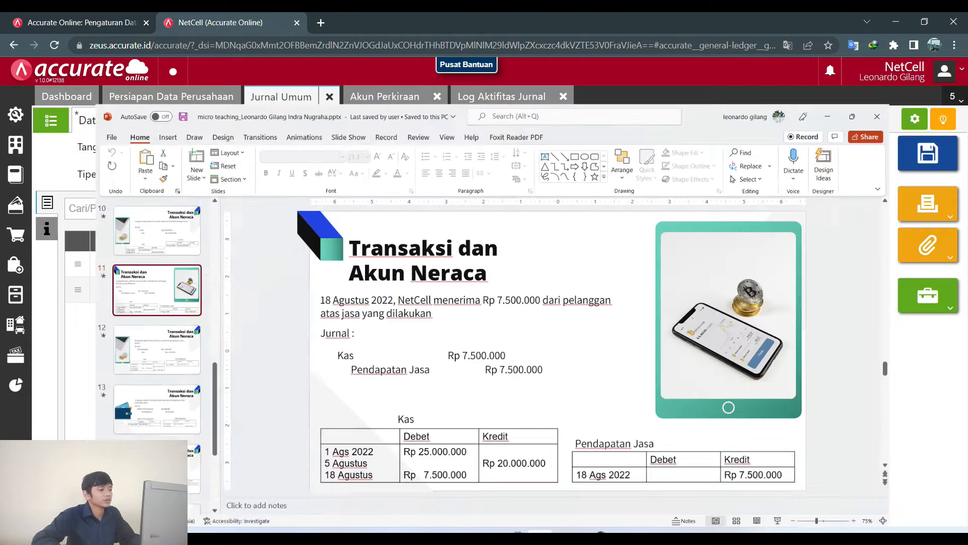
pyautogui.hotkey('alt', 'Tab')
pyautogui.click(294, 148)
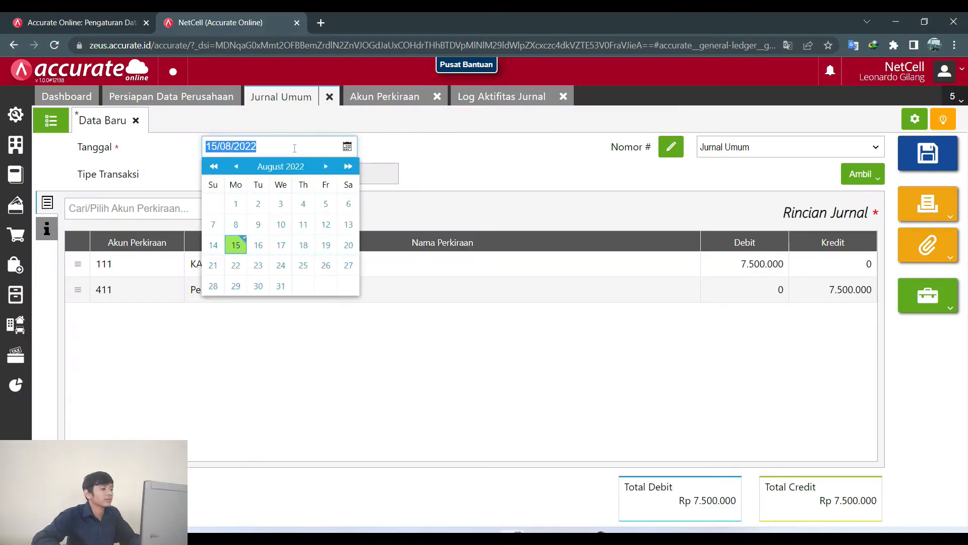
pyautogui.click(303, 245)
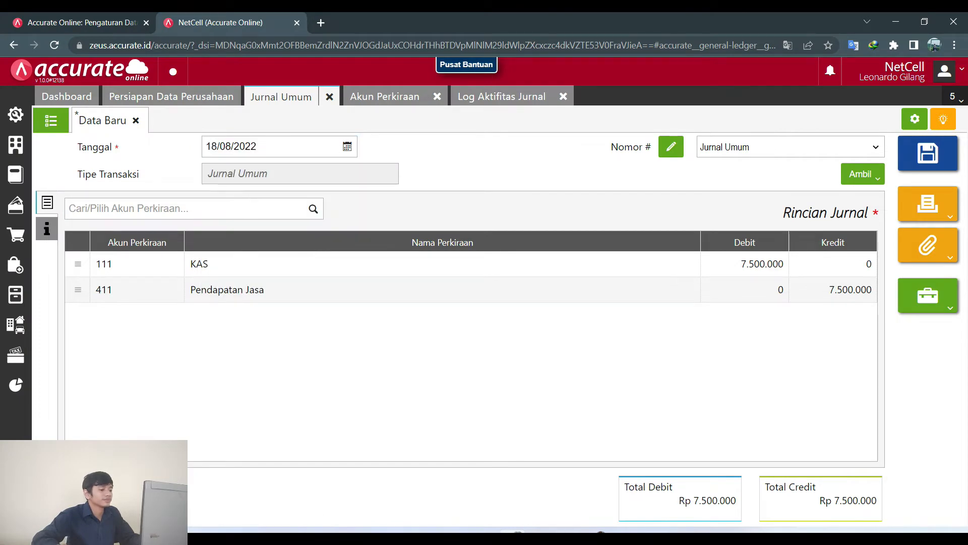
pyautogui.hotkey('alt', 'Tab')
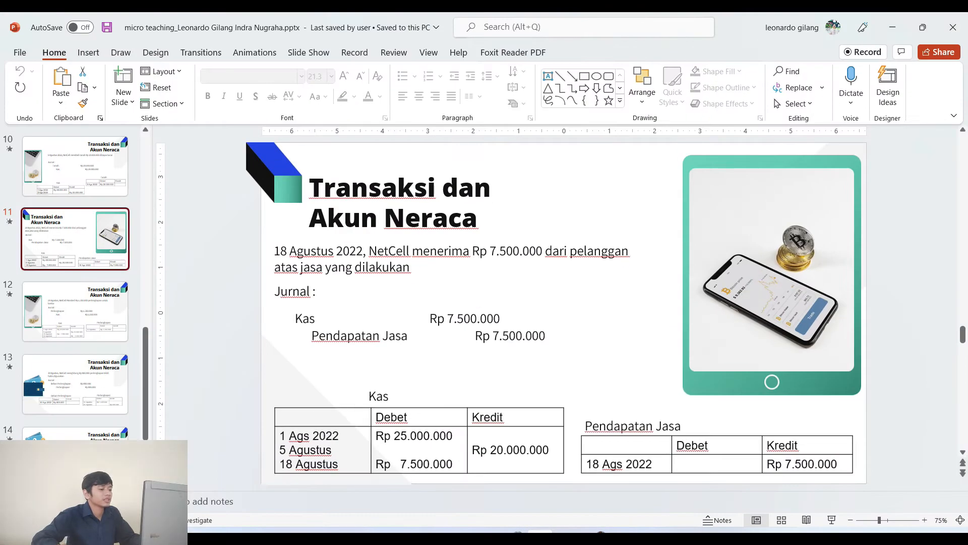
pyautogui.hotkey('alt', 'Tab')
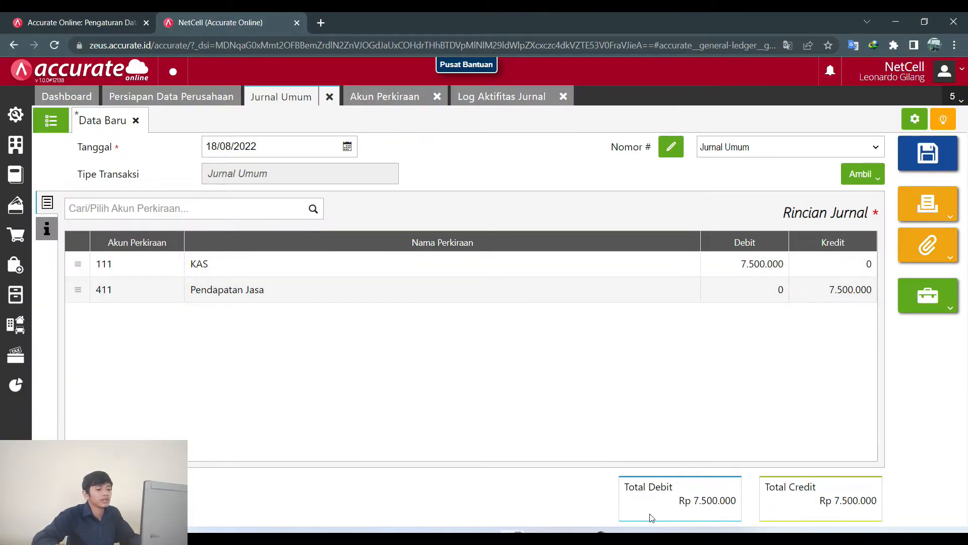
pyautogui.click(916, 160)
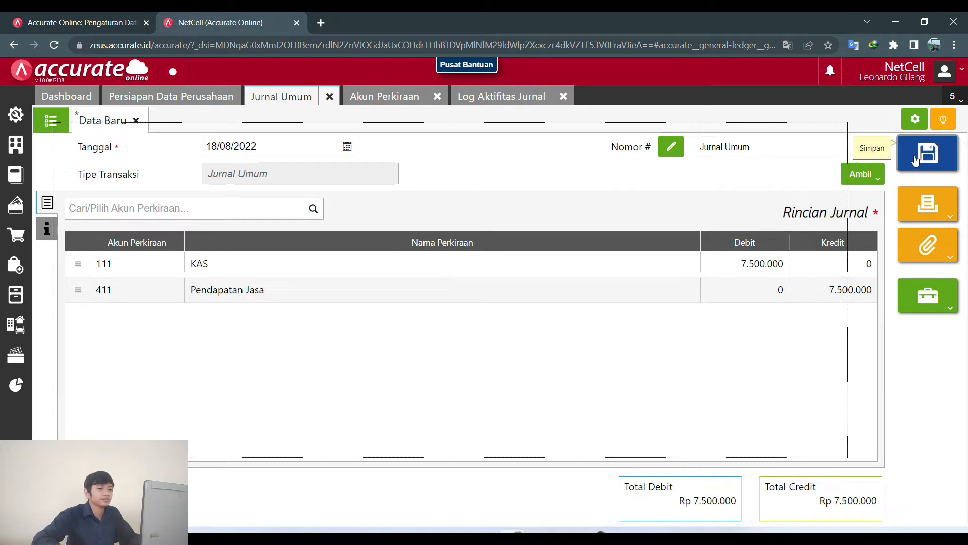
# Check the journal activity log, which now lists three entries including JV.2022.08.00003.
pyautogui.click(487, 101)
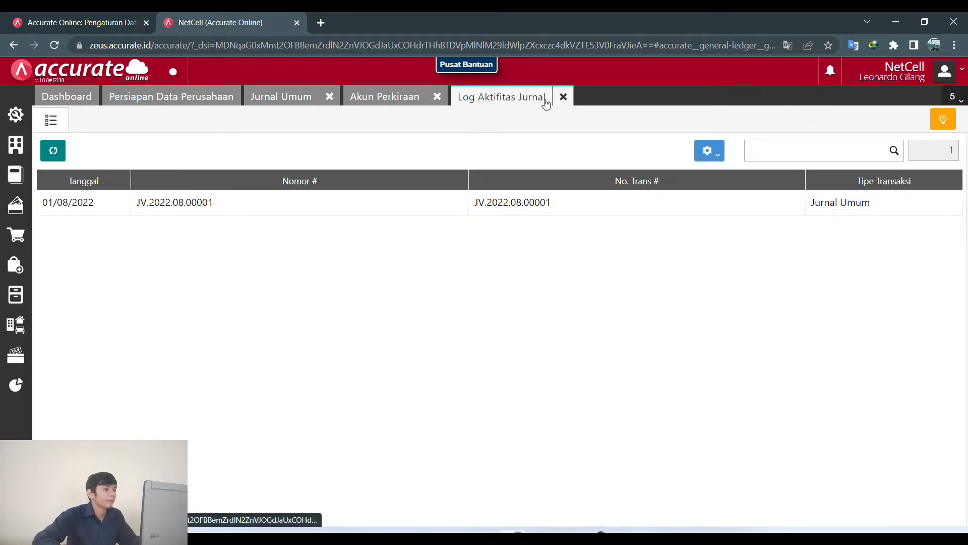
pyautogui.click(564, 97)
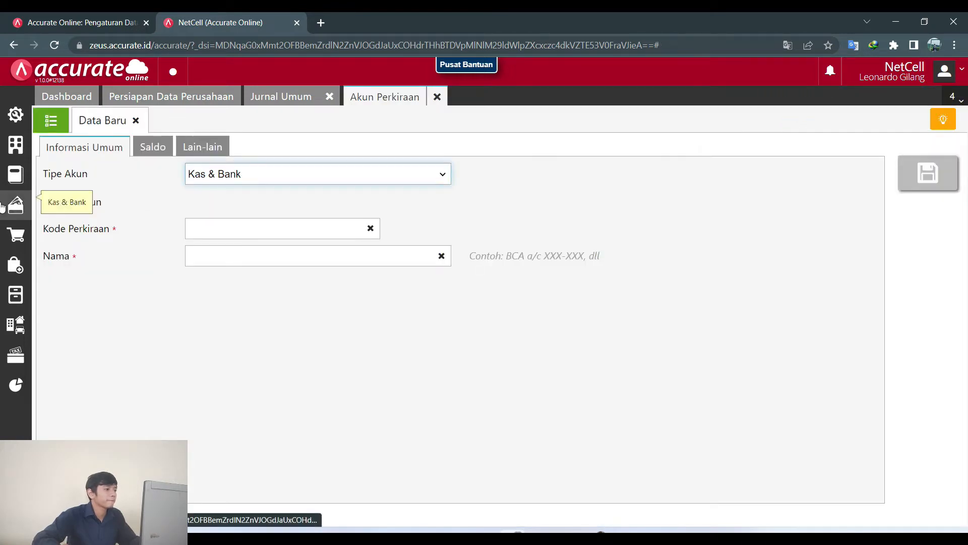
pyautogui.click(16, 176)
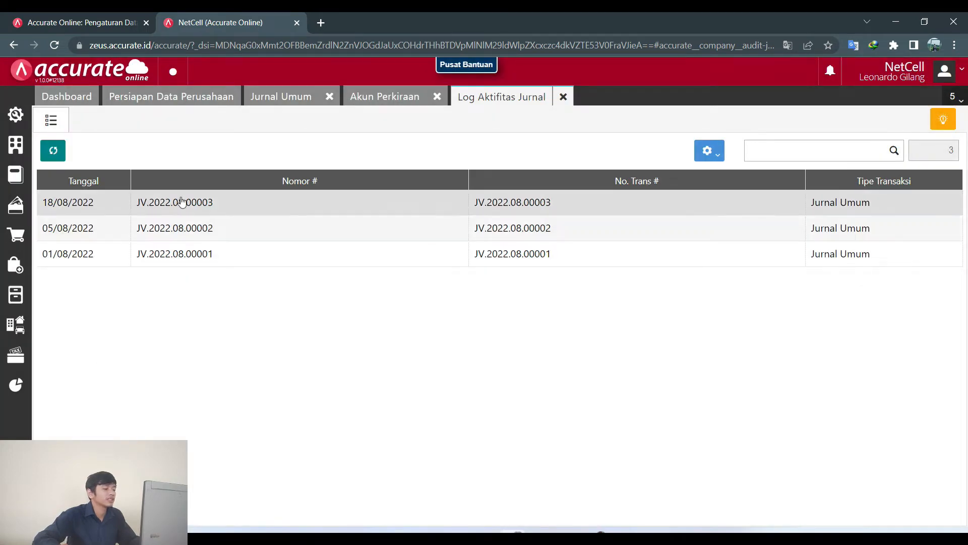
# Open a new general journal and review slide 12's 19 Agustus Rp 1.350.000 supplies purchase.
pyautogui.click(273, 101)
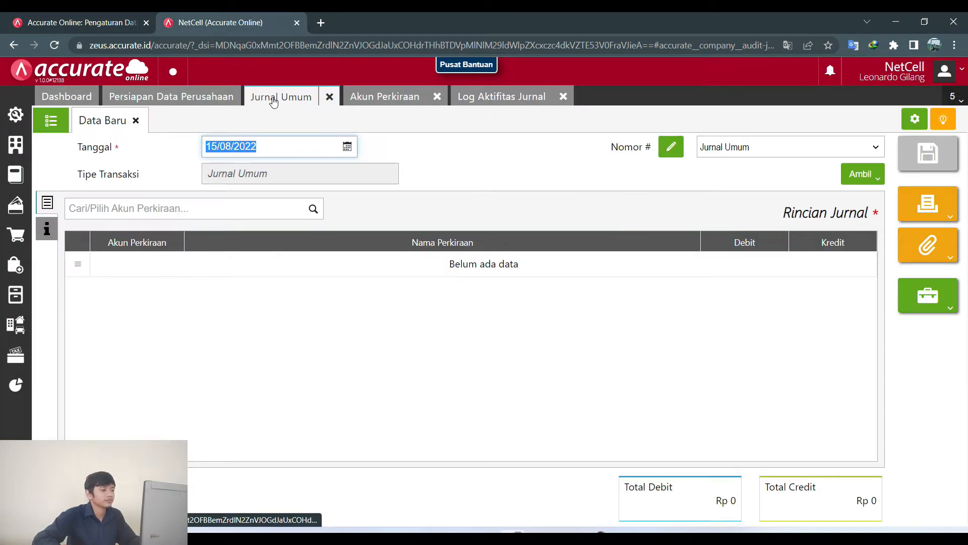
pyautogui.hotkey('alt', 'Tab')
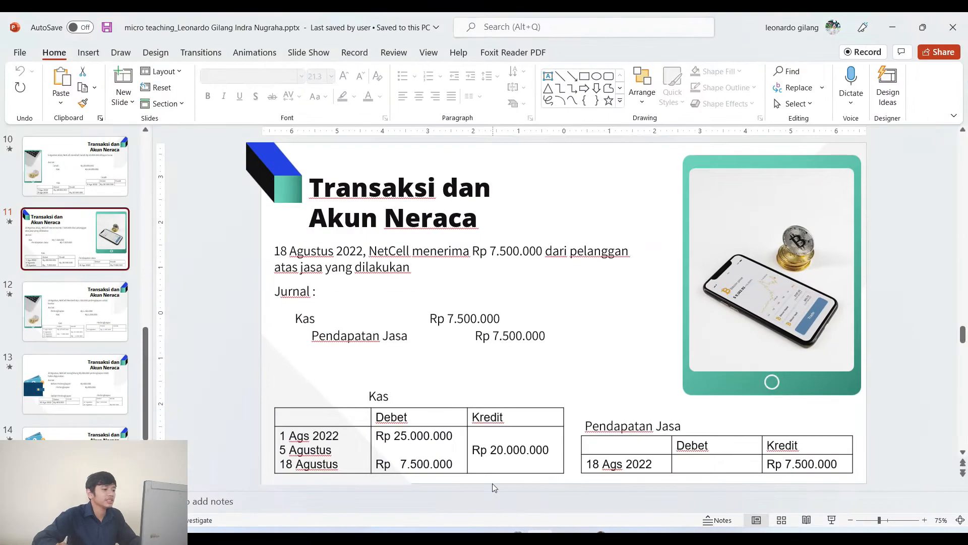
pyautogui.click(89, 310)
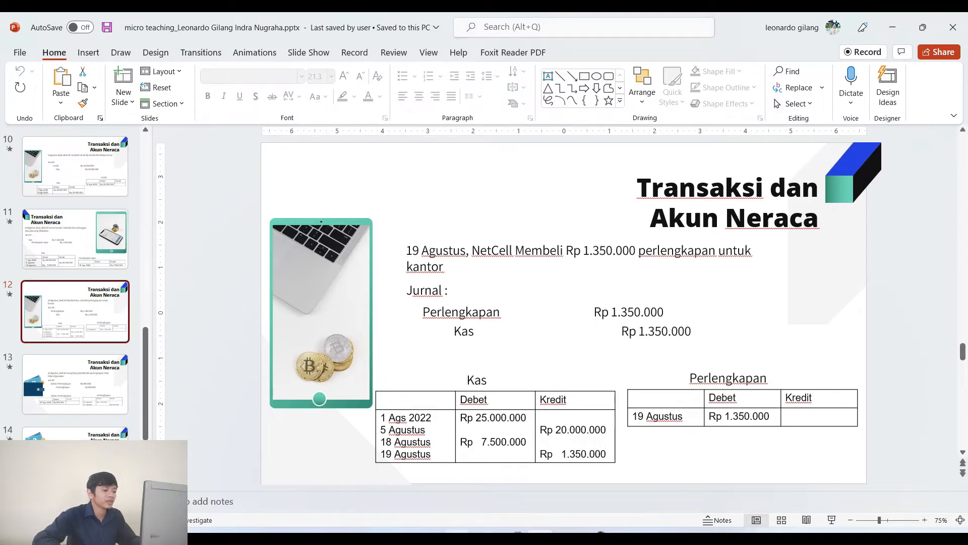
pyautogui.hotkey('alt', 'Tab')
# Create and save a Persediaan-type account with code 114 named Perlengkapan.
pyautogui.click(373, 97)
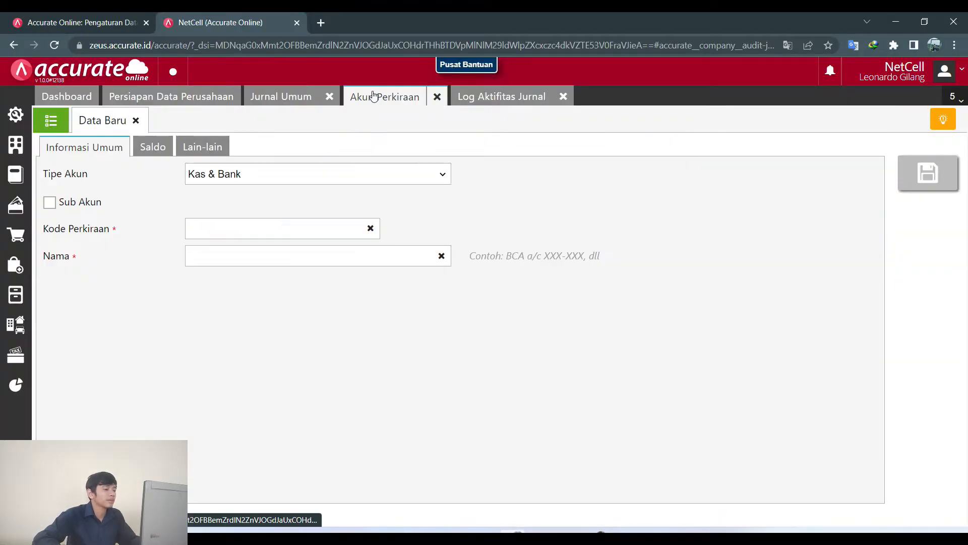
pyautogui.click(257, 175)
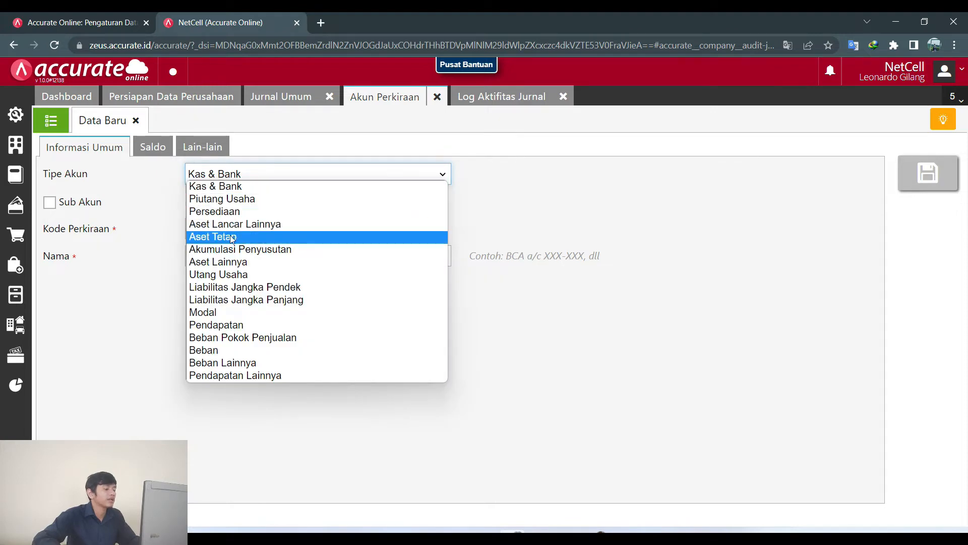
pyautogui.click(222, 212)
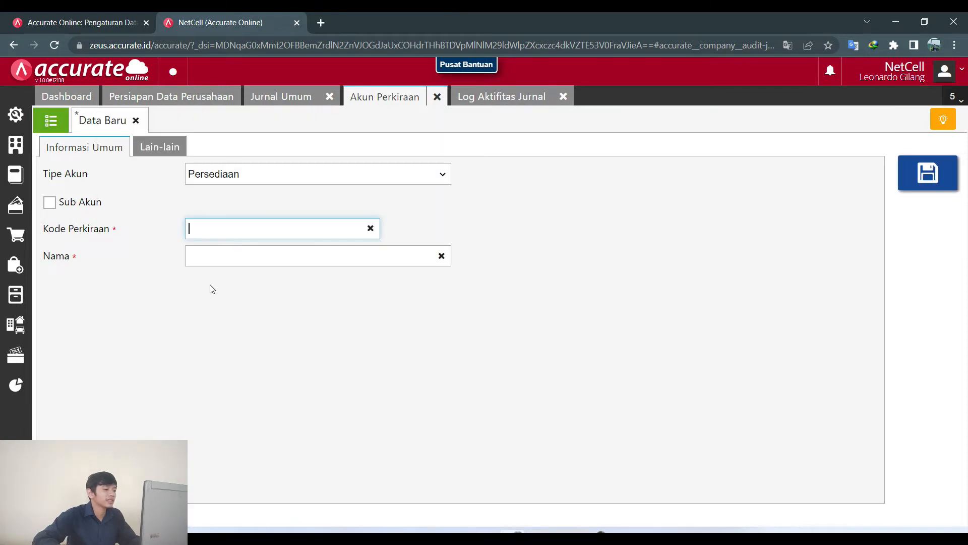
pyautogui.write('114')
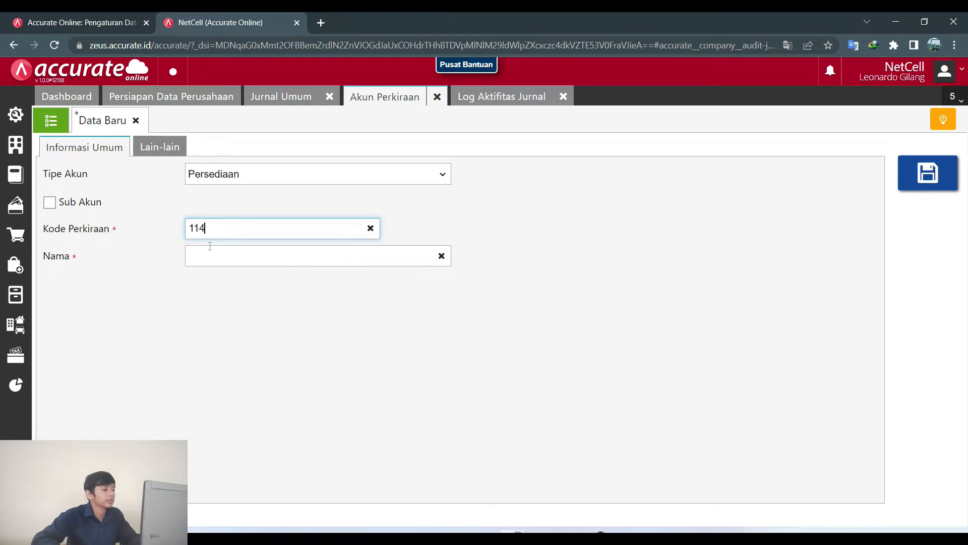
pyautogui.click(217, 262)
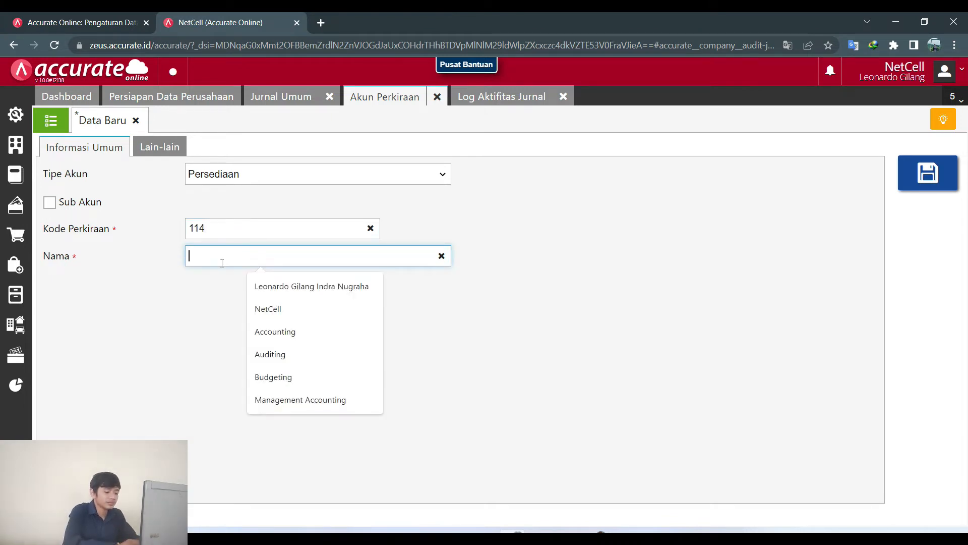
pyautogui.write('Perlengkapan')
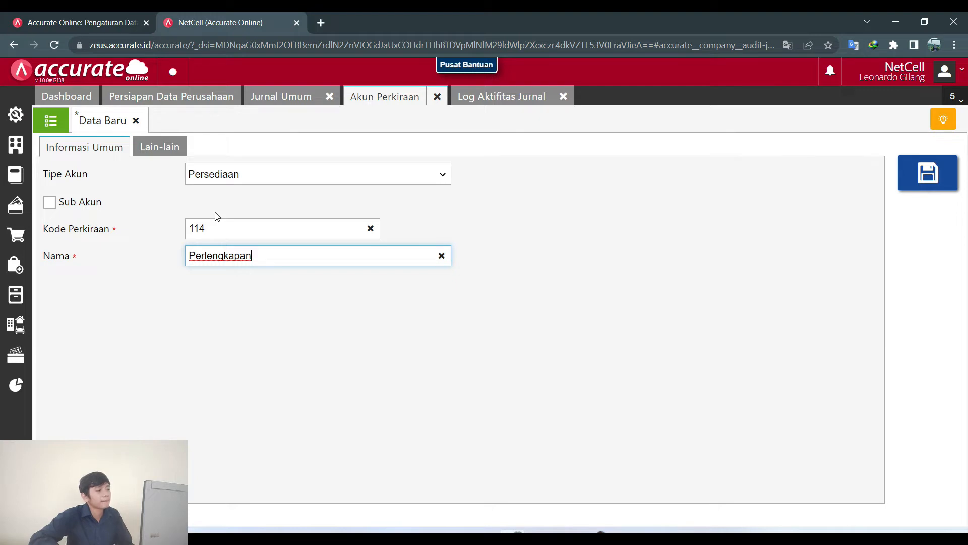
pyautogui.click(214, 230)
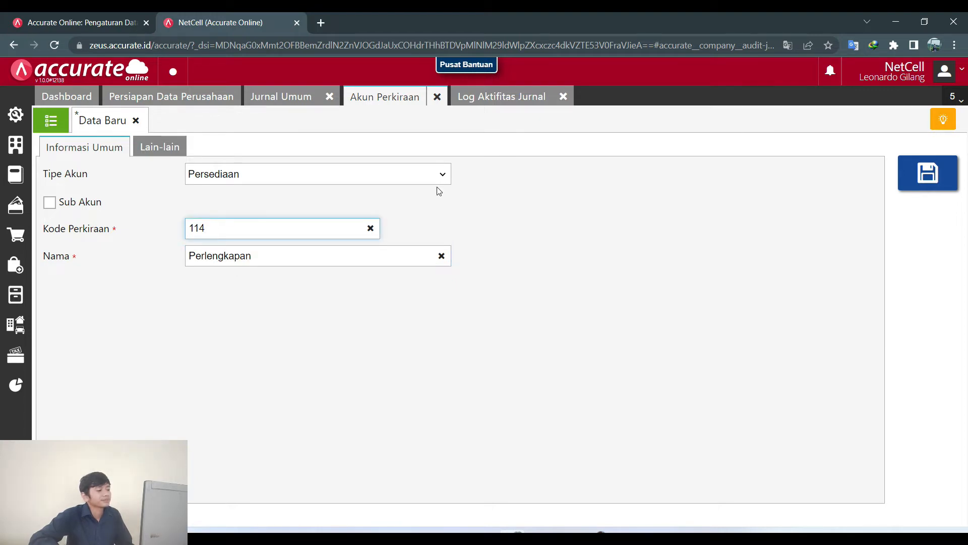
pyautogui.click(936, 175)
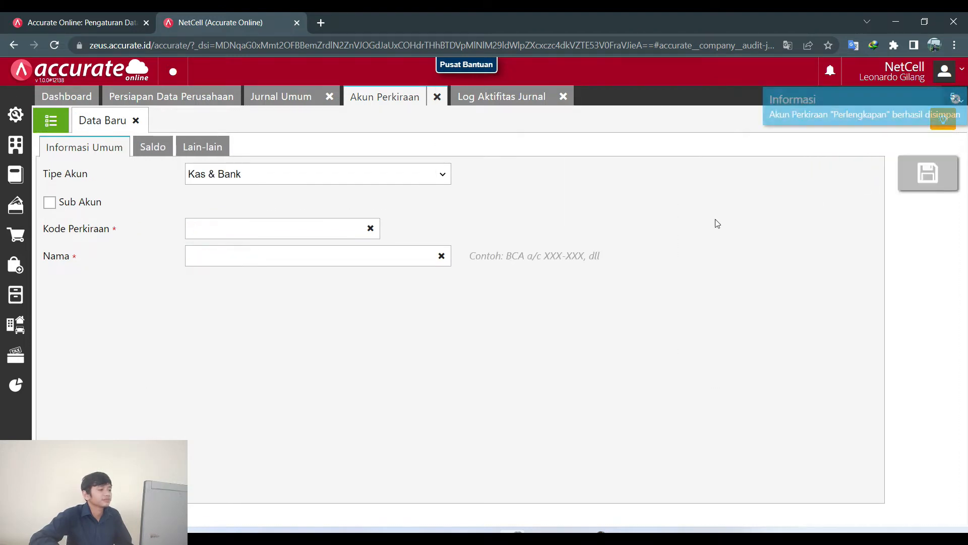
pyautogui.click(256, 97)
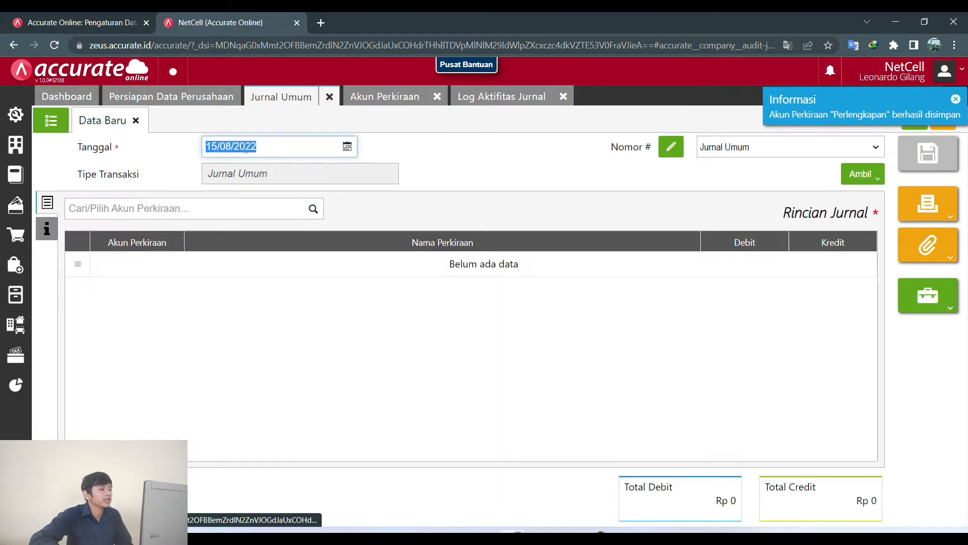
# Set the journal date to 19/08/2022.
pyautogui.hotkey('alt', 'Tab')
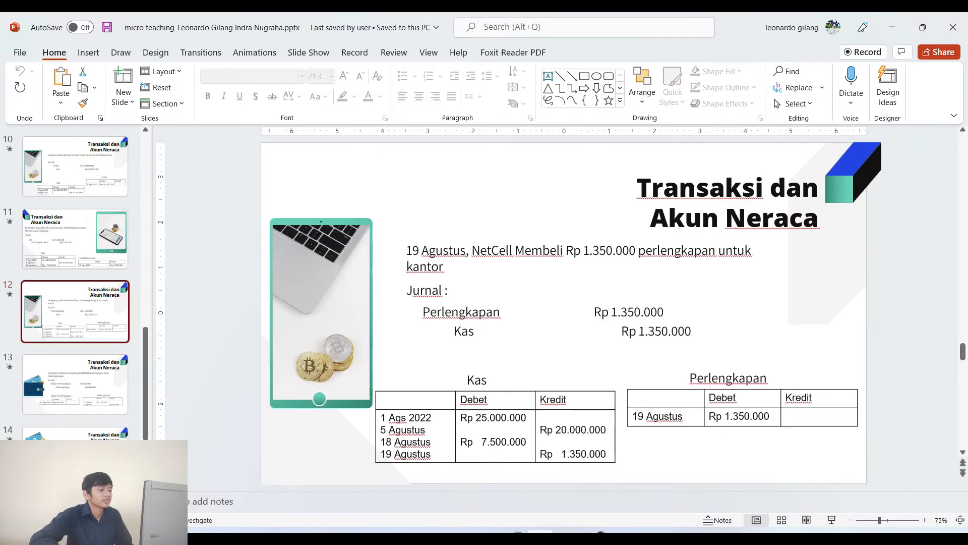
pyautogui.hotkey('alt', 'Tab')
pyautogui.click(347, 146)
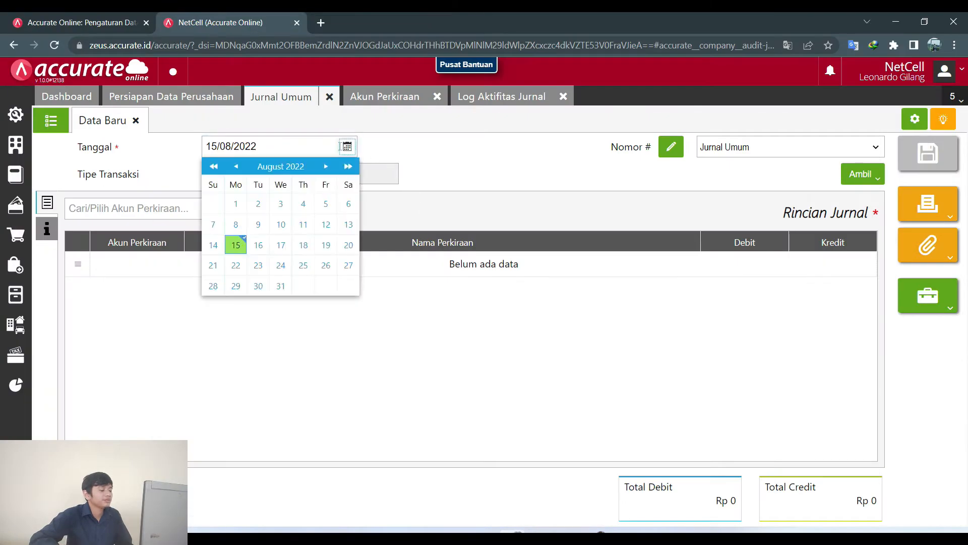
pyautogui.click(326, 245)
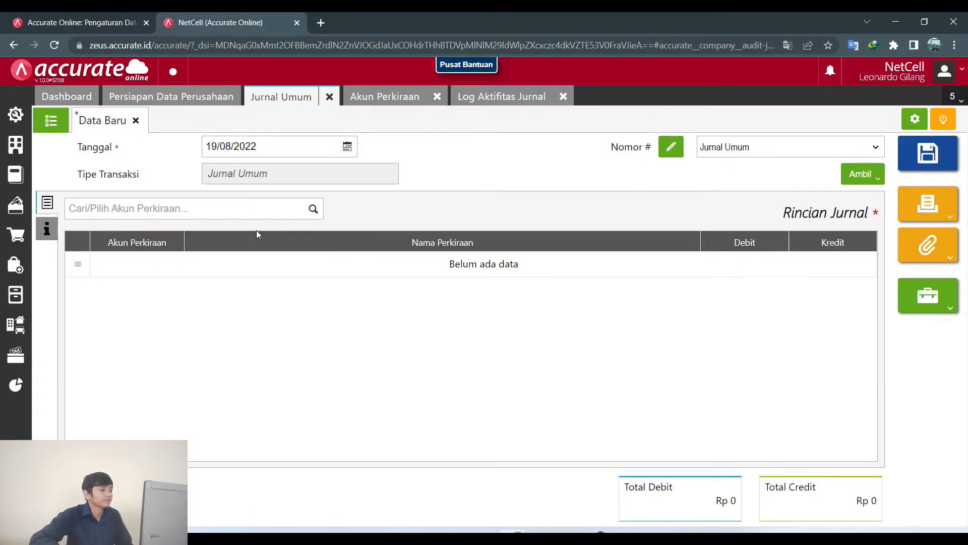
# Add Perlengkapan as a journal line with a debit of 1.350.000.
pyautogui.click(241, 206)
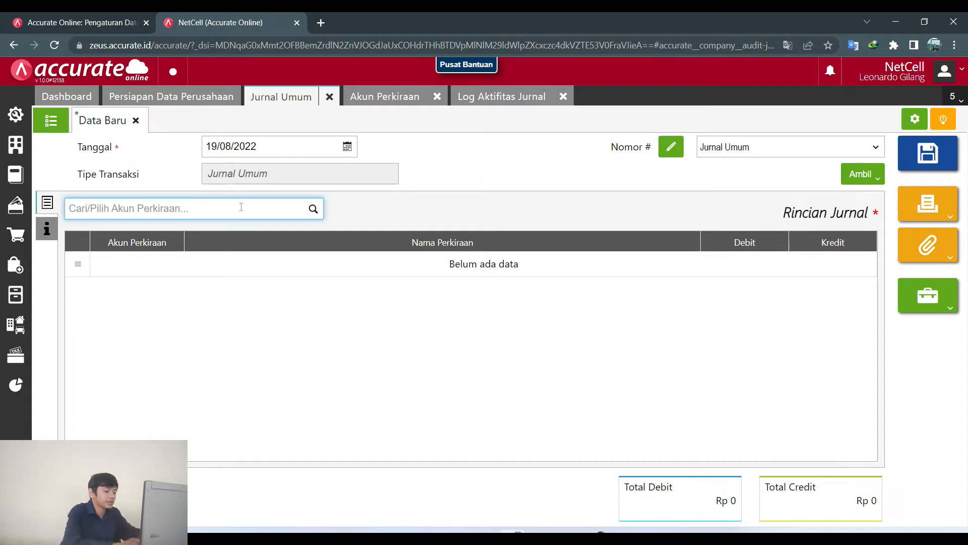
pyautogui.write('Per')
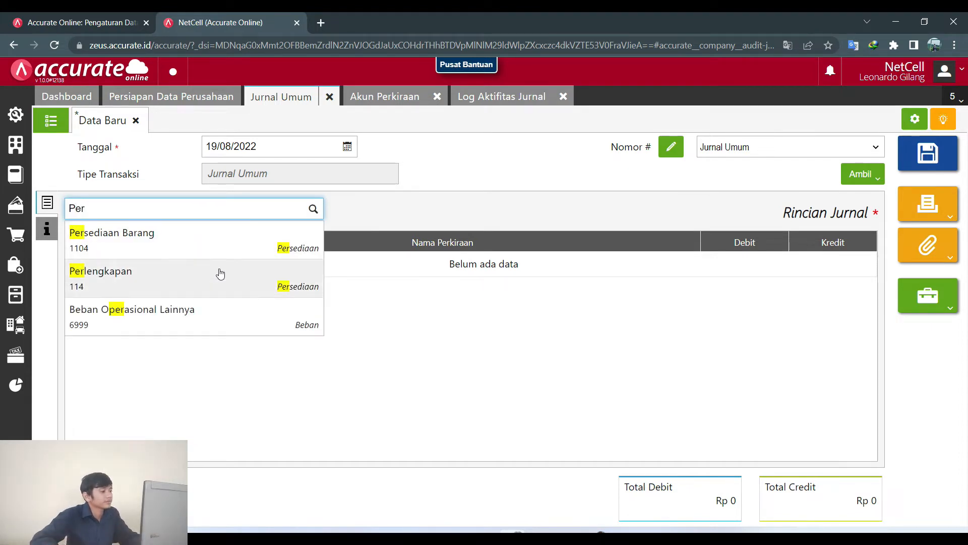
pyautogui.click(219, 274)
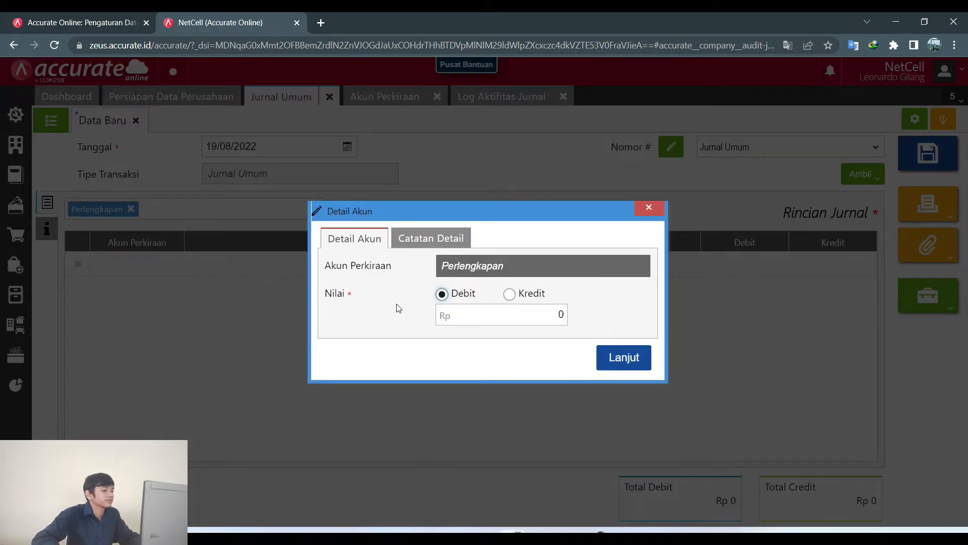
pyautogui.click(540, 536)
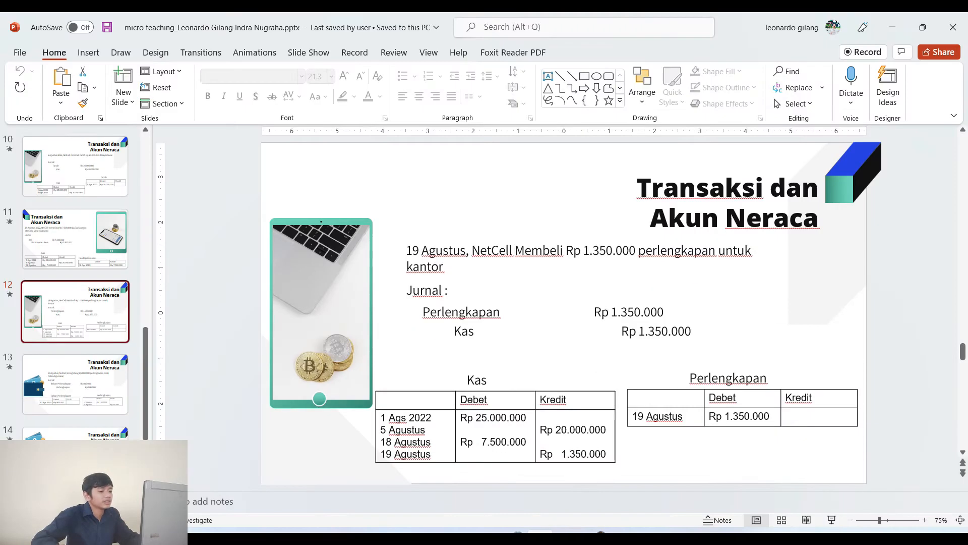
pyautogui.click(540, 535)
pyautogui.moveTo(556, 319); pyautogui.dragTo(579, 321)
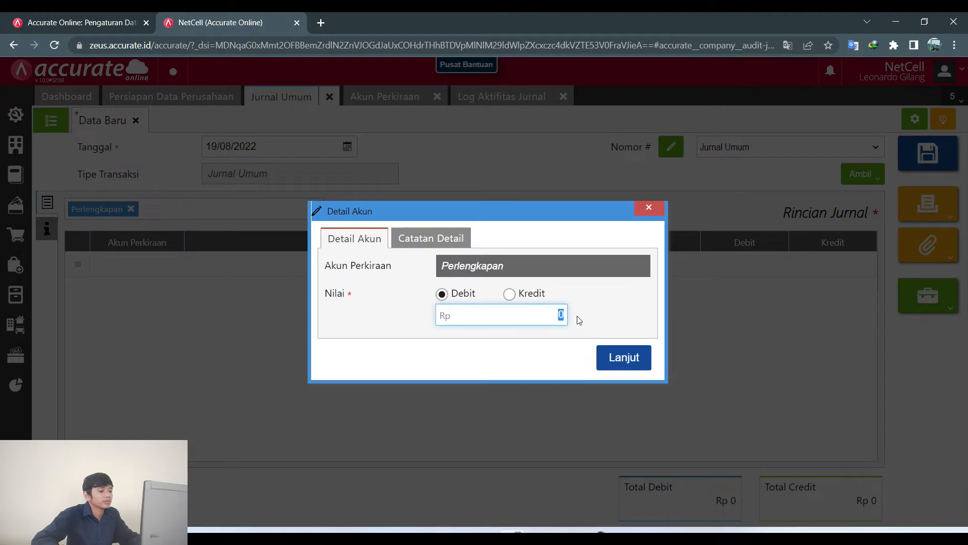
pyautogui.write('1.')
pyautogui.write('350.00')
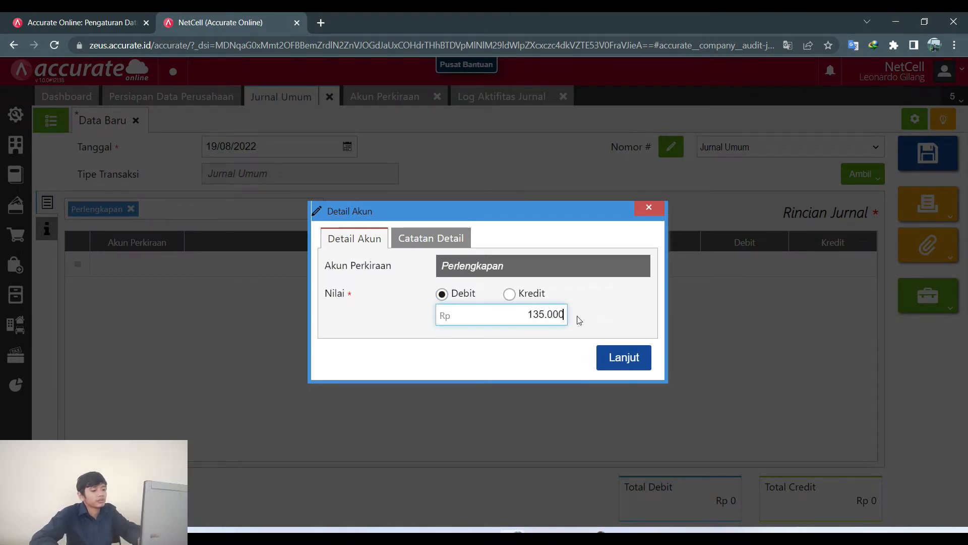
pyautogui.write('0')
pyautogui.click(621, 357)
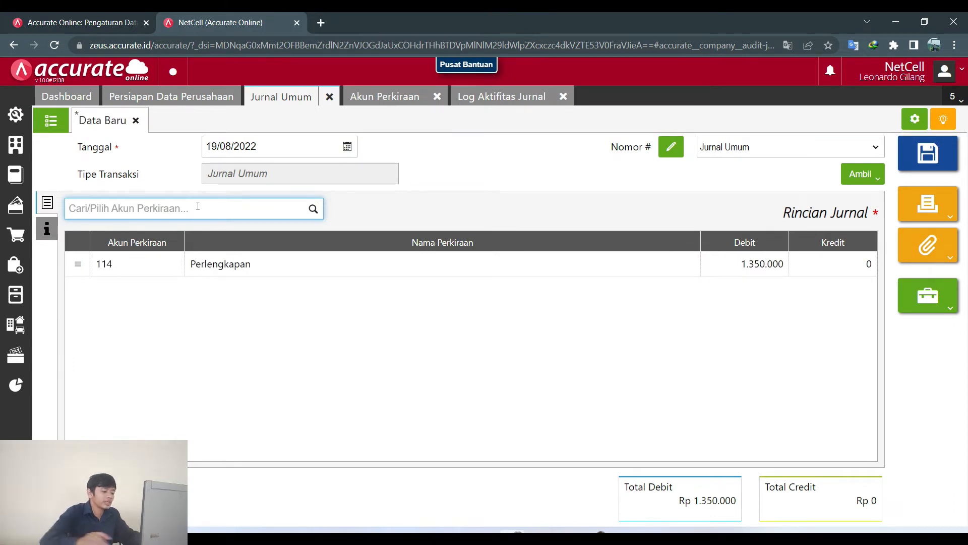
# Add KAS as a 1.350.000 credit line.
pyautogui.write('kas')
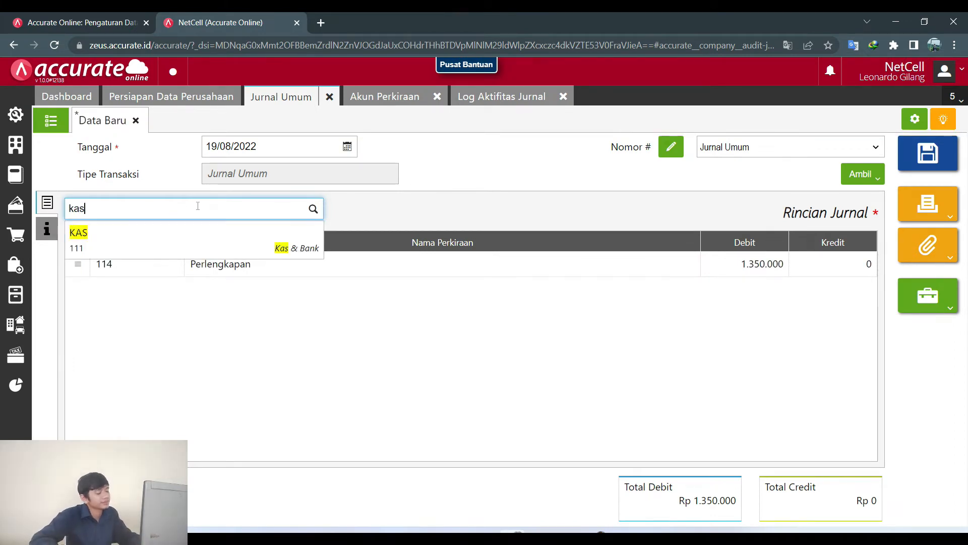
pyautogui.click(173, 252)
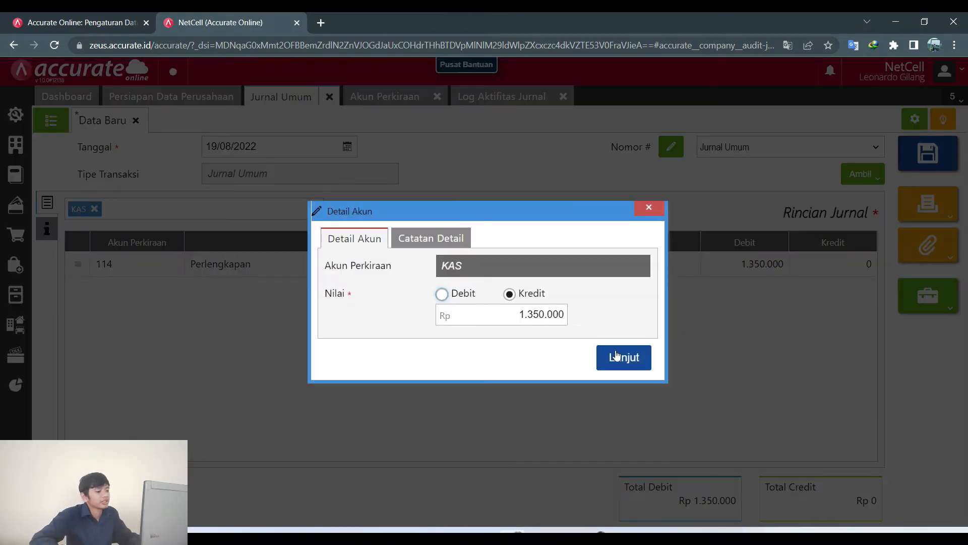
pyautogui.click(616, 355)
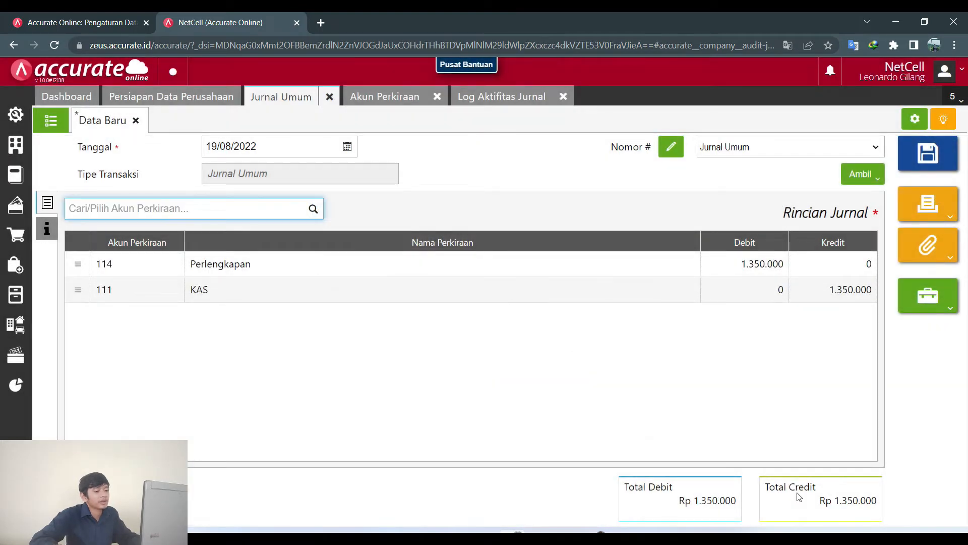
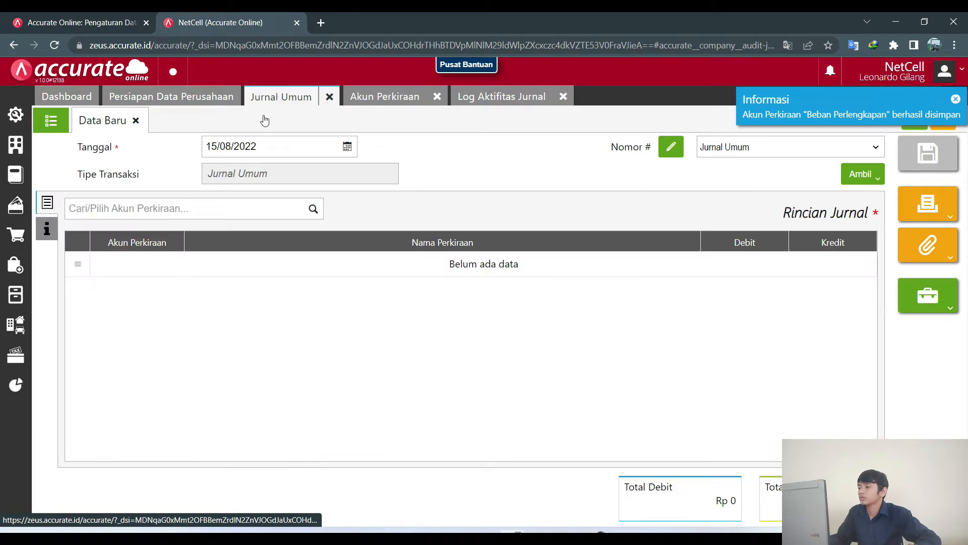
# Add Beban Perlengkapan as a journal line with a debit of 800.000.
pyautogui.click(229, 206)
pyautogui.write('beban')
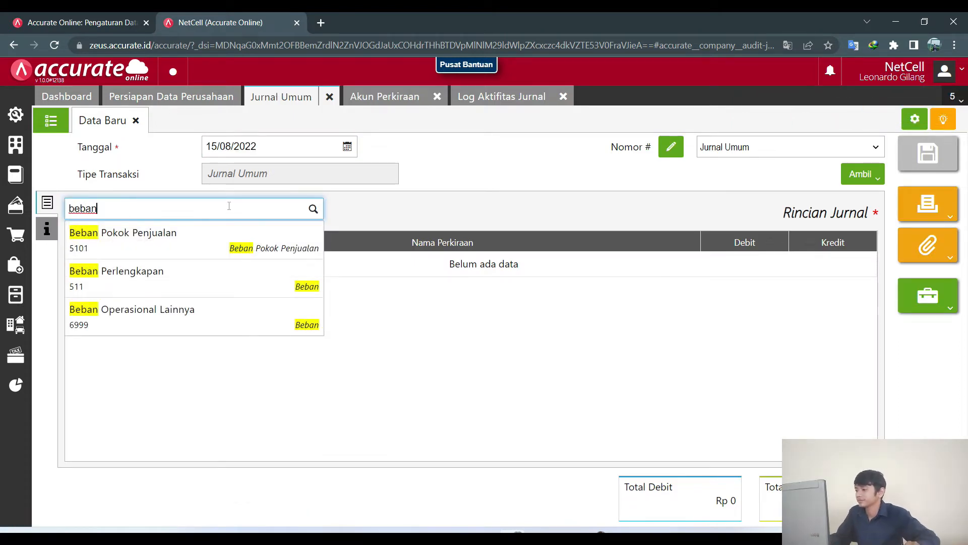
pyautogui.click(216, 263)
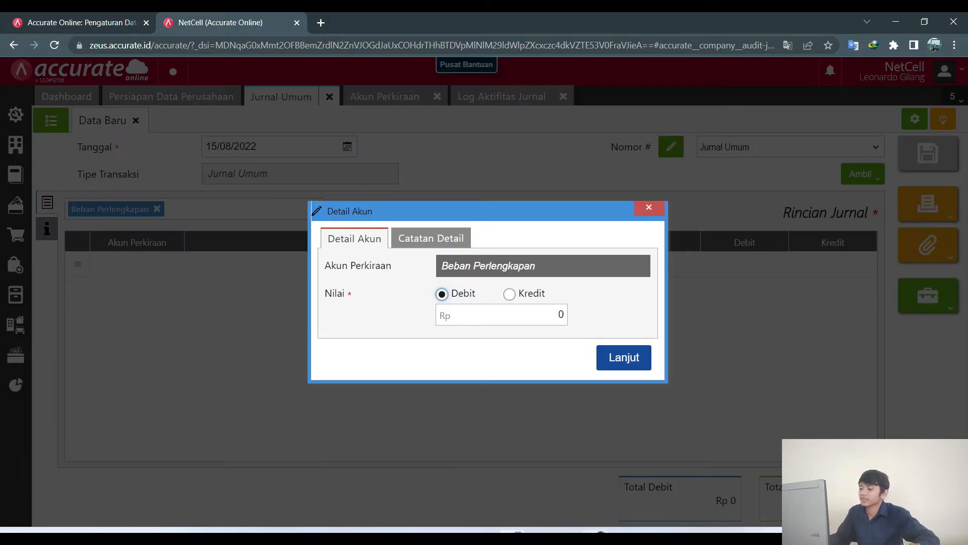
pyautogui.hotkey('alt', 'Tab')
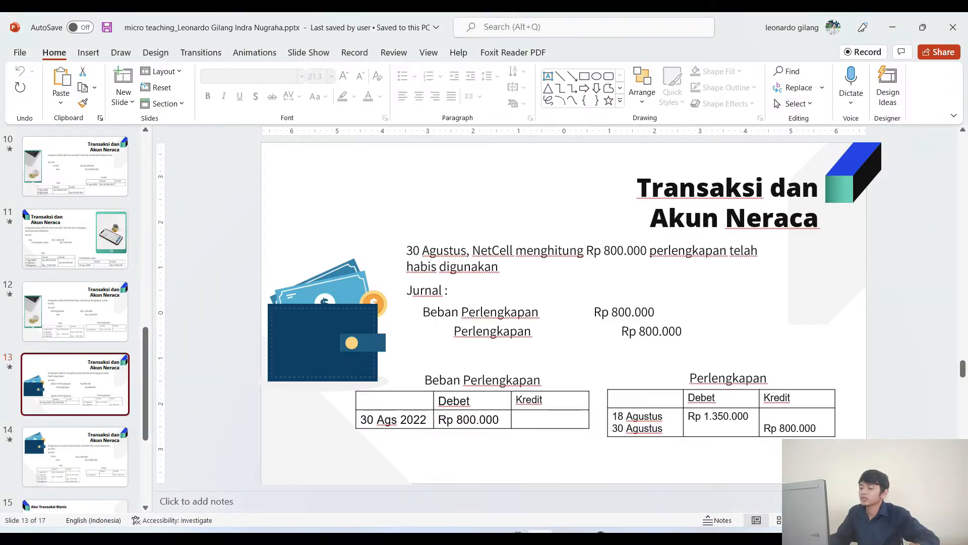
pyautogui.click(517, 537)
pyautogui.moveTo(550, 316); pyautogui.dragTo(588, 321)
pyautogui.write('800000')
pyautogui.click(609, 356)
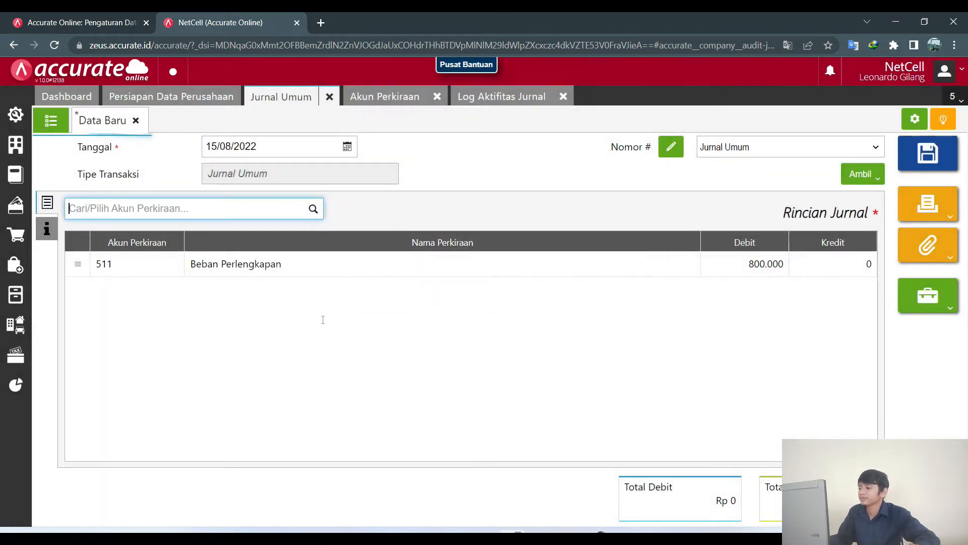
# Add Perlengkapan as an 800.000 credit line.
pyautogui.click(539, 537)
pyautogui.click(539, 536)
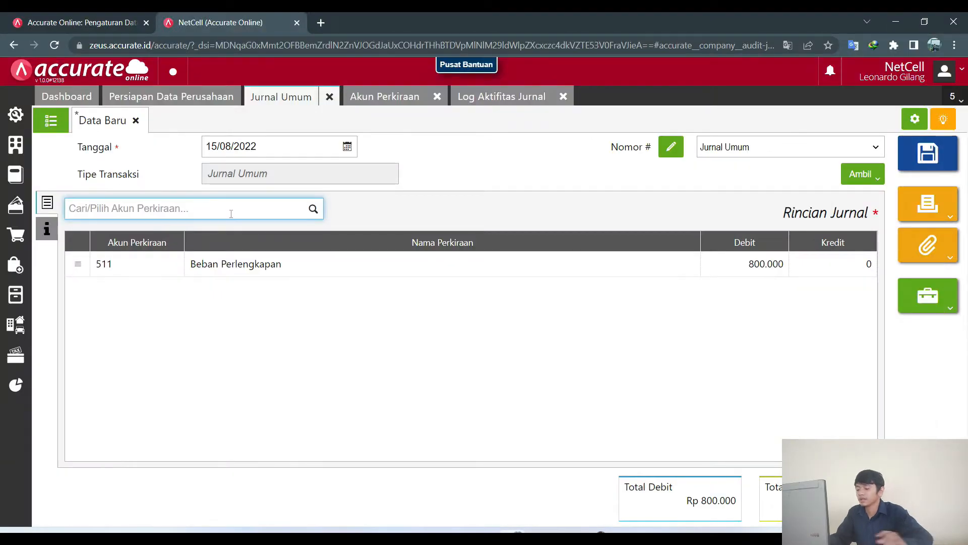
pyautogui.write('perlengka')
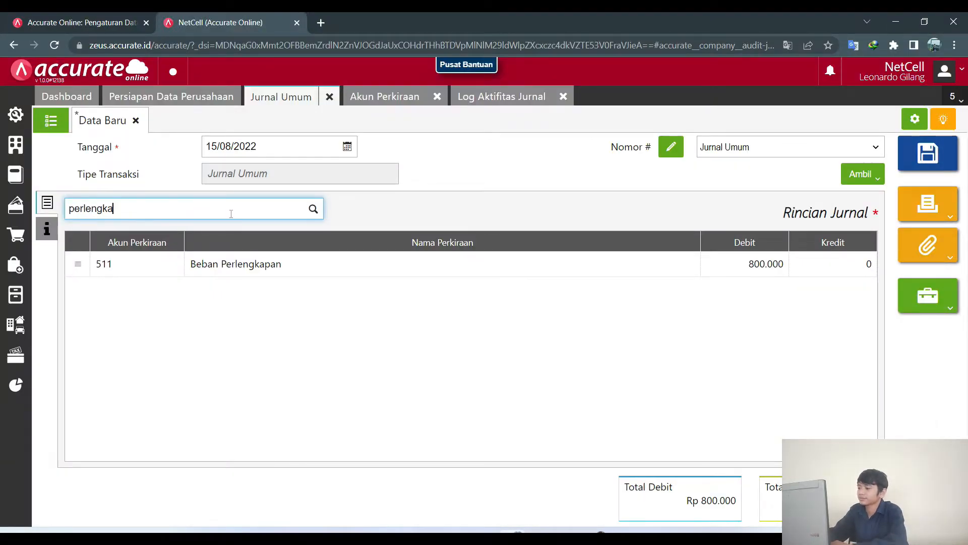
pyautogui.click(238, 236)
pyautogui.click(239, 236)
pyautogui.click(625, 356)
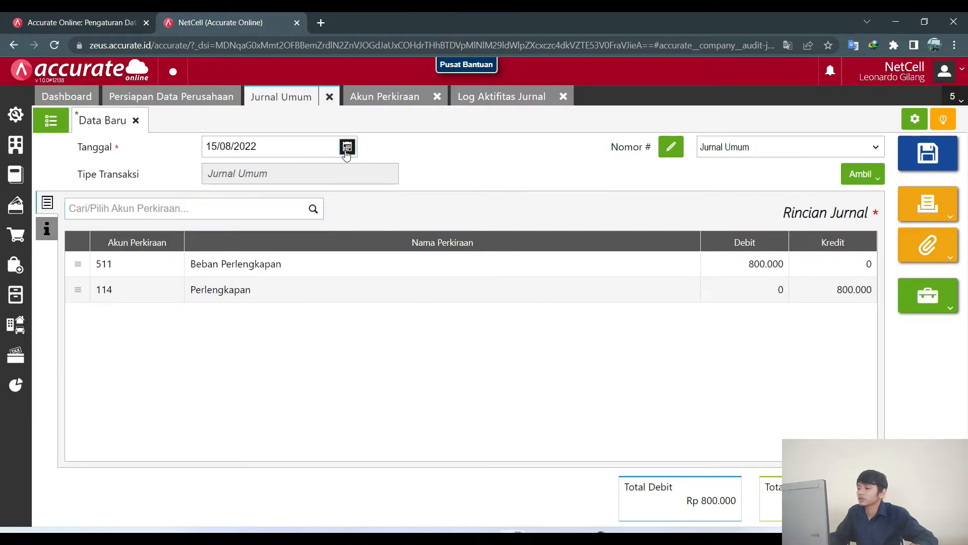
# Date the entry 30/08/2022 and save it.
pyautogui.click(346, 154)
pyautogui.click(260, 286)
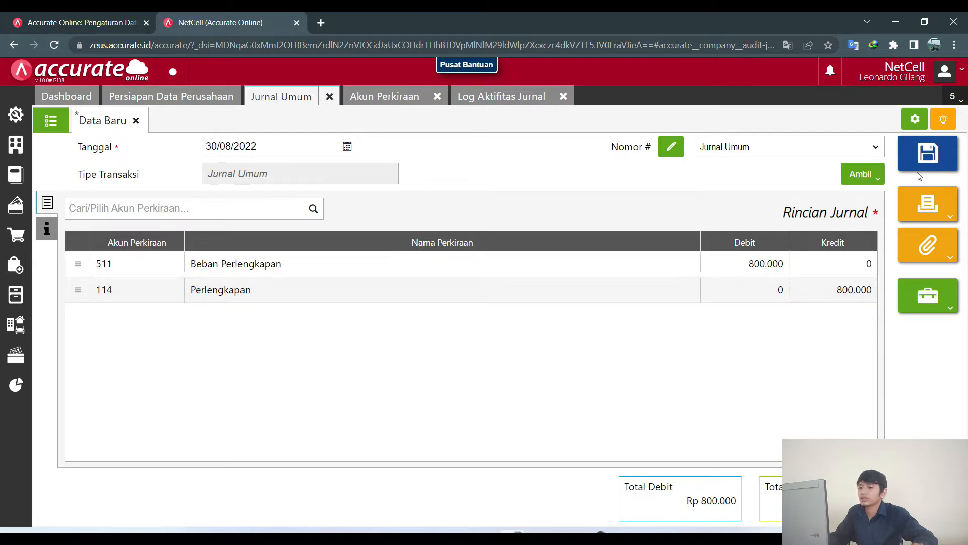
pyautogui.click(927, 156)
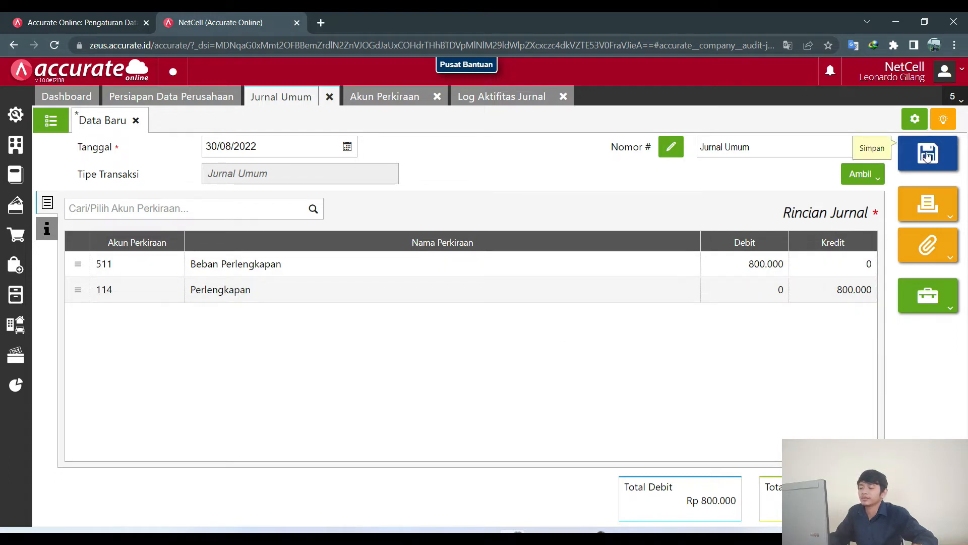
# Refresh the journal activity log to confirm JV.2022.08.00005 is listed.
pyautogui.click(477, 101)
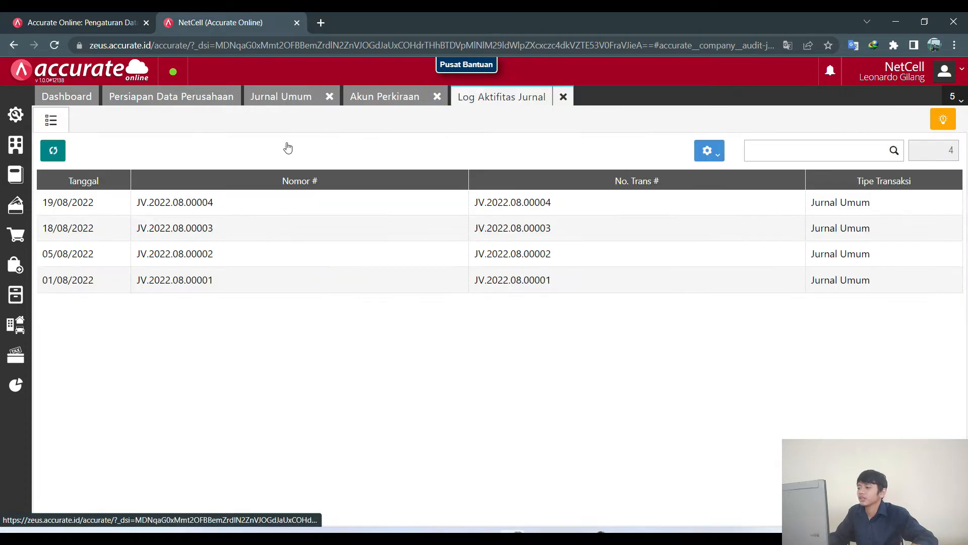
pyautogui.click(55, 156)
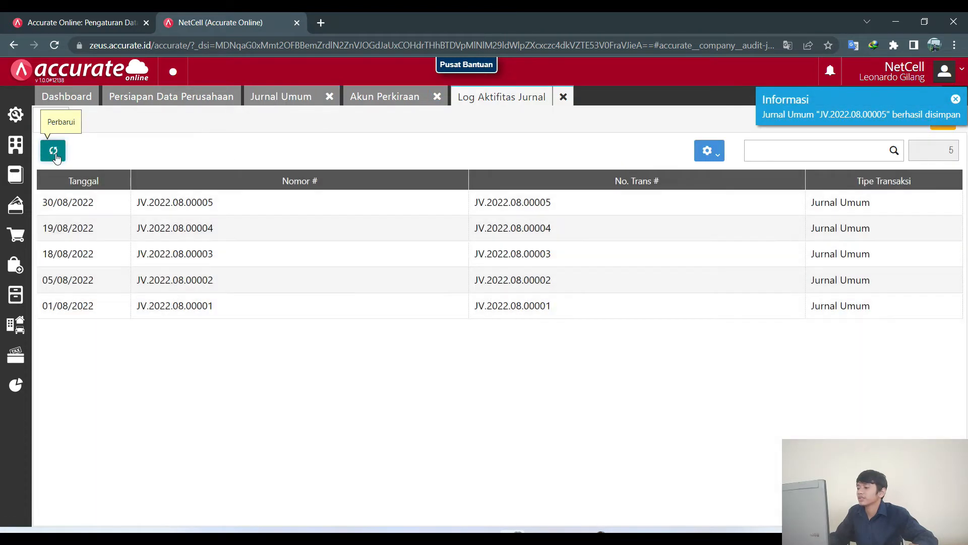
pyautogui.click(271, 100)
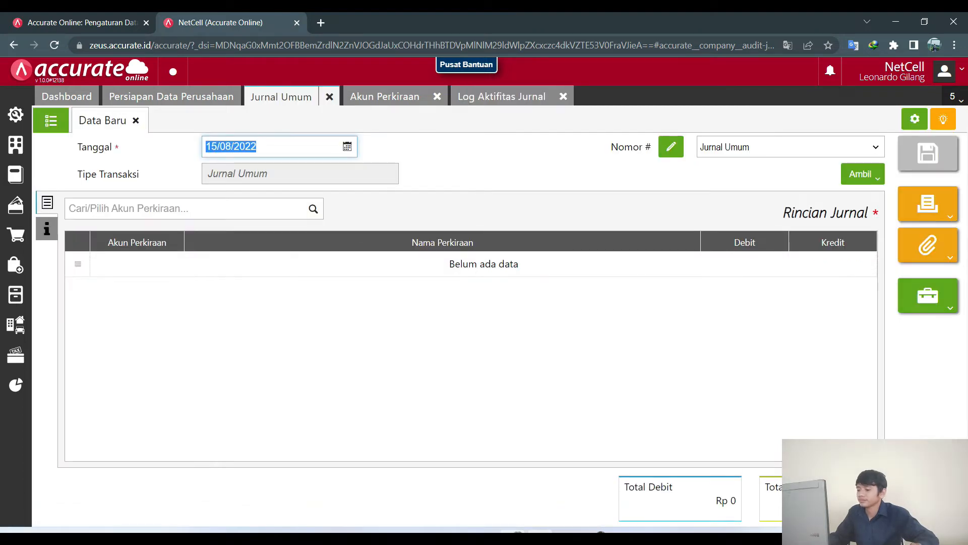
# Review the Prive transaction on slide 14 before the next entry.
pyautogui.hotkey('alt', 'Tab')
pyautogui.click(66, 453)
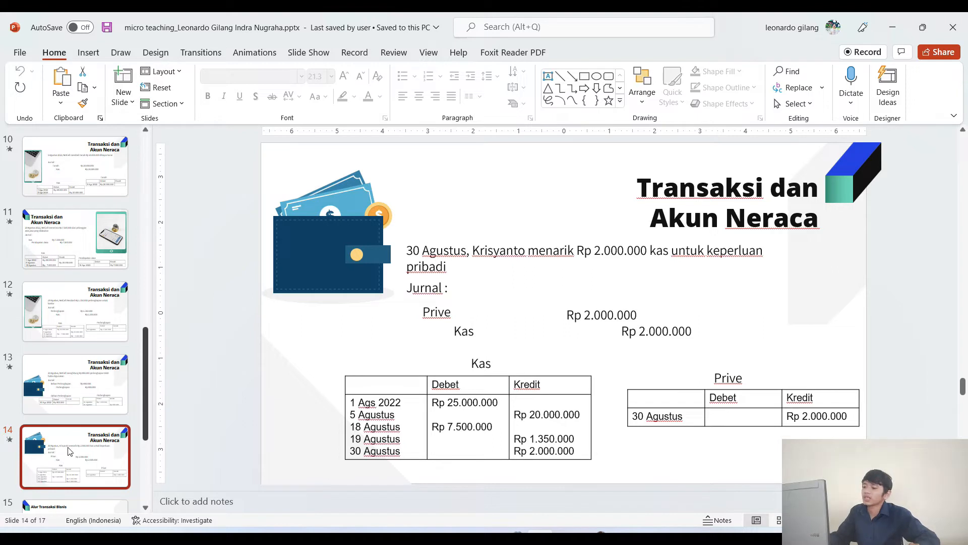
pyautogui.scroll(-1, 71, 444)
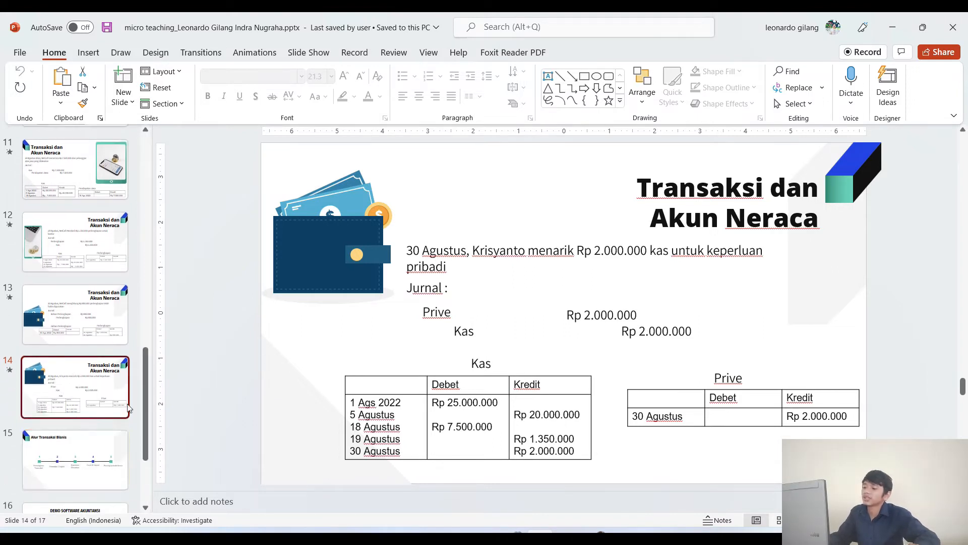
pyautogui.click(517, 474)
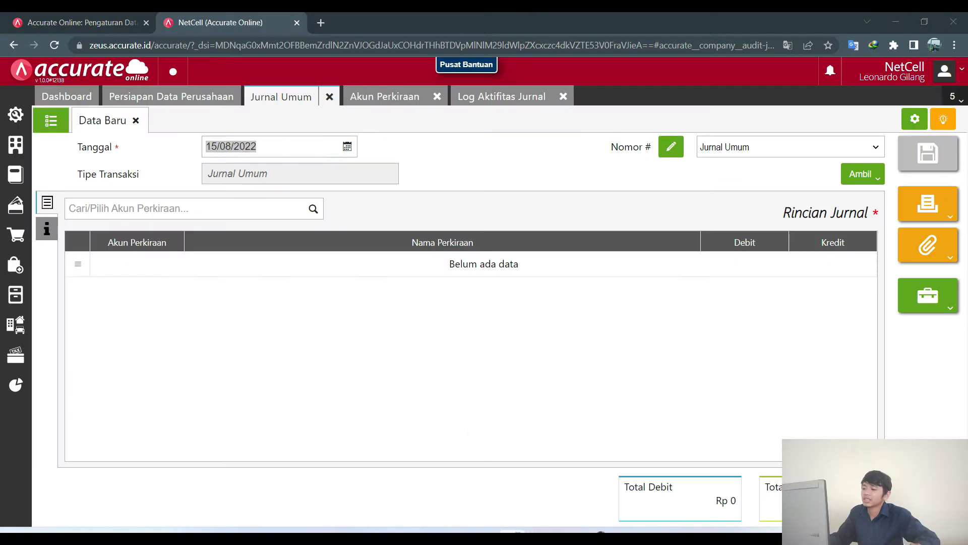
# Create a Modal-type account with code 312 named Prive.
pyautogui.click(384, 99)
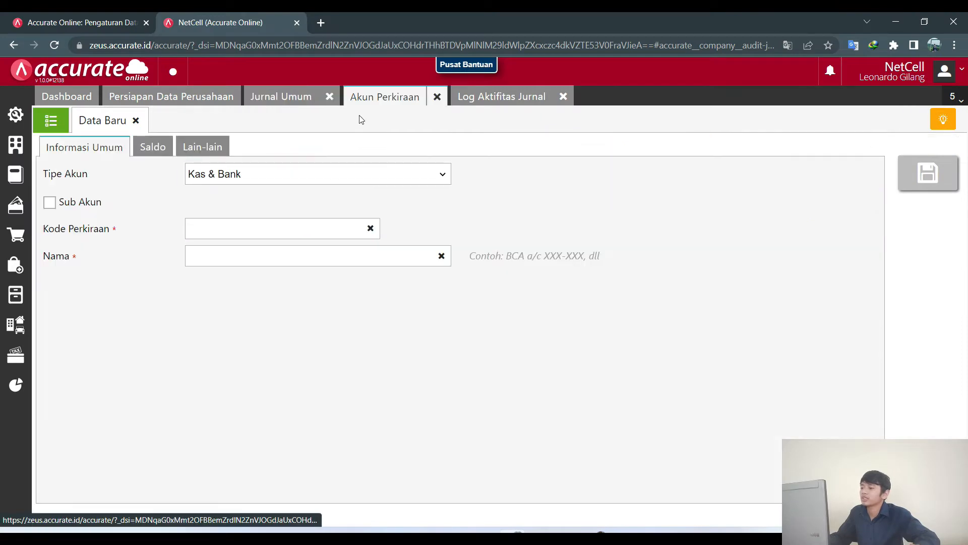
pyautogui.click(303, 179)
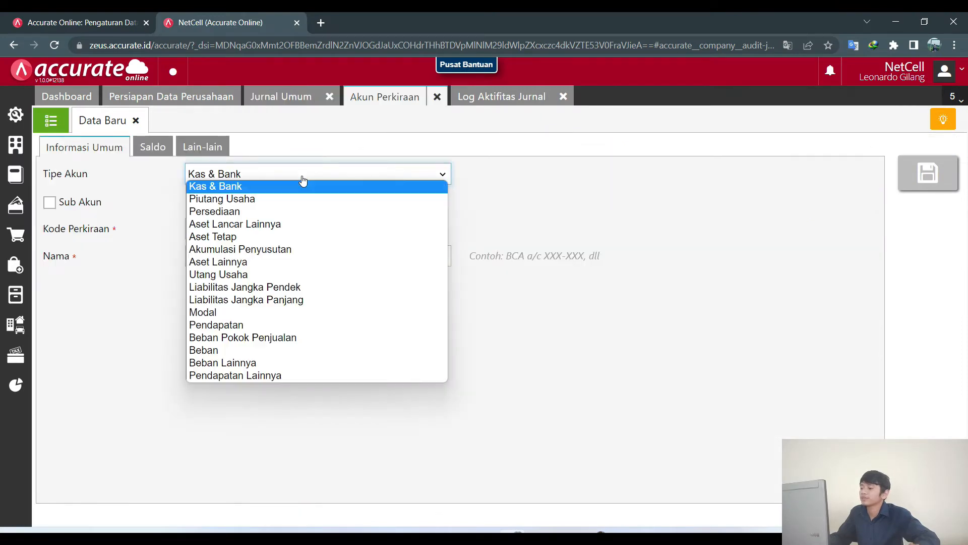
pyautogui.click(255, 312)
pyautogui.click(229, 229)
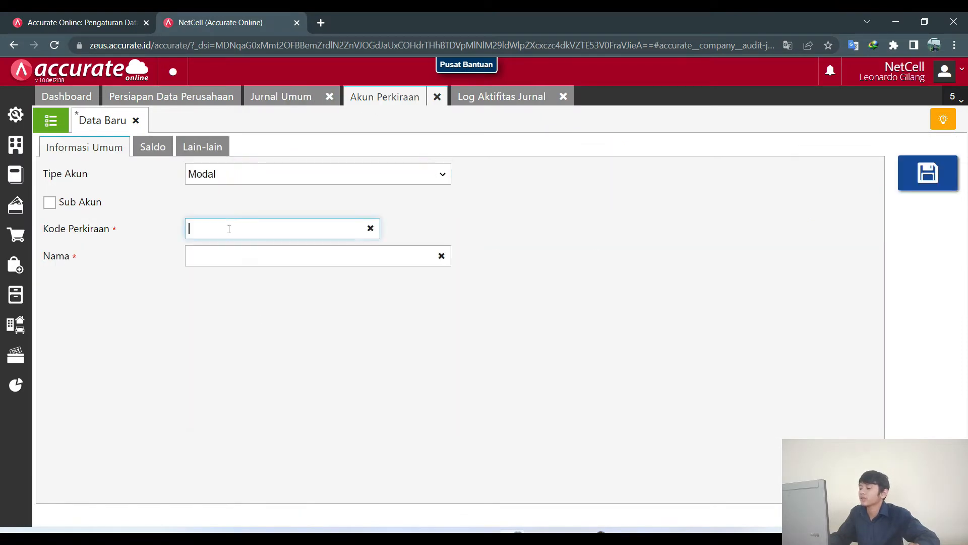
pyautogui.click(229, 254)
pyautogui.write('Prove')
pyautogui.press('BackSpace')
pyautogui.press('BackSpace')
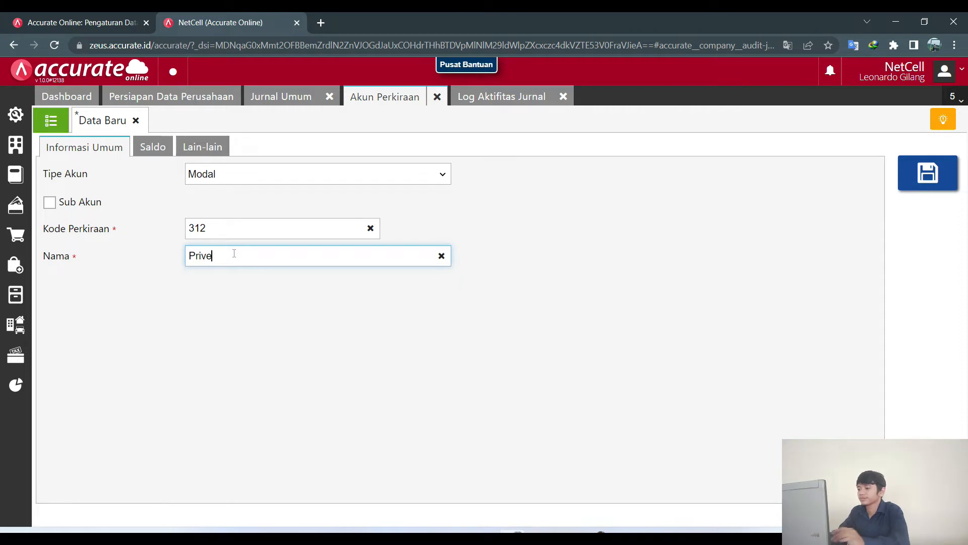
pyautogui.click(930, 175)
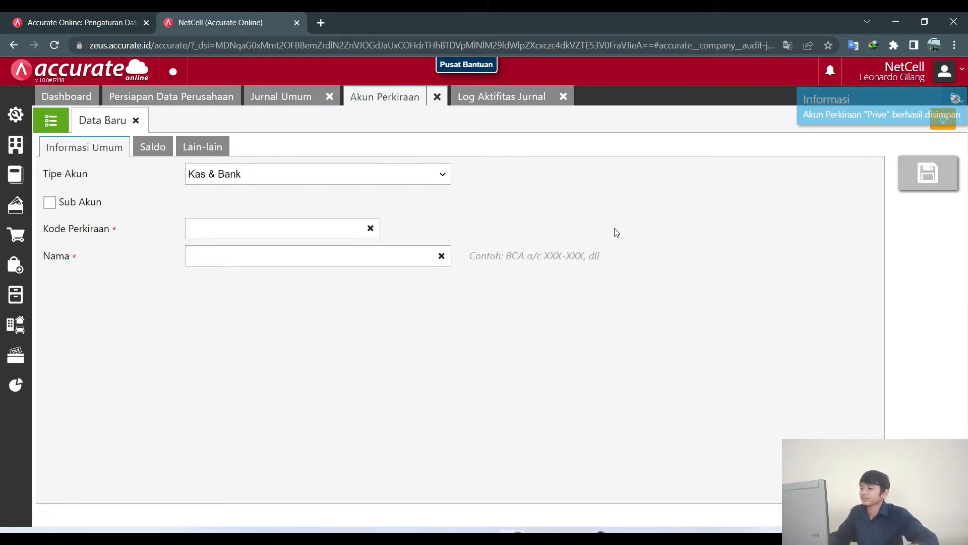
pyautogui.click(292, 100)
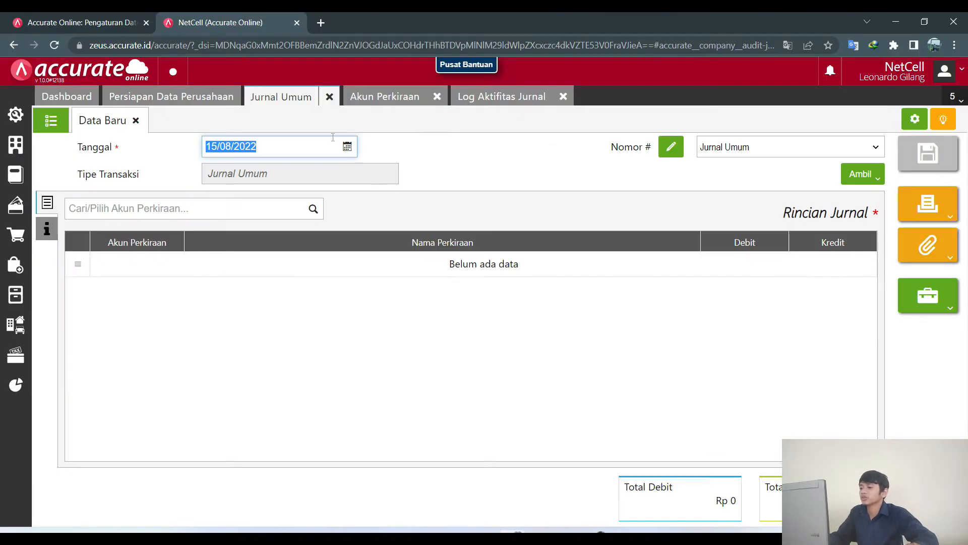
# Date the journal 30/08/2022 and add the Prive account to it.
pyautogui.click(347, 147)
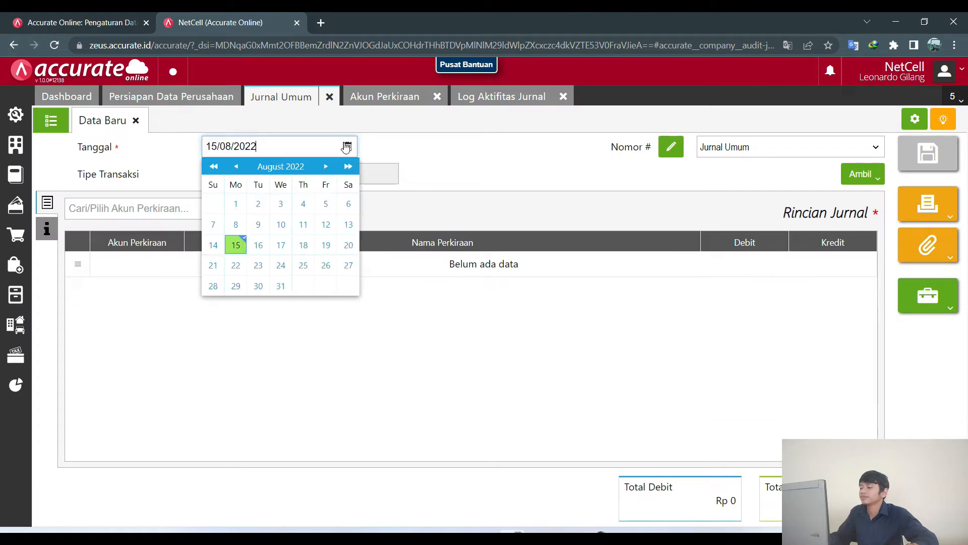
pyautogui.click(255, 285)
pyautogui.click(196, 202)
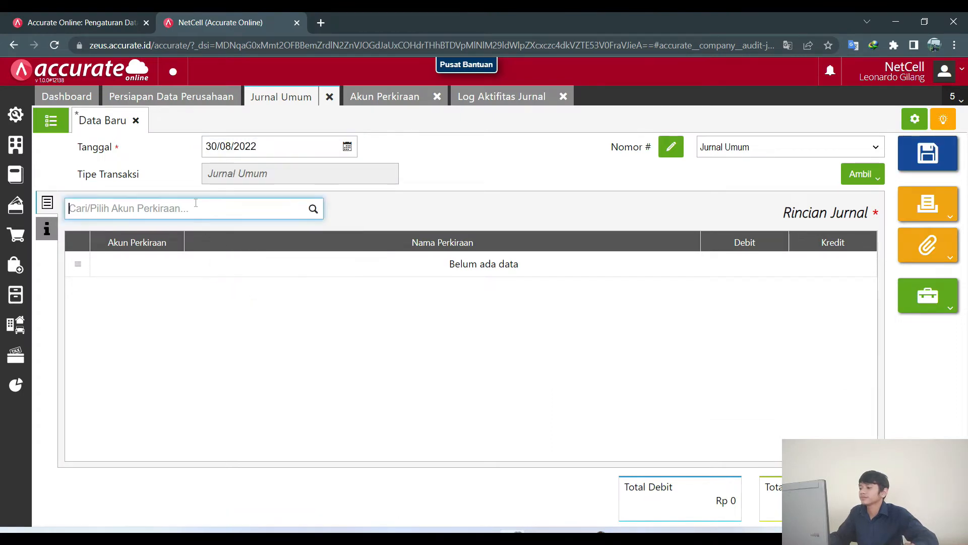
pyautogui.write('prive')
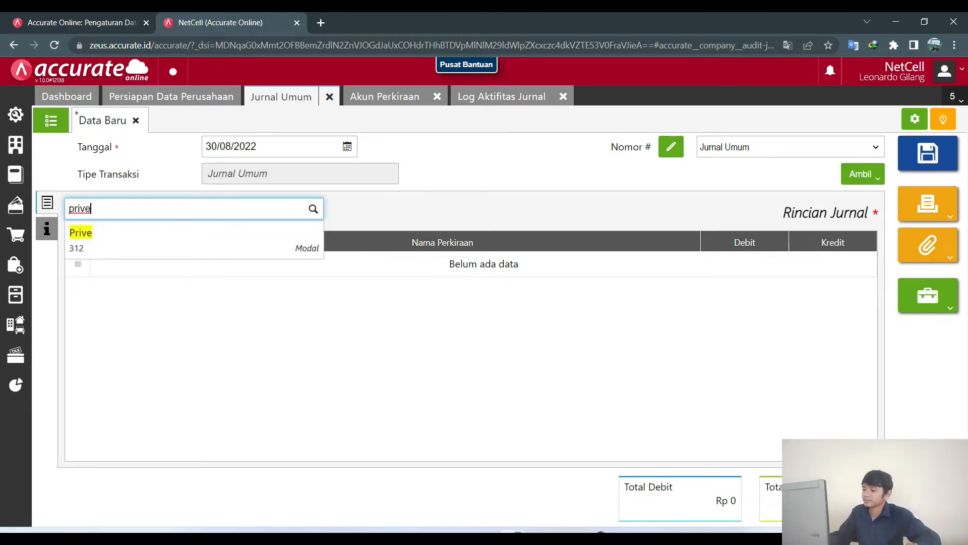
pyautogui.click(539, 535)
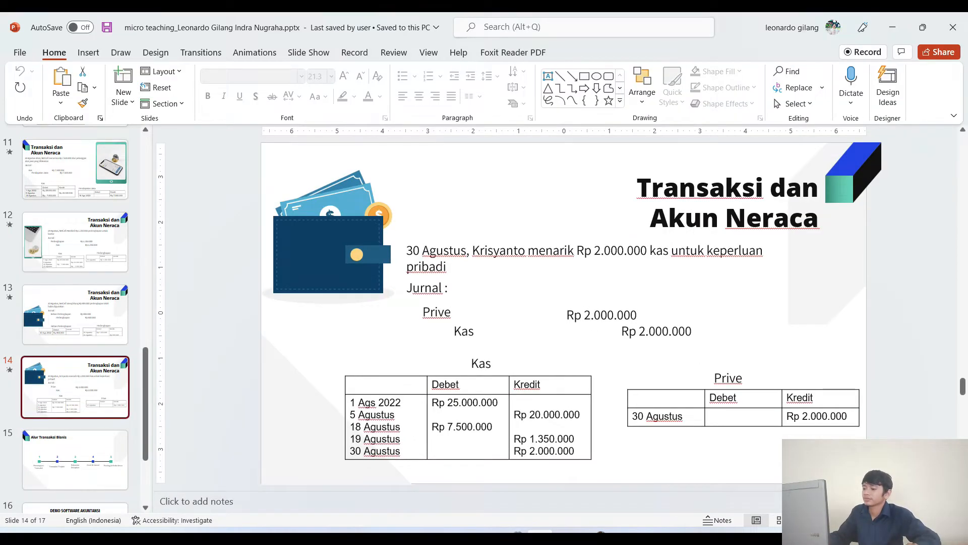
pyautogui.click(539, 536)
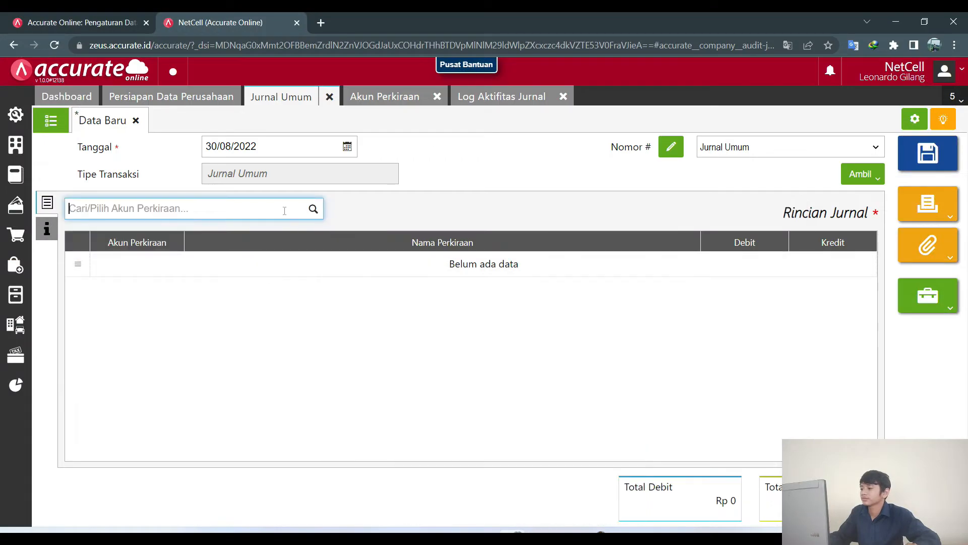
pyautogui.write('priva')
pyautogui.press('BackSpace')
pyautogui.press('BackSpace')
pyautogui.press('BackSpace')
pyautogui.write('ive')
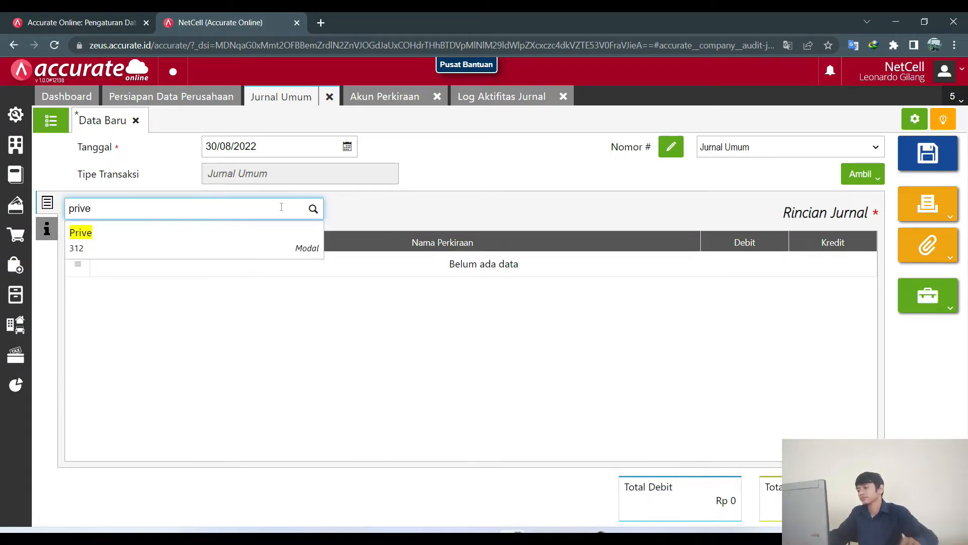
pyautogui.click(282, 231)
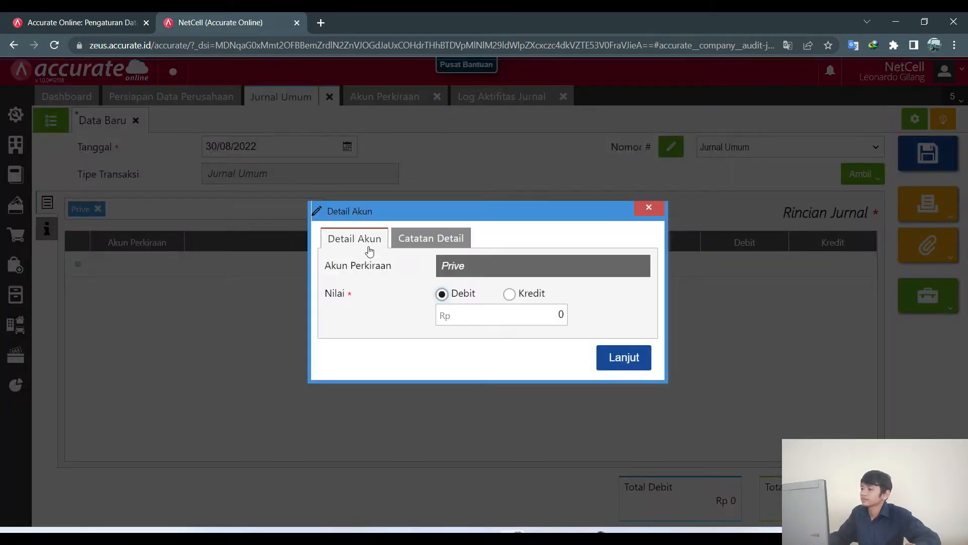
# Enter 2.000.000 as the Prive debit.
pyautogui.click(551, 531)
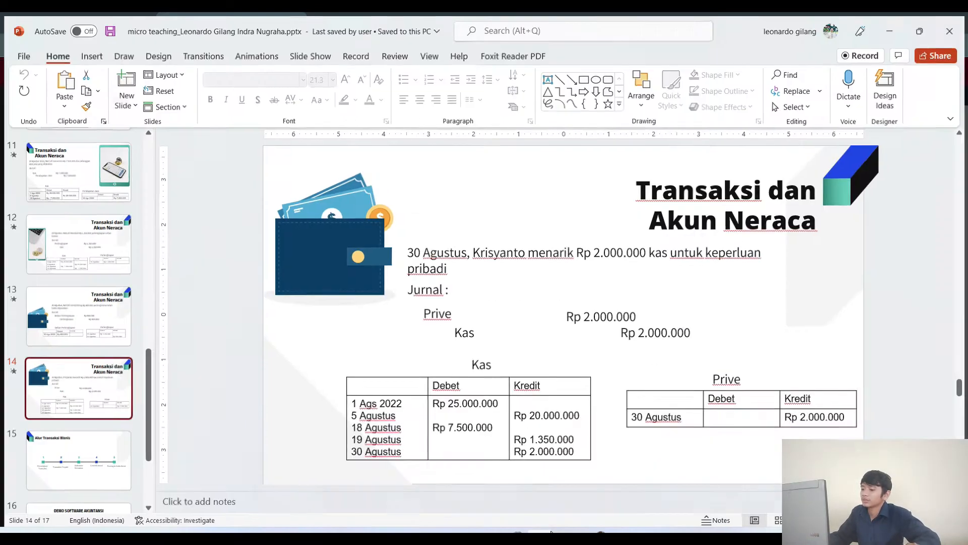
pyautogui.click(548, 532)
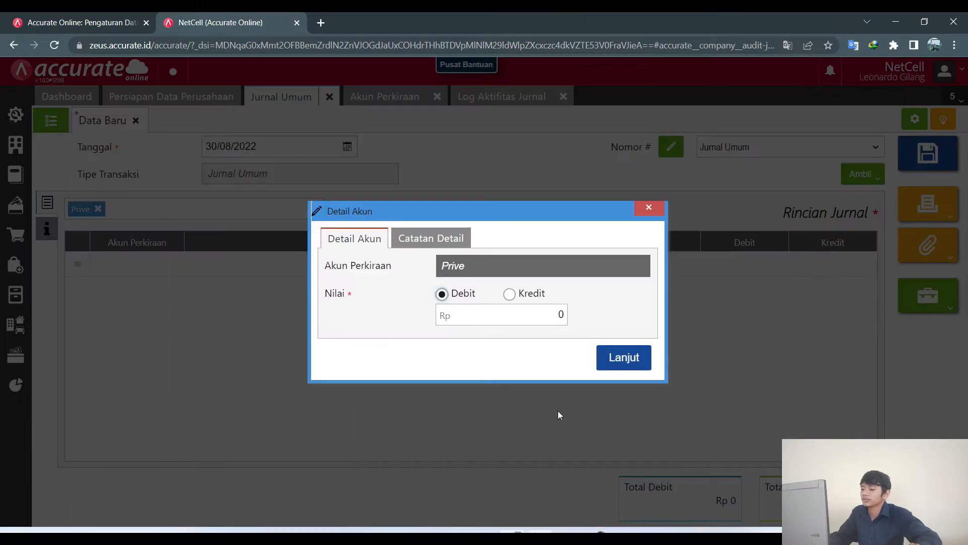
pyautogui.click(557, 322)
pyautogui.write('2.0')
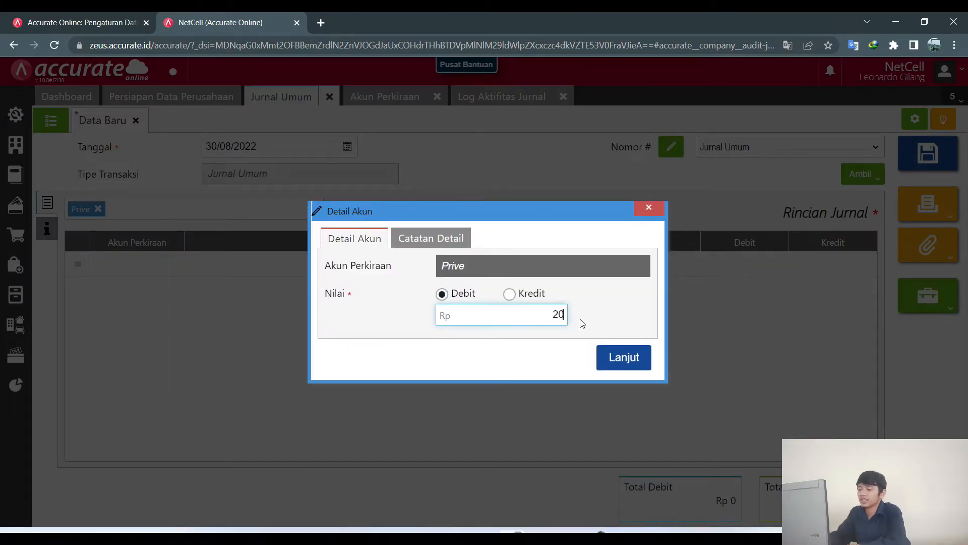
pyautogui.write('00.000')
pyautogui.click(624, 358)
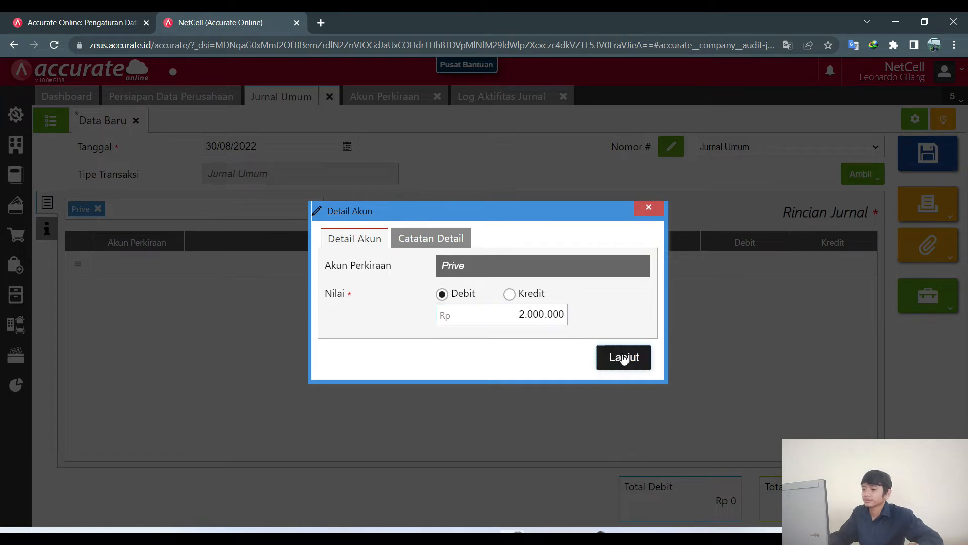
# Credit KAS 2.000.000 and save the Prive withdrawal entry.
pyautogui.write('kas')
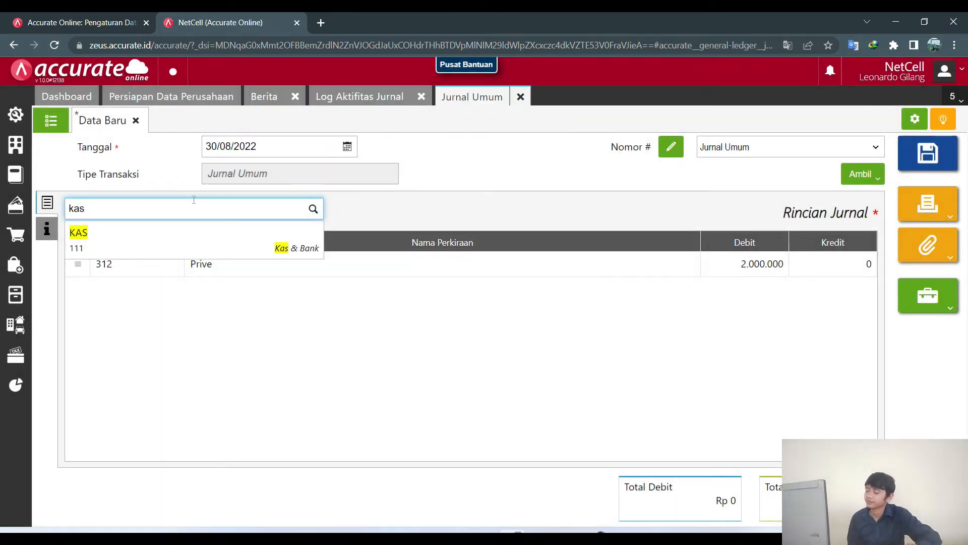
pyautogui.click(169, 237)
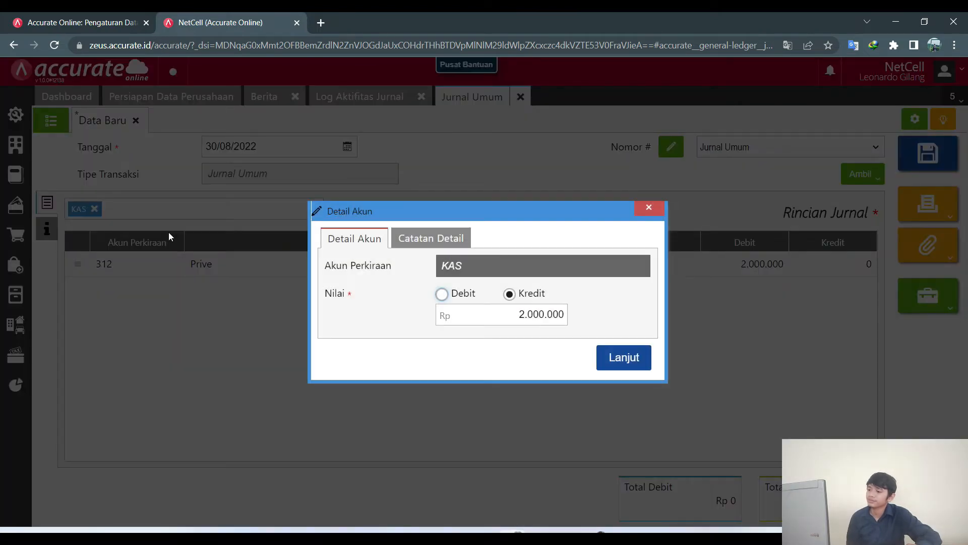
pyautogui.click(636, 353)
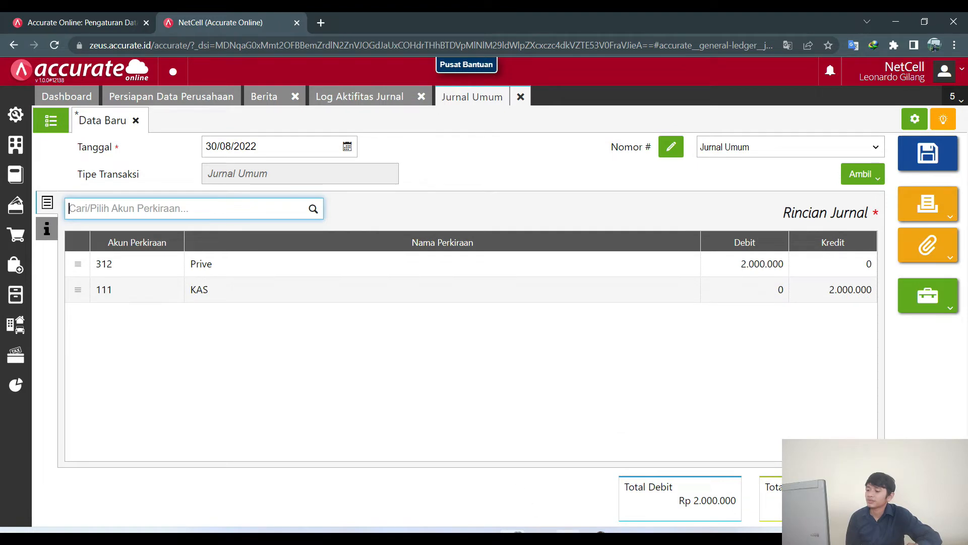
pyautogui.hotkey('alt', 'Tab')
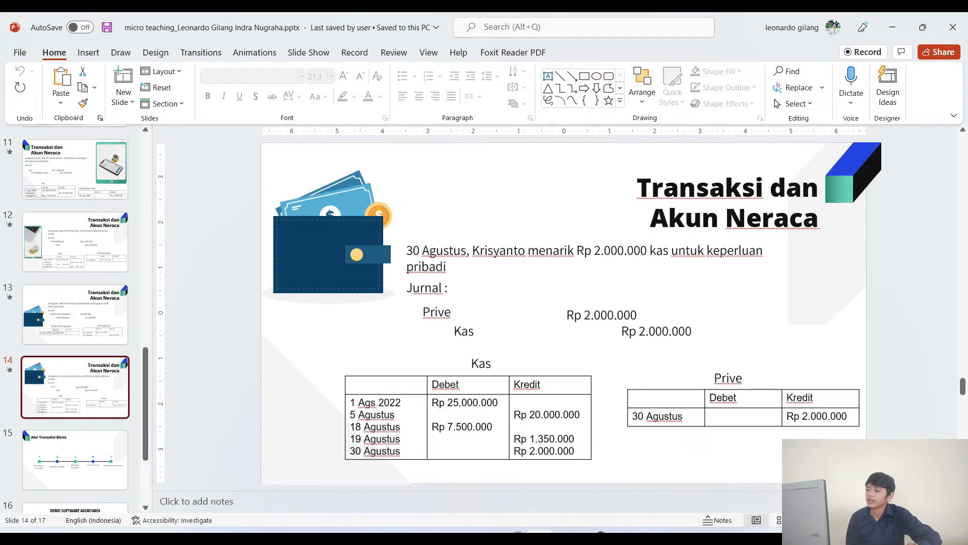
pyautogui.hotkey('alt', 'Tab')
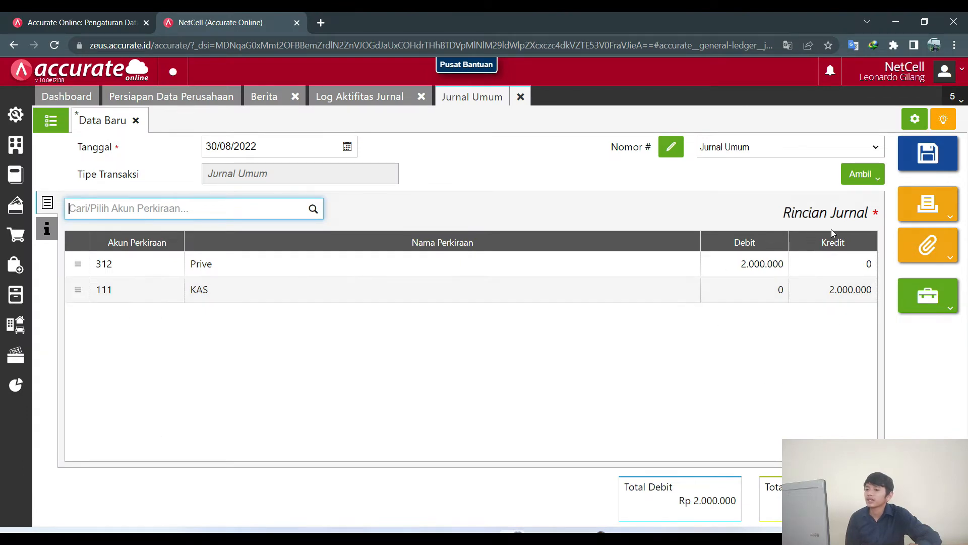
pyautogui.click(927, 166)
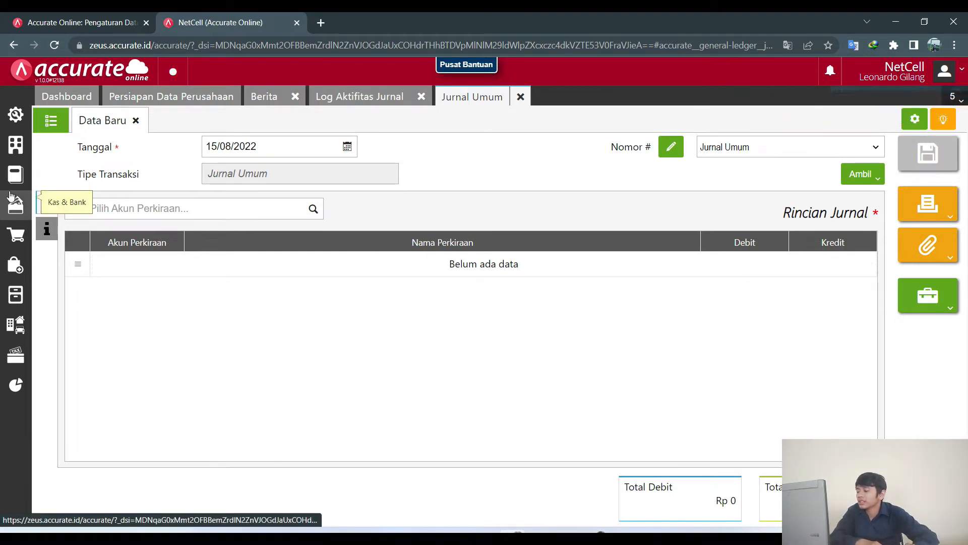
pyautogui.click(18, 383)
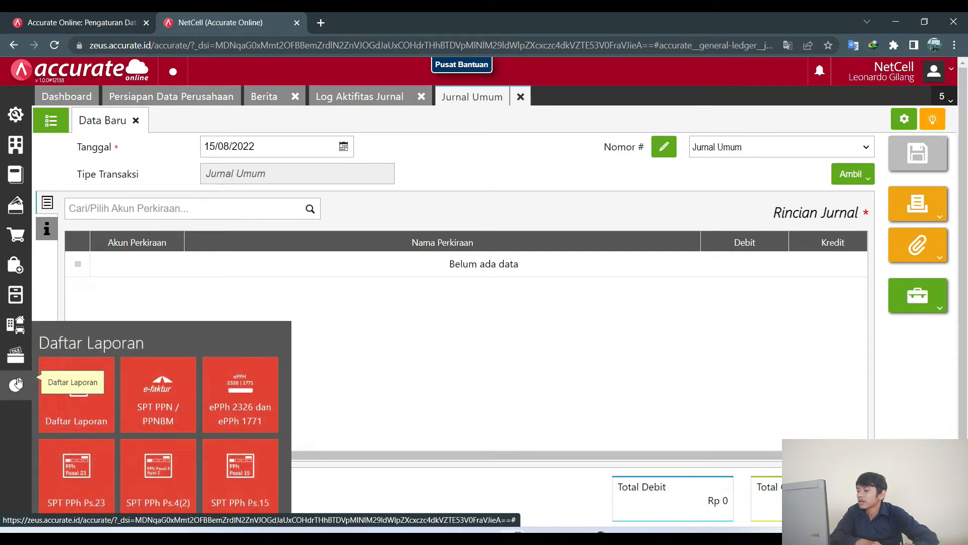
pyautogui.click(57, 399)
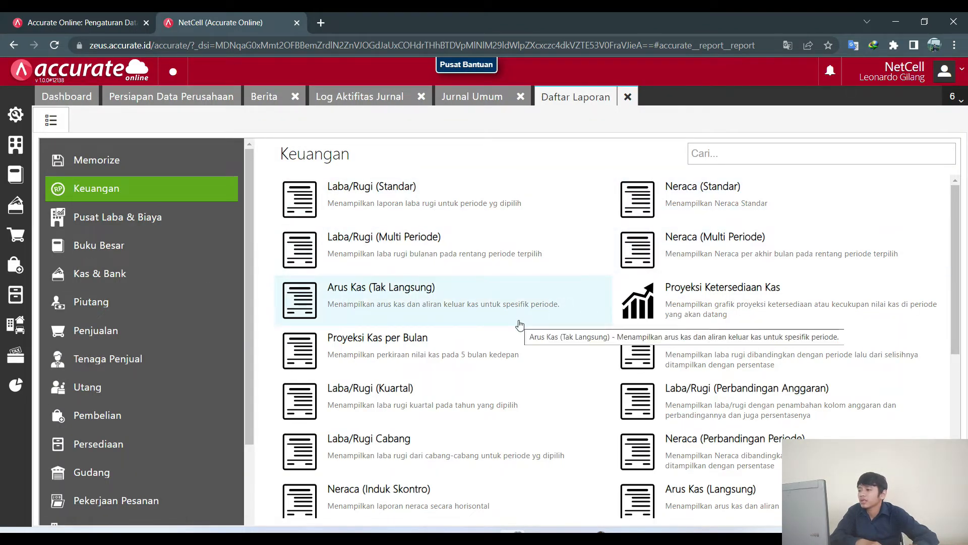
pyautogui.click(162, 253)
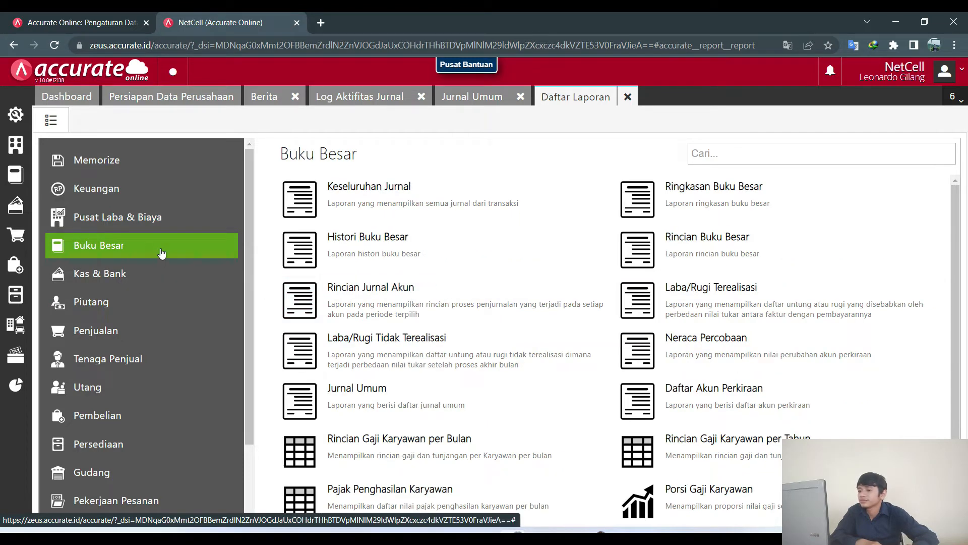
pyautogui.click(704, 198)
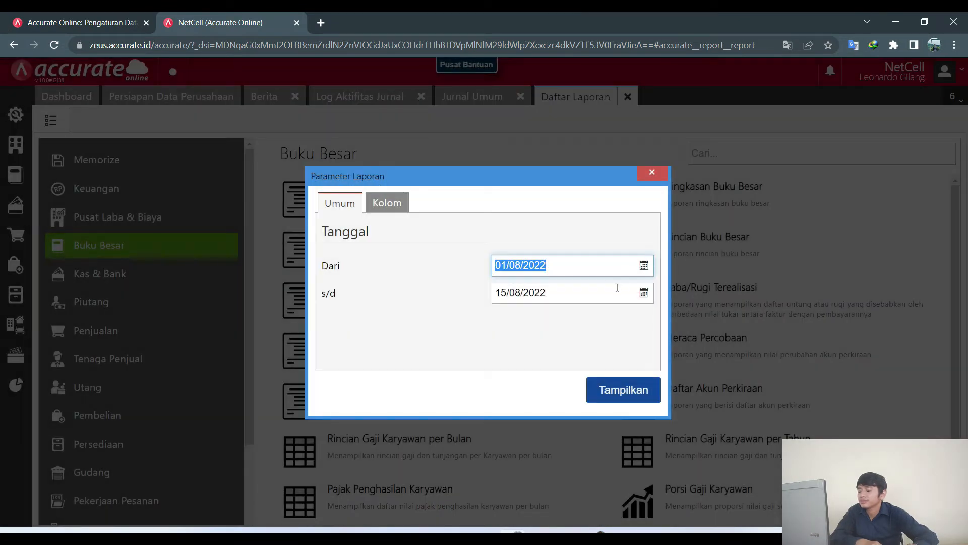
pyautogui.click(644, 293)
pyautogui.scroll(-2, 583, 346)
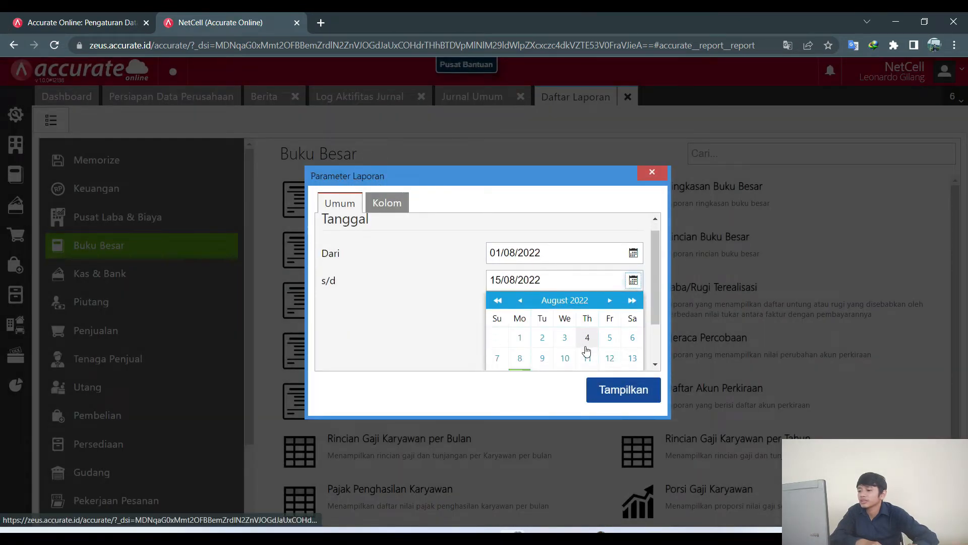
pyautogui.click(565, 361)
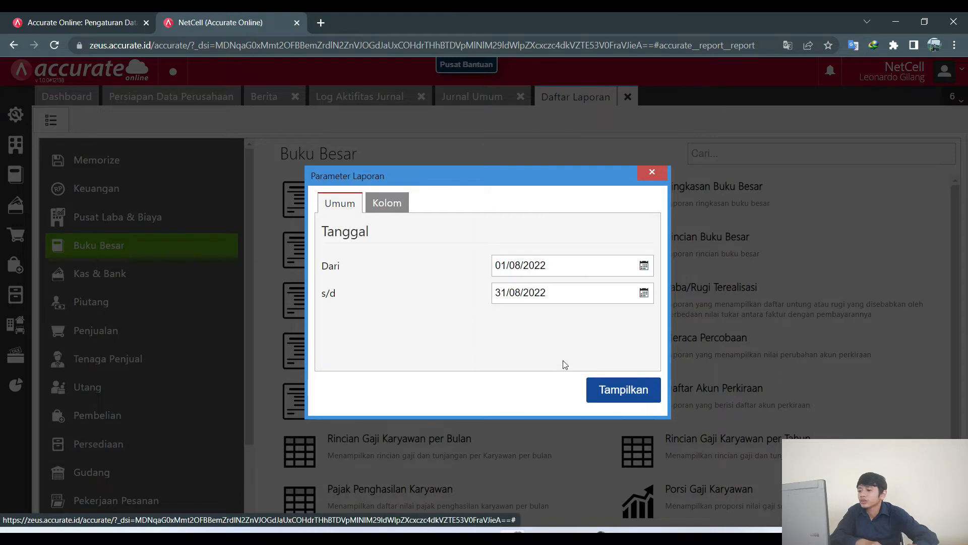
pyautogui.click(624, 390)
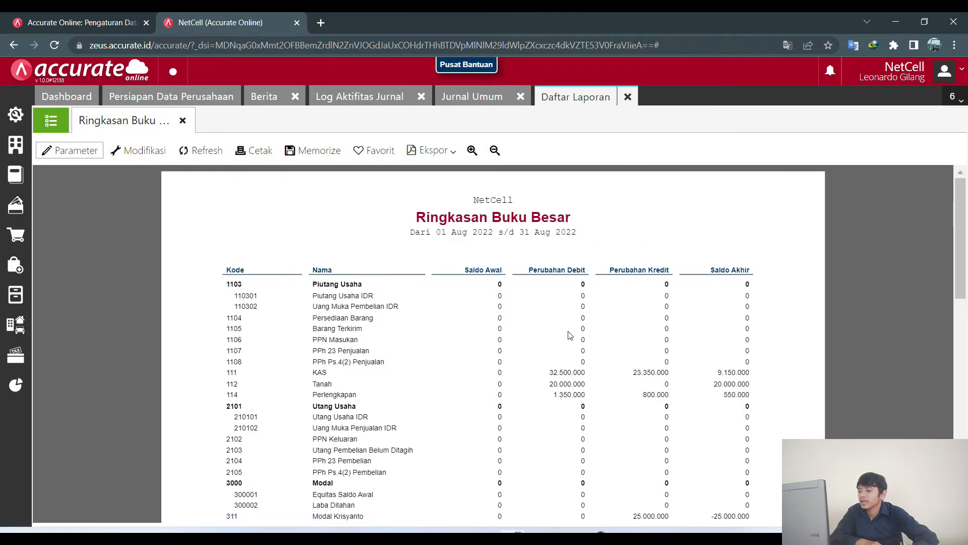
pyautogui.scroll(-2, 568, 338)
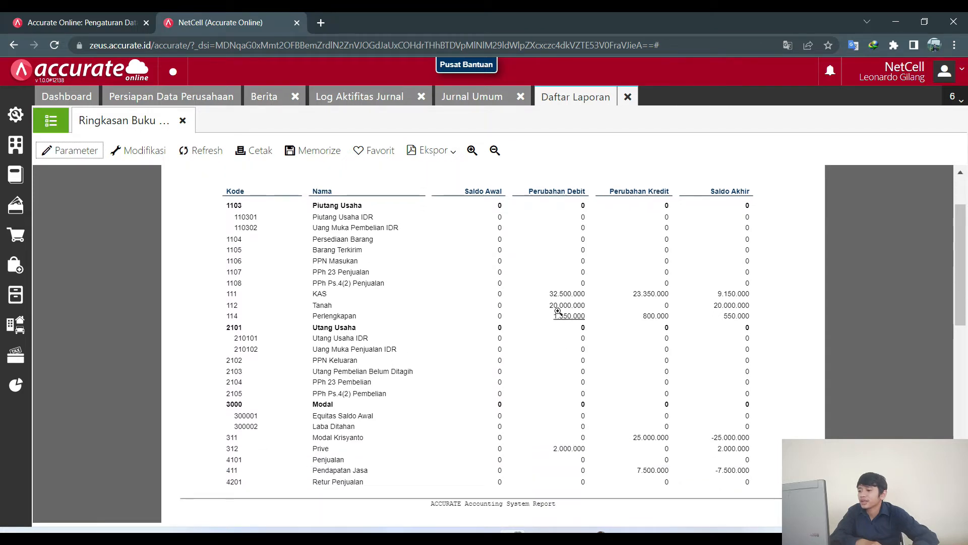
pyautogui.scroll(-4, 529, 333)
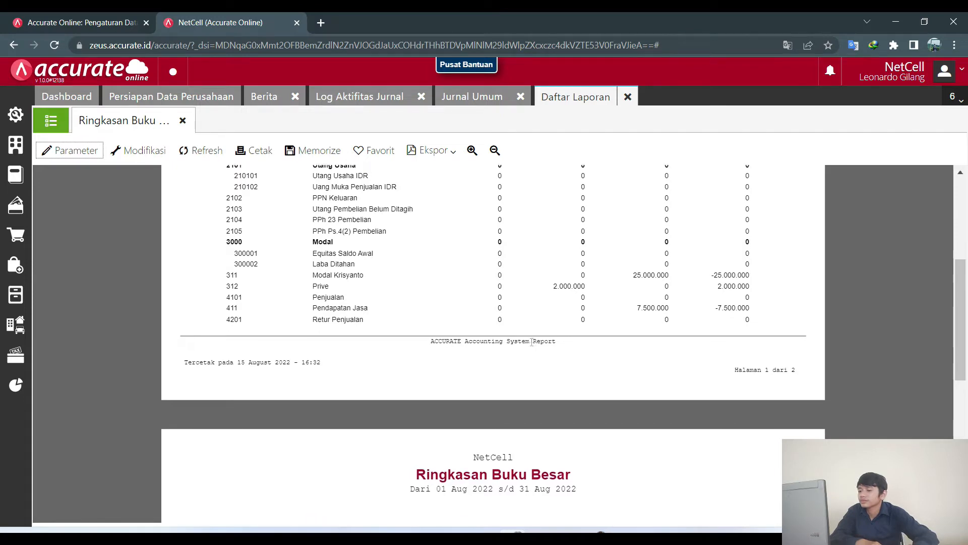
pyautogui.scroll(-7, 532, 336)
pyautogui.scroll(11, 532, 340)
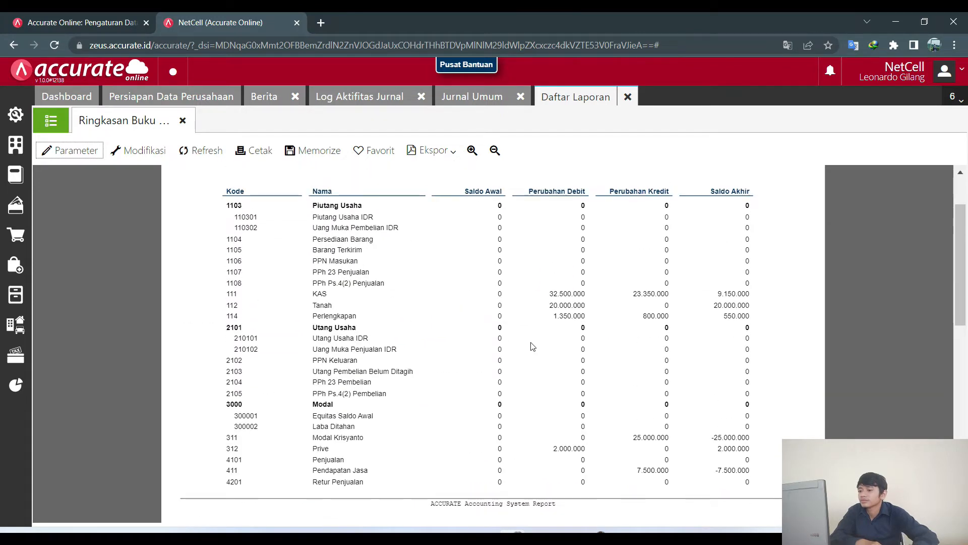
pyautogui.click(628, 97)
# Generate the Neraca (Standar) report as of 31/08/2022, showing parent accounts and zero balances.
pyautogui.click(15, 385)
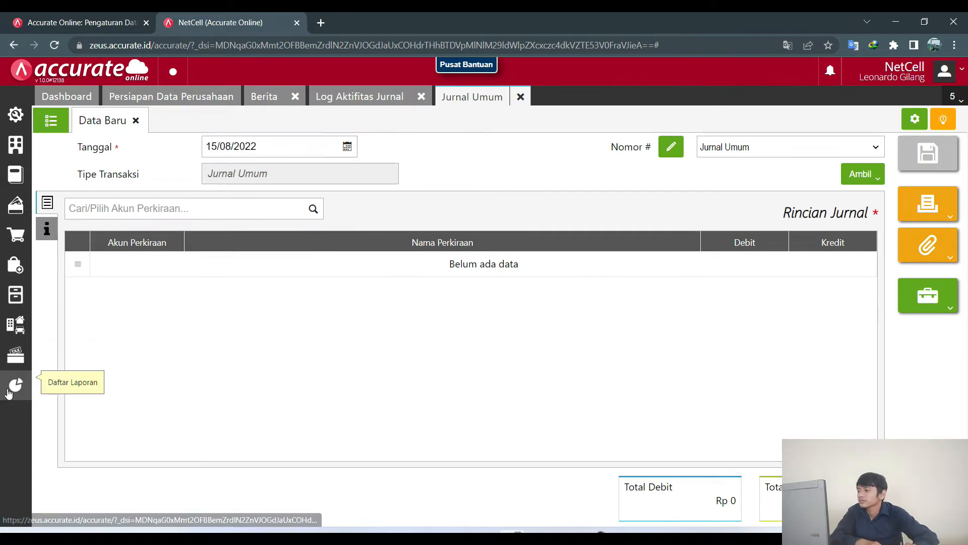
pyautogui.click(71, 403)
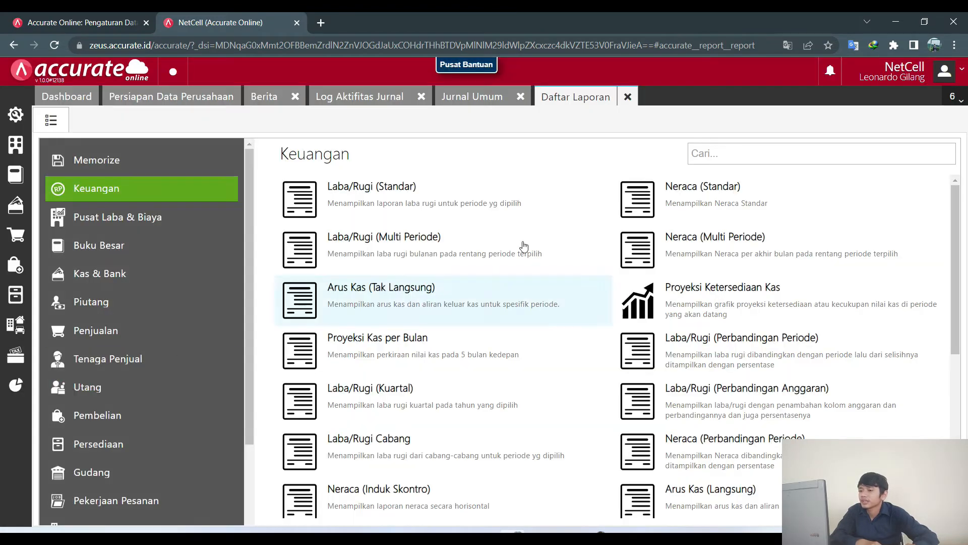
pyautogui.click(683, 205)
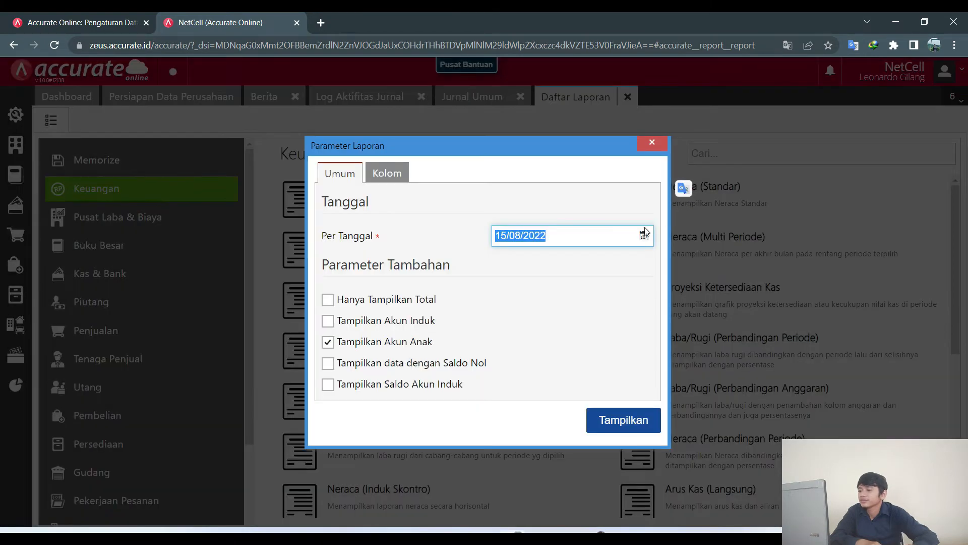
pyautogui.click(645, 237)
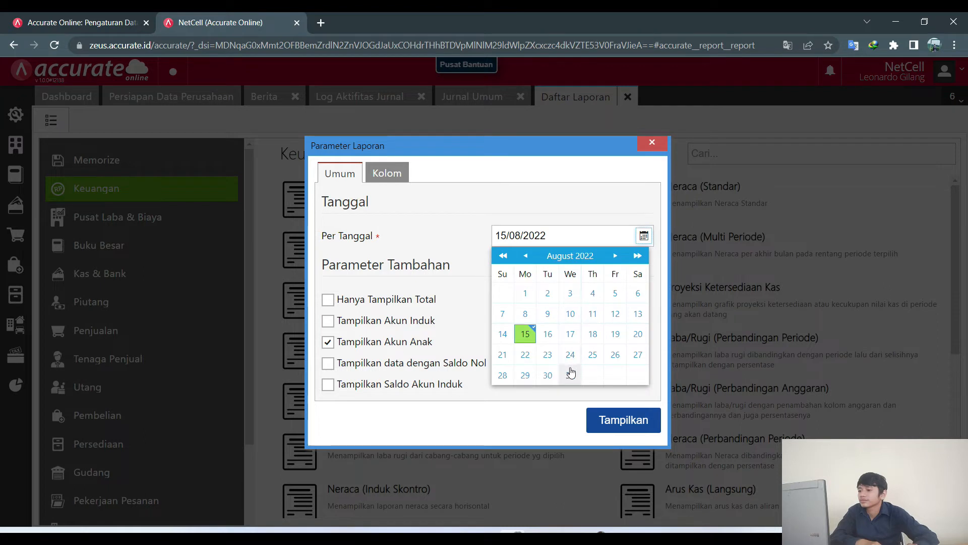
pyautogui.click(570, 374)
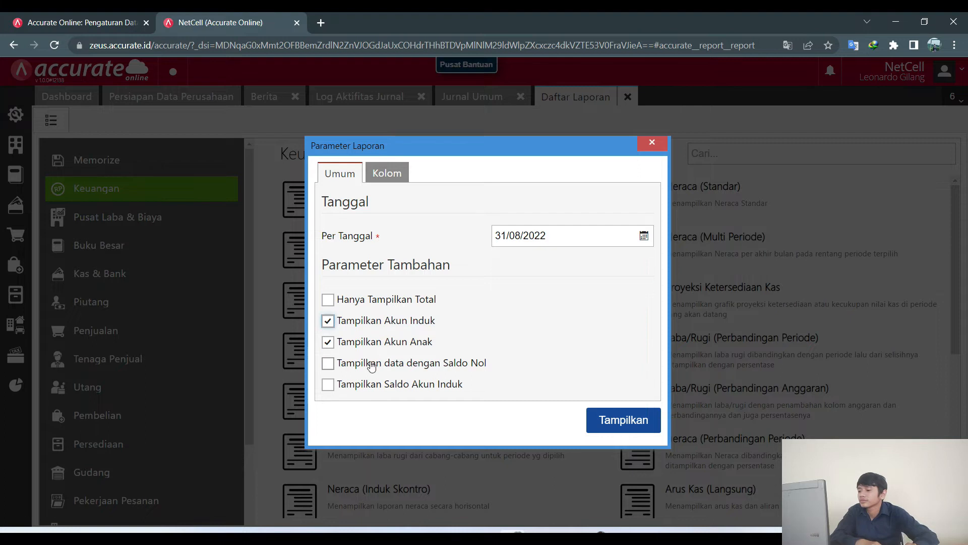
pyautogui.click(353, 386)
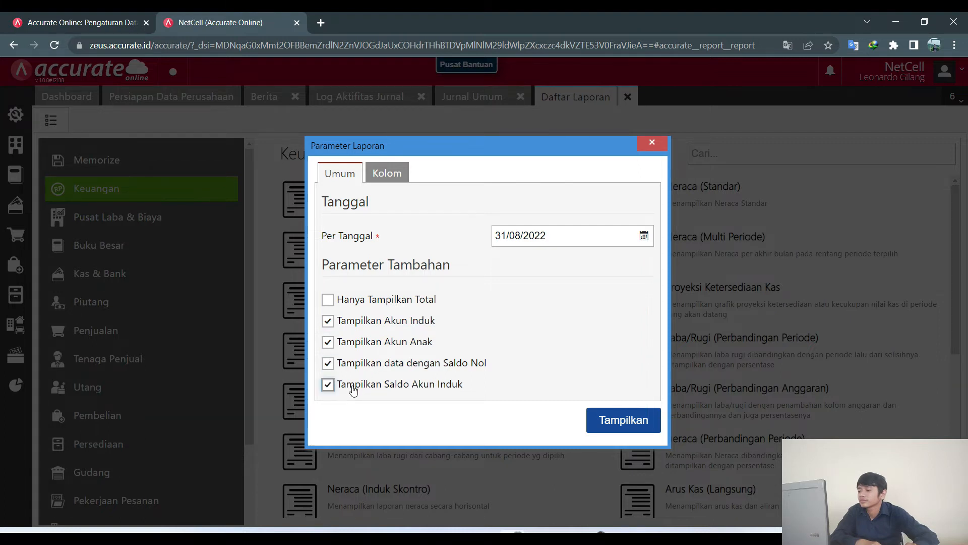
pyautogui.click(327, 360)
pyautogui.click(328, 321)
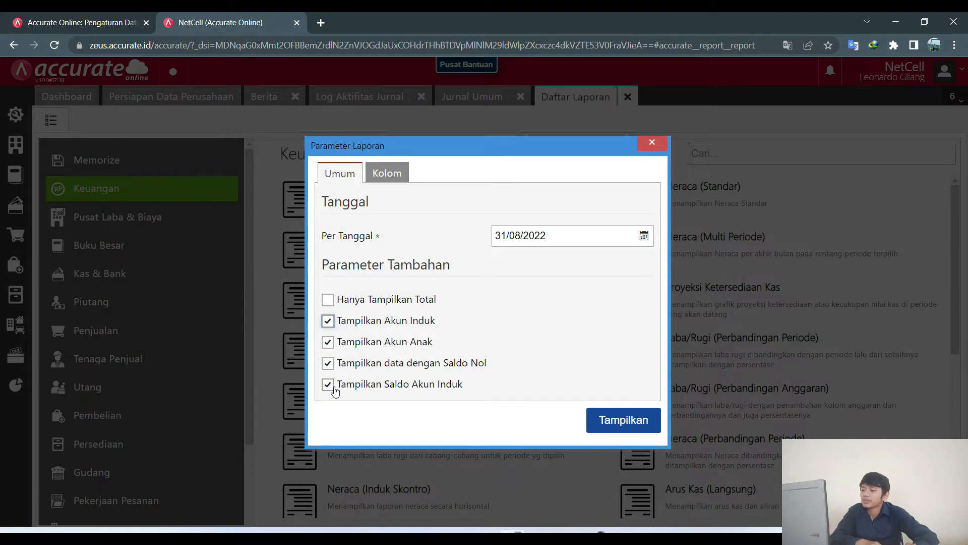
pyautogui.click(636, 420)
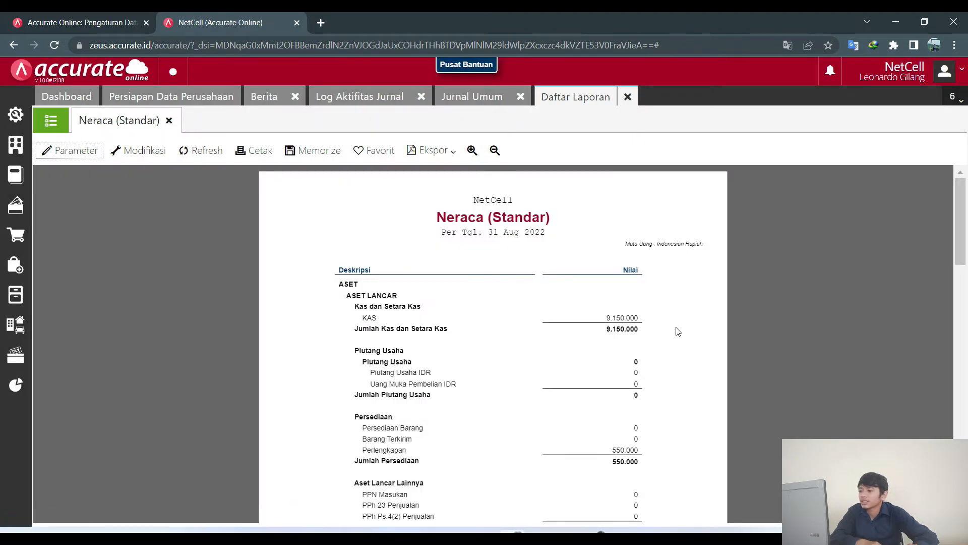
pyautogui.scroll(-15, 676, 343)
pyautogui.scroll(-1, 668, 364)
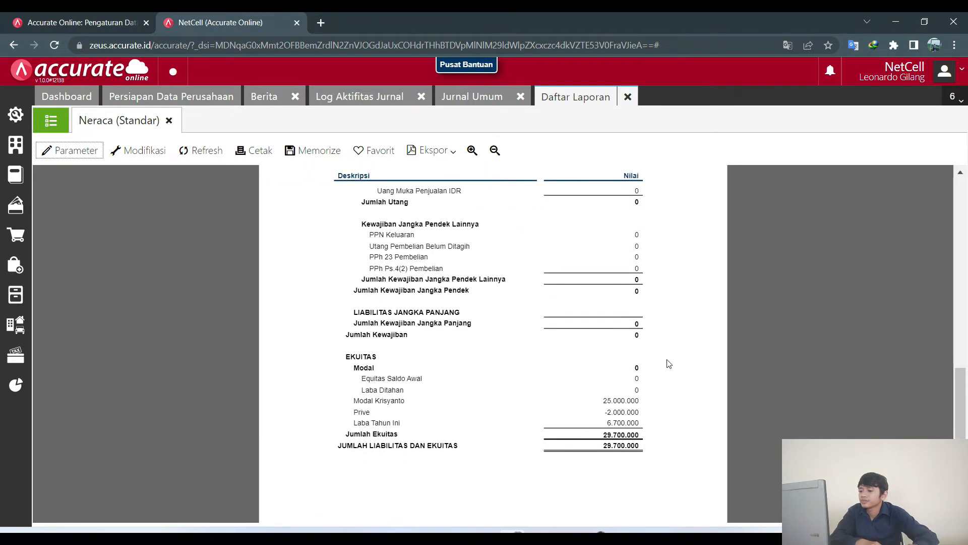
pyautogui.scroll(8, 637, 444)
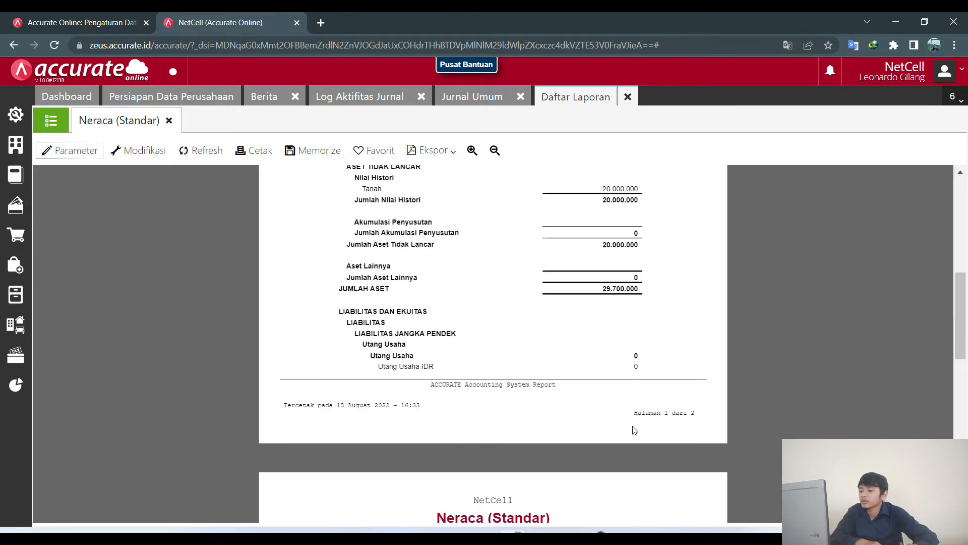
pyautogui.scroll(-10, 607, 313)
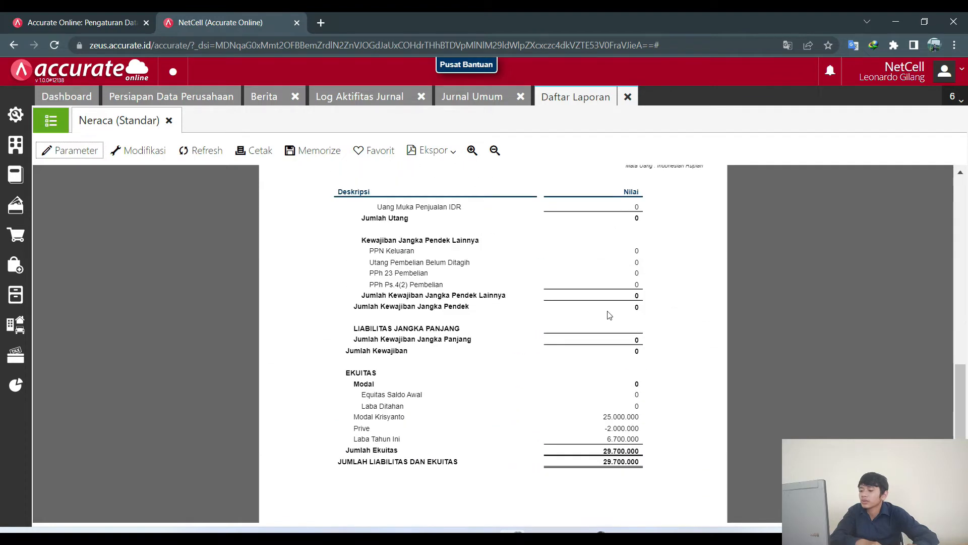
pyautogui.scroll(14, 607, 312)
pyautogui.scroll(5, 609, 325)
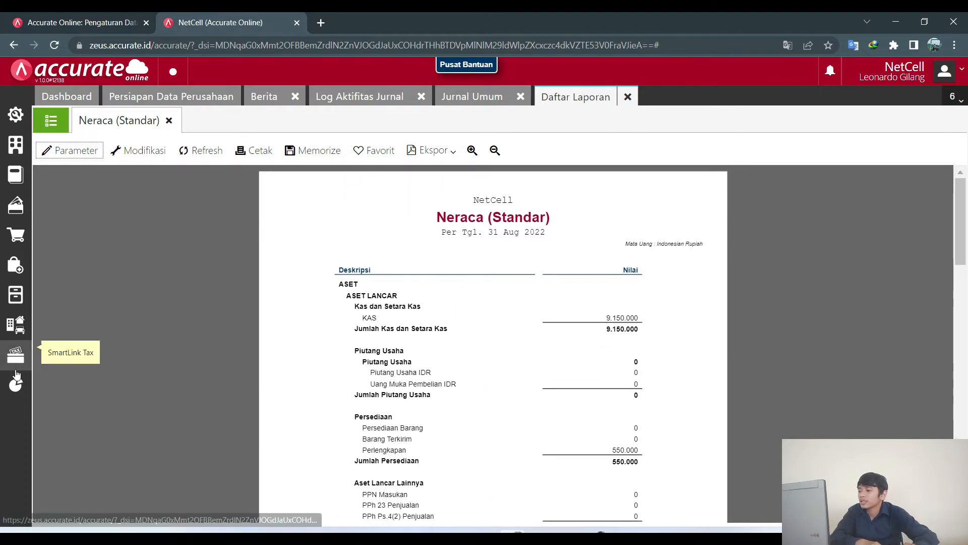
pyautogui.moveTo(16, 384)
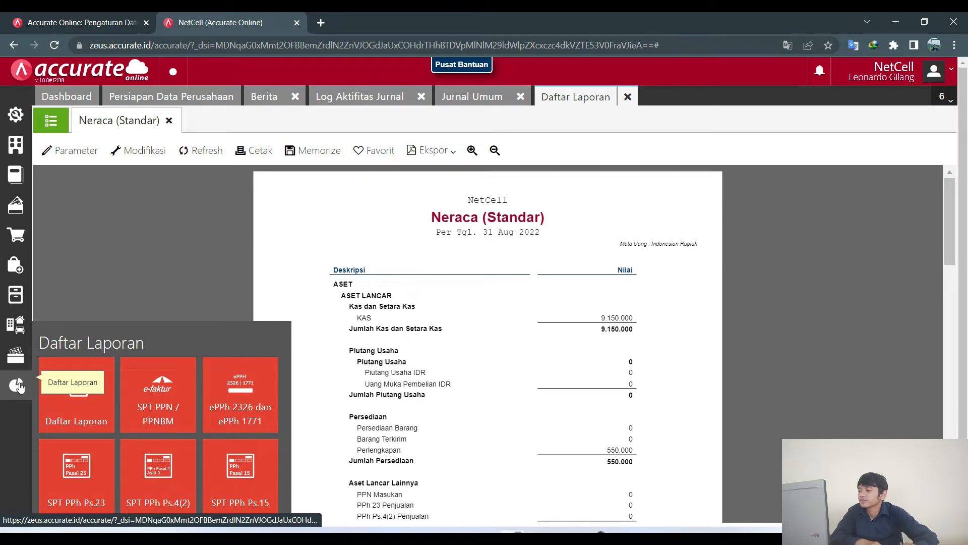
pyautogui.click(68, 405)
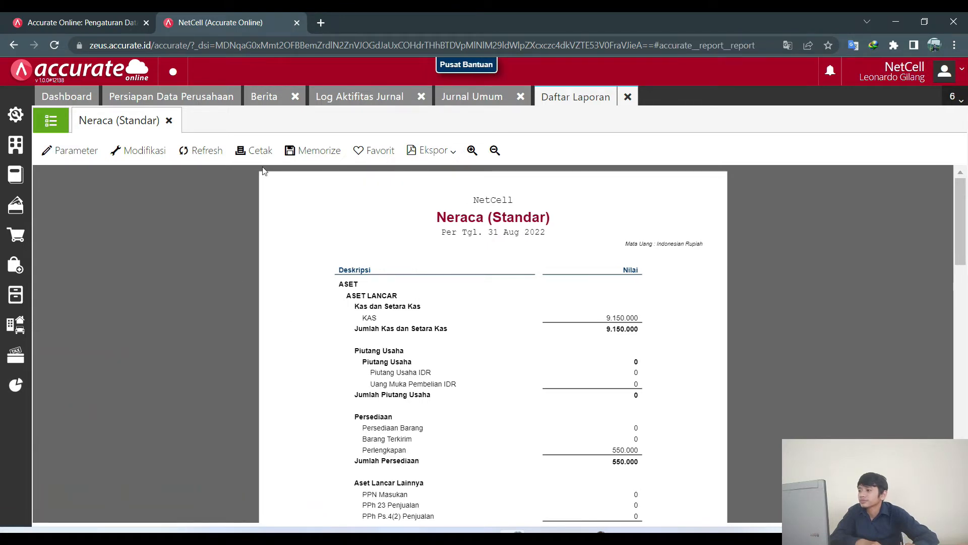
# Generate the Laba/Rugi (Standar) report through 31/08/2022 with parent accounts shown.
pyautogui.click(51, 121)
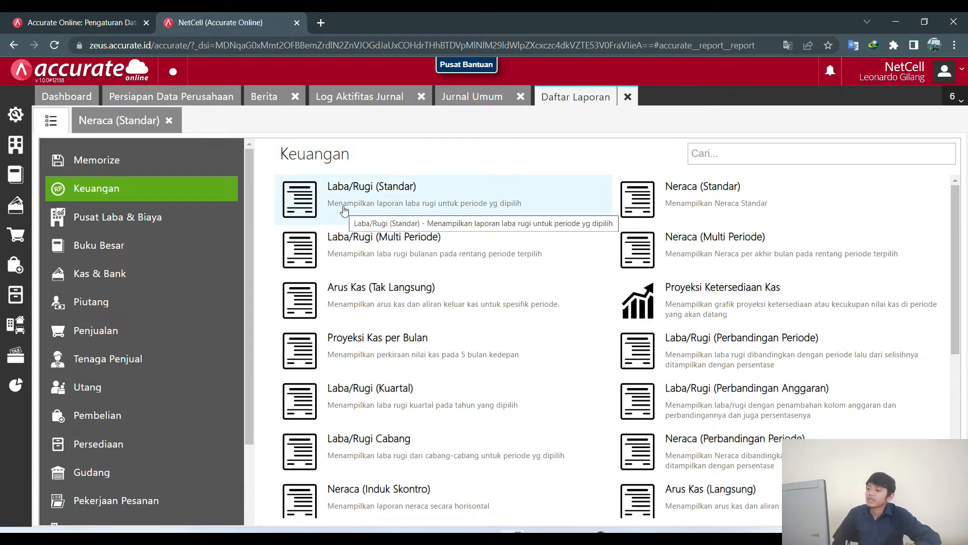
pyautogui.click(344, 209)
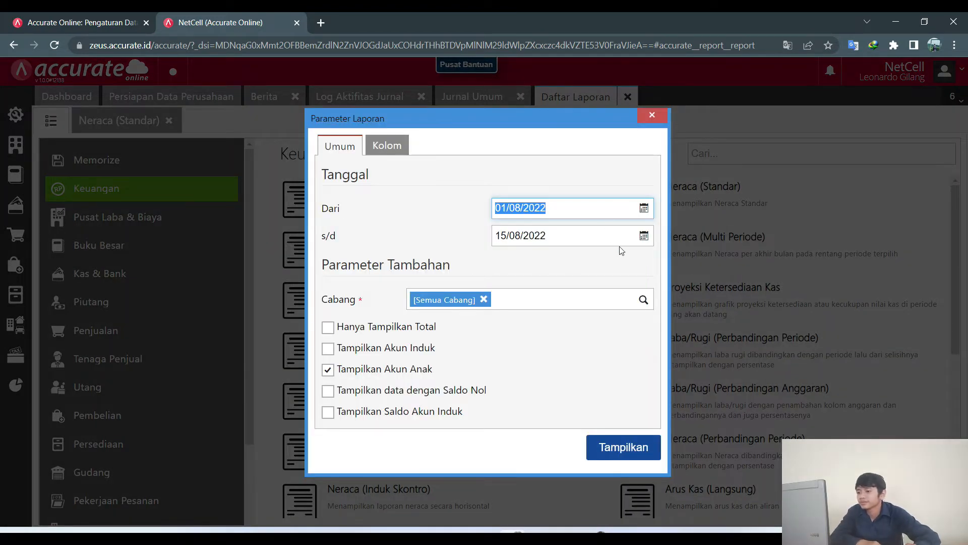
pyautogui.click(644, 235)
pyautogui.click(569, 373)
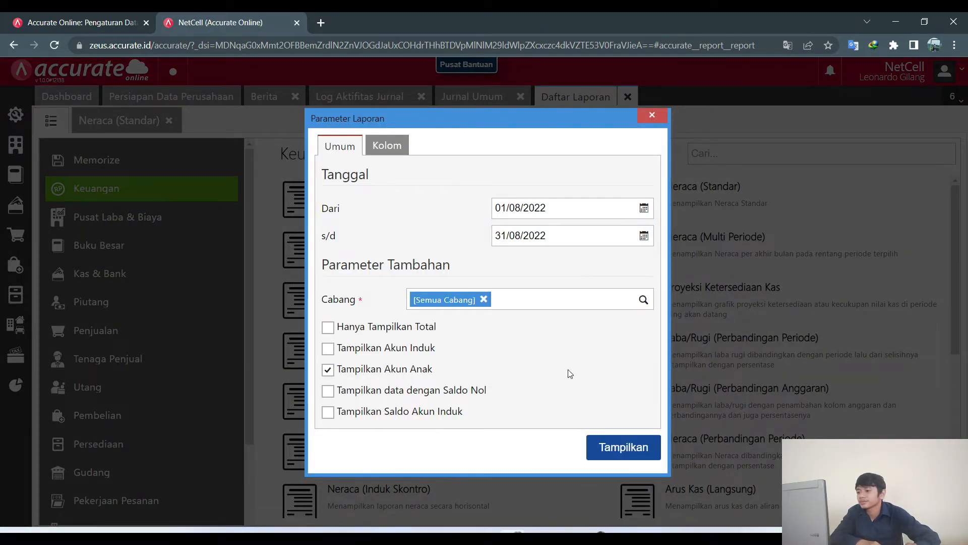
pyautogui.click(405, 353)
pyautogui.click(608, 456)
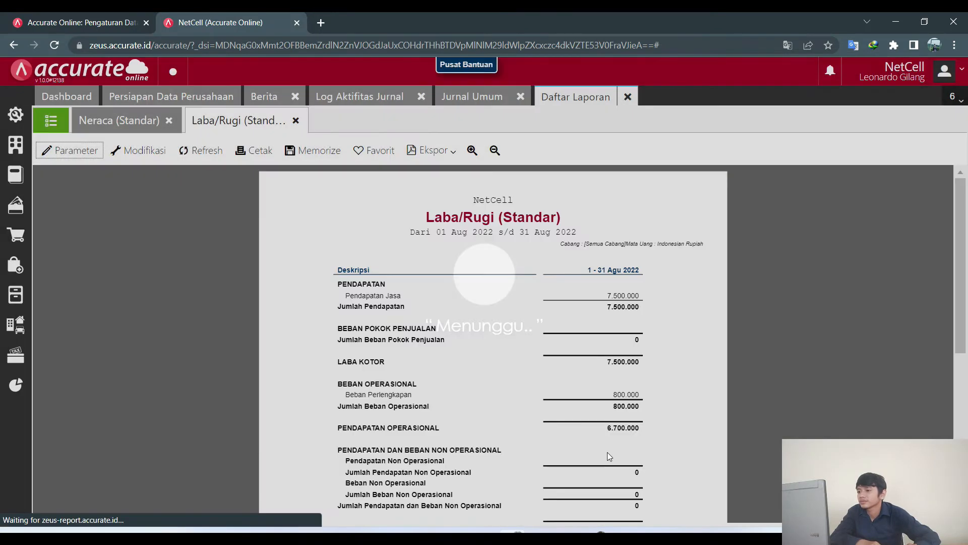
# Check the 6.700.000 net profit, then look through the Neraca (Standar) balance sheet.
pyautogui.scroll(-6, 643, 334)
pyautogui.scroll(1, 643, 334)
pyautogui.scroll(2, 644, 333)
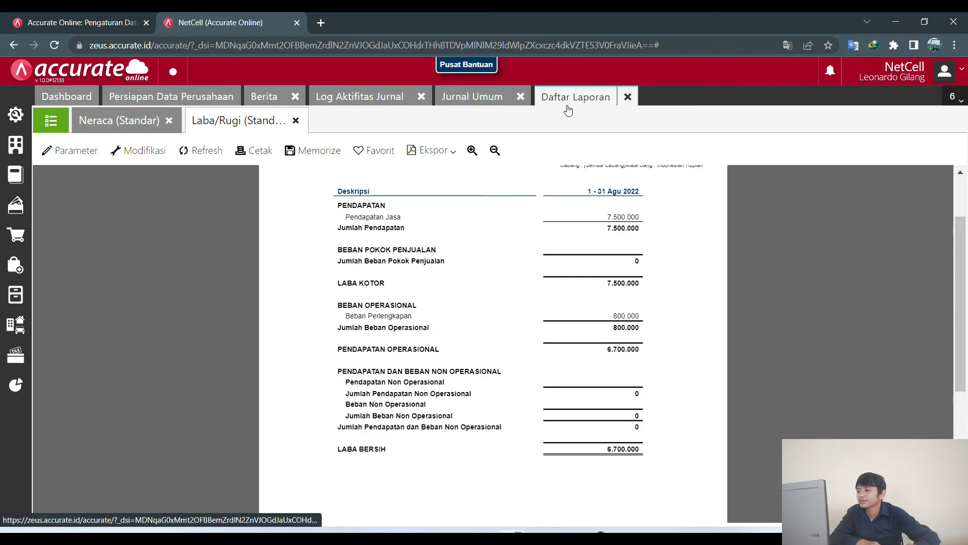
pyautogui.click(129, 124)
pyautogui.scroll(-20, 554, 353)
pyautogui.scroll(20, 559, 353)
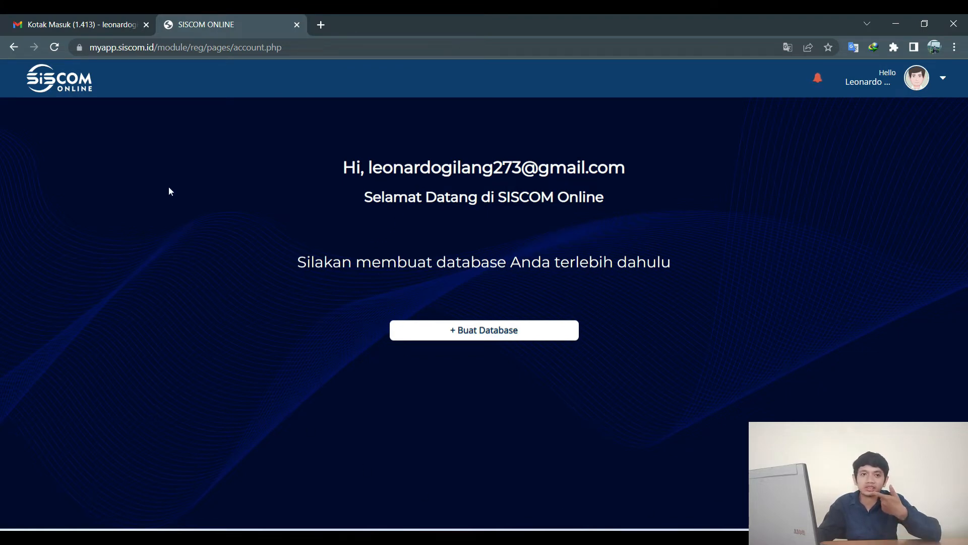
# Enter business name NetCell, type Mobile Phone & Accessories, and the WhatsApp number.
pyautogui.click(522, 341)
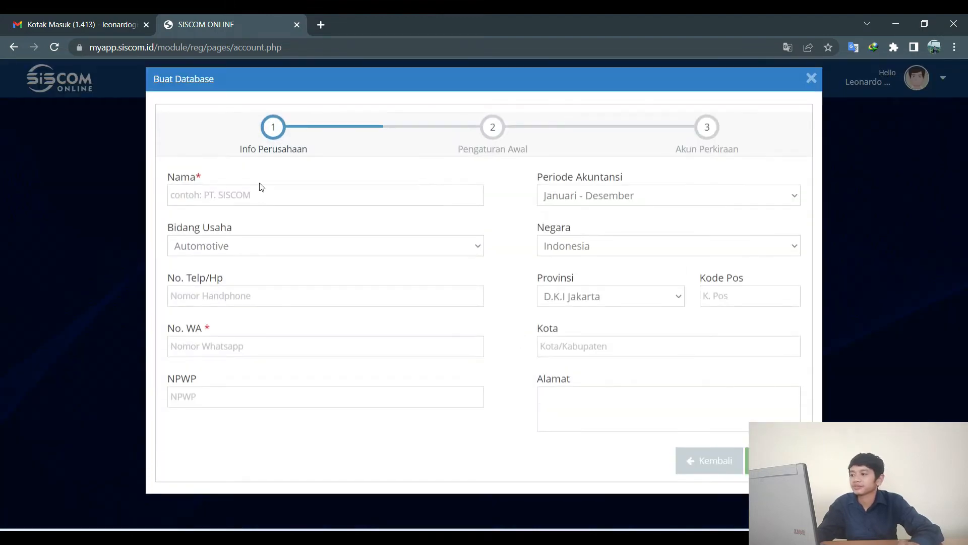
pyautogui.write('NetCell')
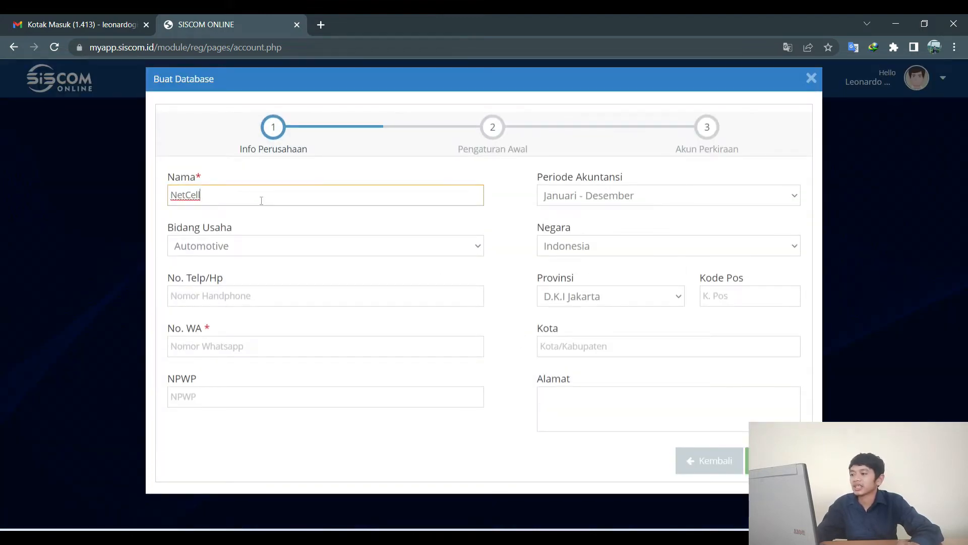
pyautogui.click(268, 246)
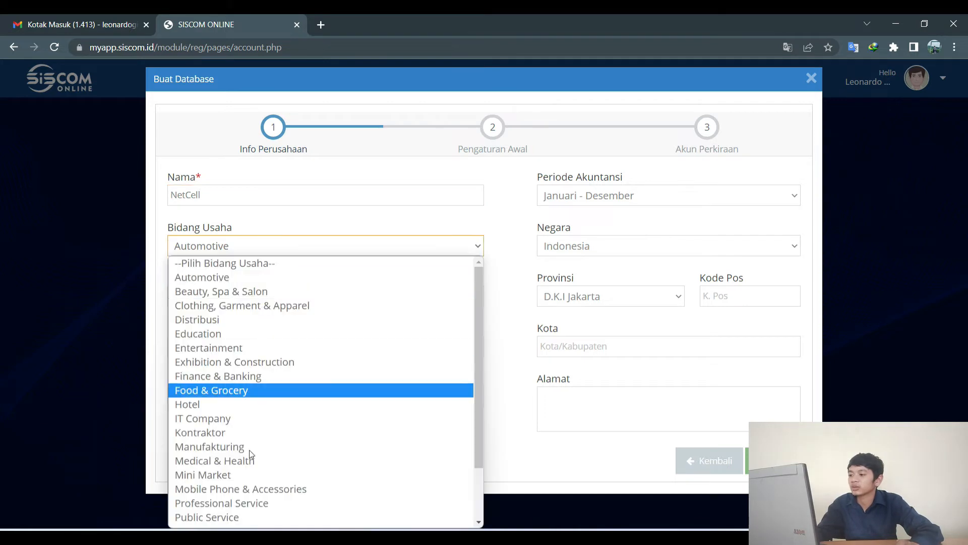
pyautogui.click(242, 489)
pyautogui.click(254, 347)
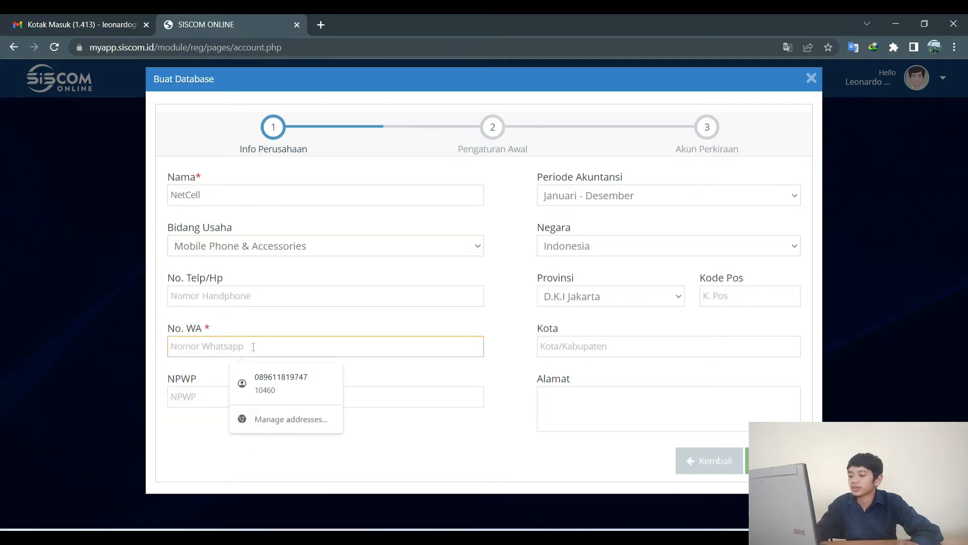
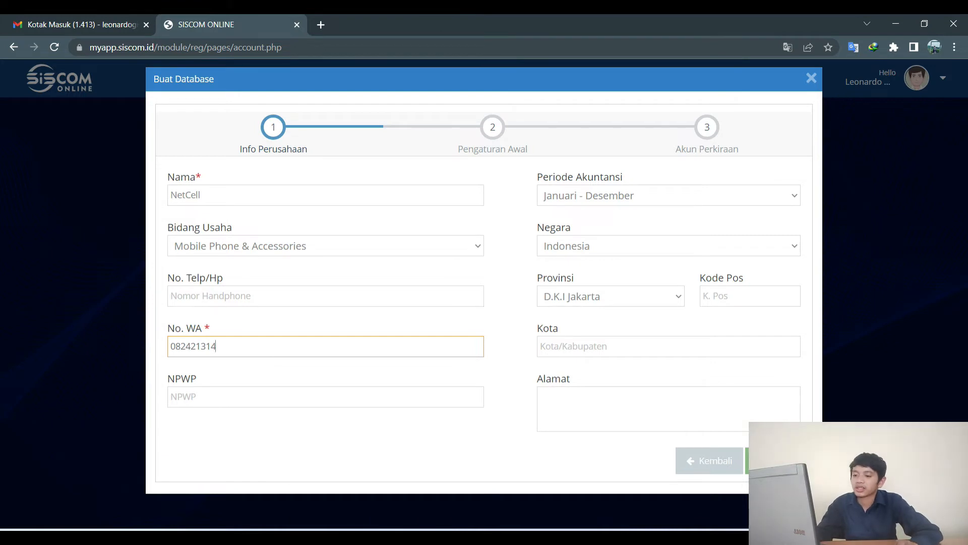
pyautogui.click(775, 460)
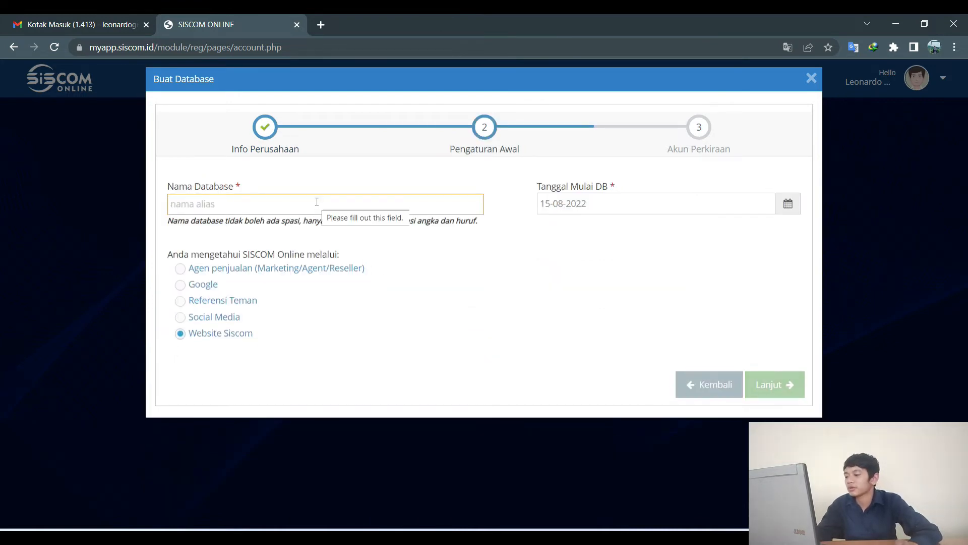
# Name the database netcelldem and finish with an auto-generated chart of accounts.
pyautogui.write('netcell')
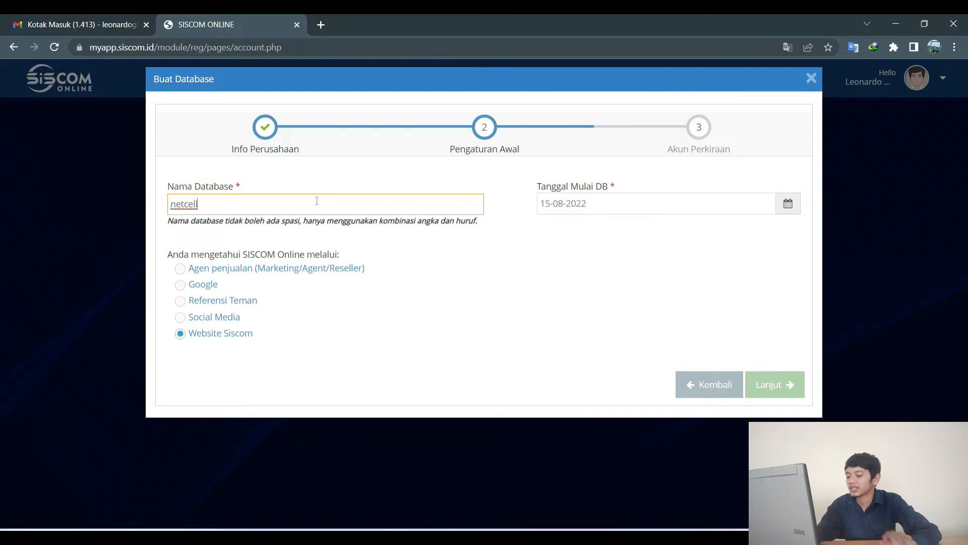
pyautogui.write('dem')
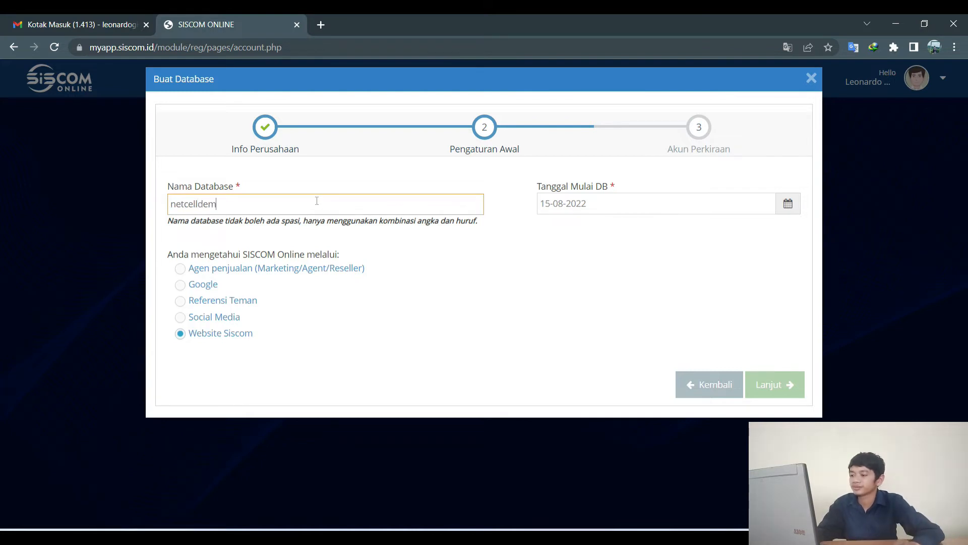
pyautogui.click(515, 286)
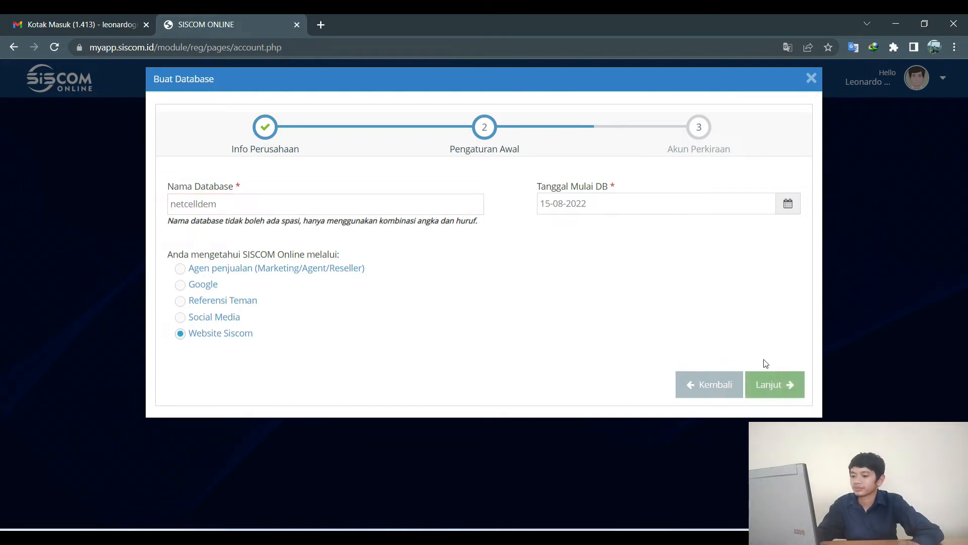
pyautogui.click(775, 383)
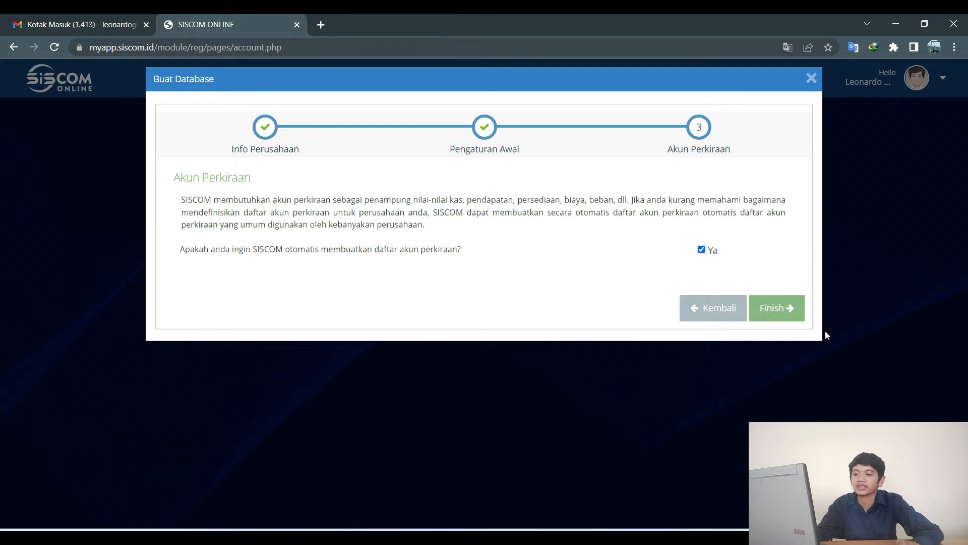
pyautogui.click(767, 307)
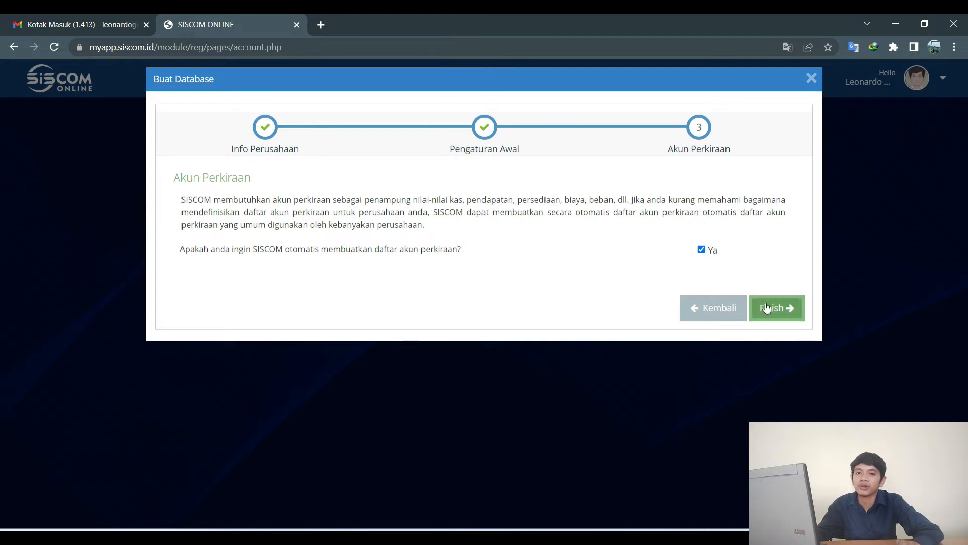
pyautogui.click(767, 307)
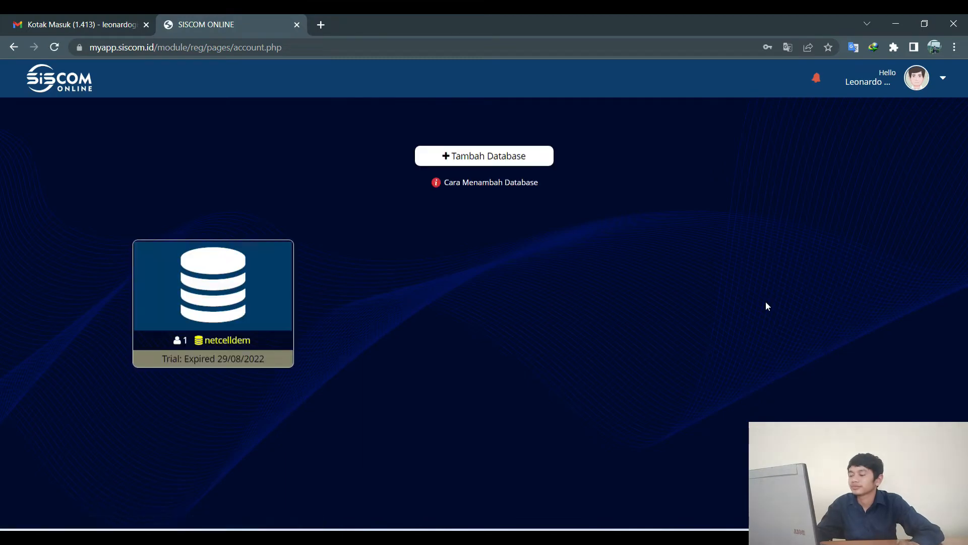
# Log in to netcelldem with the saved password for period Agt 2022, branch NetCell.
pyautogui.click(228, 272)
pyautogui.click(510, 124)
pyautogui.click(491, 155)
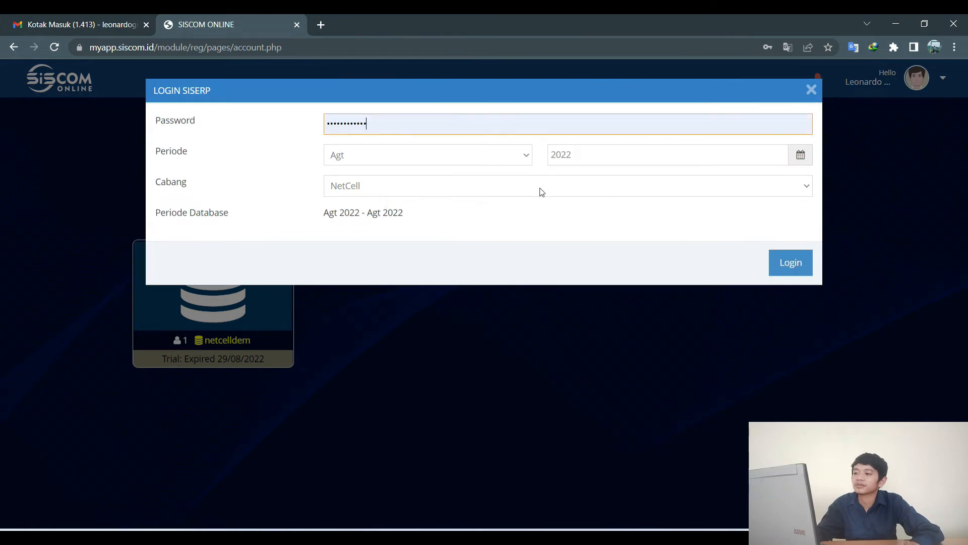
pyautogui.click(792, 264)
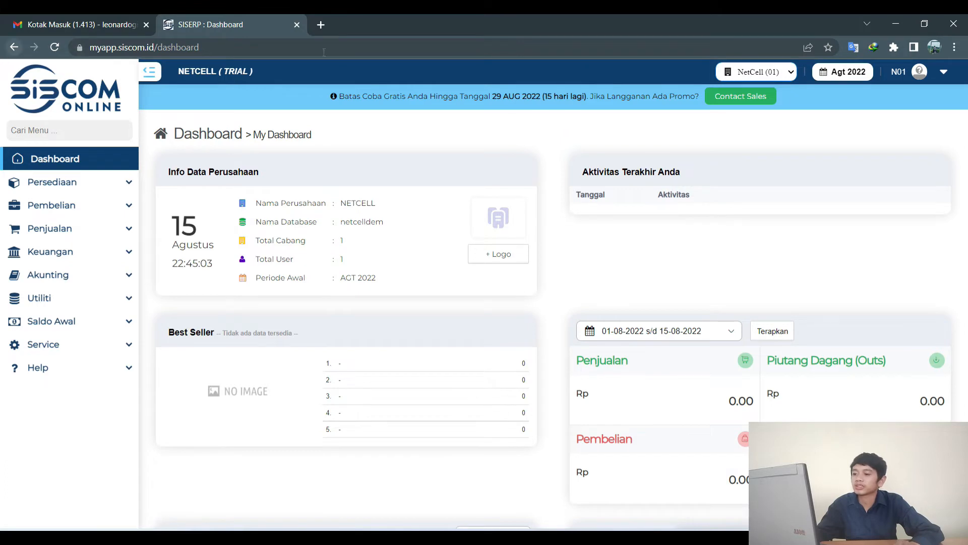
# Browse the sidebar from inventory through accounting, then open the empty Jurnal Umum listing.
pyautogui.click(114, 184)
pyautogui.scroll(-2, 90, 318)
pyautogui.scroll(-8, 88, 326)
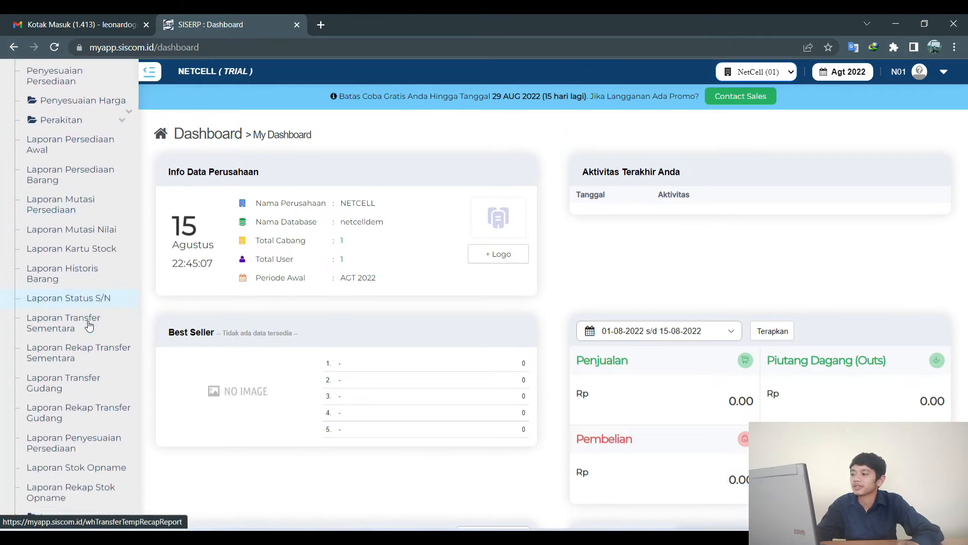
pyautogui.click(82, 353)
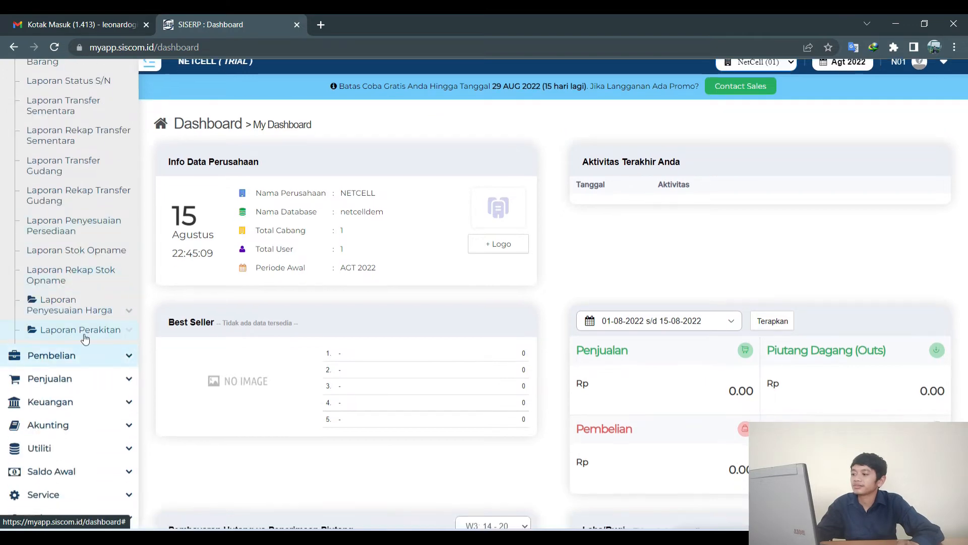
pyautogui.click(93, 377)
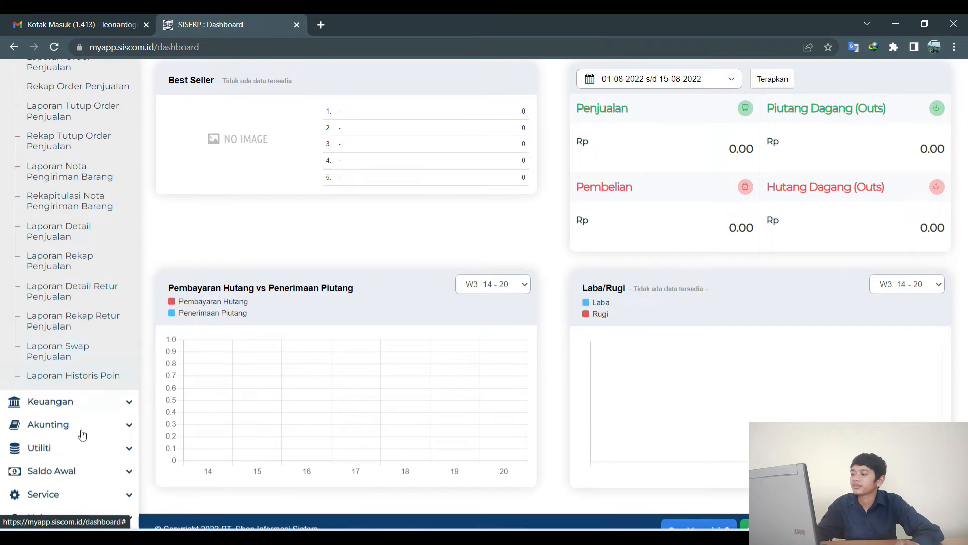
pyautogui.click(76, 402)
pyautogui.click(82, 423)
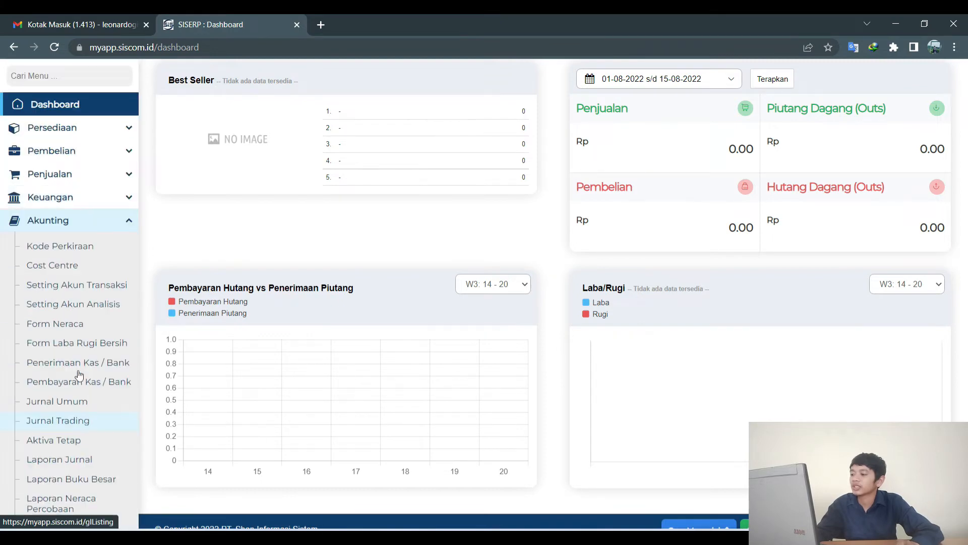
pyautogui.scroll(-4, 46, 306)
pyautogui.scroll(3, 42, 309)
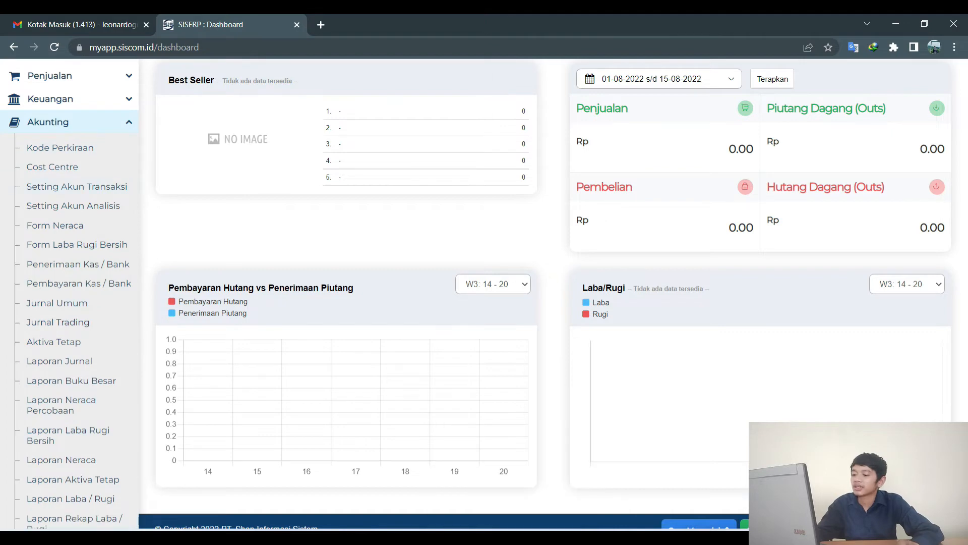
pyautogui.hotkey('alt', 'Tab')
pyautogui.hotkey('alt', 'Tab')
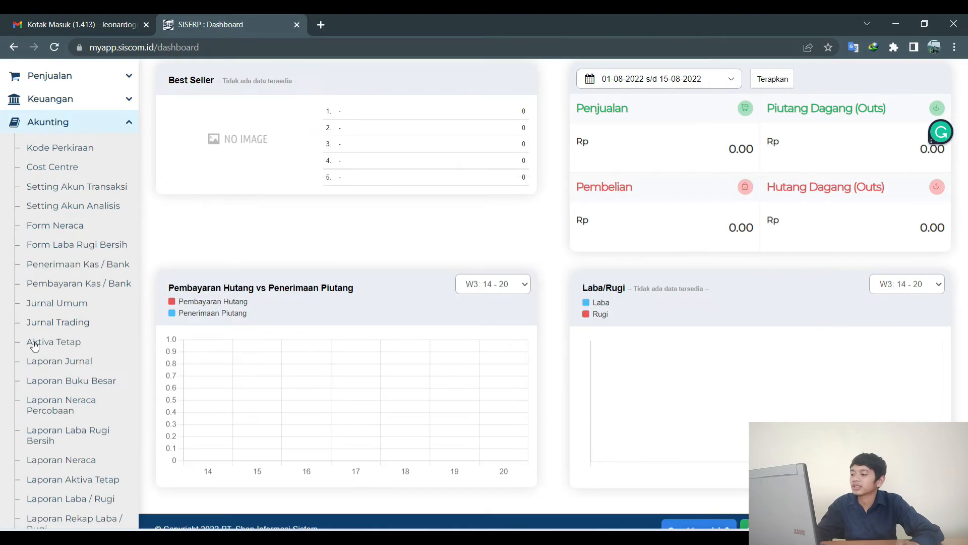
pyautogui.click(46, 303)
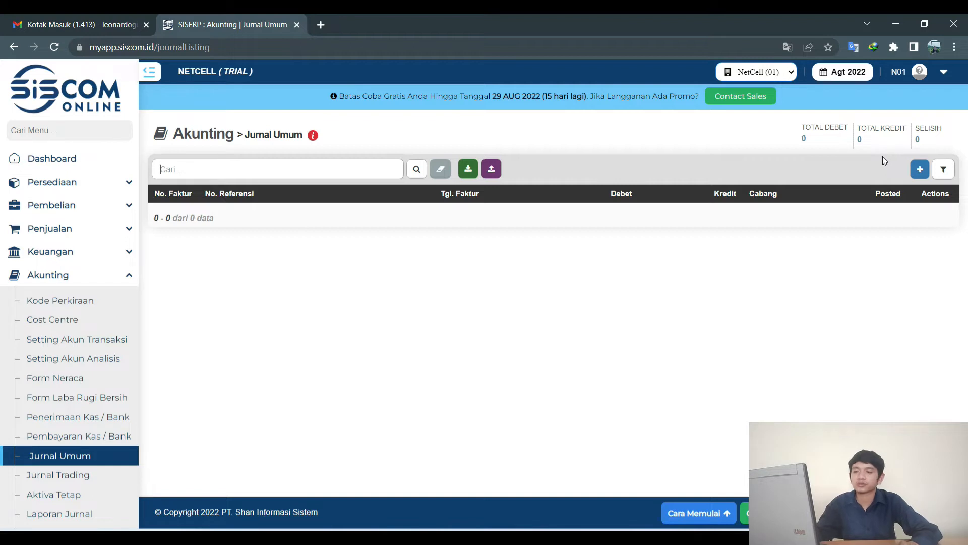
# Open a blank Jurnal Umum entry for NetCell and check the transaction on the slide.
pyautogui.click(920, 171)
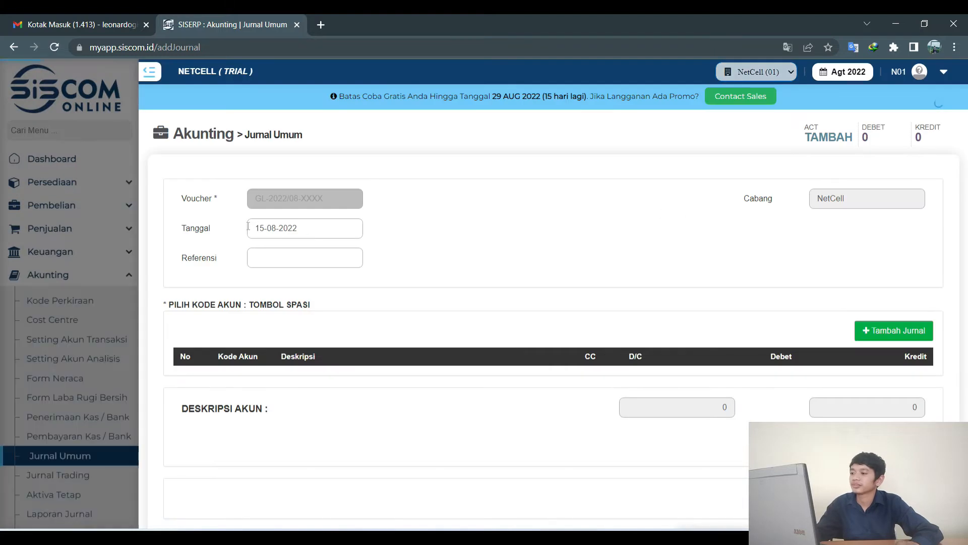
pyautogui.hotkey('alt', 'Tab')
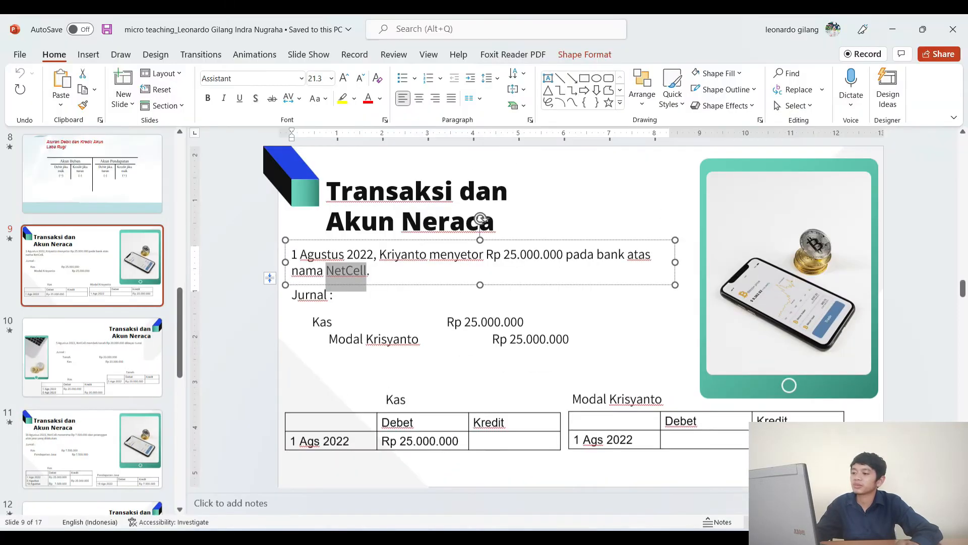
pyautogui.hotkey('alt', 'Tab')
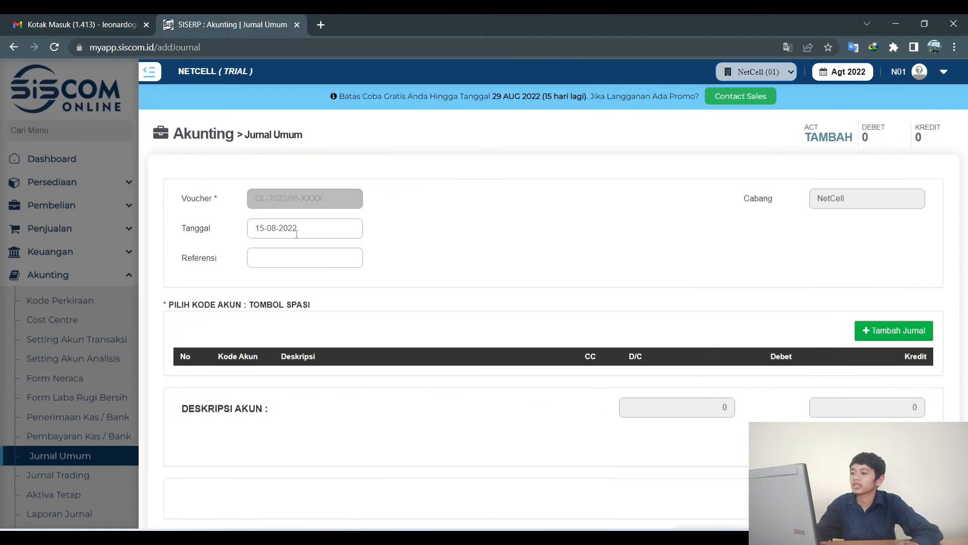
# Date the entry 01-08-2022, create the journal voucher and add its first detail line.
pyautogui.click(296, 233)
pyautogui.click(282, 290)
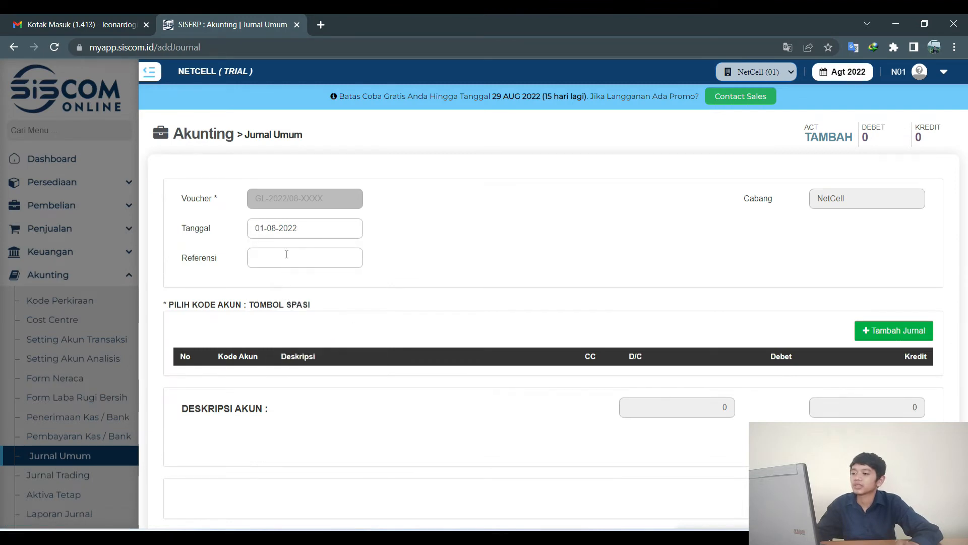
pyautogui.click(916, 340)
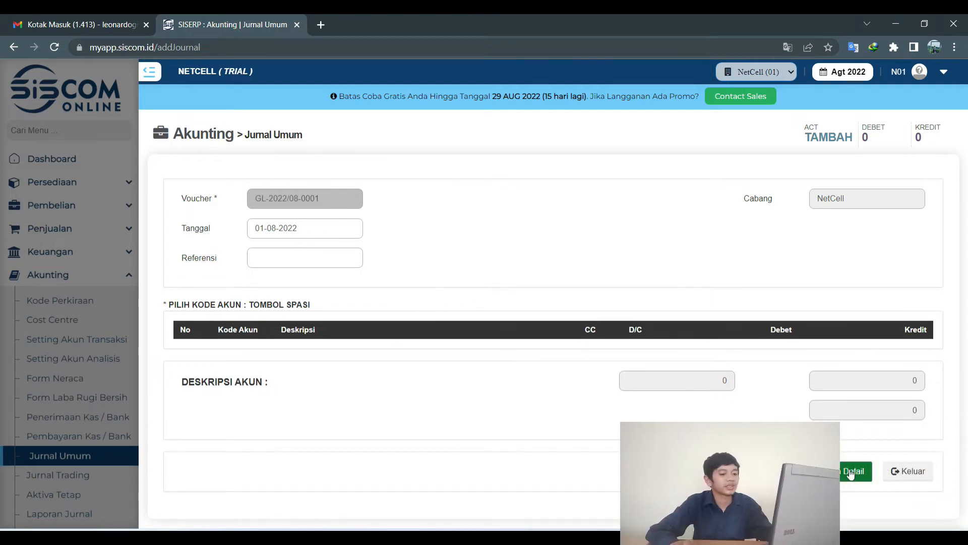
pyautogui.click(850, 474)
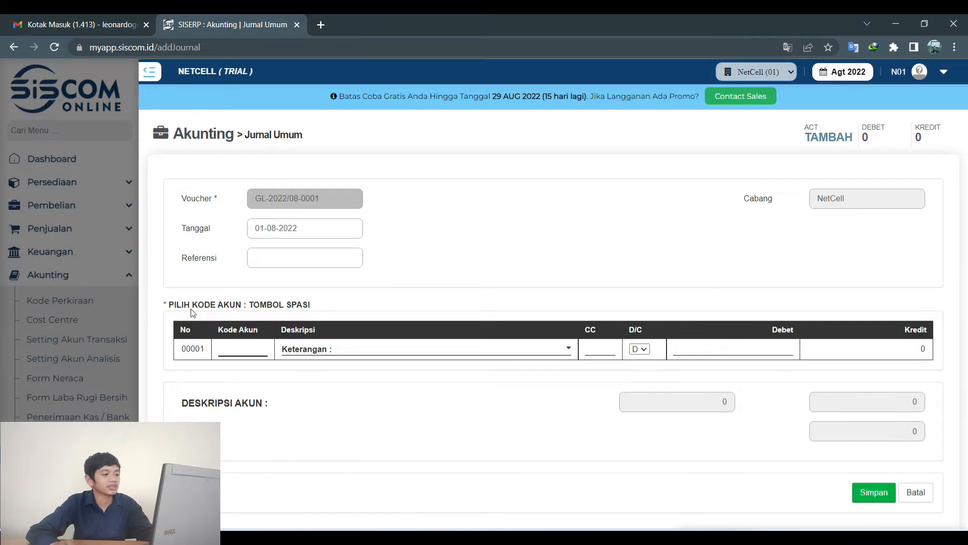
# Debit KAS BESAR 1110.0000 for 25,000,000, save the line, and add a second line.
pyautogui.click(242, 345)
pyautogui.press('space')
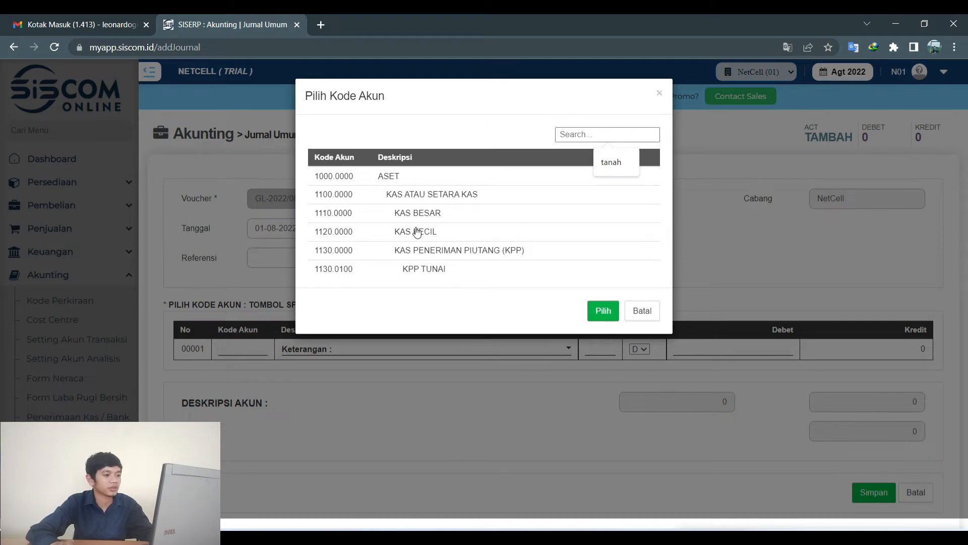
pyautogui.click(417, 213)
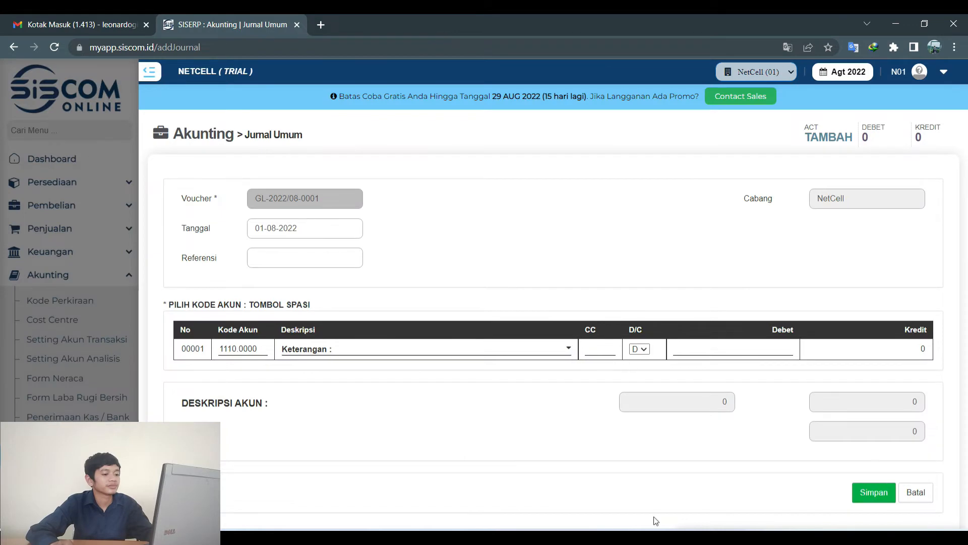
pyautogui.click(500, 538)
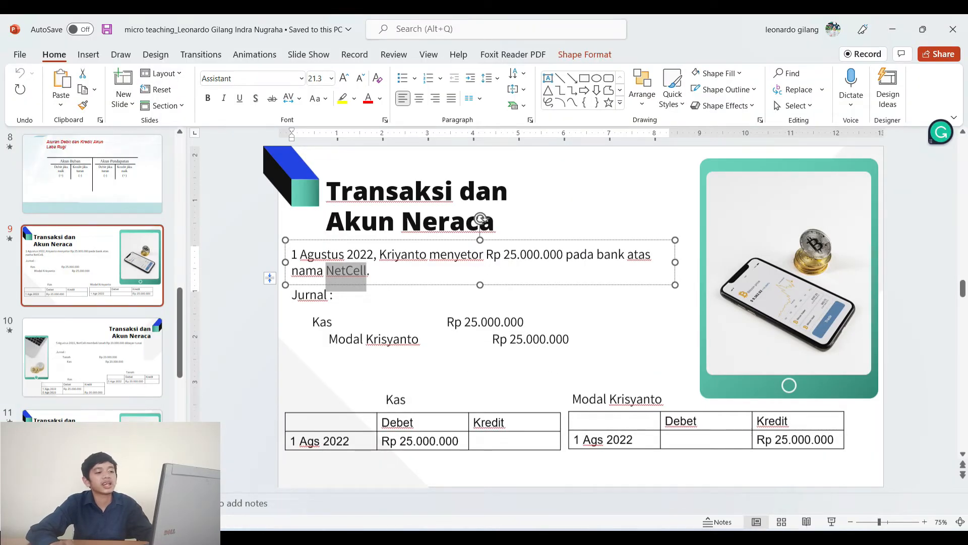
pyautogui.click(499, 539)
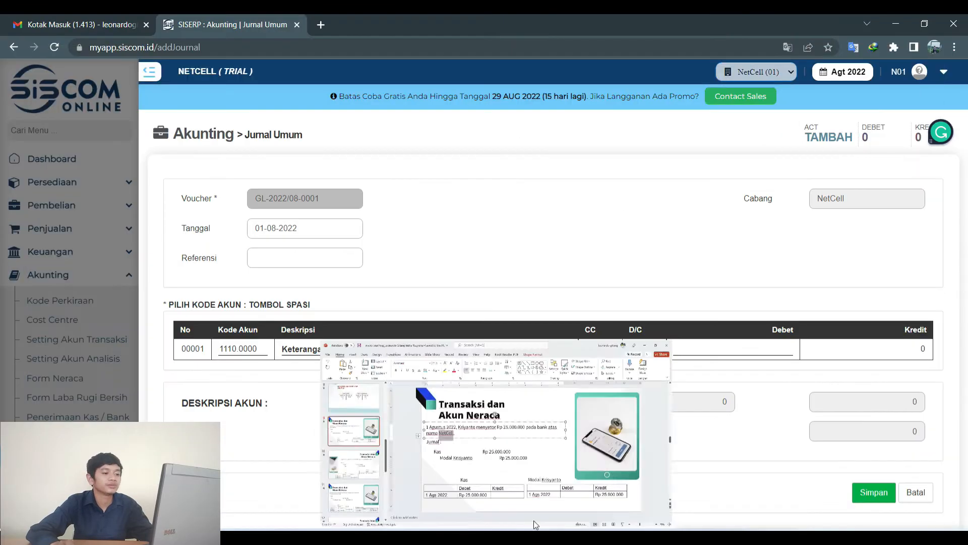
pyautogui.click(726, 347)
pyautogui.write('2,500,00')
pyautogui.write('0')
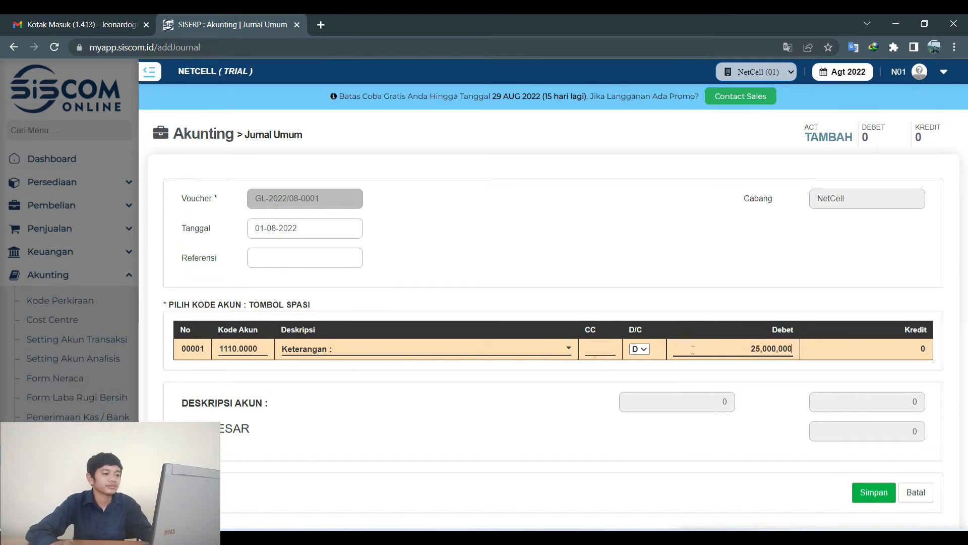
pyautogui.click(871, 499)
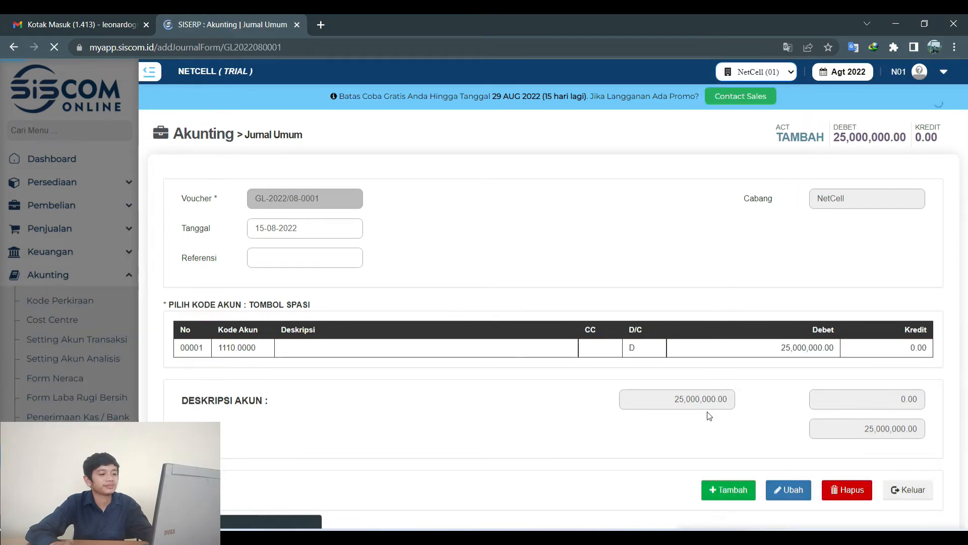
pyautogui.click(734, 491)
# Set line two's account to 3100.0000 MODAL DISETOR by searching 'modal'.
pyautogui.click(244, 370)
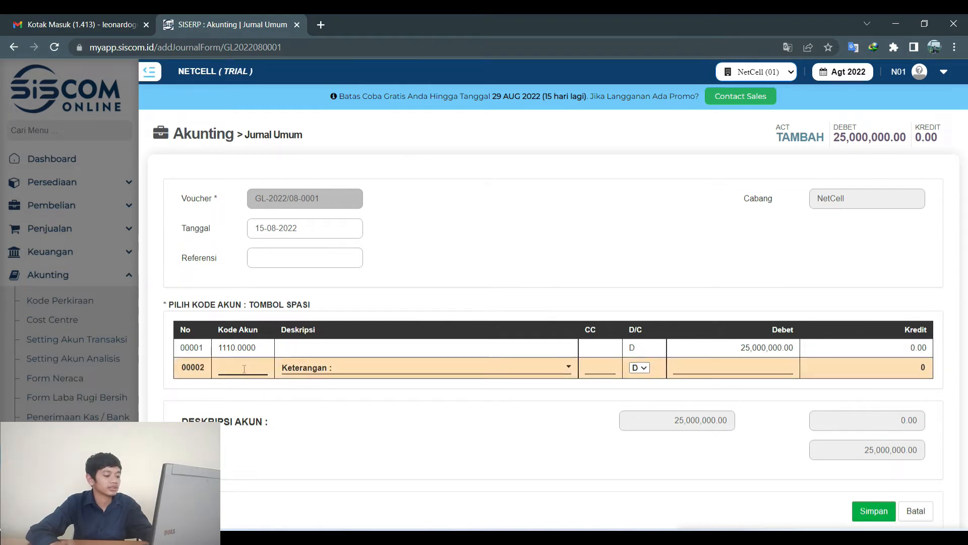
pyautogui.press('space')
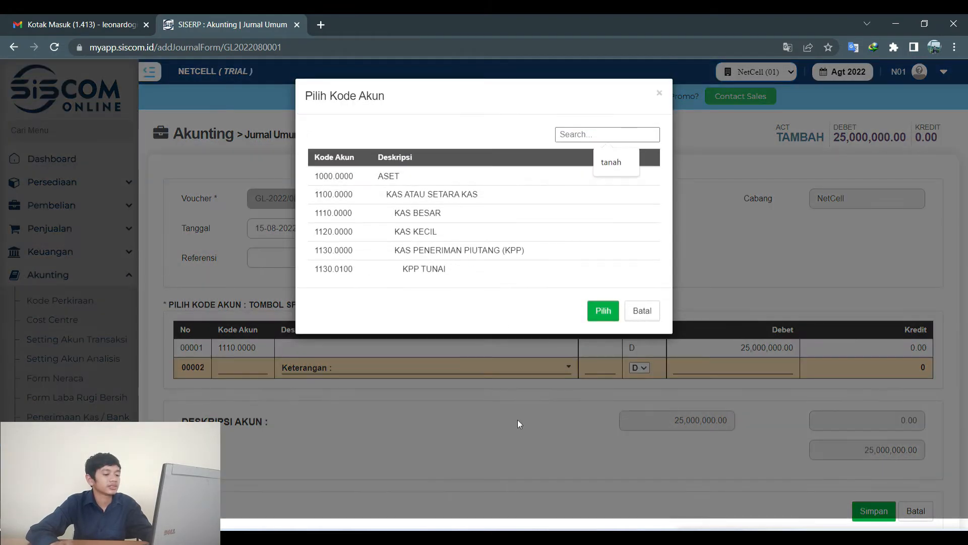
pyautogui.hotkey('alt', 'Tab')
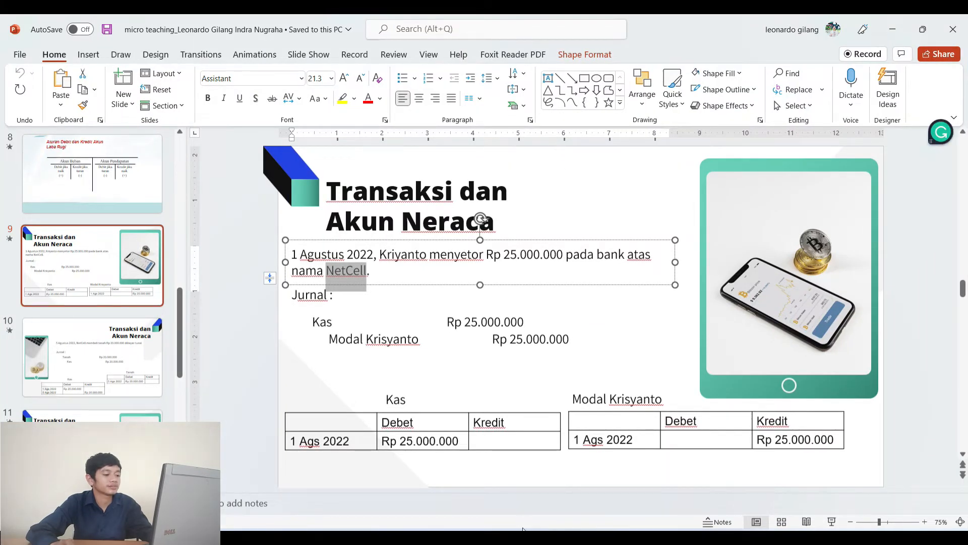
pyautogui.hotkey('alt', 'Tab')
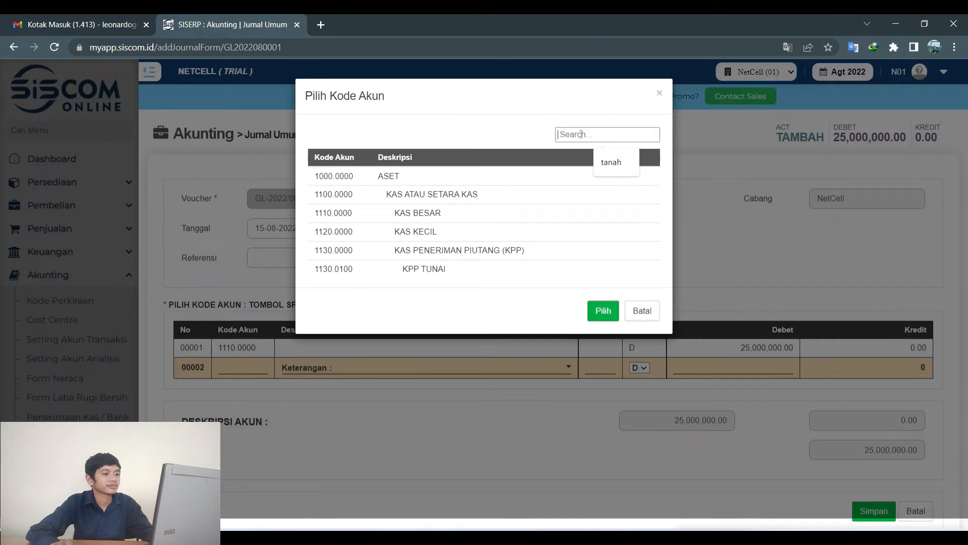
pyautogui.click(581, 135)
pyautogui.write('modal')
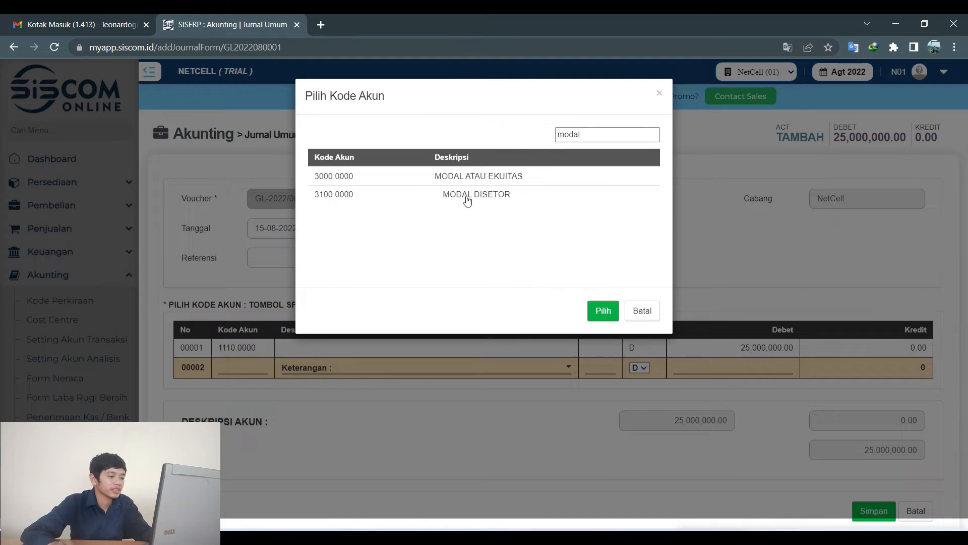
pyautogui.click(467, 200)
pyautogui.click(595, 309)
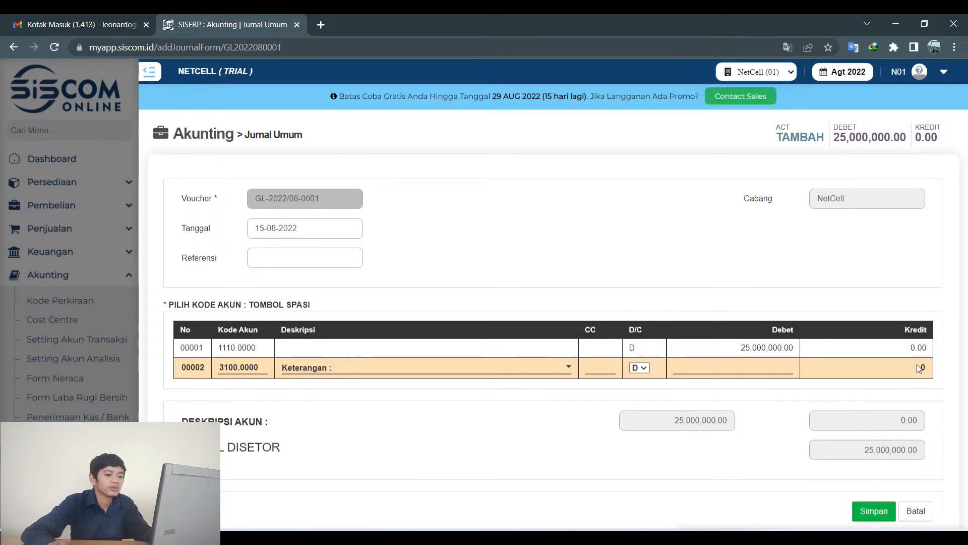
# Credit line two 25,000,000, save the balanced voucher, and return to the journal listing.
pyautogui.click(643, 367)
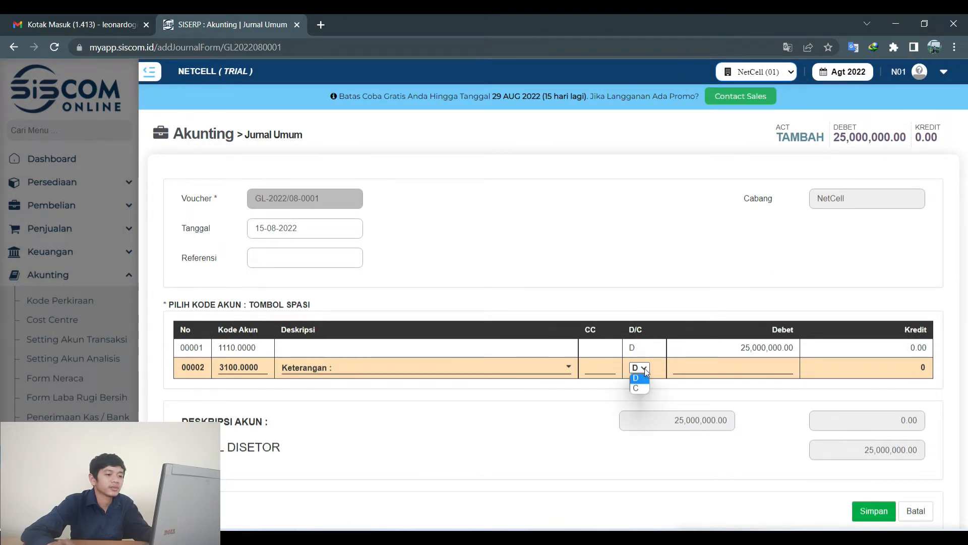
pyautogui.click(637, 392)
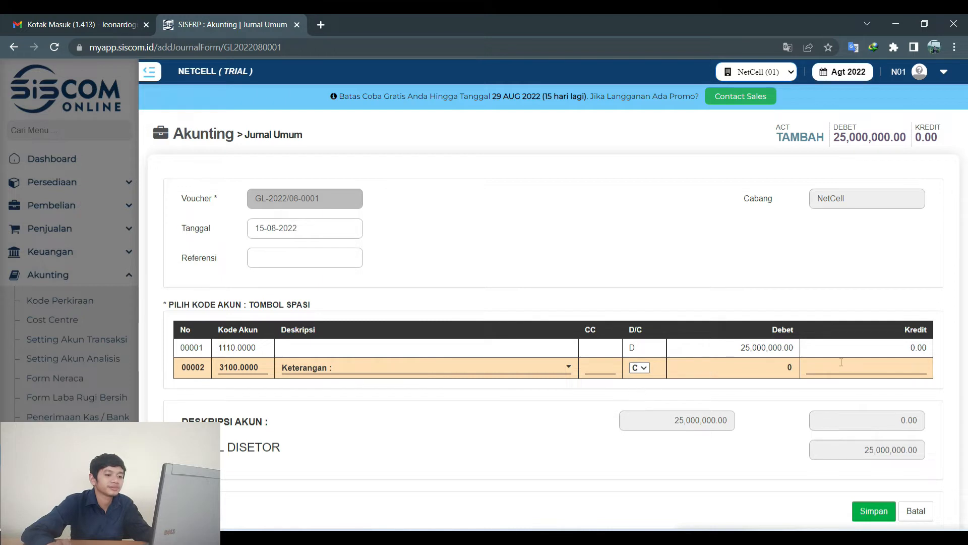
pyautogui.write('2500000')
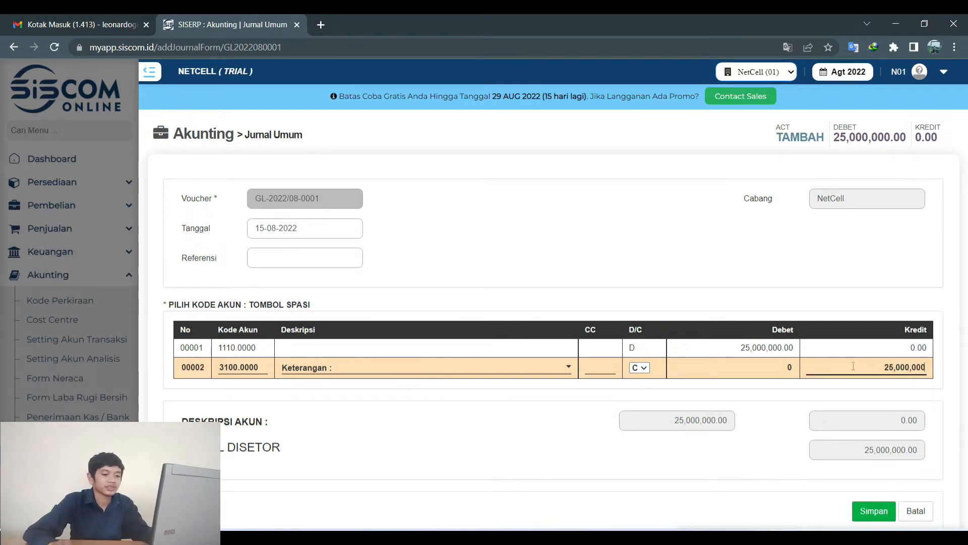
pyautogui.click(875, 510)
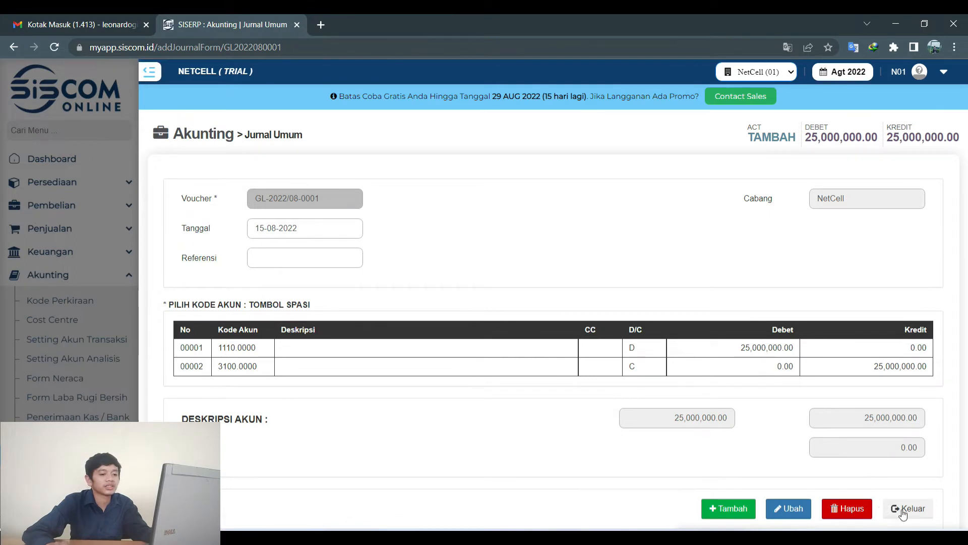
pyautogui.click(904, 513)
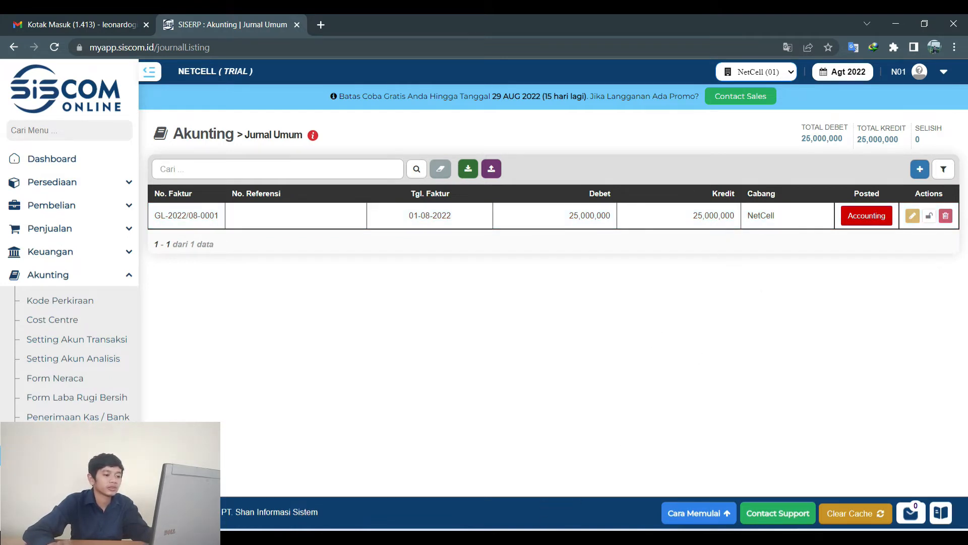
pyautogui.hotkey('alt', 'Tab')
# Review slide 10's next transaction and open a fresh blank Jurnal Umum entry form.
pyautogui.click(79, 363)
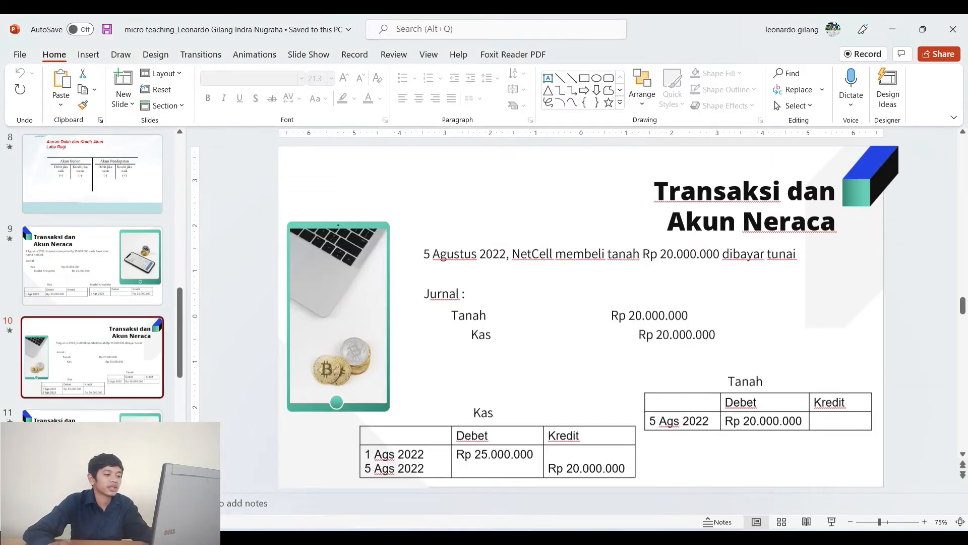
pyautogui.hotkey('alt', 'Tab')
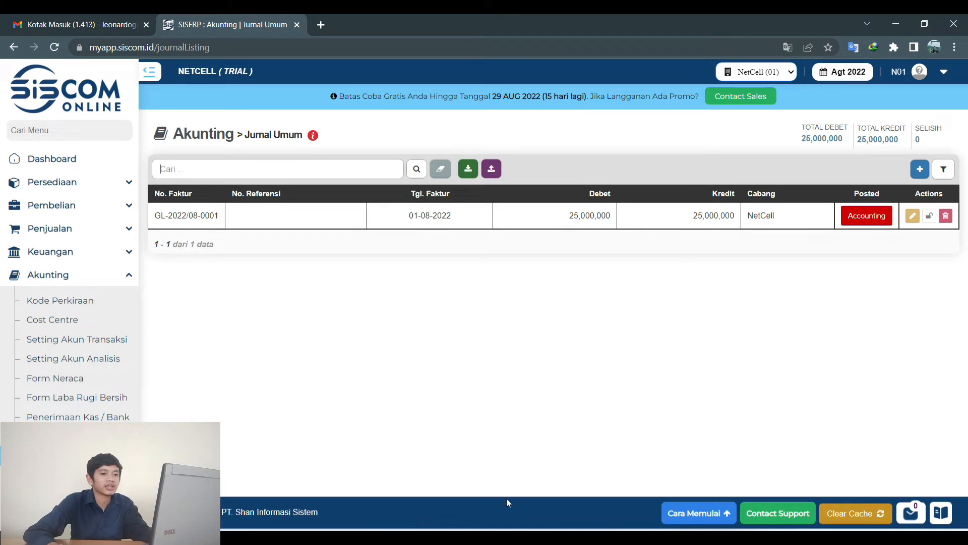
pyautogui.click(922, 165)
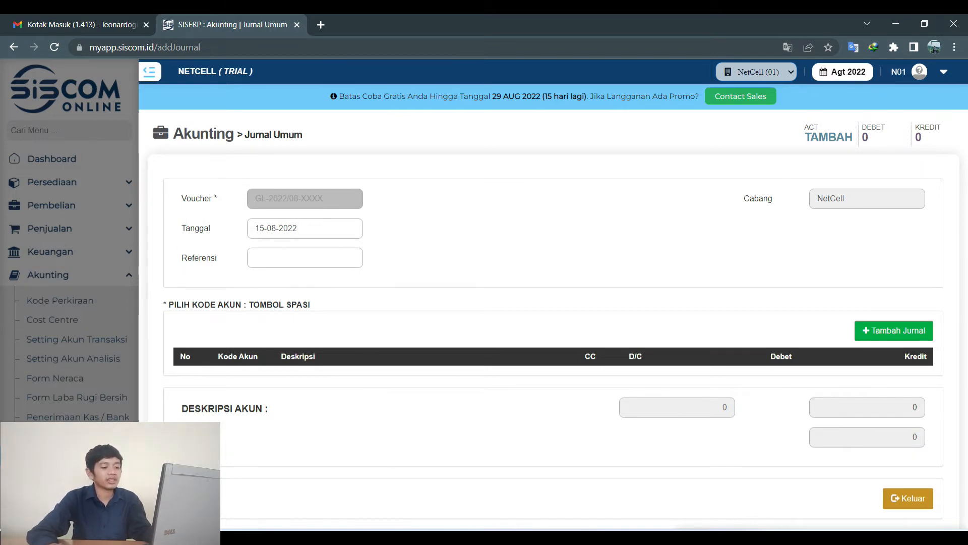
# Date the journal 05-08-2022, create voucher GL-2022/08-0002 and add its first detail line.
pyautogui.moveTo(567, 537)
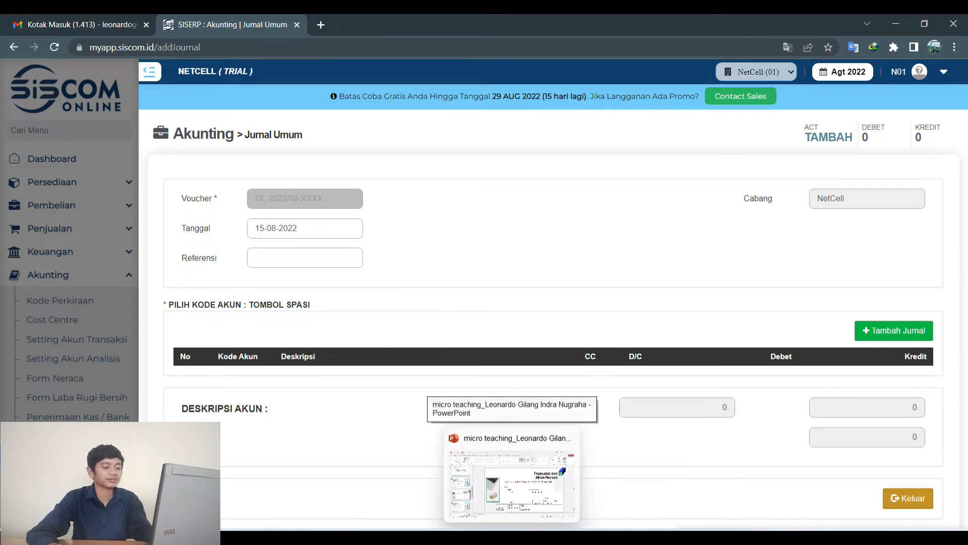
pyautogui.click(512, 537)
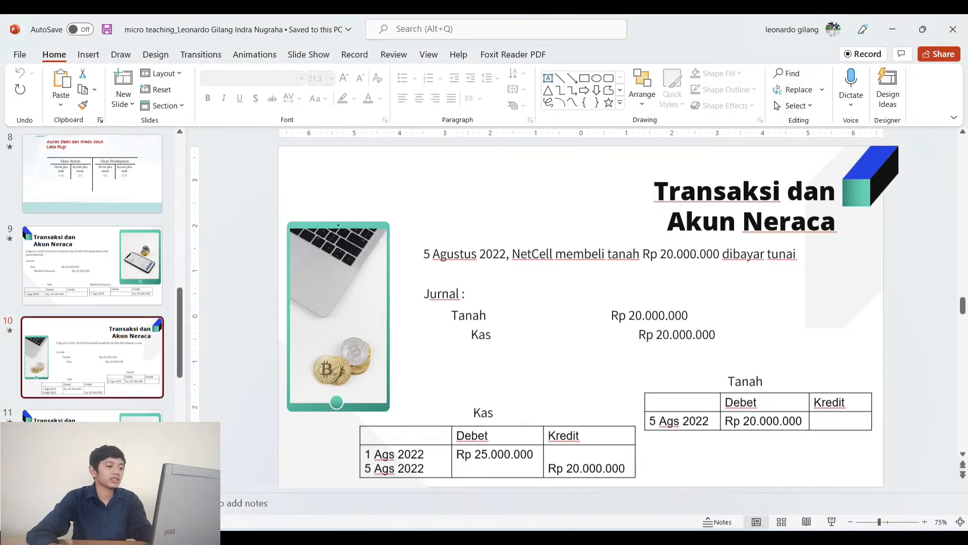
pyautogui.click(567, 537)
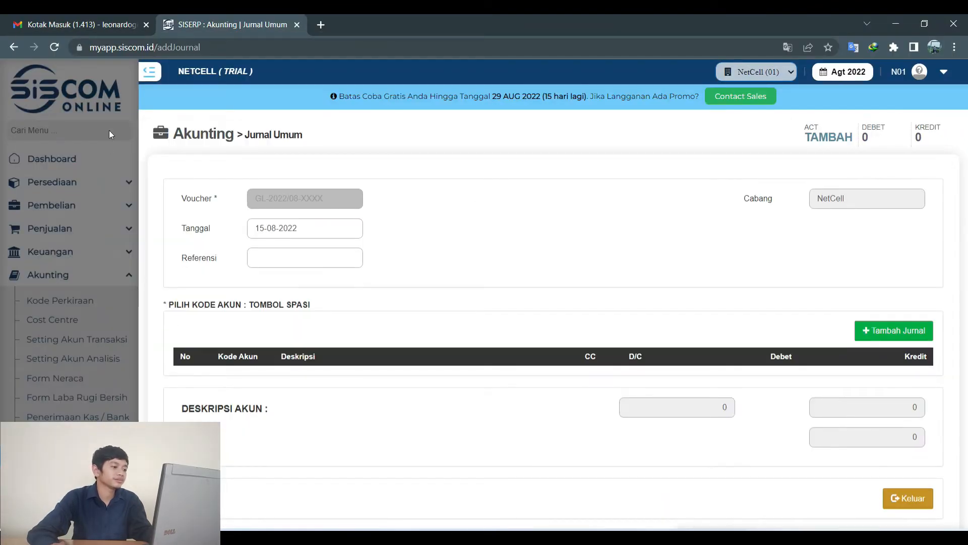
pyautogui.click(318, 236)
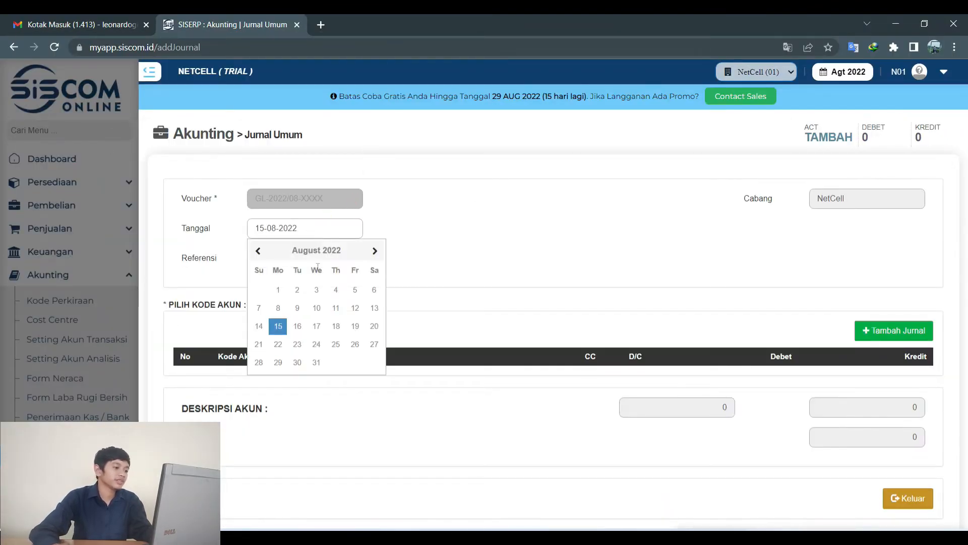
pyautogui.click(355, 290)
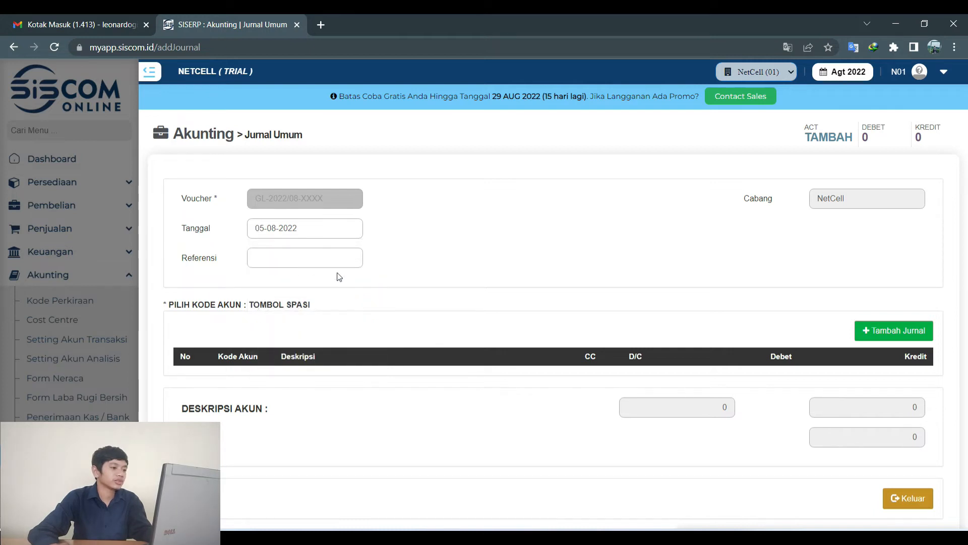
pyautogui.click(904, 331)
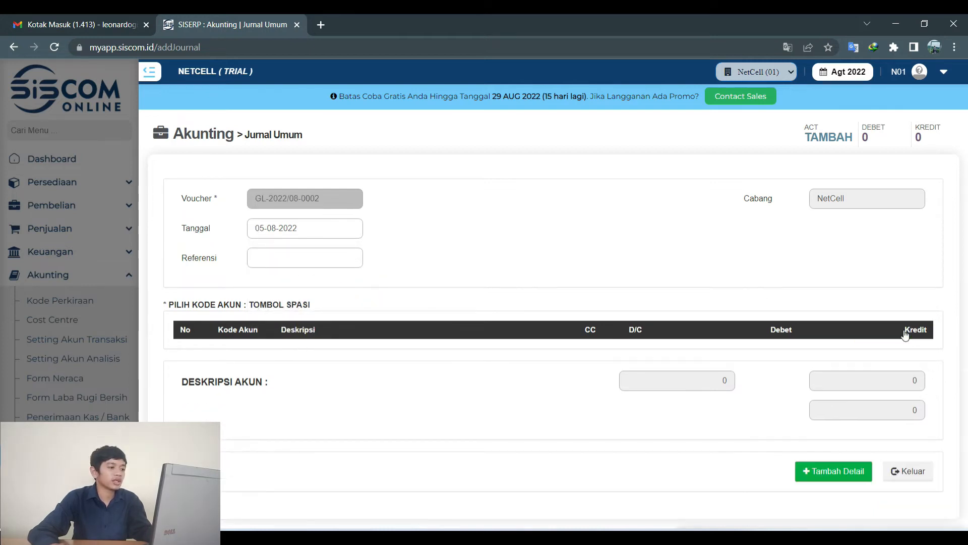
pyautogui.click(837, 468)
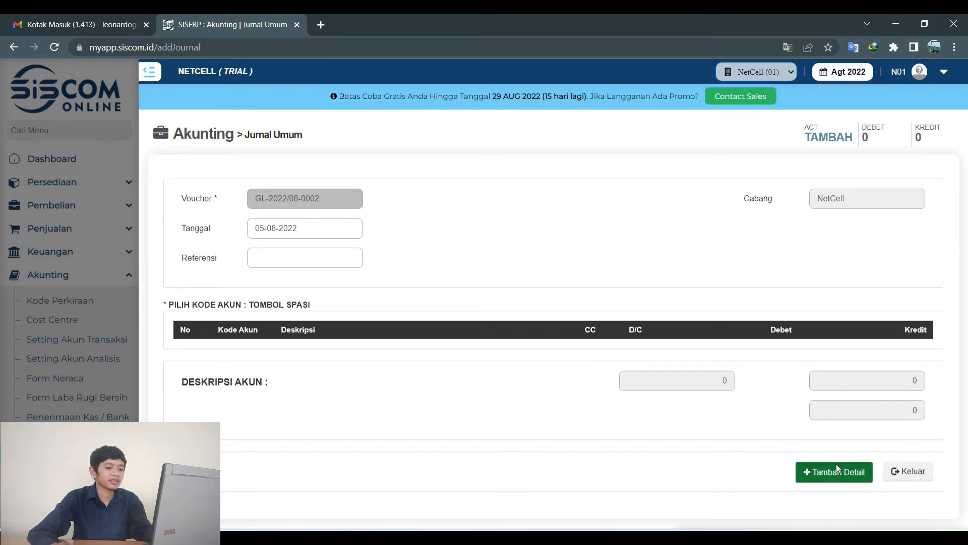
# Debit 1810.0000 TANAH for 20,000,000 and save the line.
pyautogui.press('space')
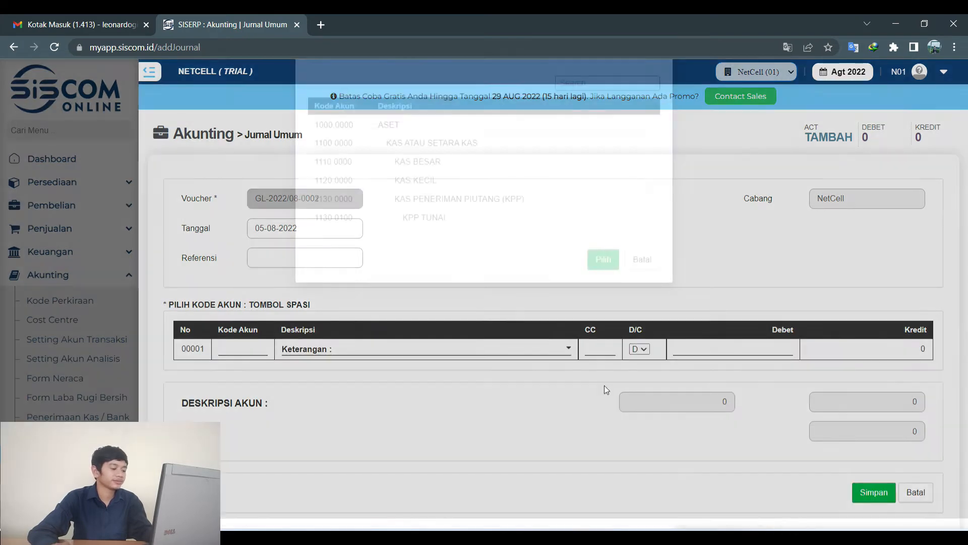
pyautogui.click(602, 136)
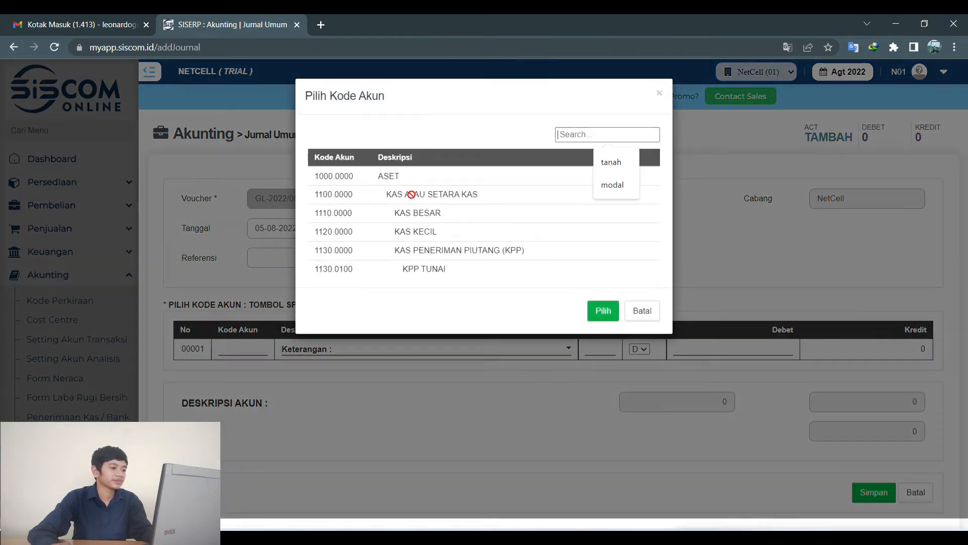
pyautogui.click(605, 164)
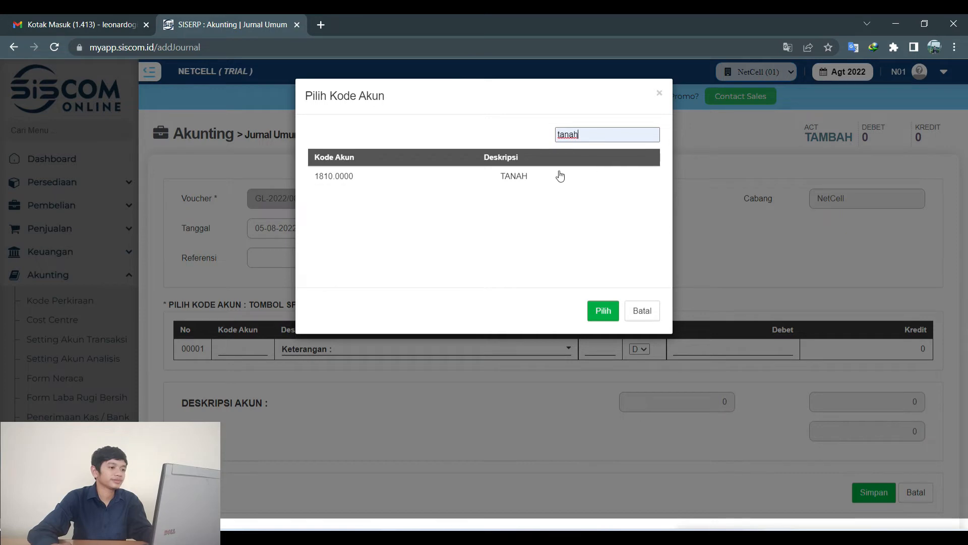
pyautogui.click(535, 178)
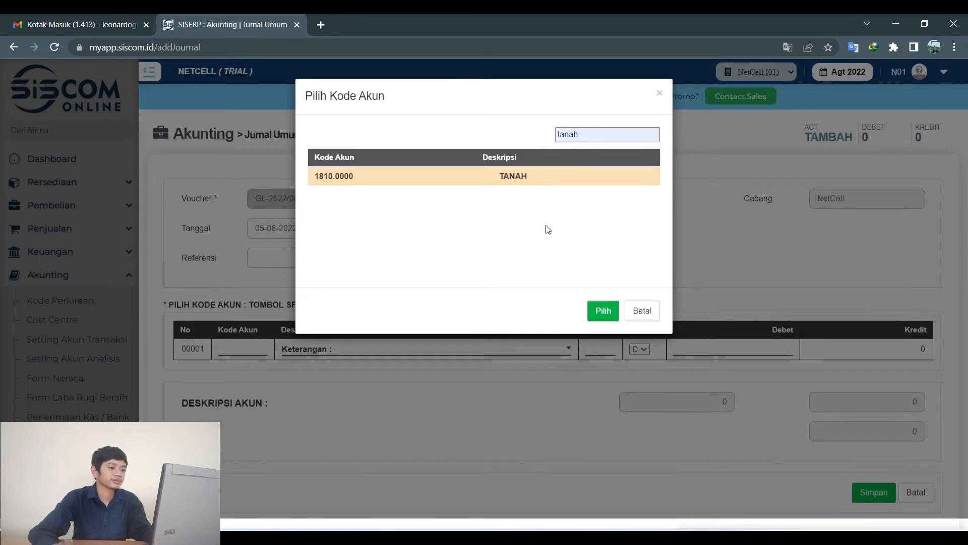
pyautogui.click(603, 311)
pyautogui.click(699, 344)
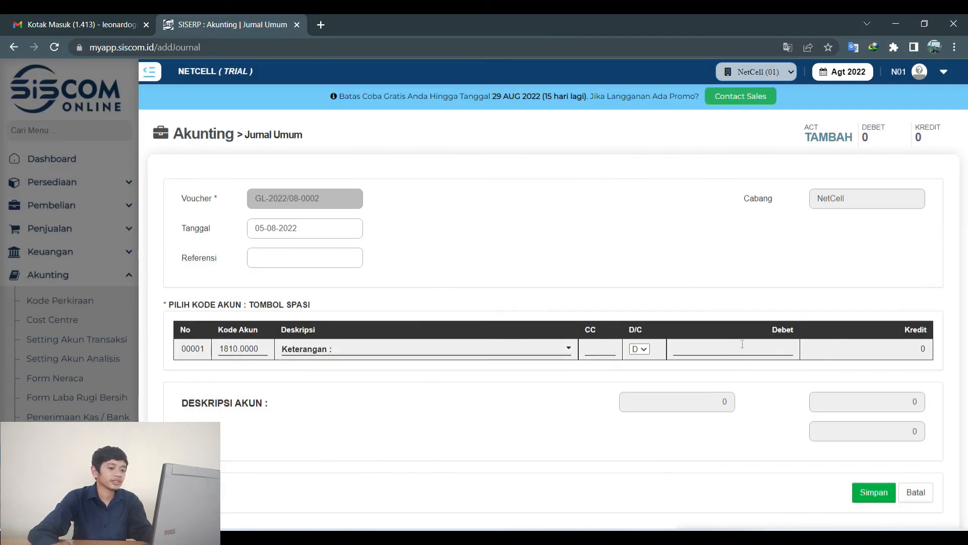
pyautogui.hotkey('alt', 'Tab')
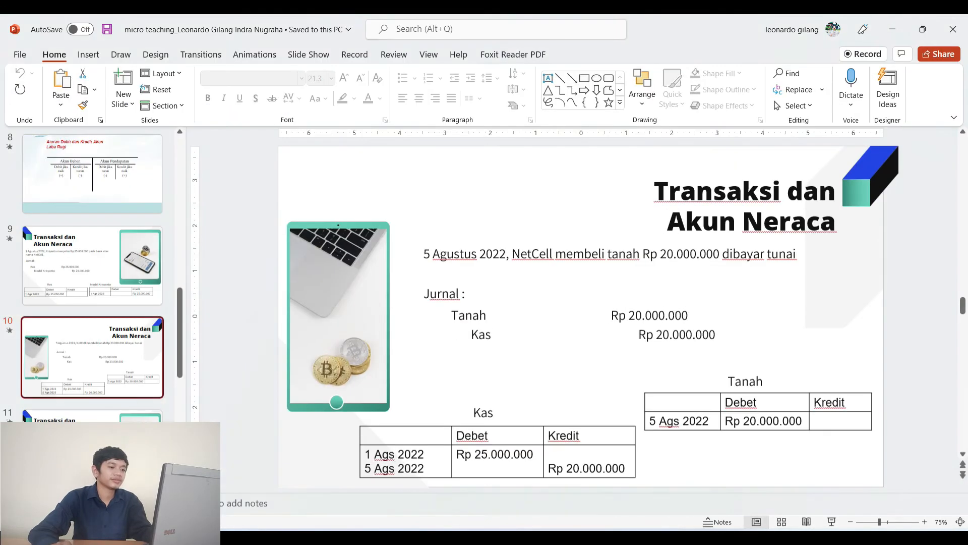
pyautogui.hotkey('alt', 'Tab')
pyautogui.write('2')
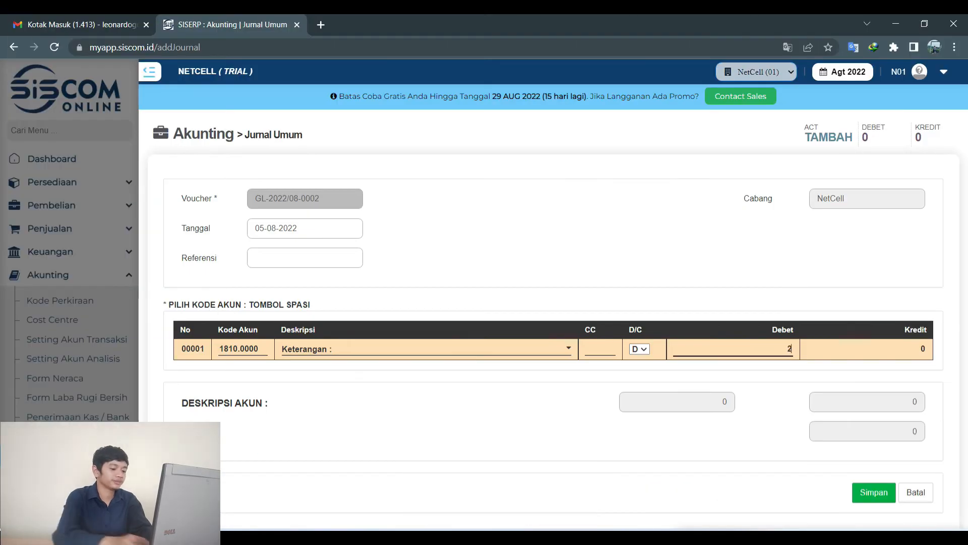
pyautogui.write('0,000,000')
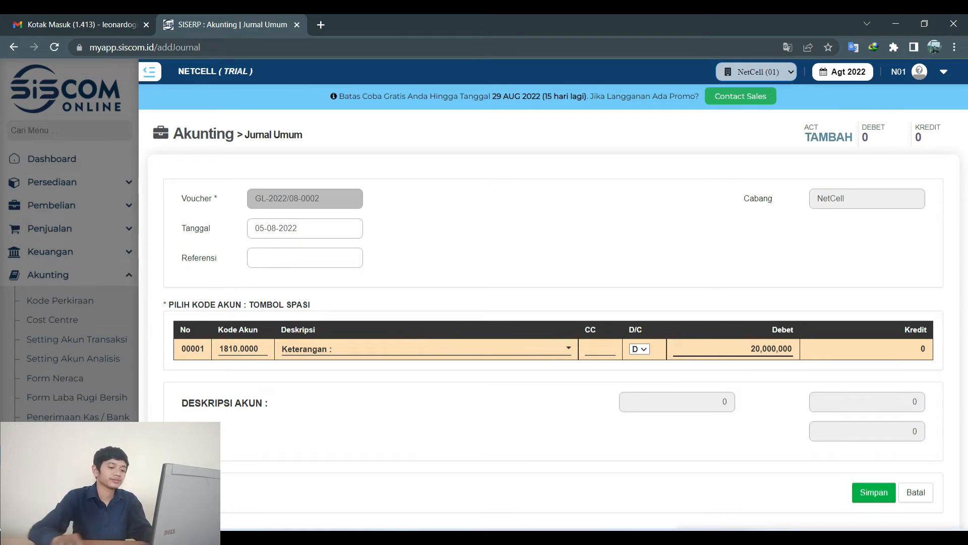
pyautogui.click(872, 500)
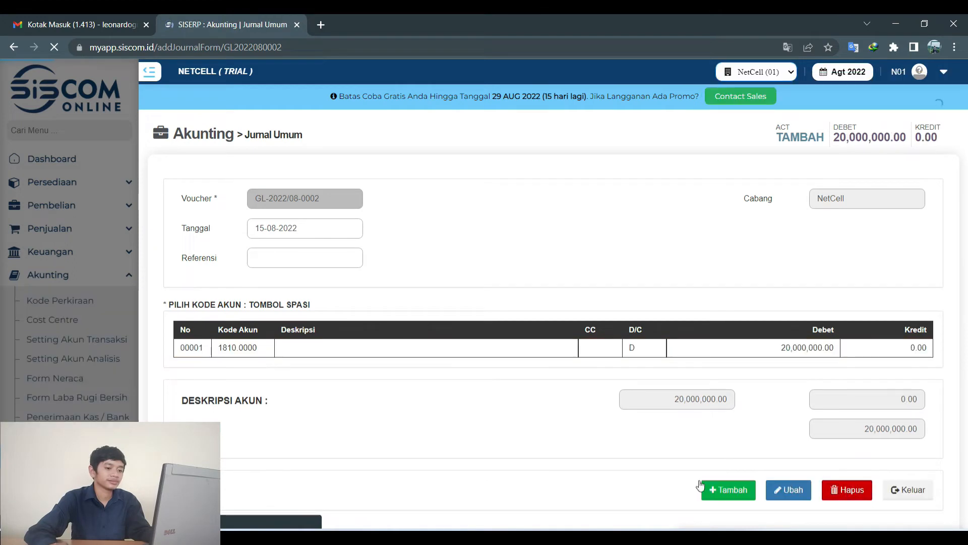
# Add a second line crediting KAS BESAR 1110.0000 for 20,000,000 and save the balanced journal.
pyautogui.click(714, 491)
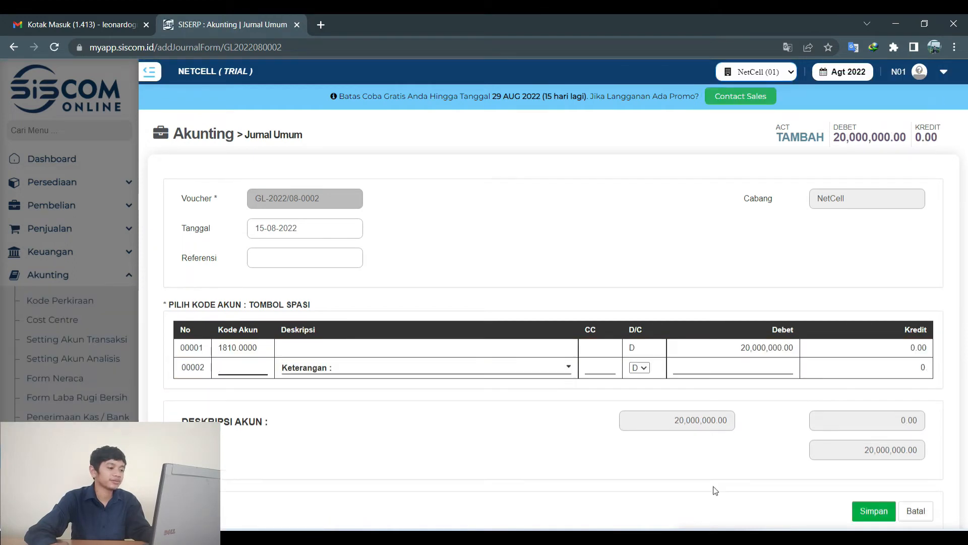
pyautogui.press('space')
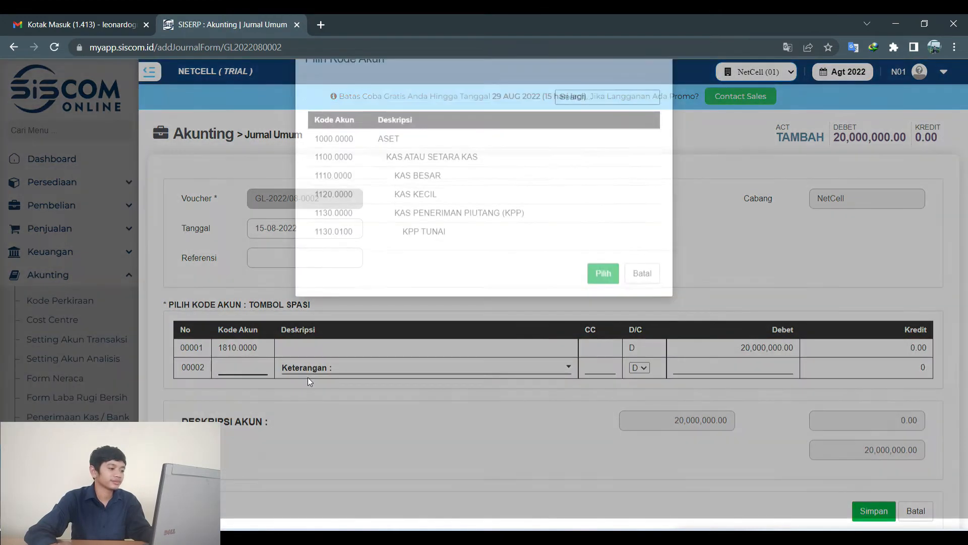
pyautogui.click(431, 216)
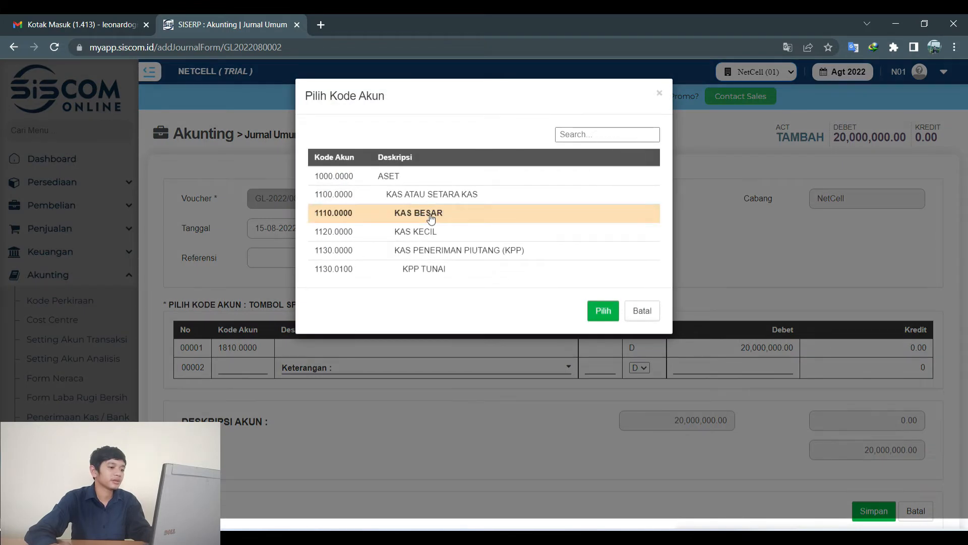
pyautogui.click(603, 311)
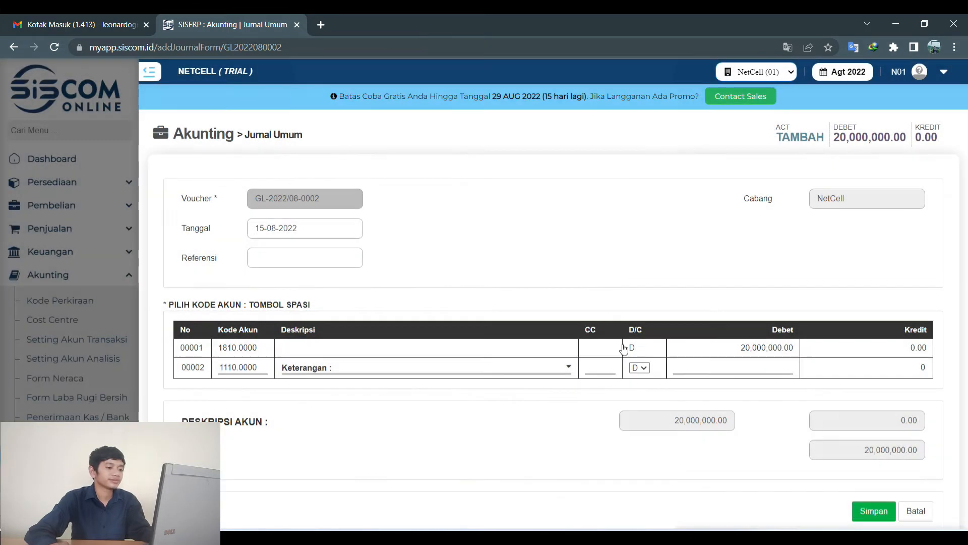
pyautogui.click(640, 368)
pyautogui.click(643, 388)
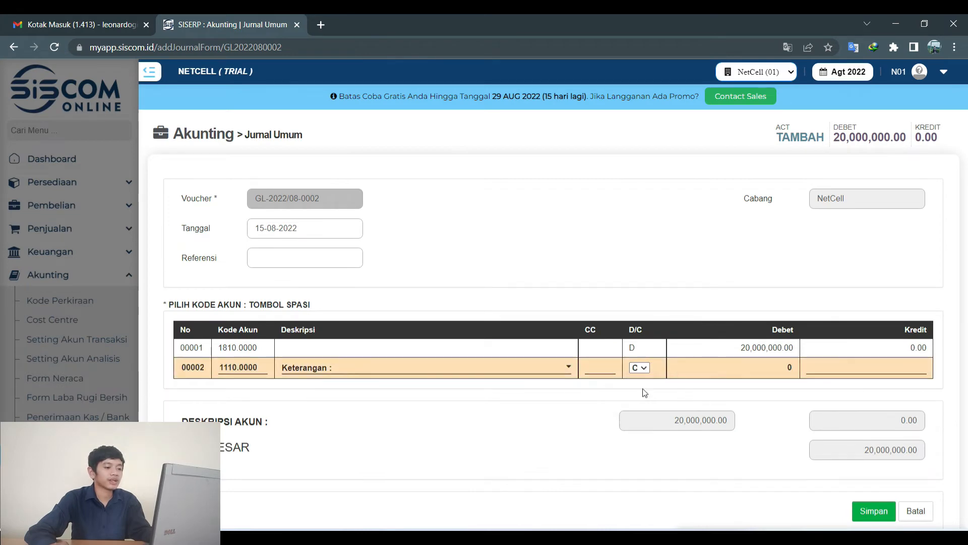
pyautogui.click(890, 367)
pyautogui.write('2')
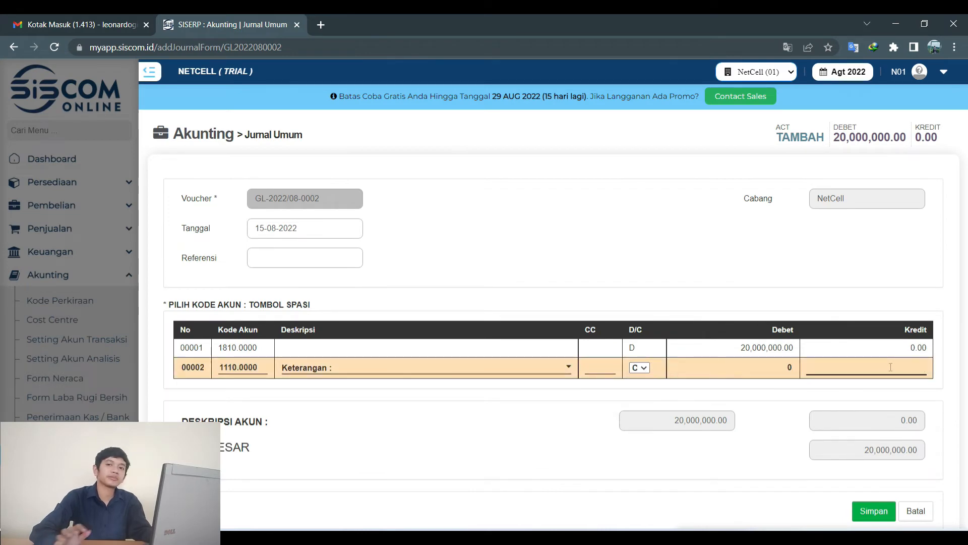
pyautogui.write('50')
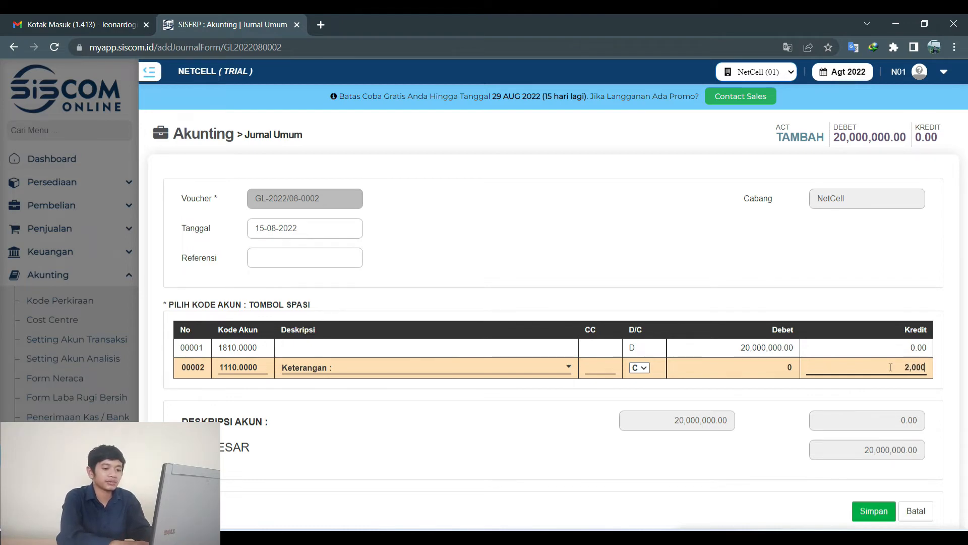
pyautogui.write('00000')
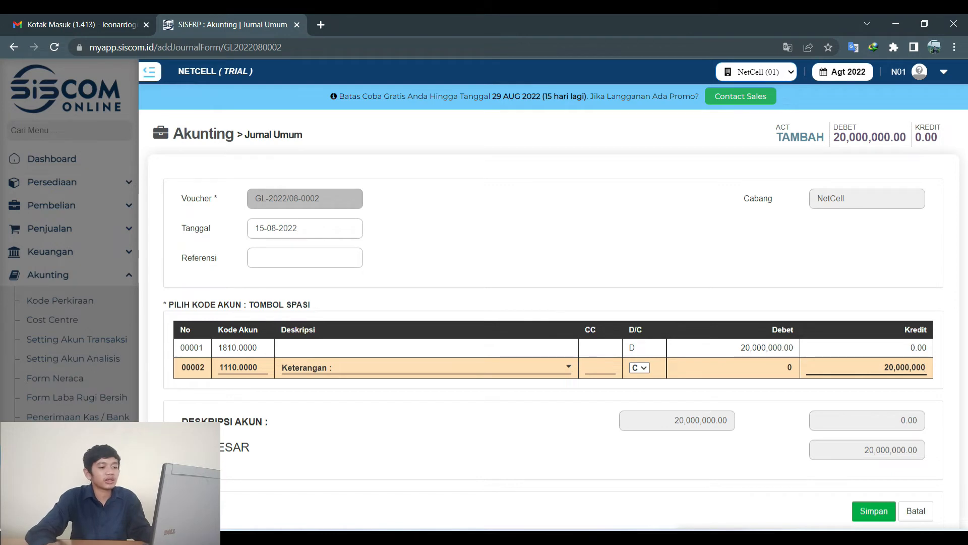
pyautogui.click(875, 512)
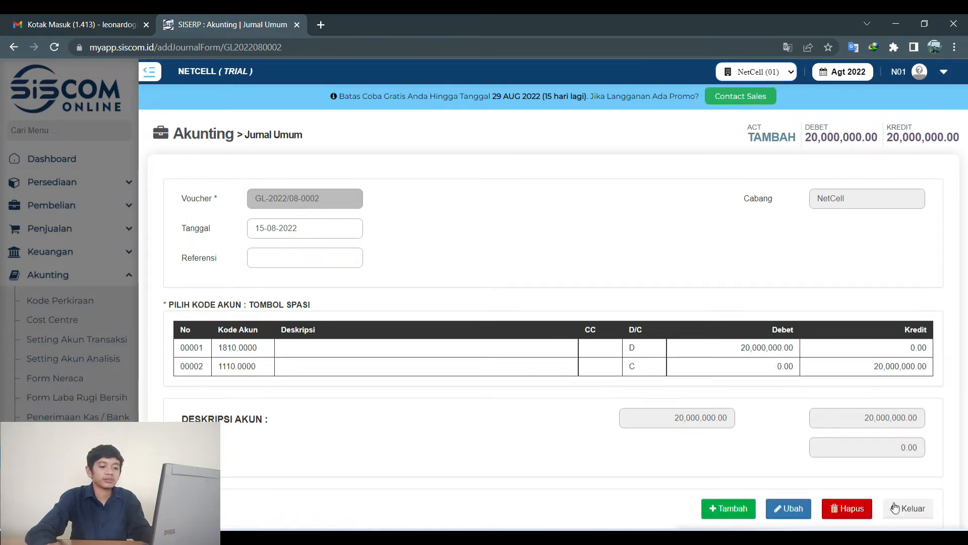
# Exit to the journal listing and review slide 11's next transaction.
pyautogui.click(894, 508)
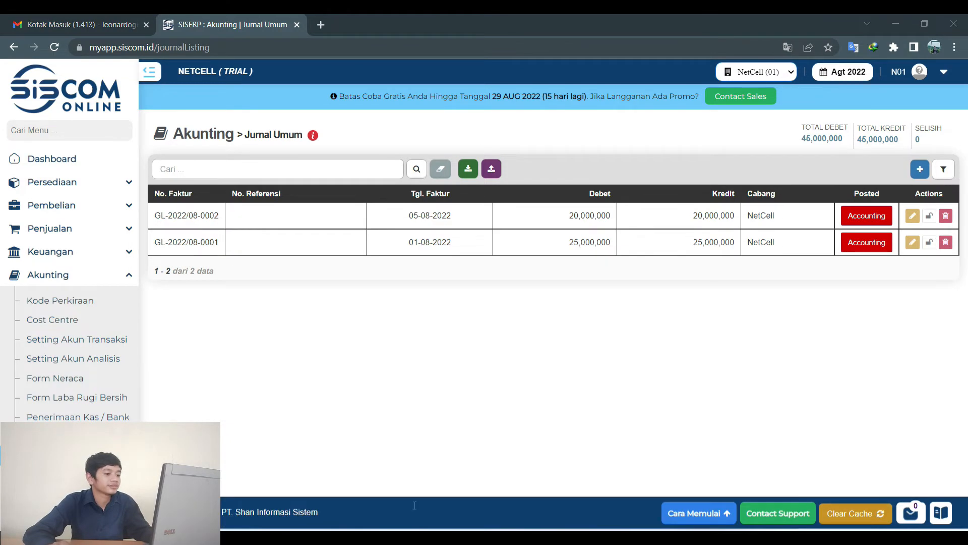
pyautogui.click(331, 539)
pyautogui.click(121, 449)
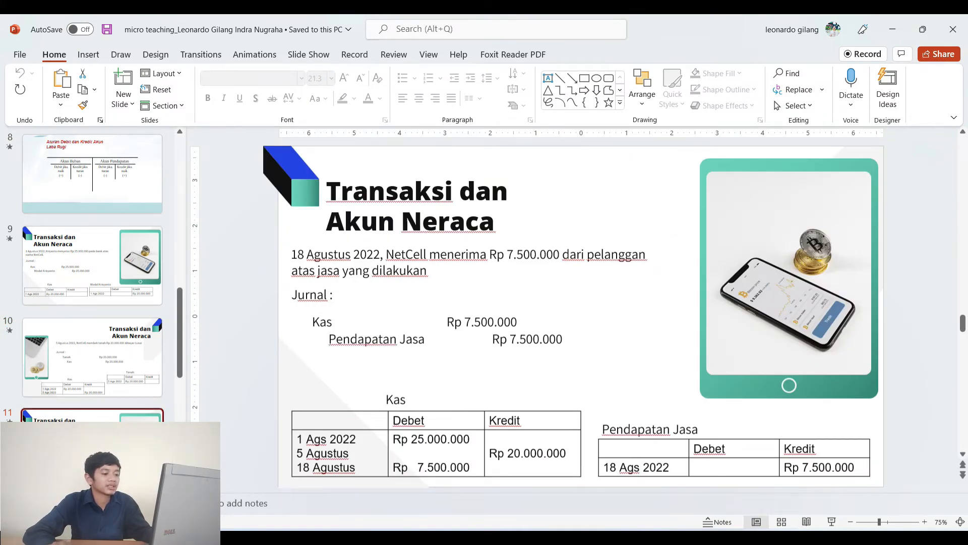
pyautogui.hotkey('alt', 'Tab')
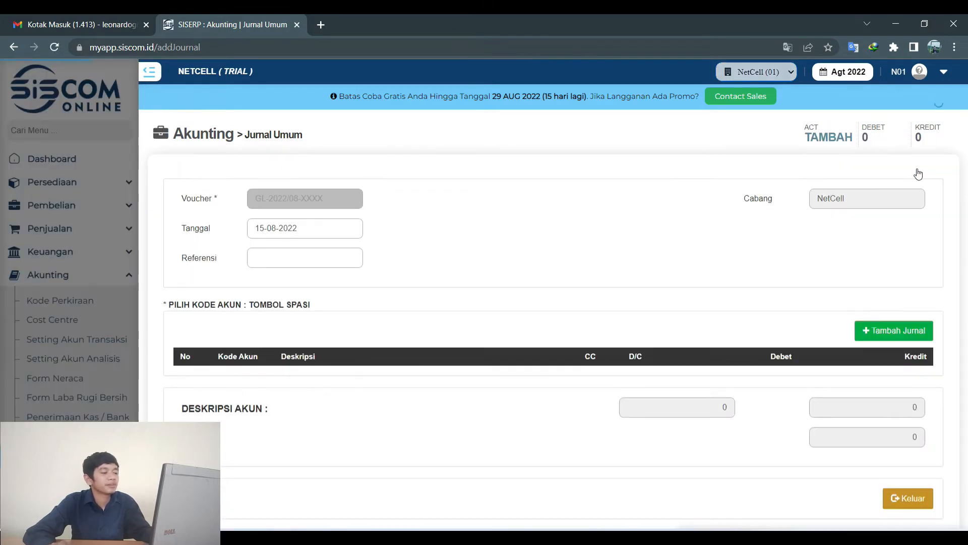
# Date the journal 8 August 2022, create voucher GL-2022/08-0003 and add a detail line.
pyautogui.click(305, 228)
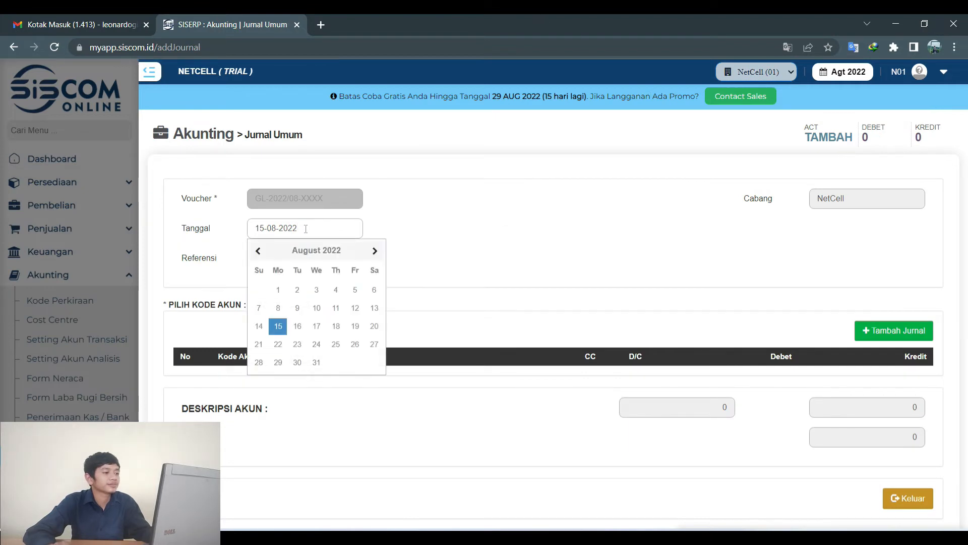
pyautogui.click(276, 307)
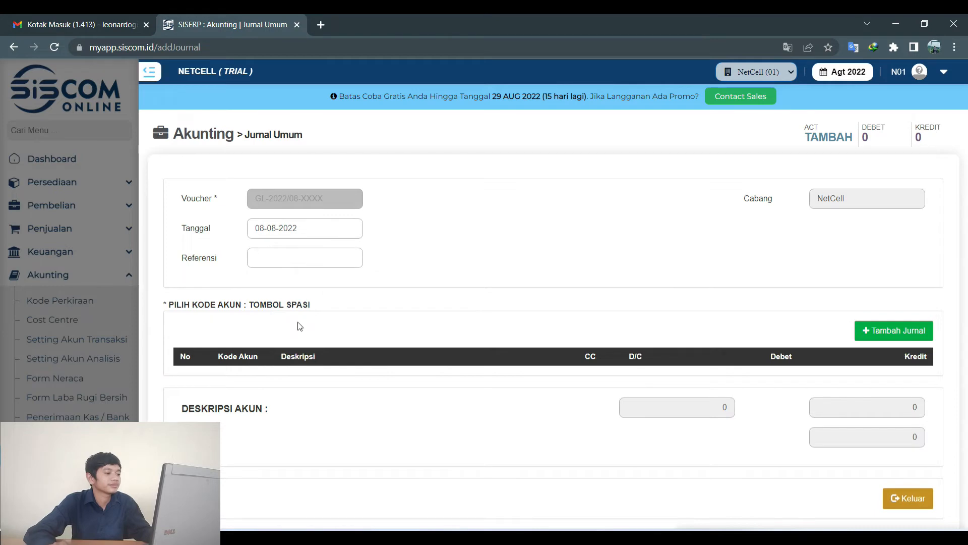
pyautogui.click(890, 333)
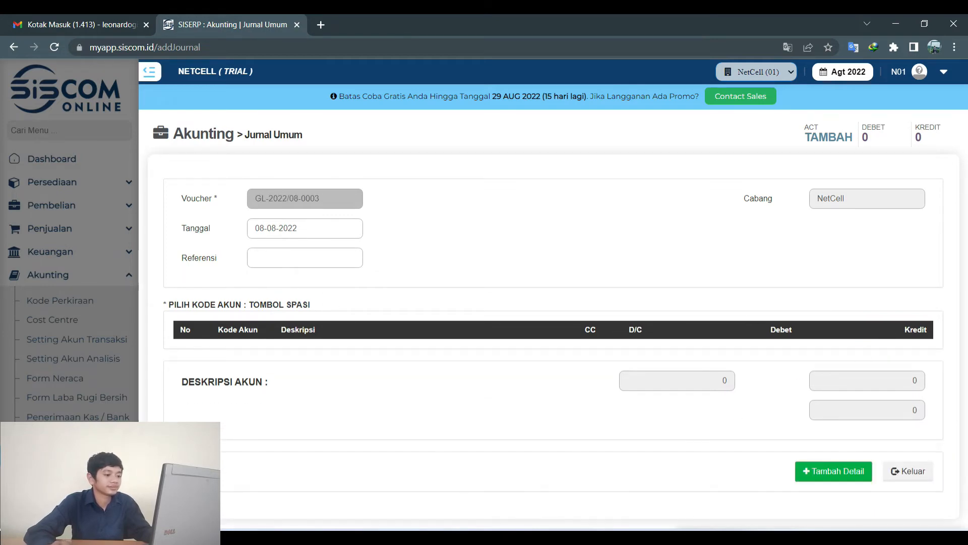
pyautogui.click(519, 539)
pyautogui.click(522, 539)
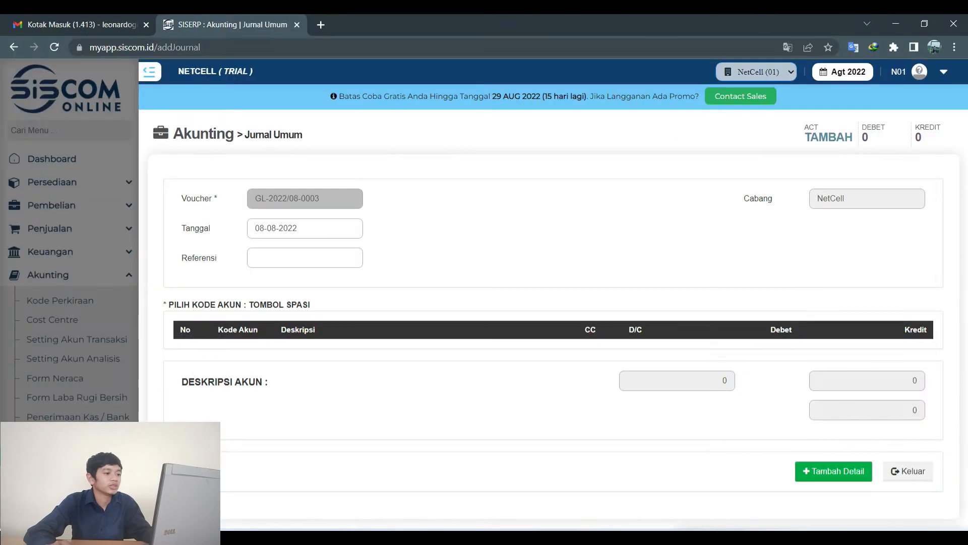
pyautogui.click(839, 470)
# Debit KAS BESAR 1110.0000 for 7,500,000 and save the journal.
pyautogui.press('space')
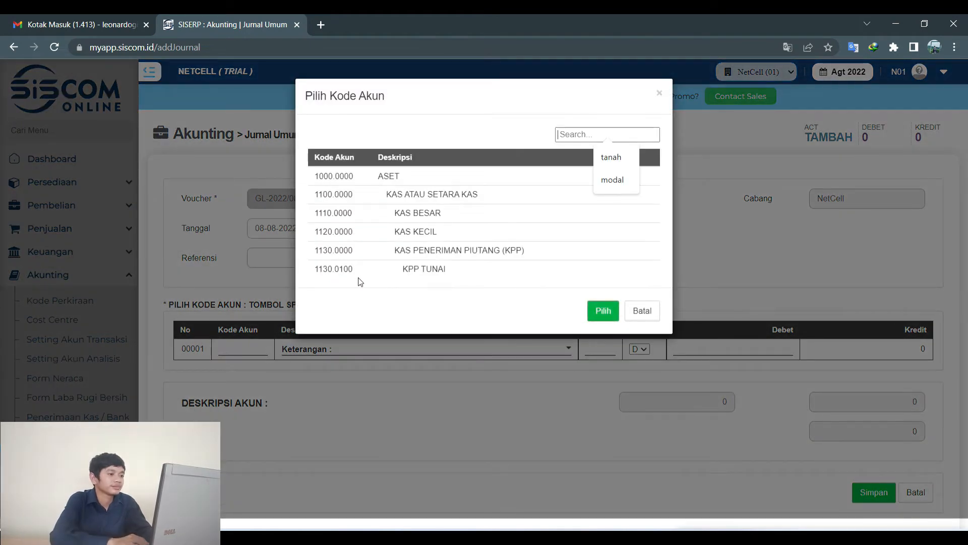
pyautogui.click(442, 217)
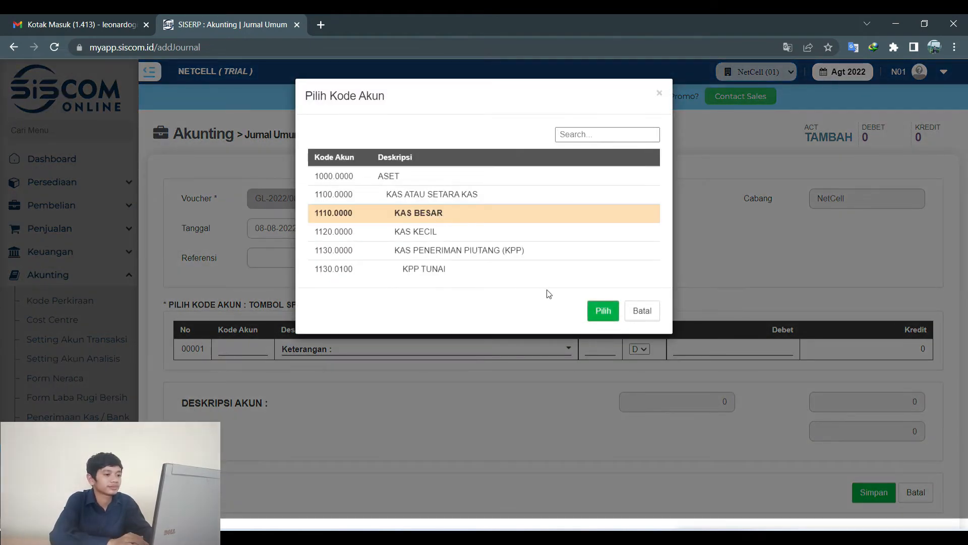
pyautogui.click(596, 308)
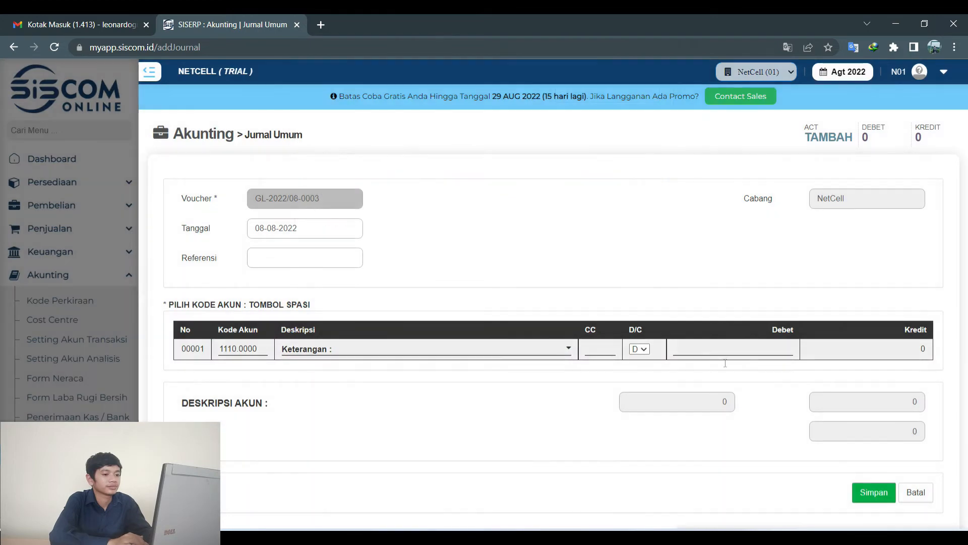
pyautogui.click(740, 352)
pyautogui.write('7')
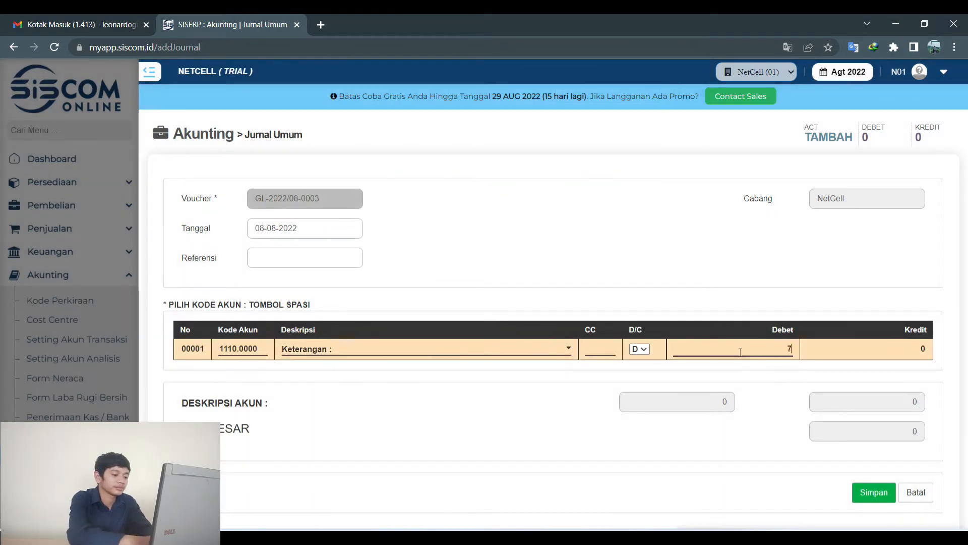
pyautogui.write(',500,000')
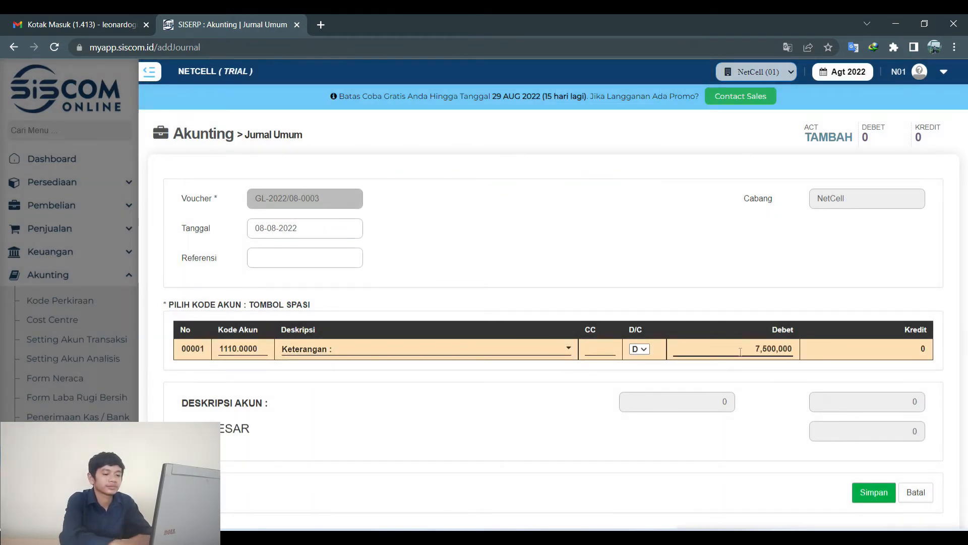
pyautogui.click(886, 496)
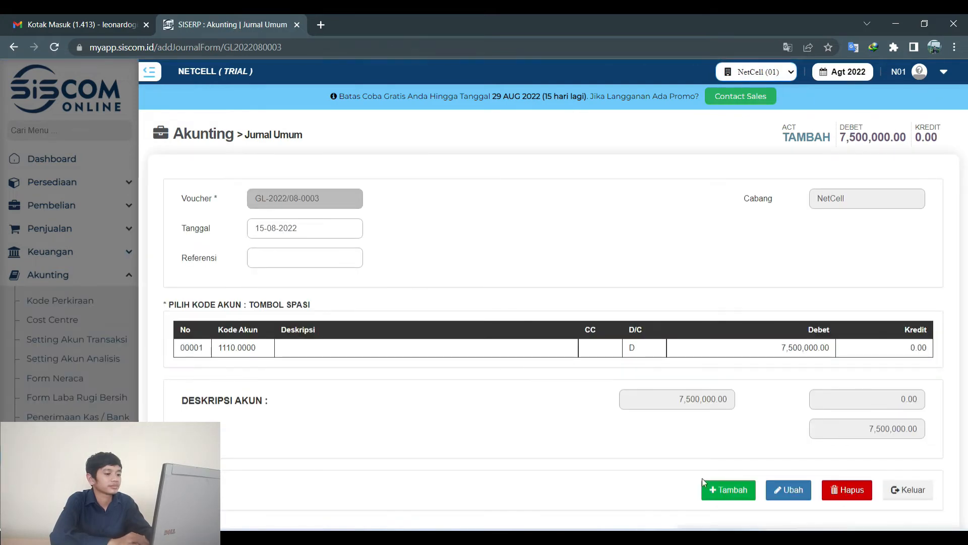
pyautogui.click(734, 492)
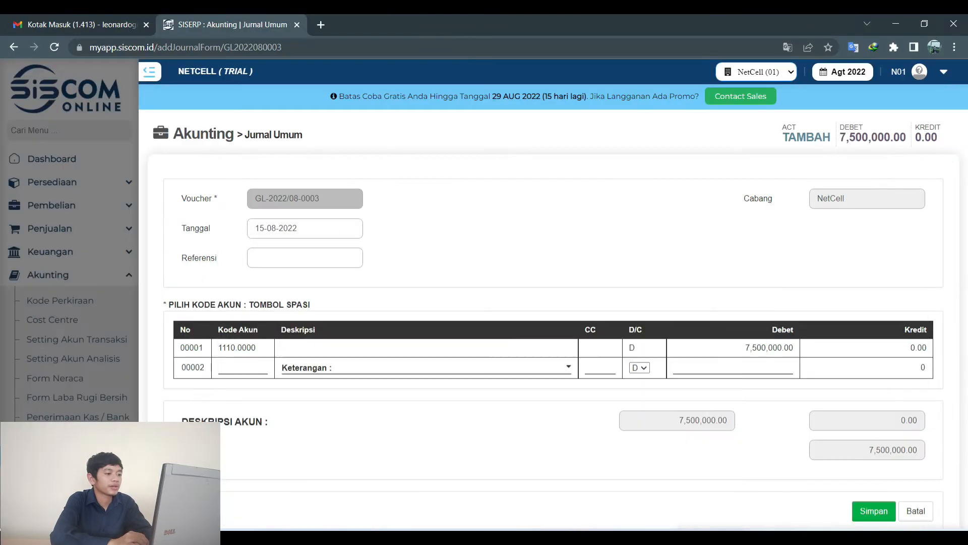
pyautogui.press('space')
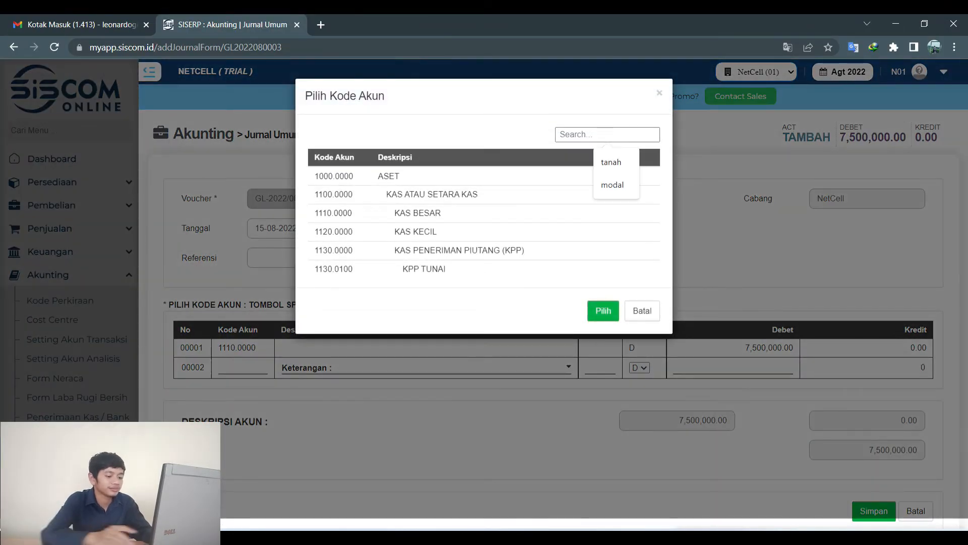
pyautogui.write('pen')
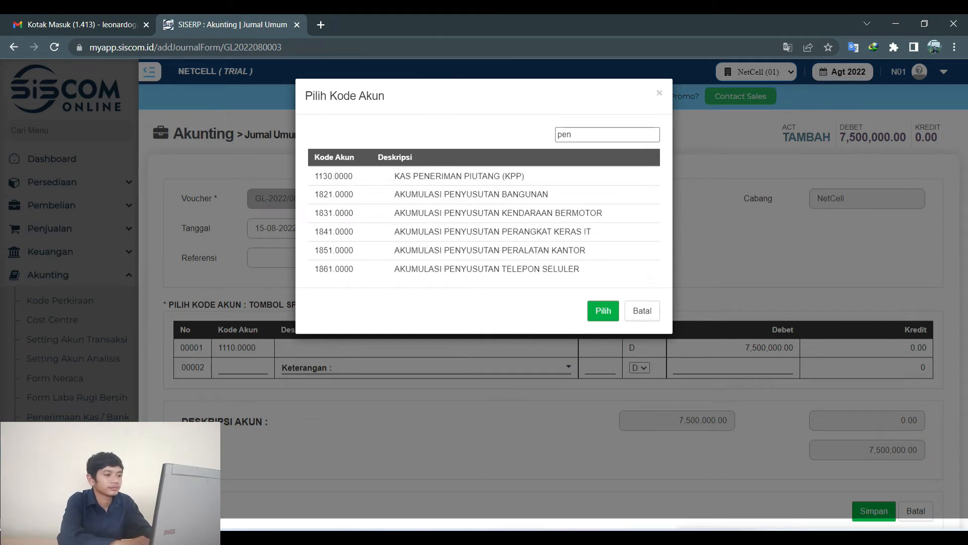
pyautogui.write('dapata')
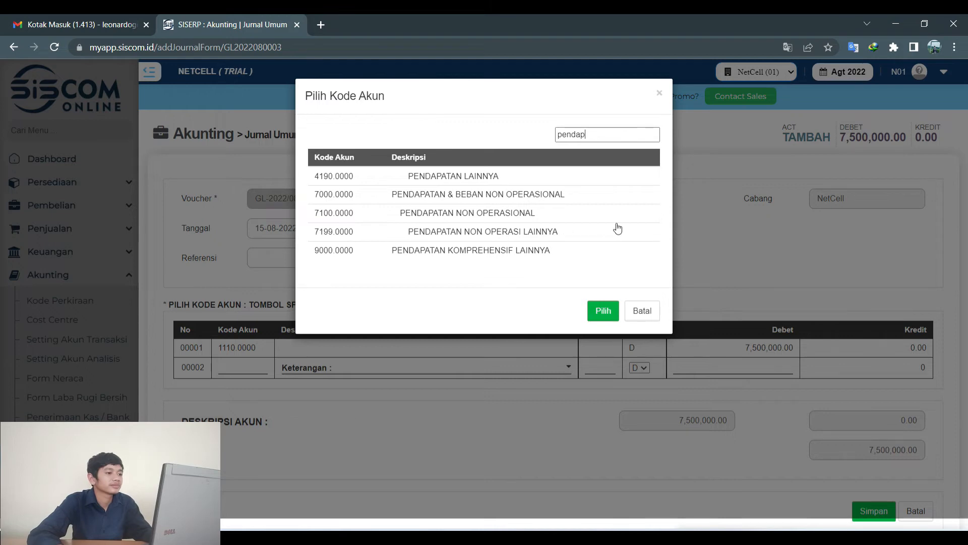
pyautogui.press('BackSpace')
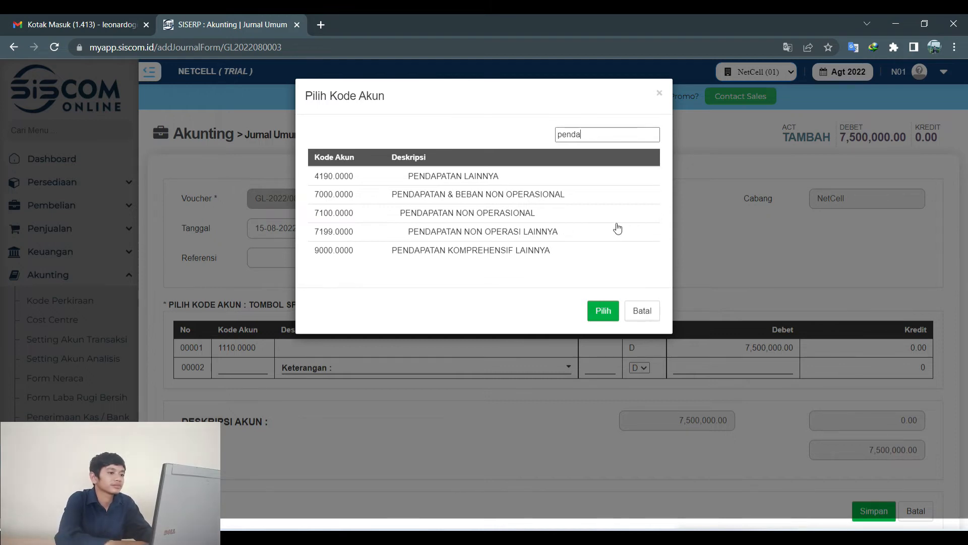
pyautogui.press('BackSpace')
pyautogui.press('BackSpace')
pyautogui.press('BackSpace')
pyautogui.press('BackSpace')
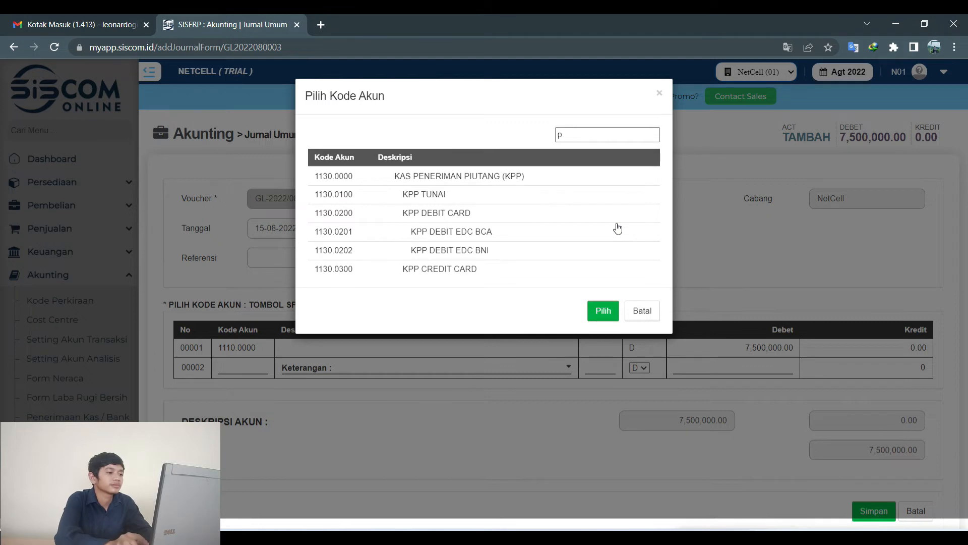
pyautogui.press('BackSpace')
pyautogui.scroll(-5, 580, 217)
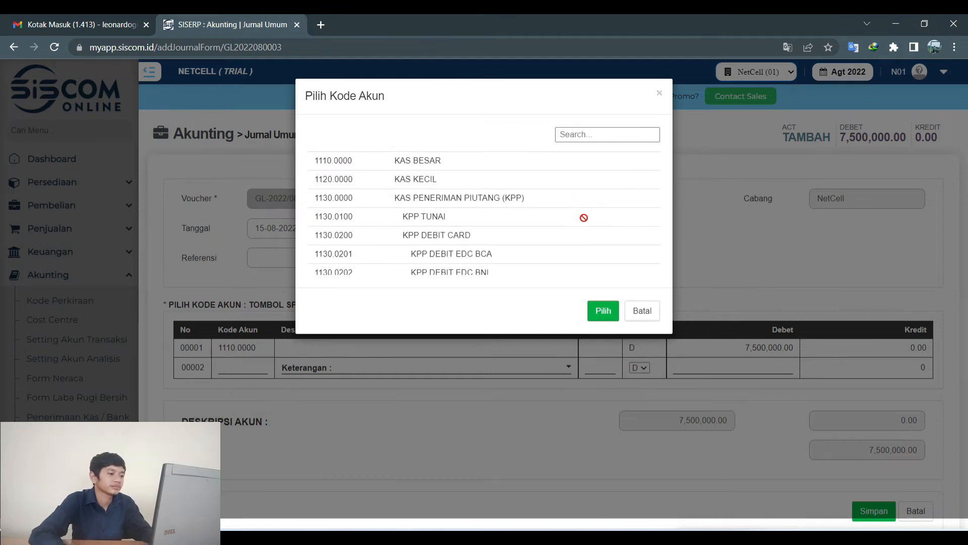
pyautogui.scroll(-15, 565, 214)
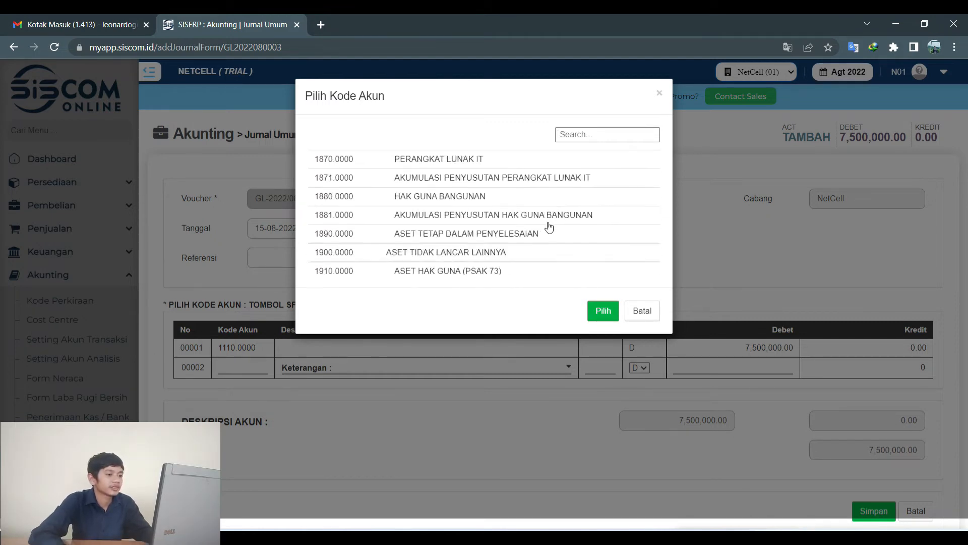
pyautogui.scroll(-10, 543, 226)
pyautogui.scroll(10, 536, 229)
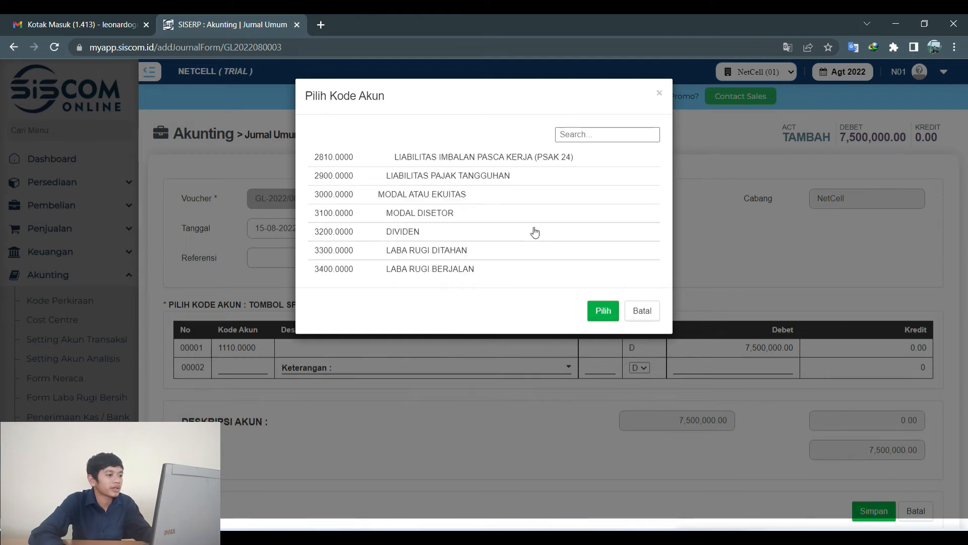
pyautogui.scroll(-2, 530, 236)
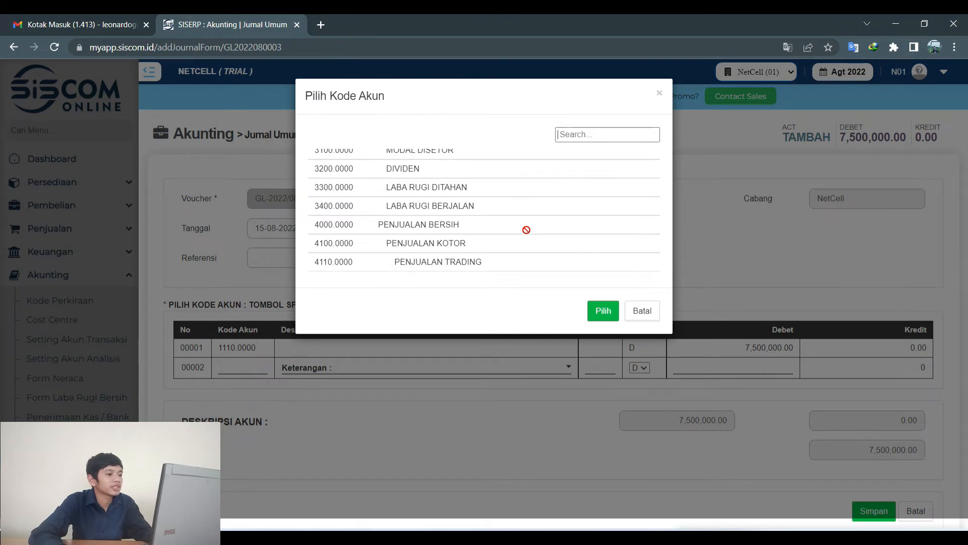
pyautogui.scroll(-3, 526, 229)
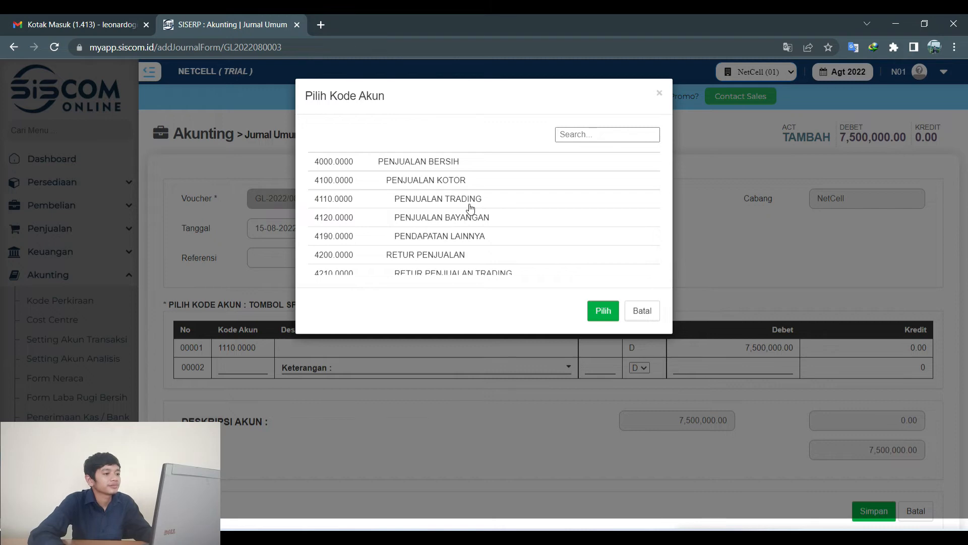
pyautogui.scroll(-3, 491, 235)
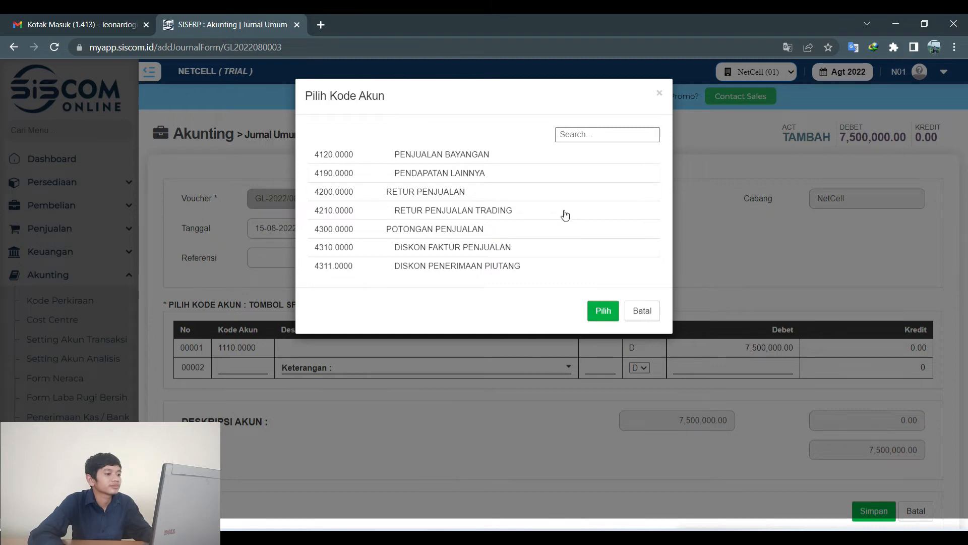
pyautogui.scroll(-3, 560, 217)
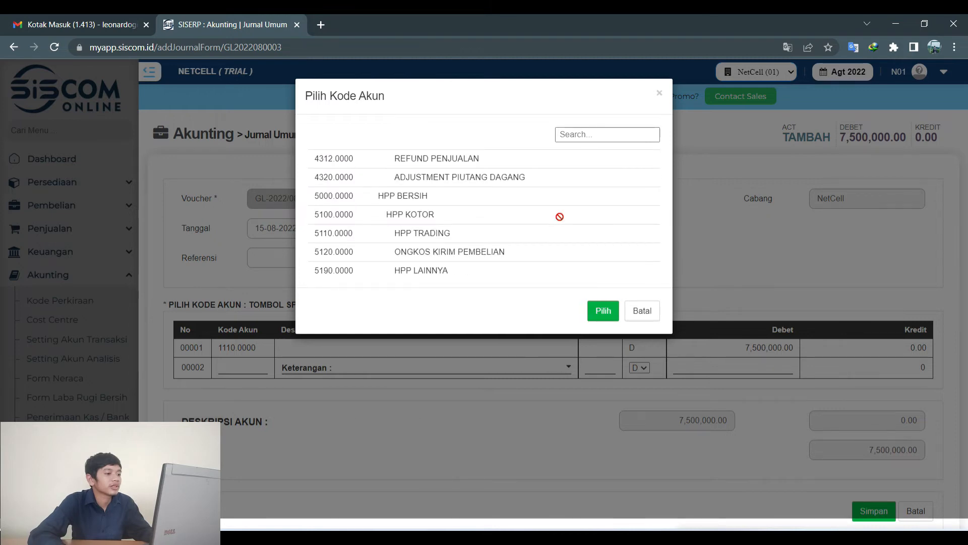
pyautogui.scroll(3, 461, 213)
pyautogui.scroll(3, 456, 213)
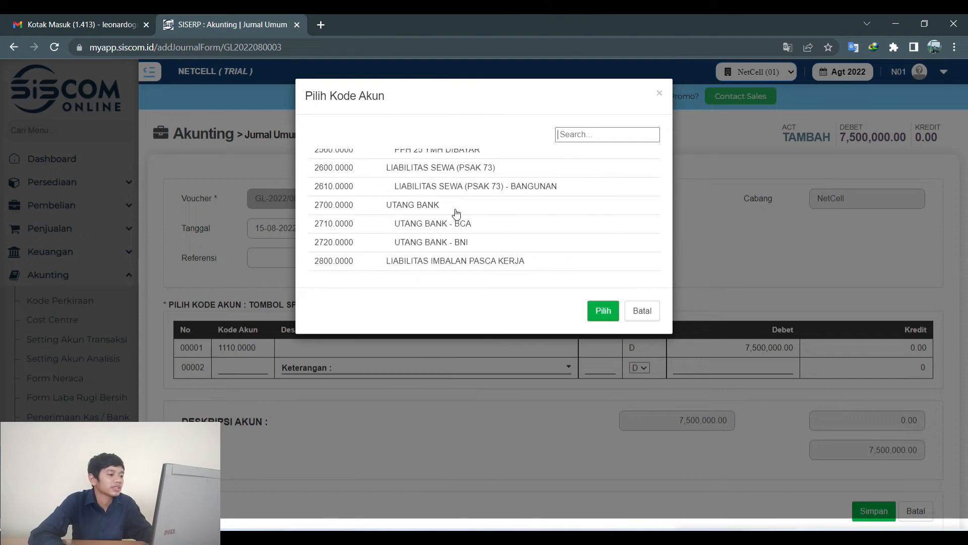
pyautogui.scroll(-2, 454, 210)
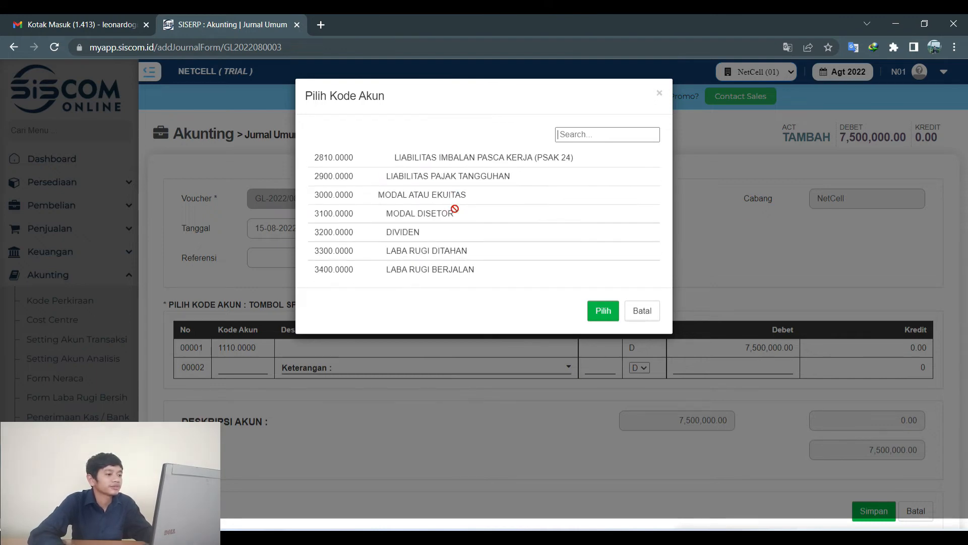
pyautogui.scroll(-1, 453, 210)
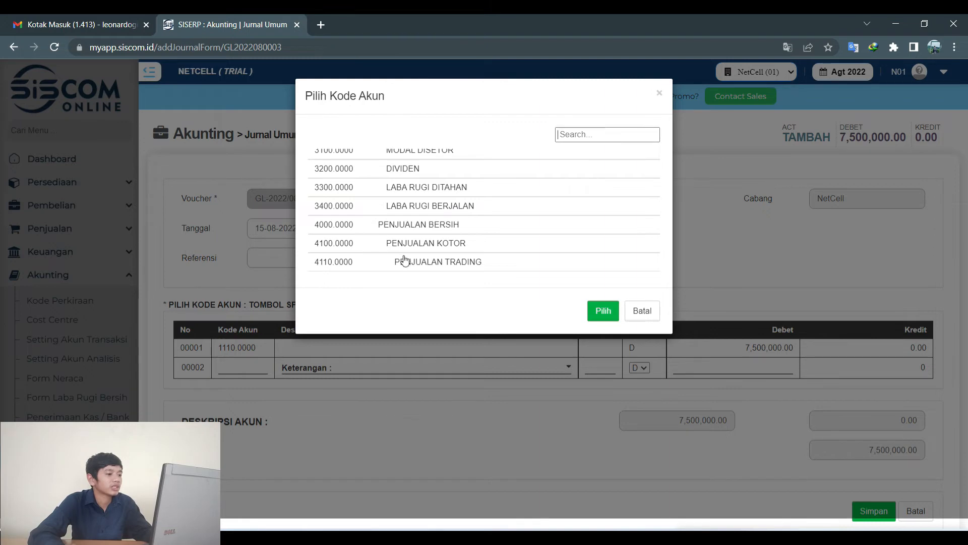
pyautogui.click(641, 311)
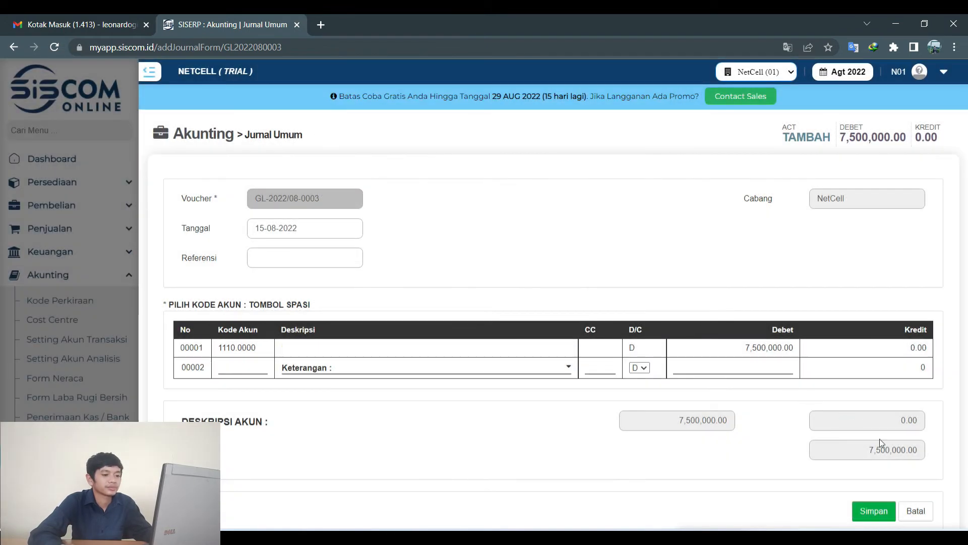
pyautogui.scroll(-1, 897, 448)
pyautogui.click(916, 454)
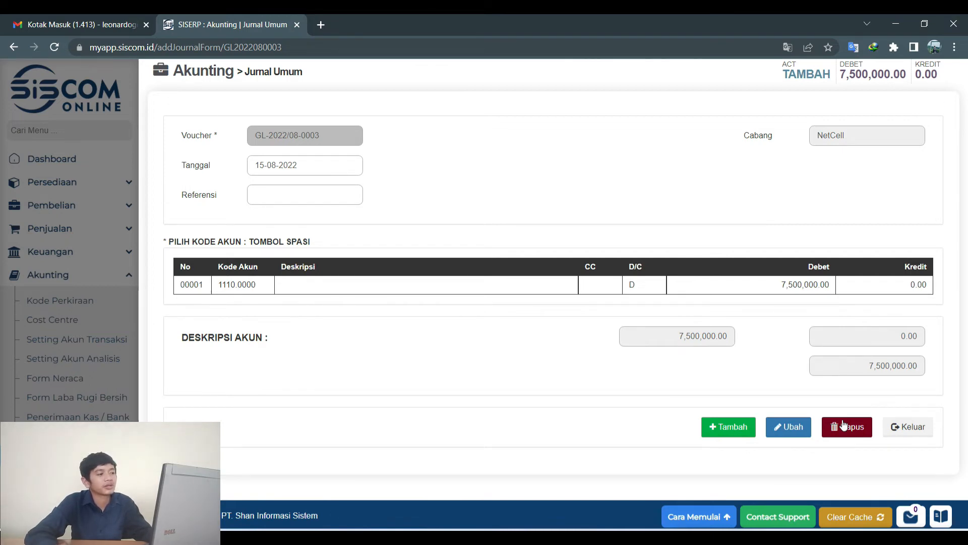
pyautogui.click(893, 427)
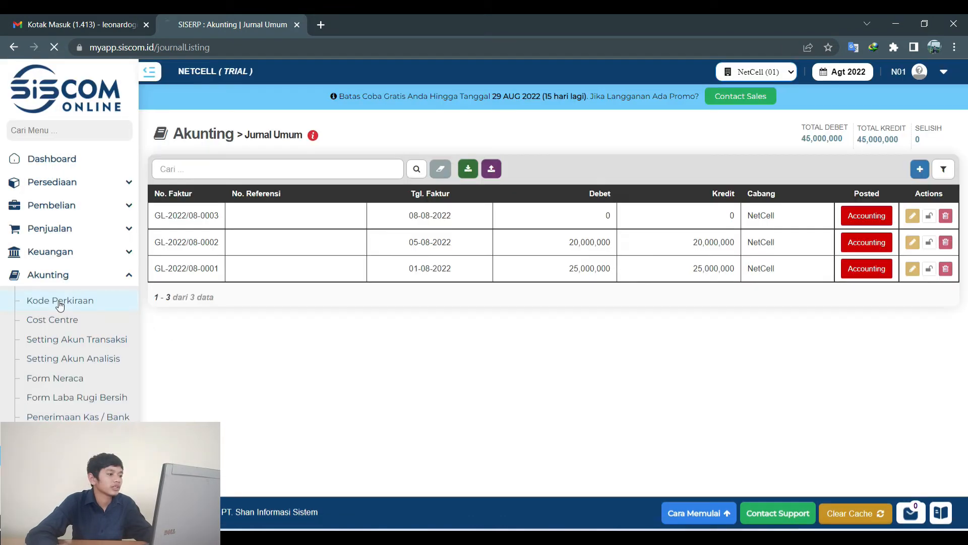
# In the chart of accounts, start new account 4111.1111 of type Detail.
pyautogui.click(60, 301)
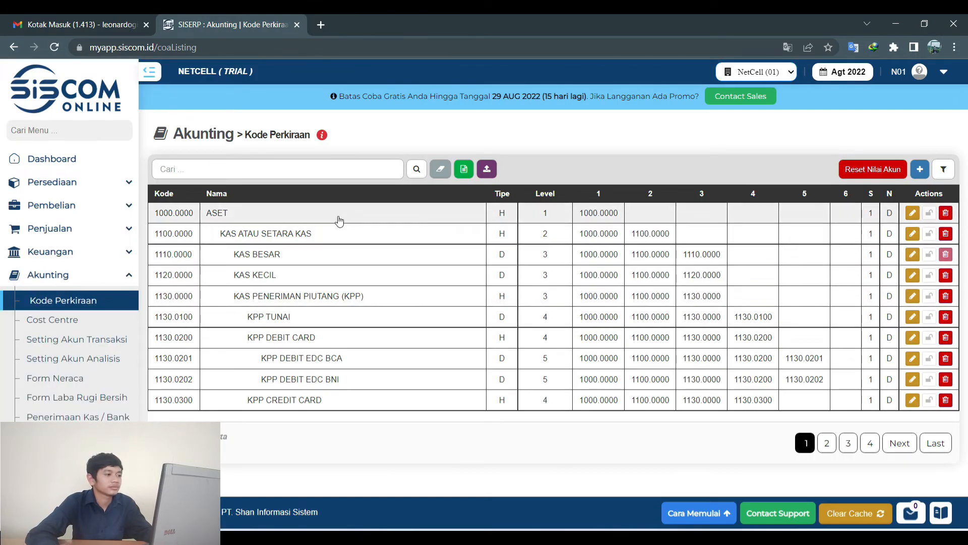
pyautogui.click(921, 170)
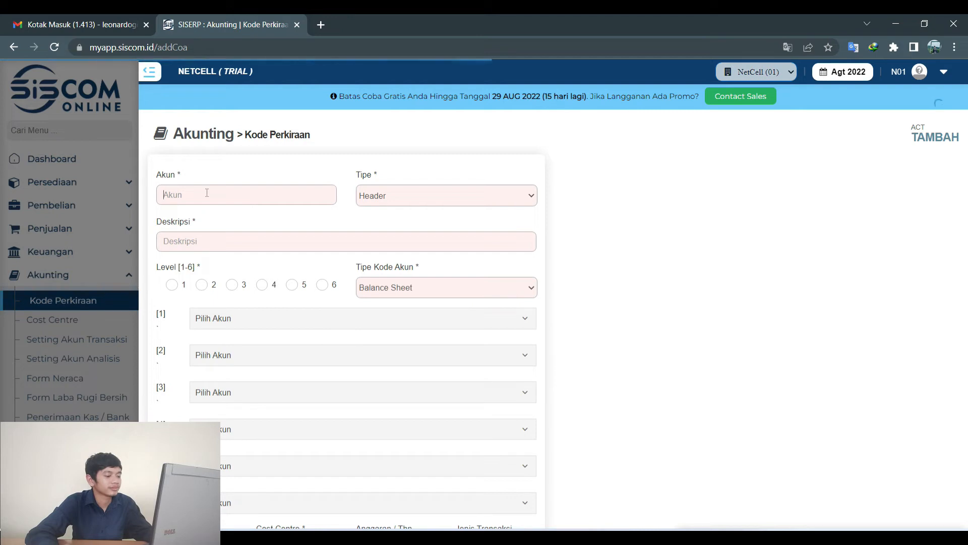
pyautogui.write('4')
pyautogui.press('BackSpace')
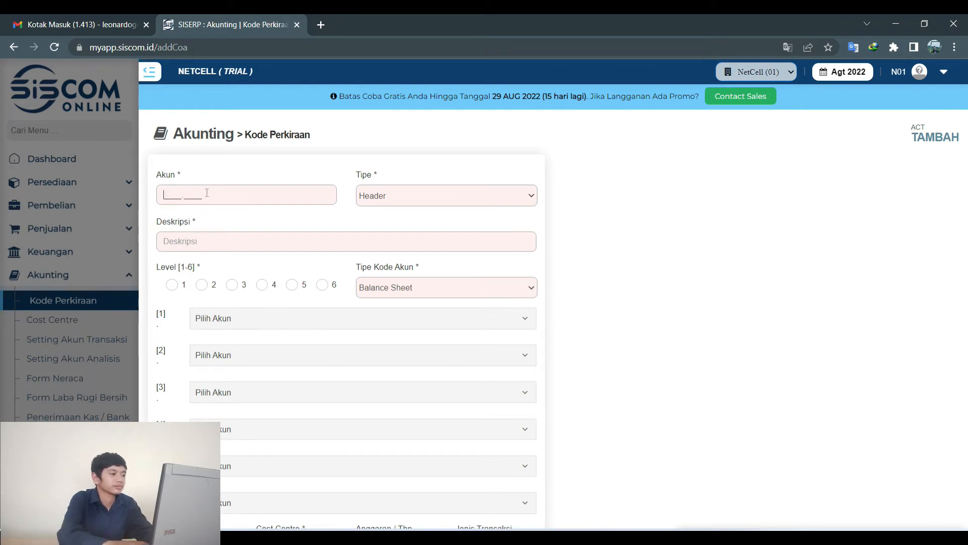
pyautogui.write('4')
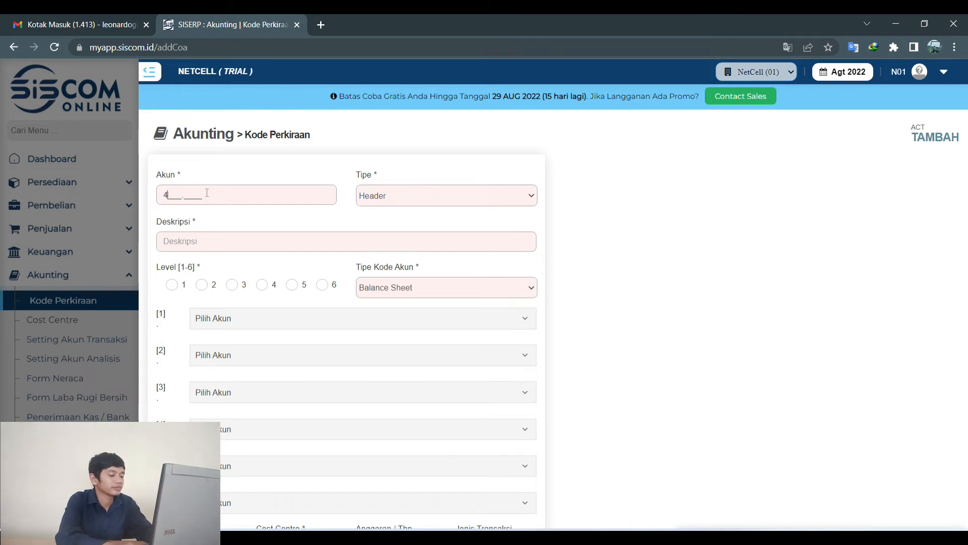
pyautogui.write('111.1111')
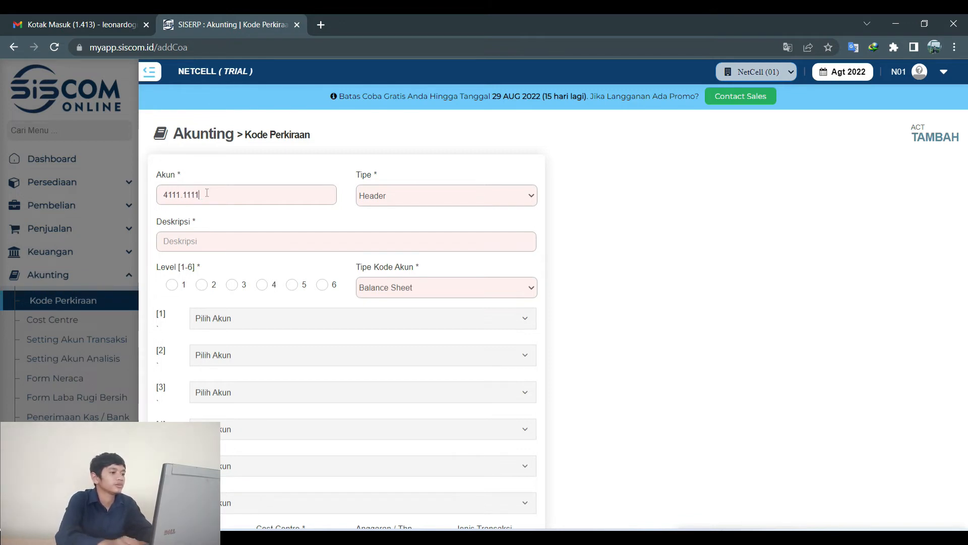
pyautogui.click(411, 189)
pyautogui.click(415, 209)
# Describe it as PENDAPATAN JASA, level 1, Kredit balance, and save the account.
pyautogui.click(336, 235)
pyautogui.write('PENDAPATAN JASA')
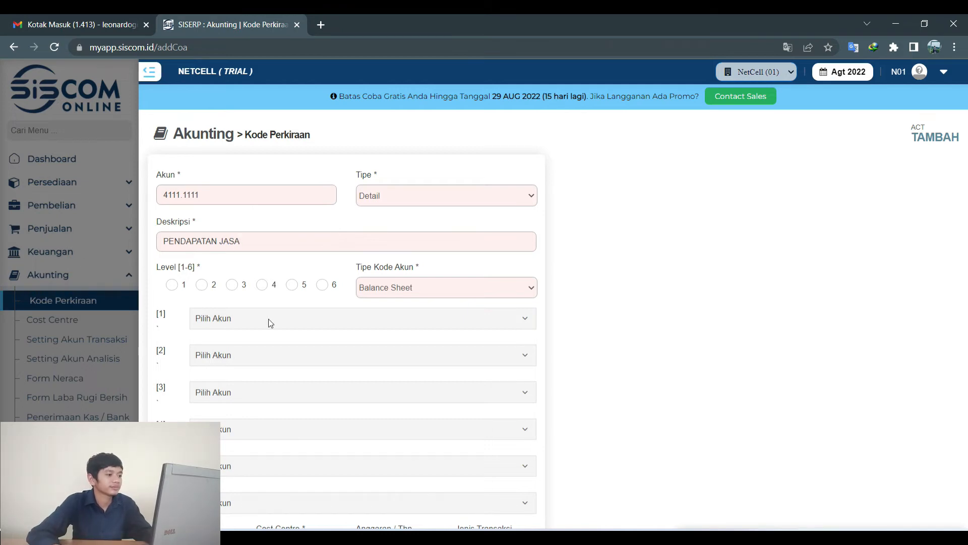
pyautogui.scroll(-1, 272, 316)
pyautogui.click(172, 228)
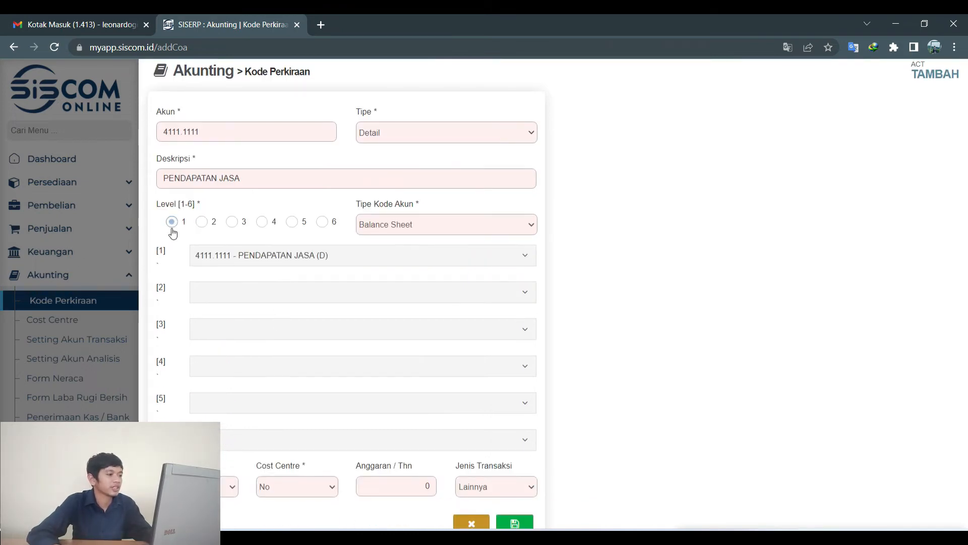
pyautogui.scroll(-1, 304, 302)
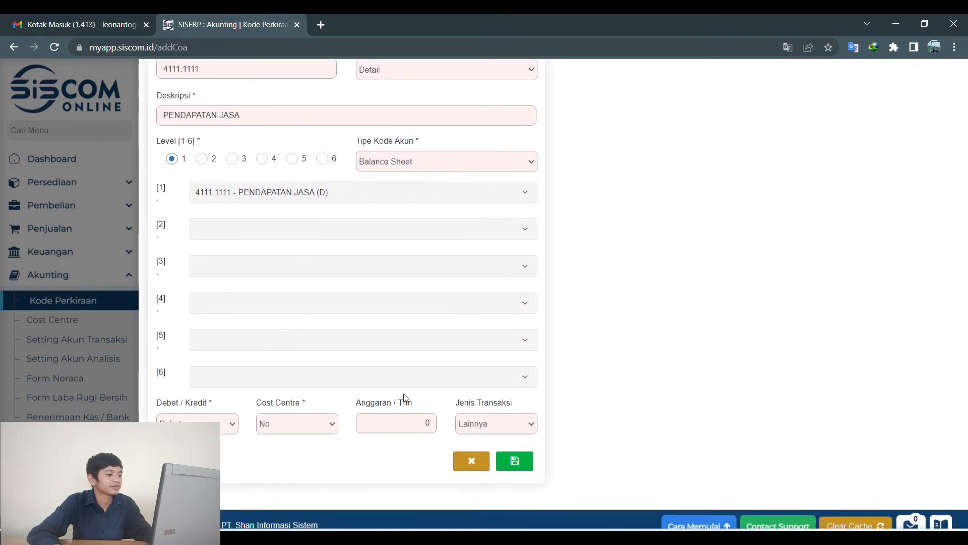
pyautogui.click(224, 426)
pyautogui.click(220, 454)
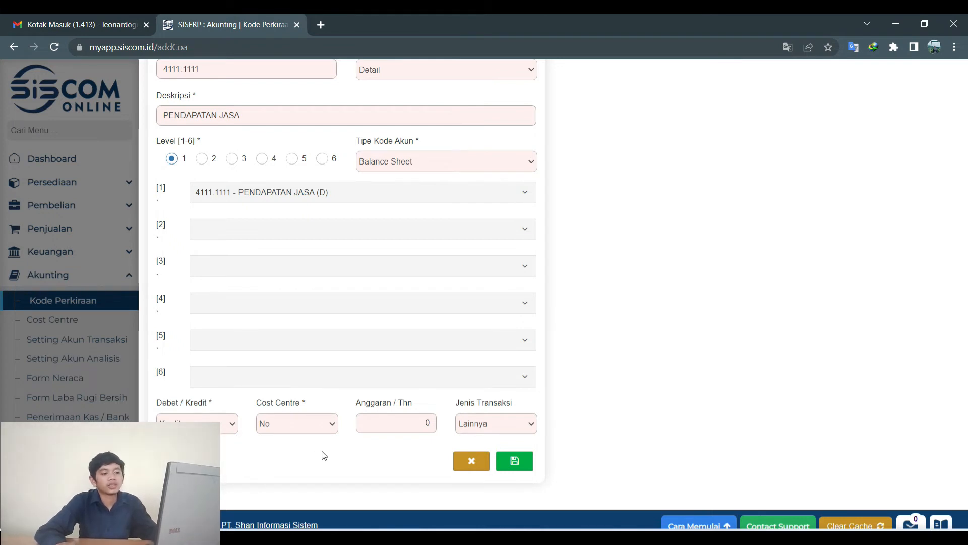
pyautogui.click(524, 468)
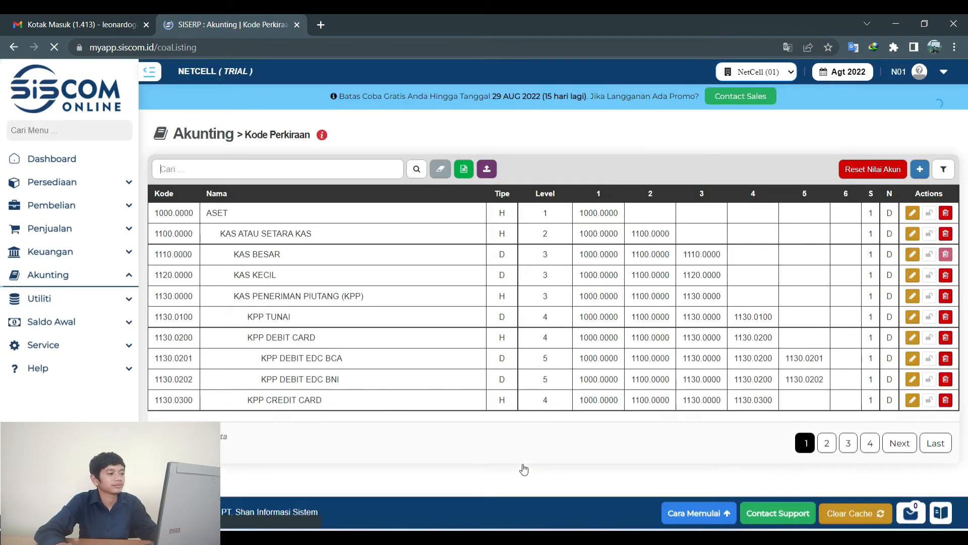
pyautogui.hotkey('alt', 'Tab')
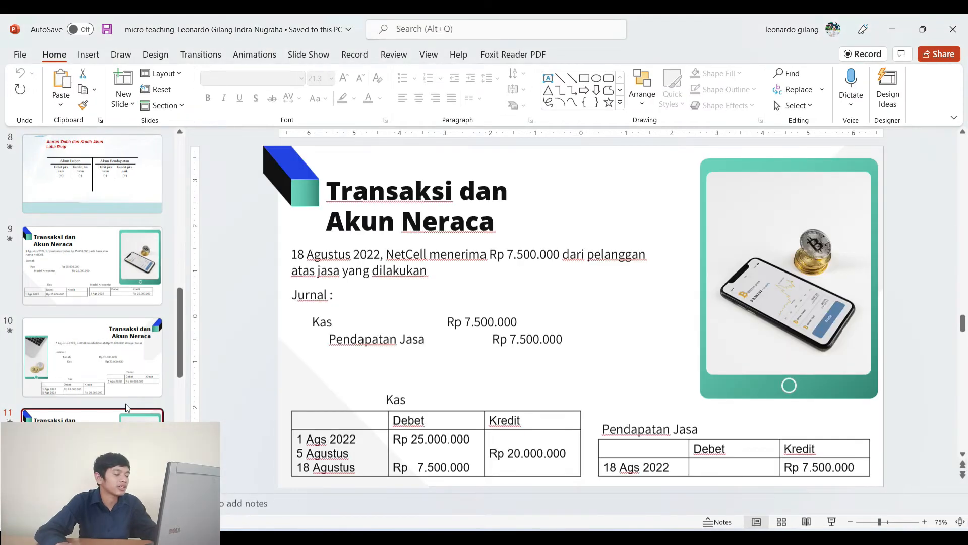
# Show slide 12's 1.350.000 Perlengkapan purchase, then return to the SISCOM chart of accounts.
pyautogui.scroll(-5, 126, 403)
pyautogui.click(83, 301)
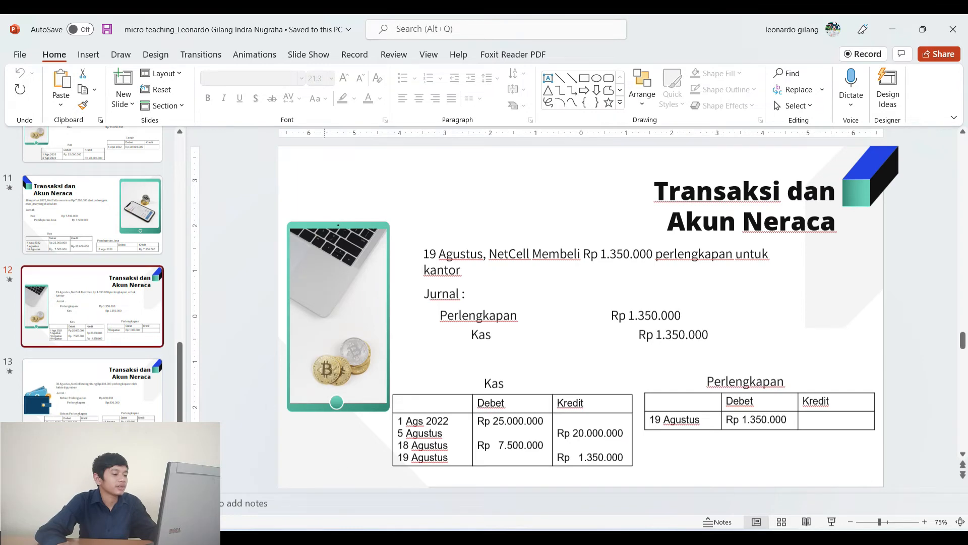
pyautogui.moveTo(540, 538)
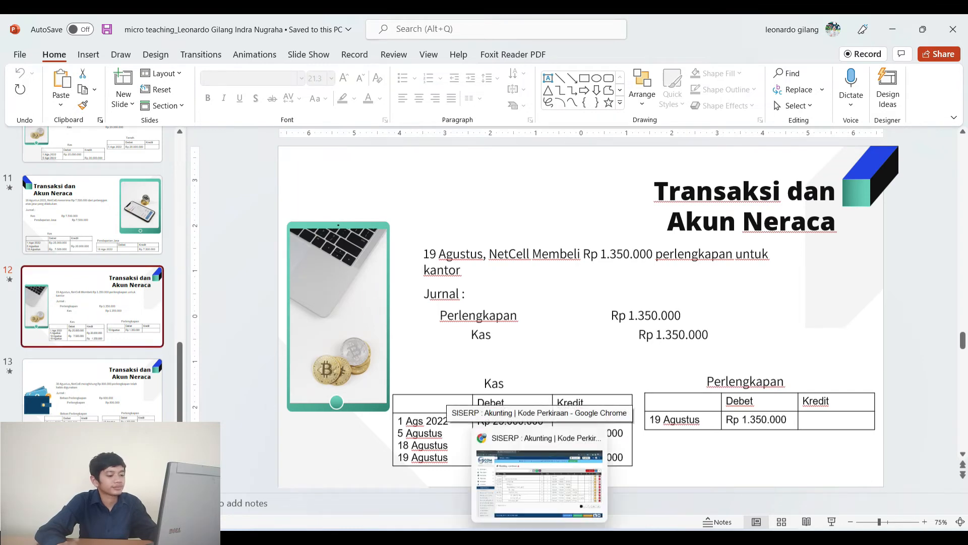
pyautogui.click(539, 479)
# Search the chart of accounts for 'perlengkapan'.
pyautogui.write('perlen')
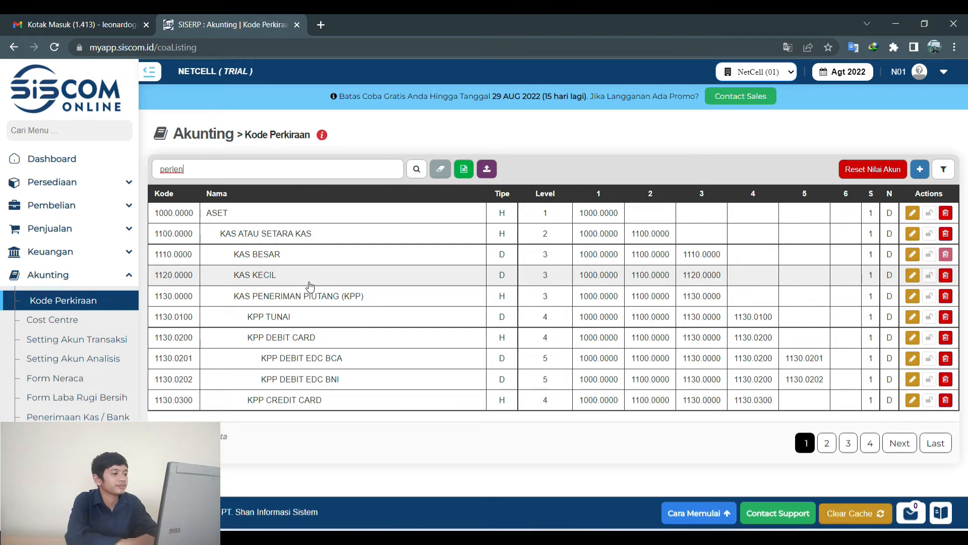
pyautogui.write('gkapan')
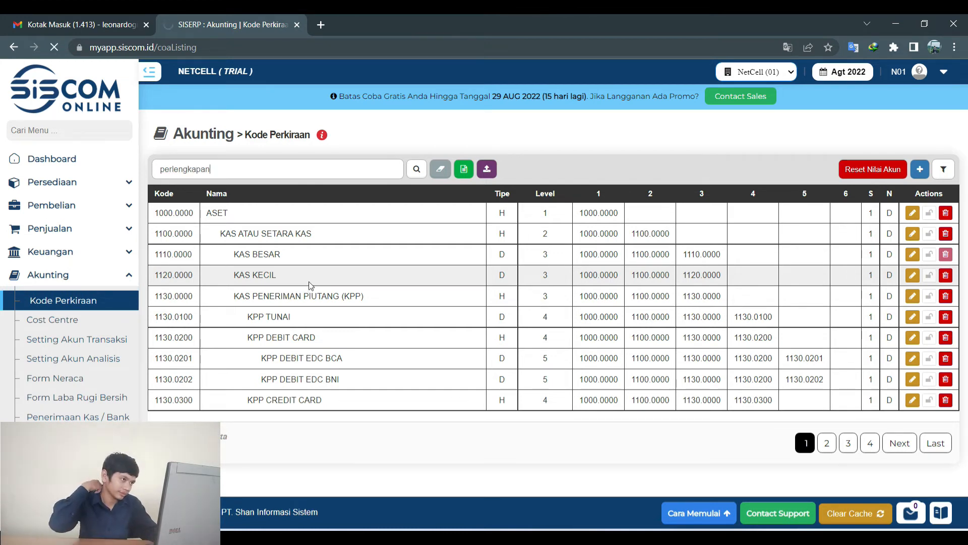
pyautogui.press('Return')
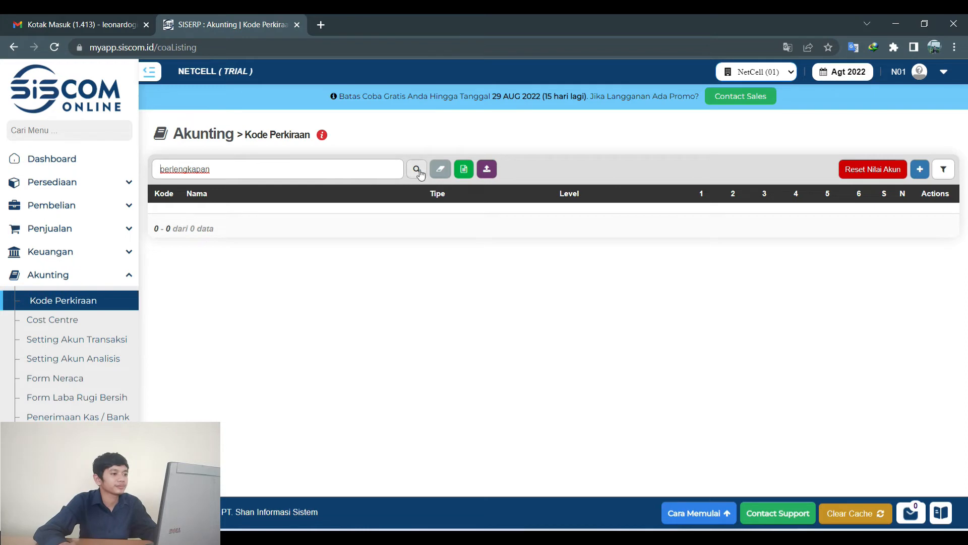
pyautogui.click(441, 169)
# Add detail account 1111.2222 PERLENGKAPAN at level 2 under ASET and save it.
pyautogui.click(922, 169)
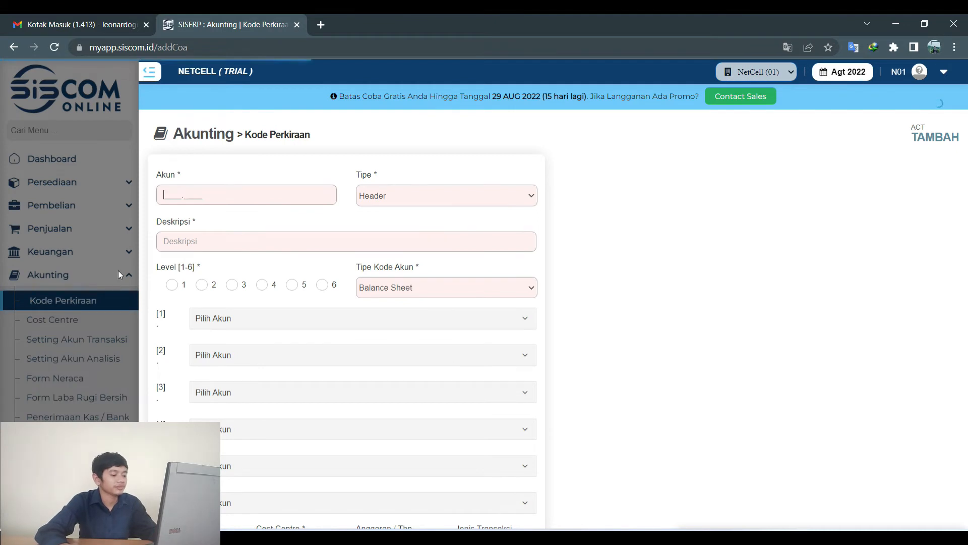
pyautogui.write('11')
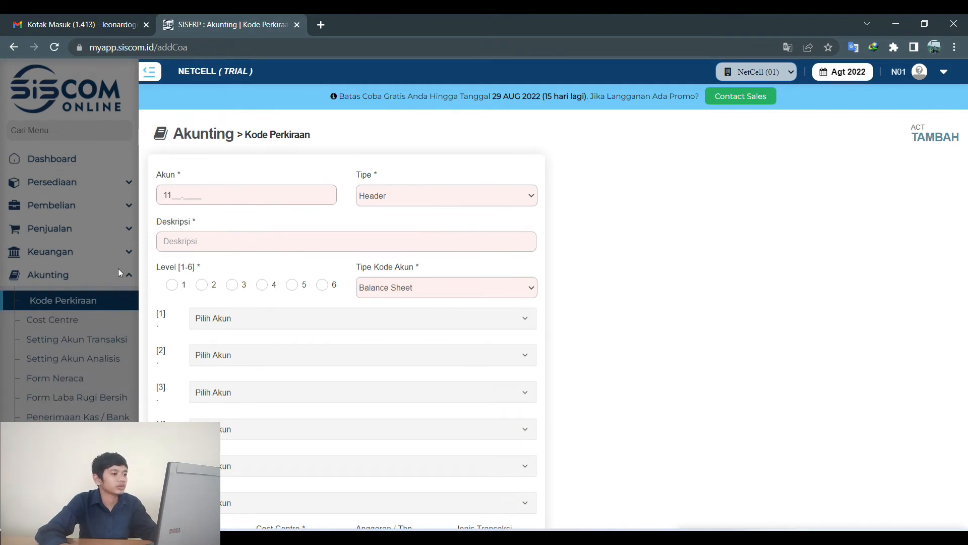
pyautogui.write('11.2222')
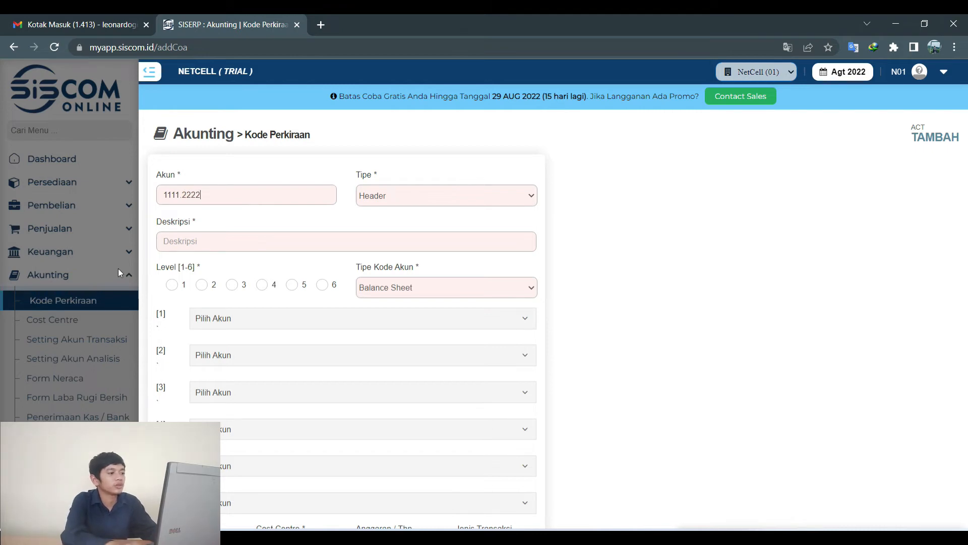
pyautogui.click(470, 190)
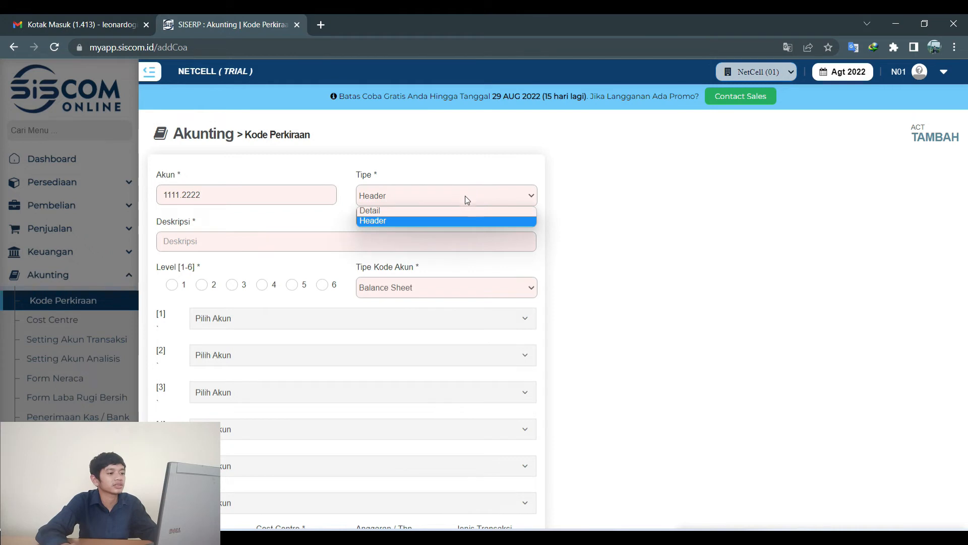
pyautogui.click(443, 212)
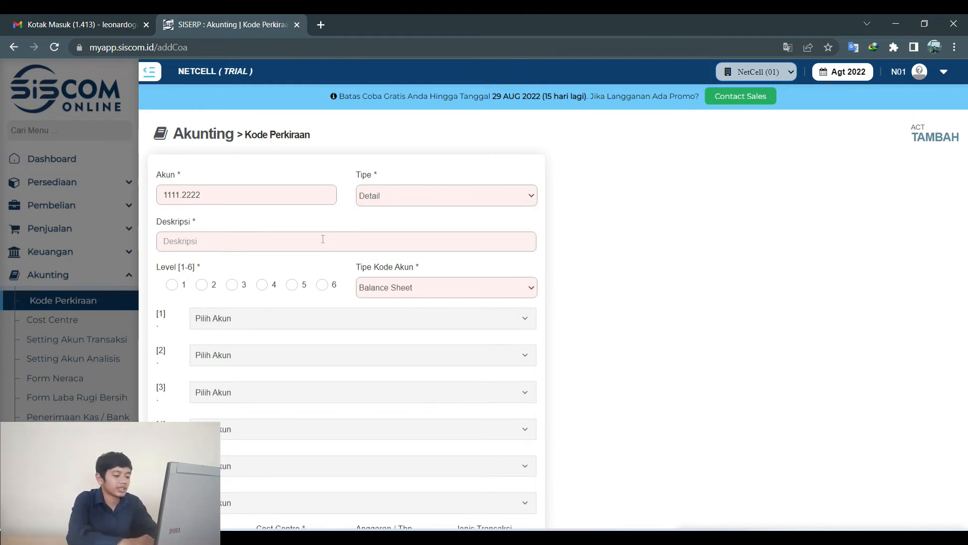
pyautogui.write('PERLENGKAPAN')
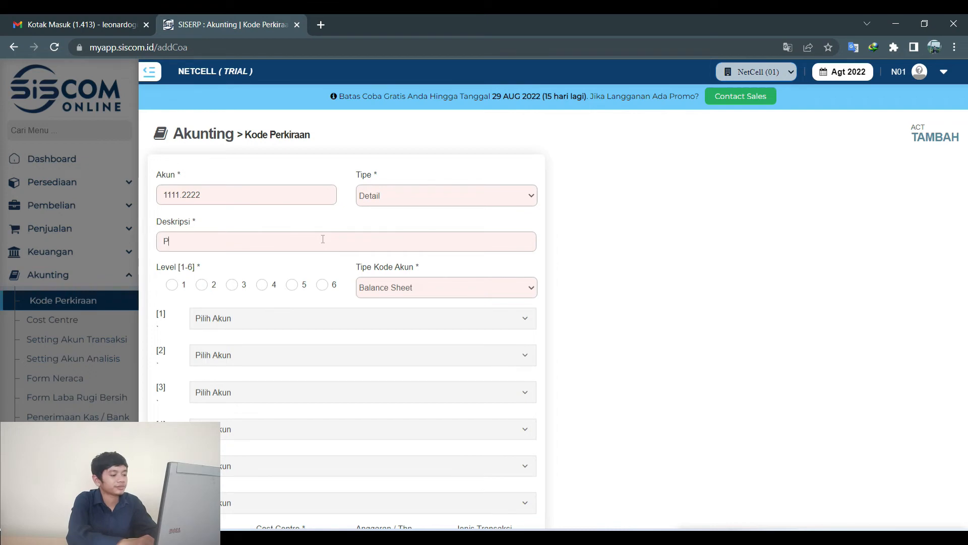
pyautogui.scroll(-3, 302, 227)
pyautogui.click(230, 159)
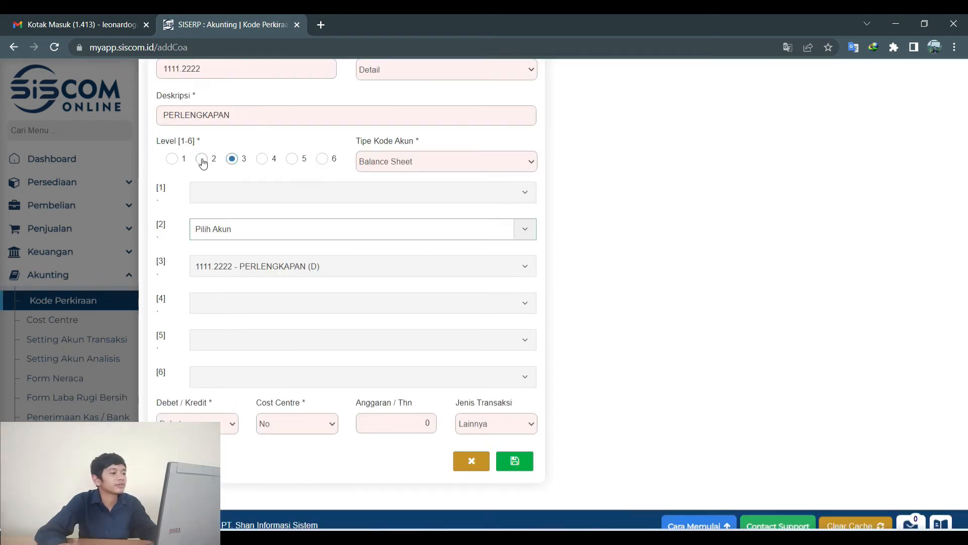
pyautogui.click(202, 159)
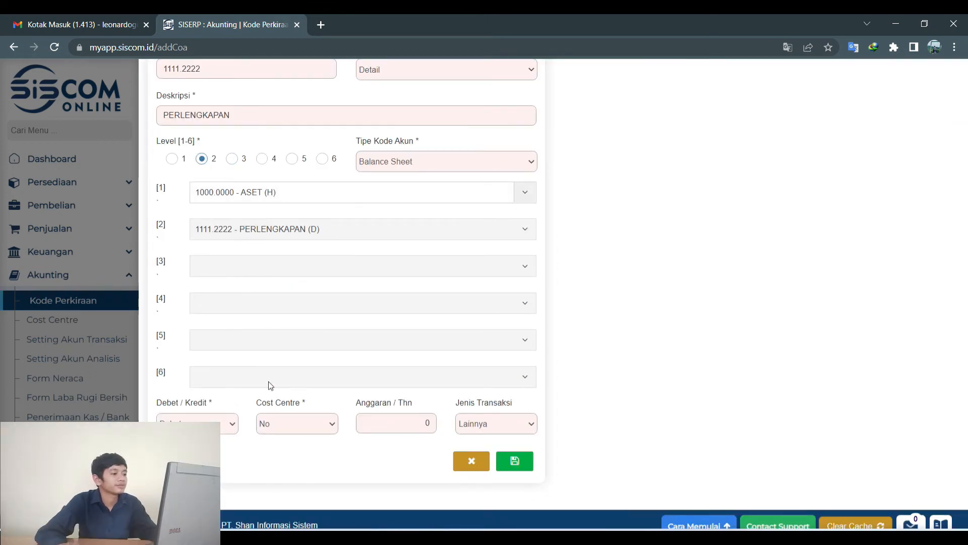
pyautogui.click(514, 461)
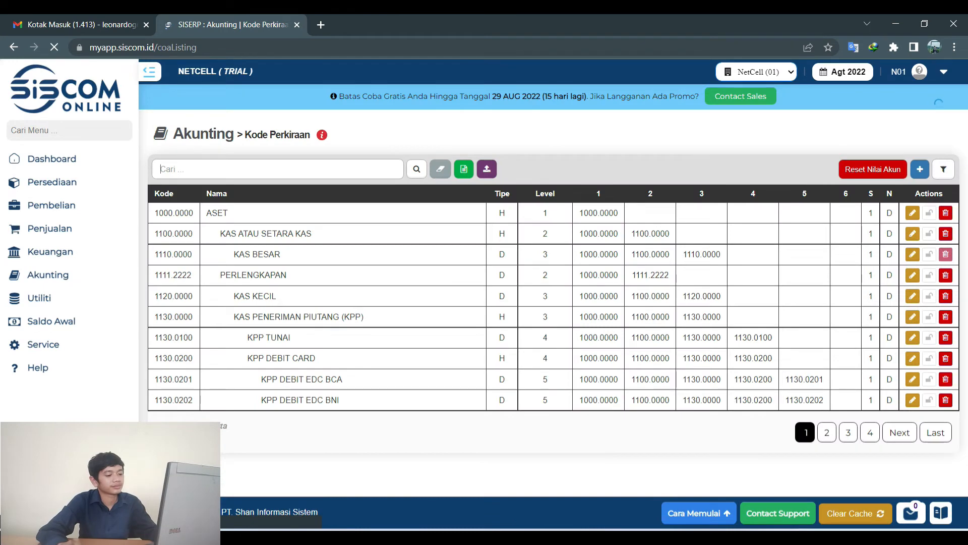
# Review slide 13's Beban Perlengkapan entry and return to the chart of accounts.
pyautogui.click(522, 539)
pyautogui.click(139, 379)
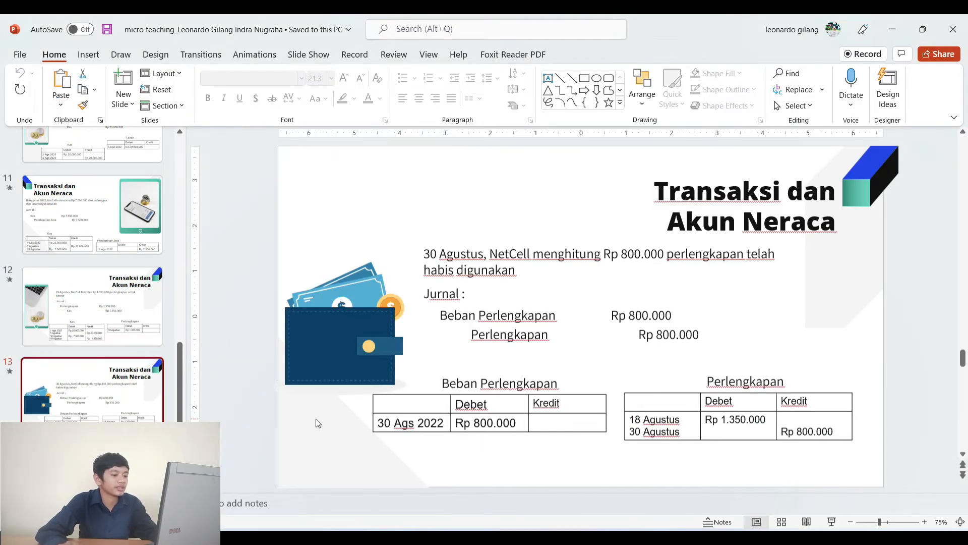
pyautogui.hotkey('alt', 'Tab')
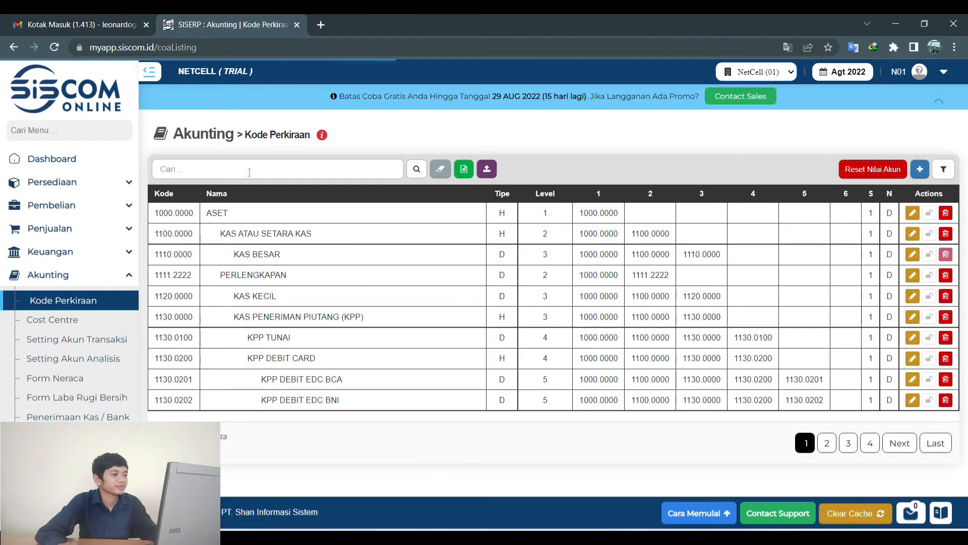
# Search the chart of accounts for 'beban per'.
pyautogui.click(249, 172)
pyautogui.write('beban')
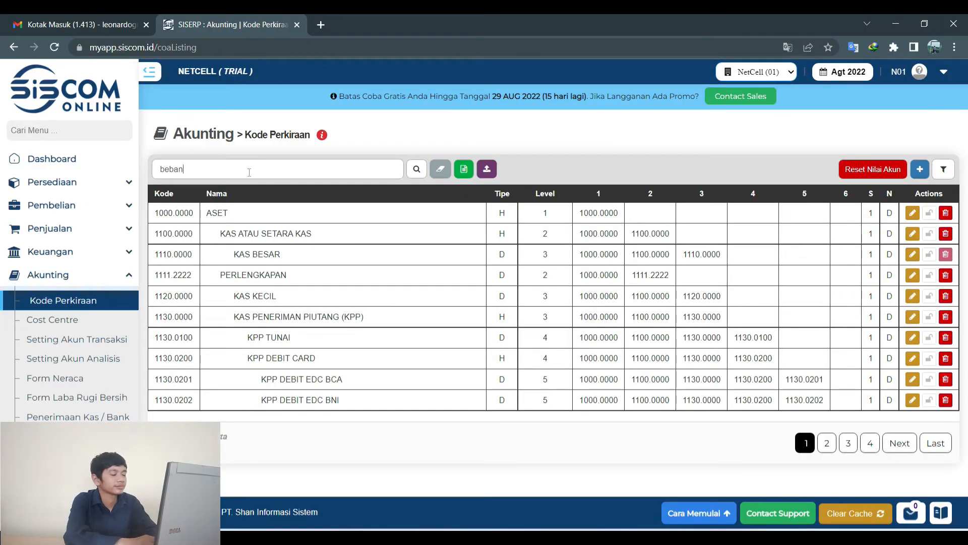
pyautogui.write(' per')
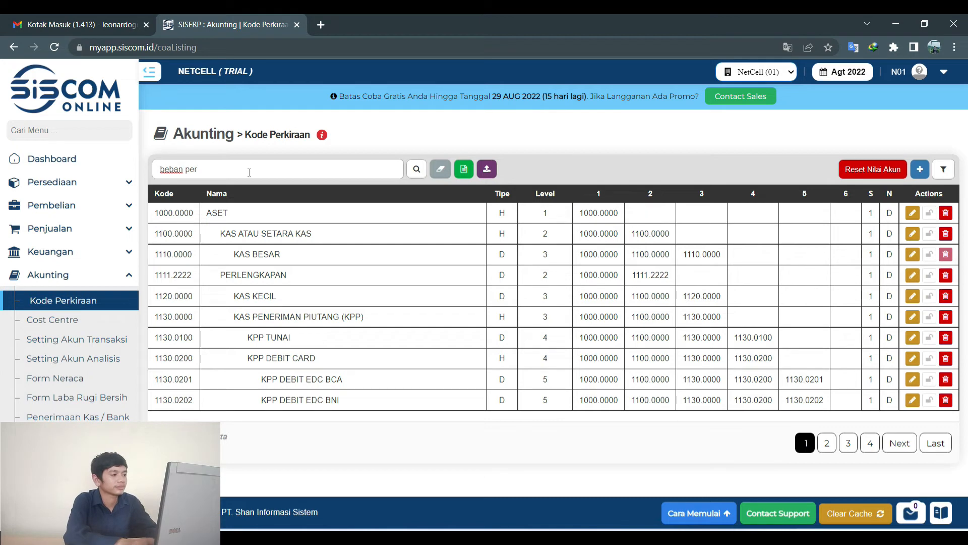
pyautogui.press('Return')
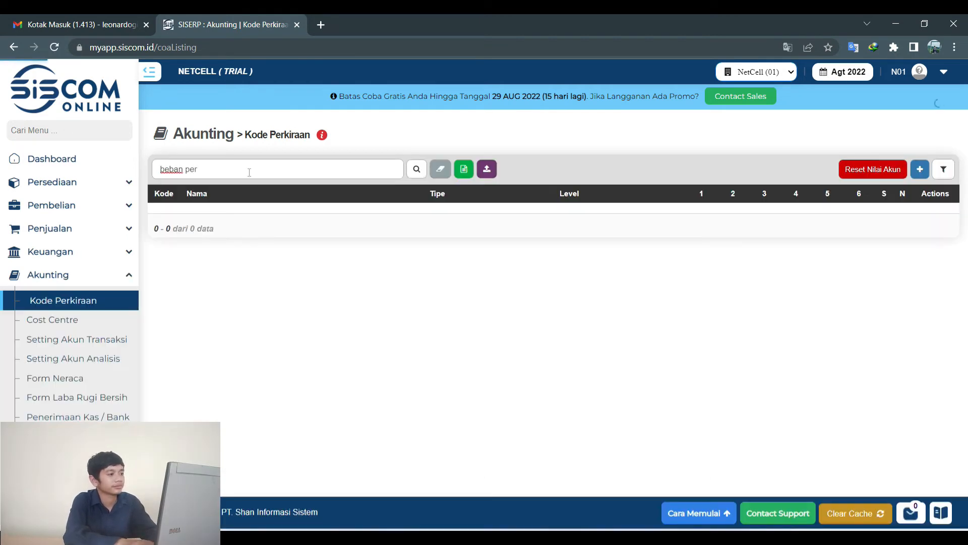
pyautogui.press('Return')
pyautogui.press('Return')
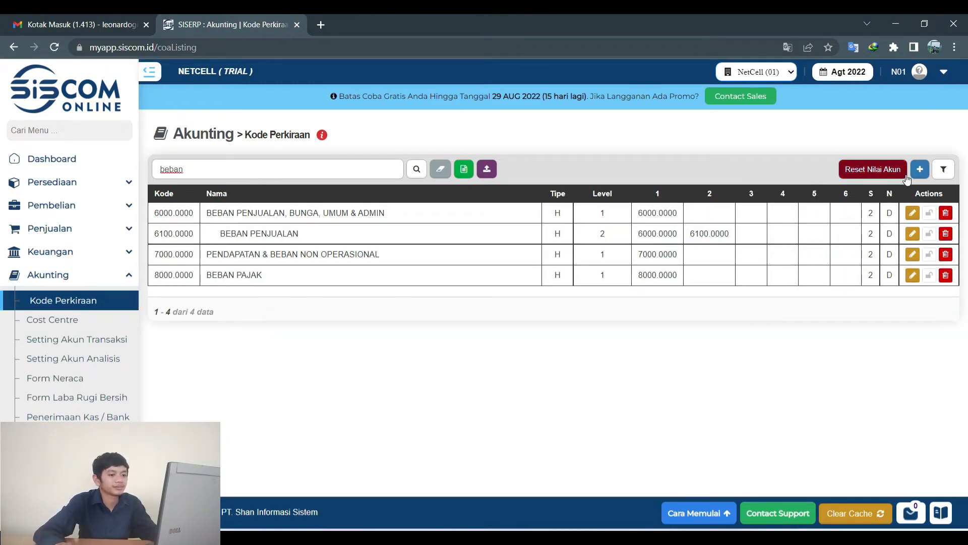
# Start a new Detail account 5111.2222 named BEBAN PENJUALAN at level 2.
pyautogui.click(925, 170)
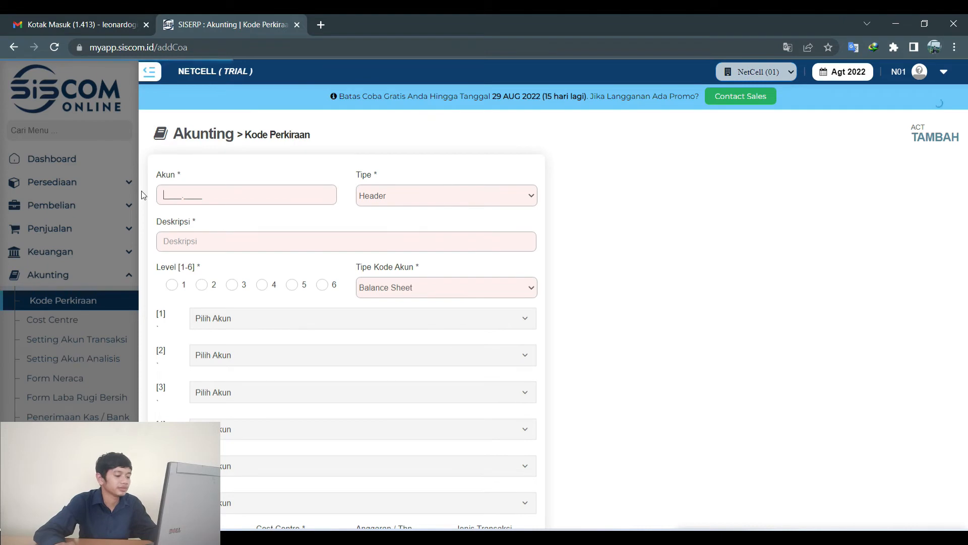
pyautogui.write('5111.2222')
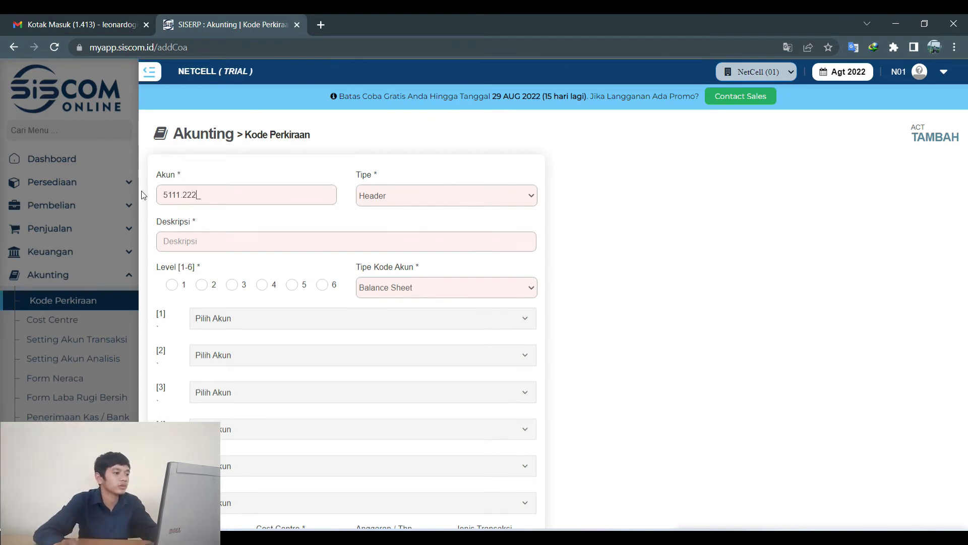
pyautogui.click(377, 196)
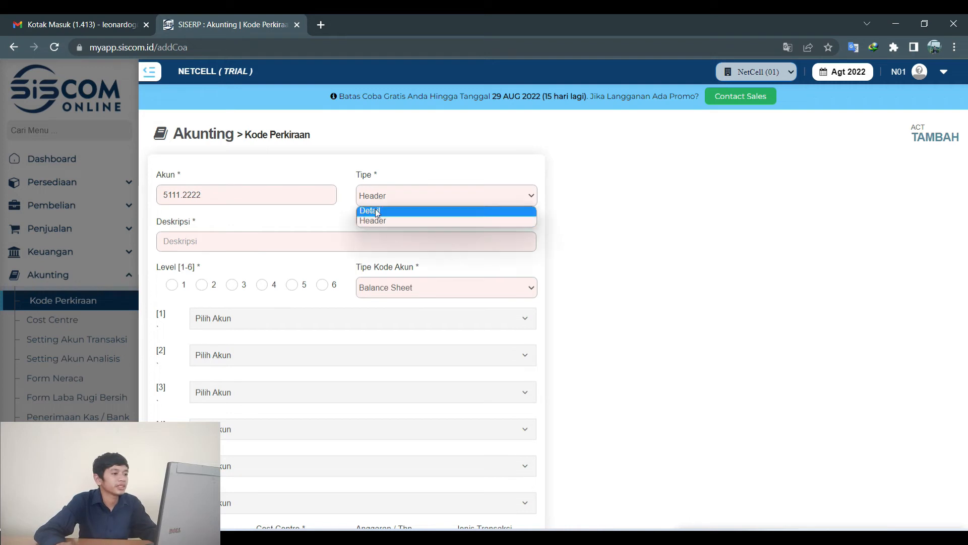
pyautogui.click(367, 208)
pyautogui.write('BEBAN')
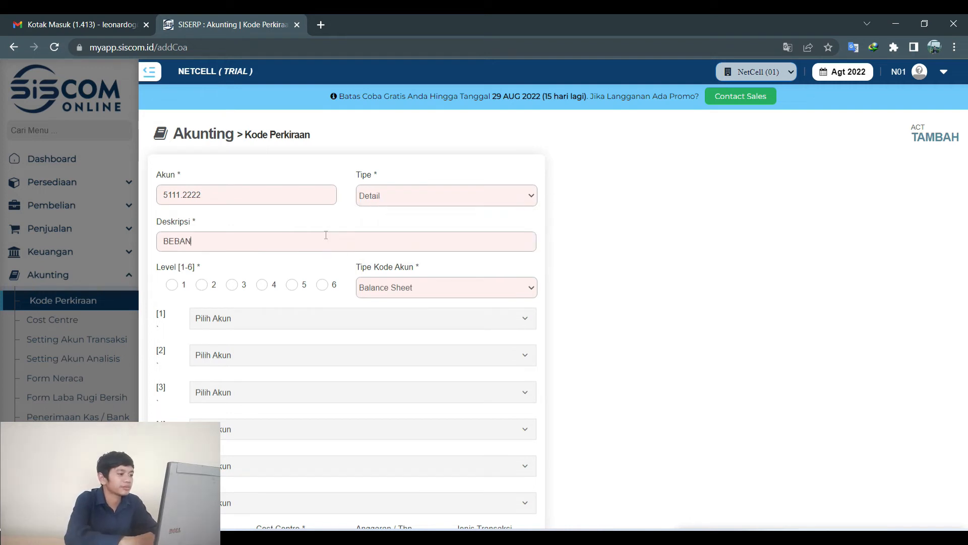
pyautogui.write(' PENJUaLAN')
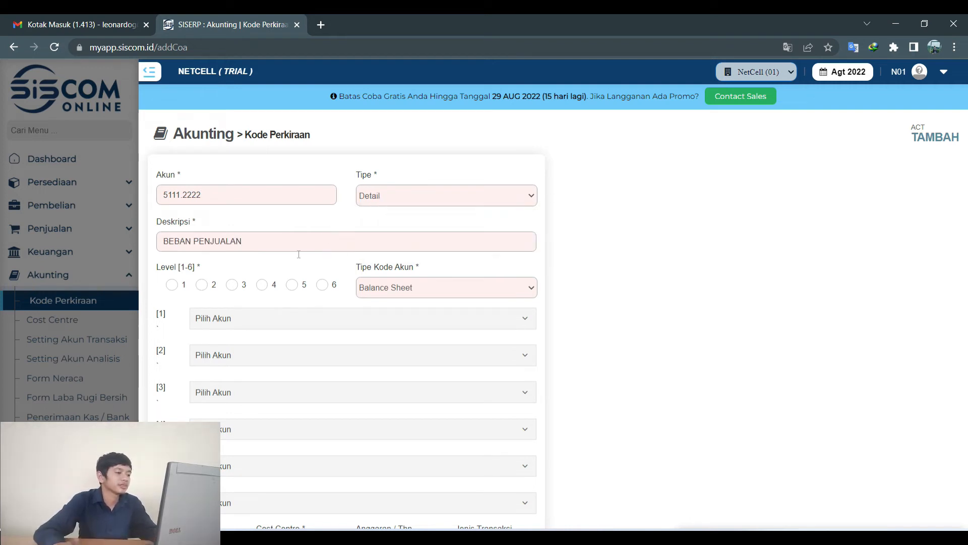
pyautogui.click(200, 286)
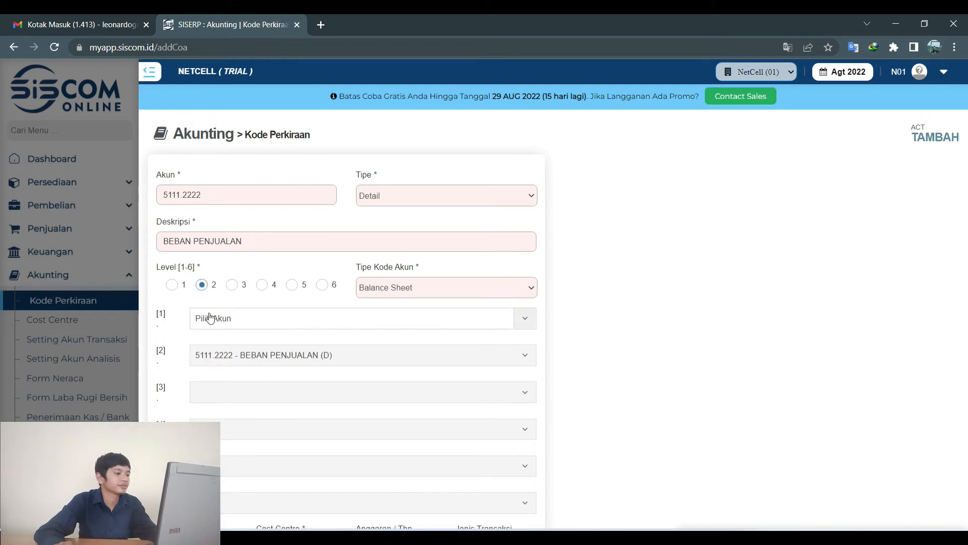
# Set parent account 6000.0000, save it, and return to slide 14 in PowerPoint.
pyautogui.click(212, 318)
pyautogui.scroll(-1, 301, 437)
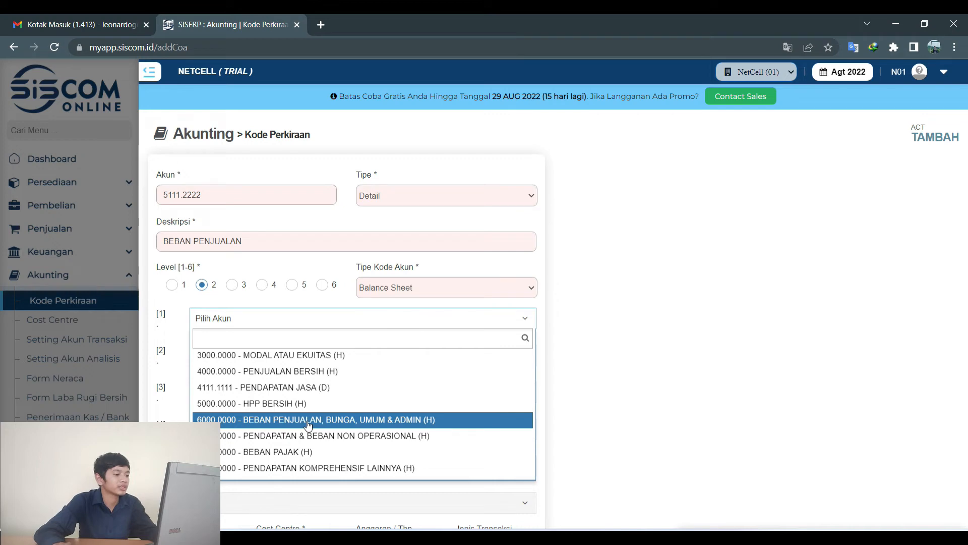
pyautogui.click(307, 421)
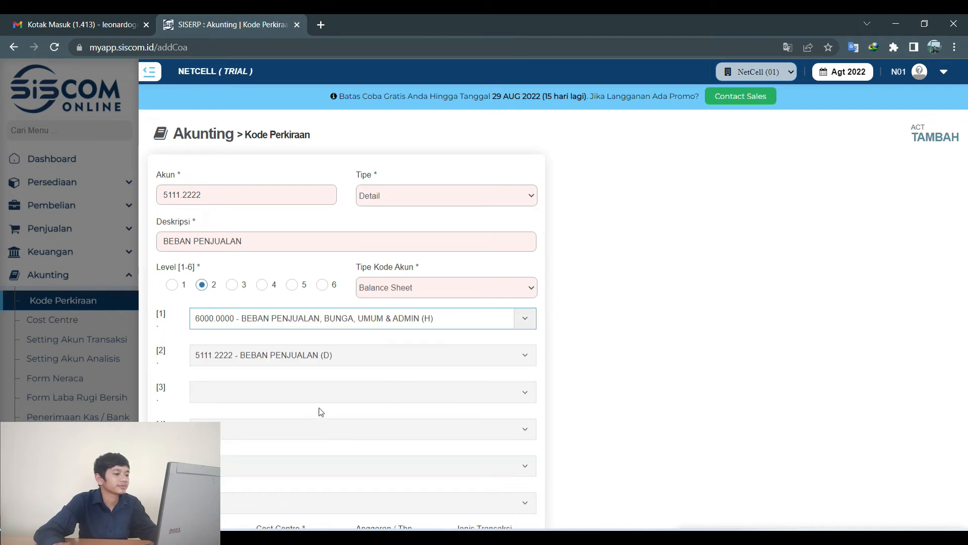
pyautogui.scroll(-1, 420, 394)
pyautogui.scroll(-2, 422, 398)
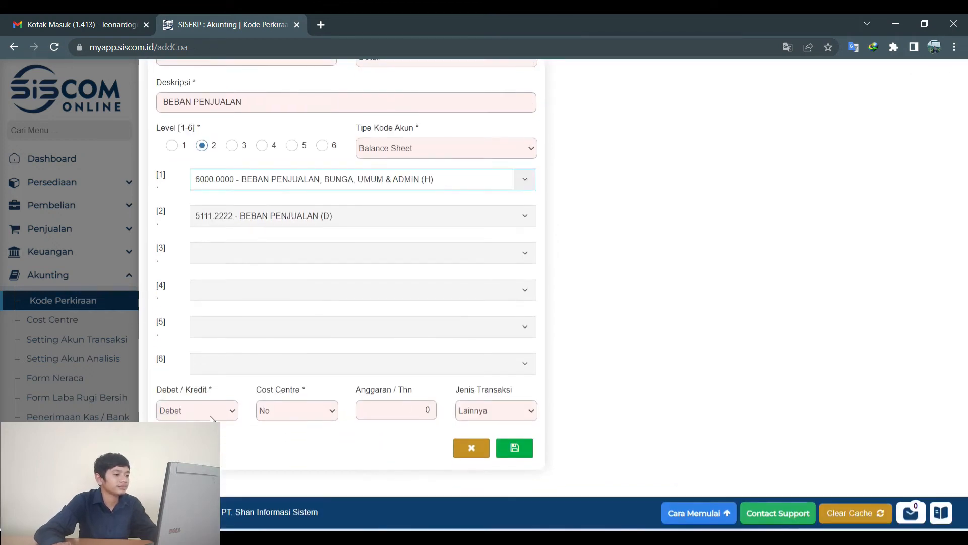
pyautogui.click(516, 451)
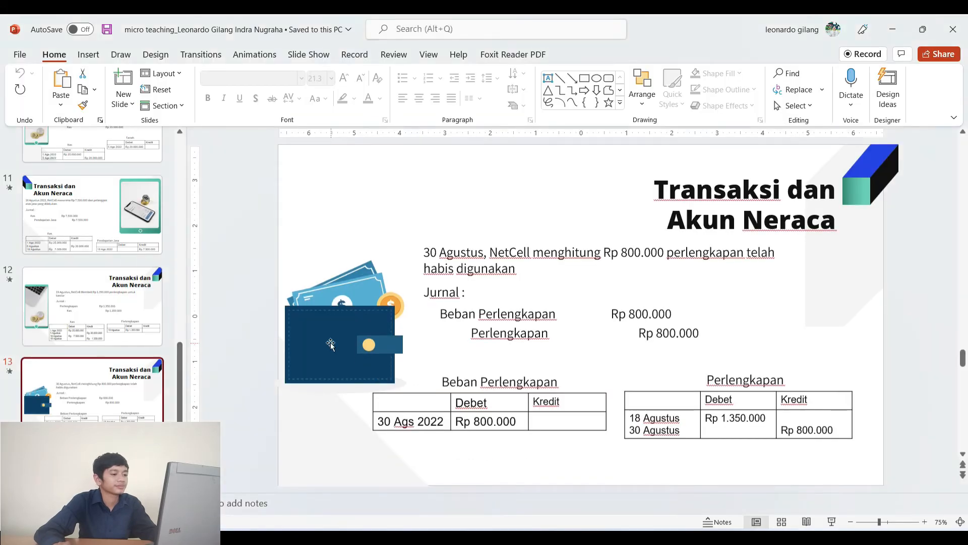
pyautogui.scroll(-2, 51, 397)
pyautogui.scroll(-1, 54, 400)
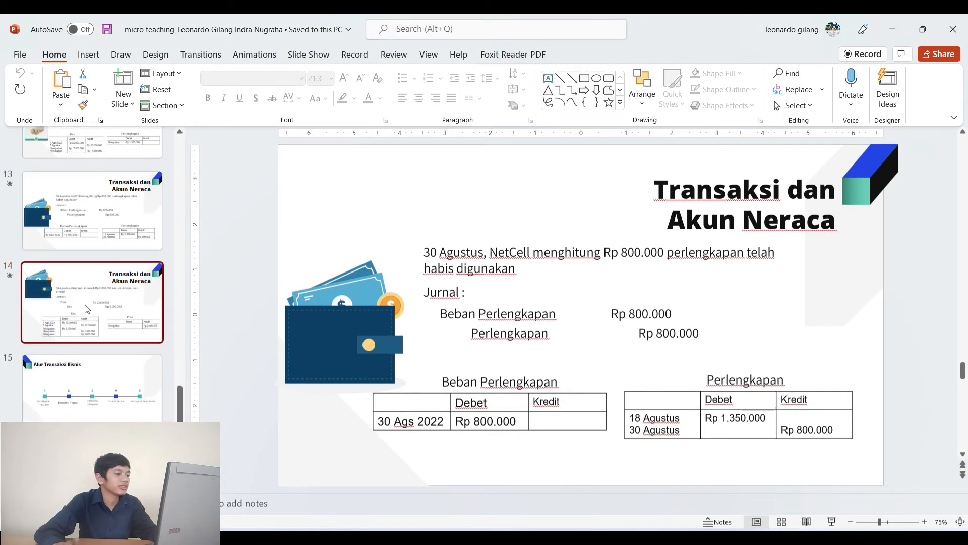
pyautogui.click(85, 304)
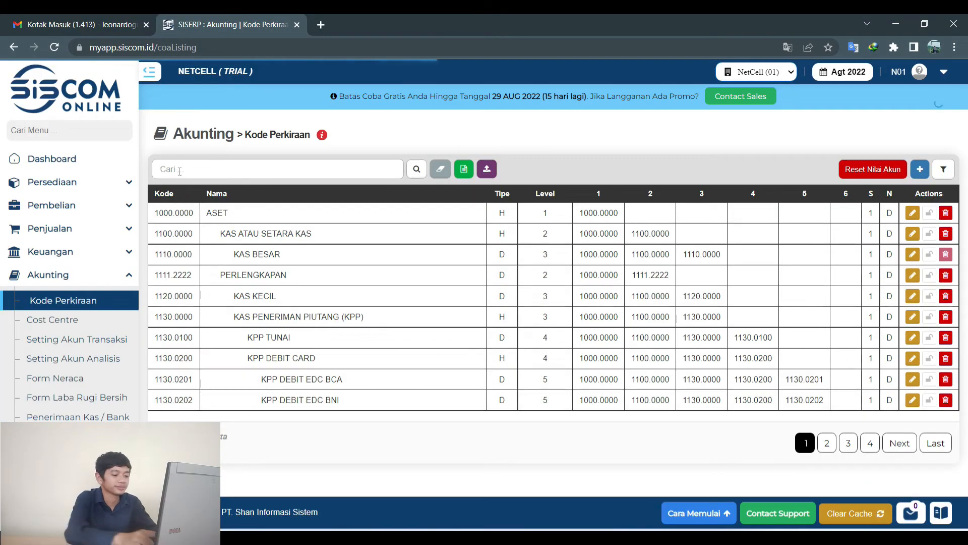
# Search the accounts for 'prive', then clear the search to reload the full list.
pyautogui.click(179, 171)
pyautogui.write('prive')
pyautogui.press('Return')
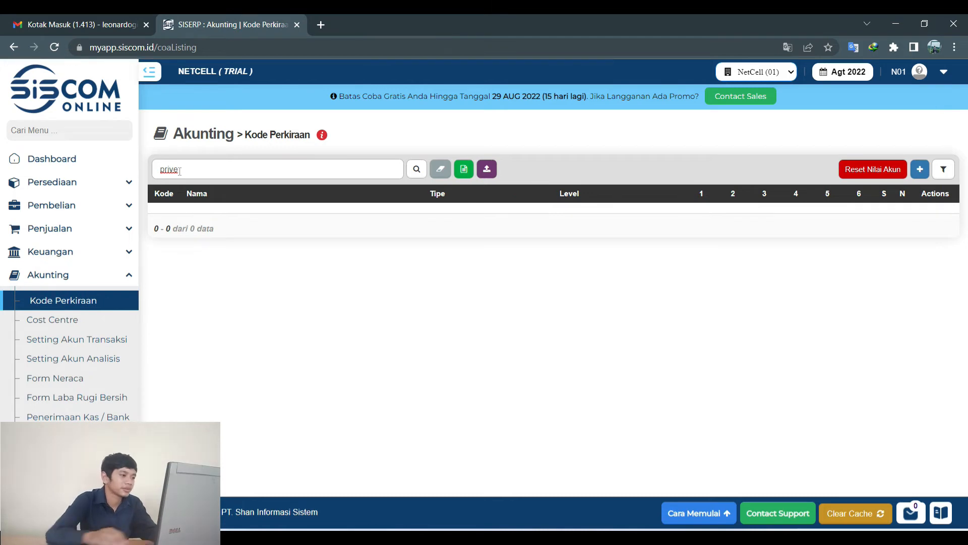
pyautogui.moveTo(181, 171); pyautogui.dragTo(142, 171)
pyautogui.press('BackSpace')
pyautogui.press('Return')
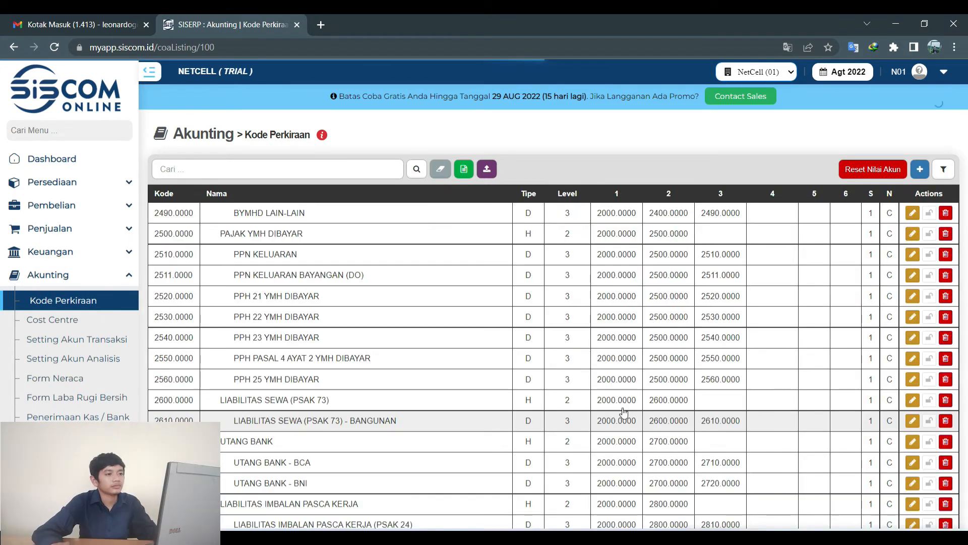
# Start a new Detail account 3111.2222 described as PRIVE at level 2.
pyautogui.click(924, 173)
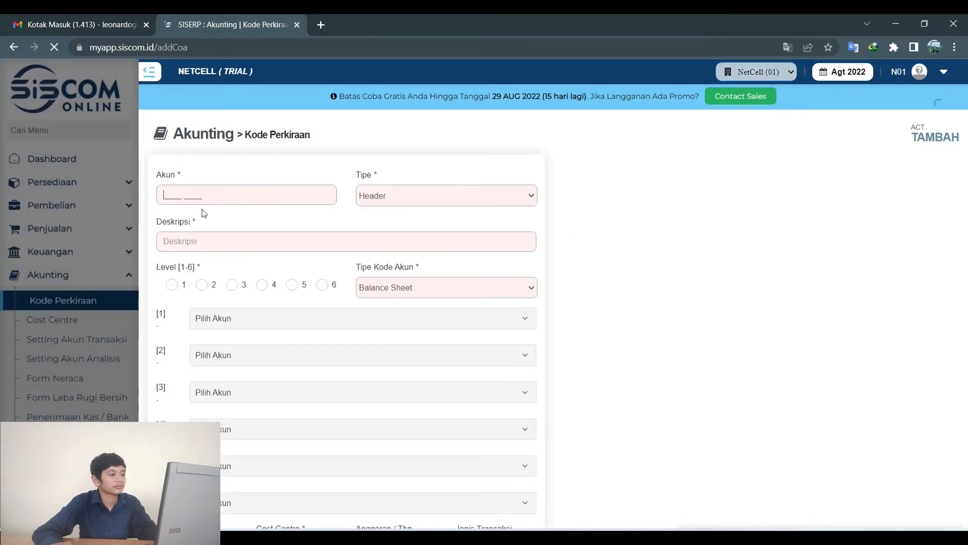
pyautogui.write('3')
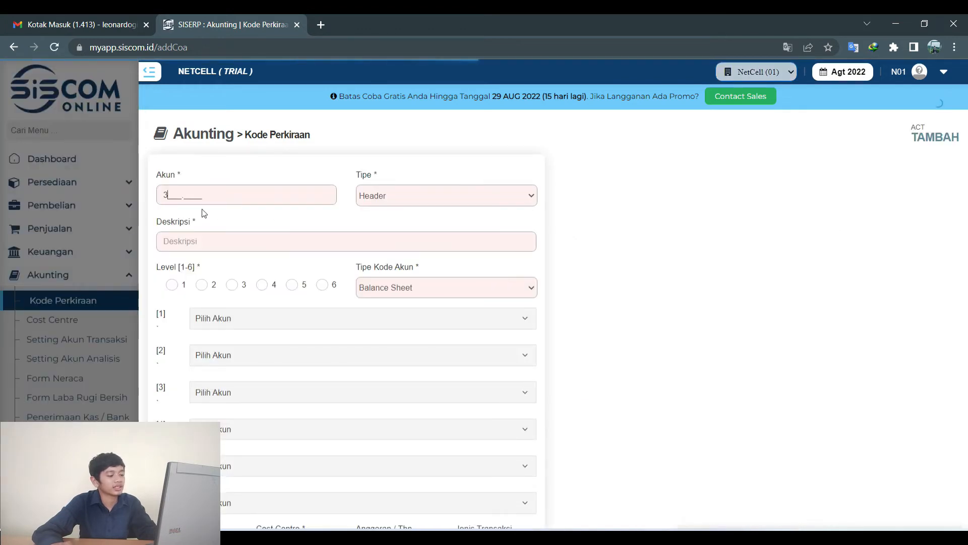
pyautogui.write('111.2222')
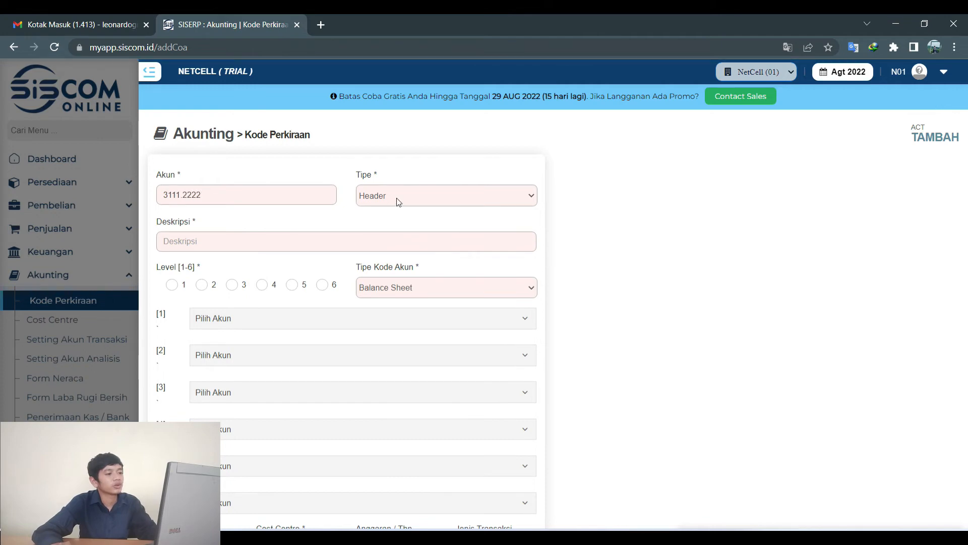
pyautogui.click(399, 202)
pyautogui.click(389, 210)
pyautogui.click(327, 248)
pyautogui.write('PRI')
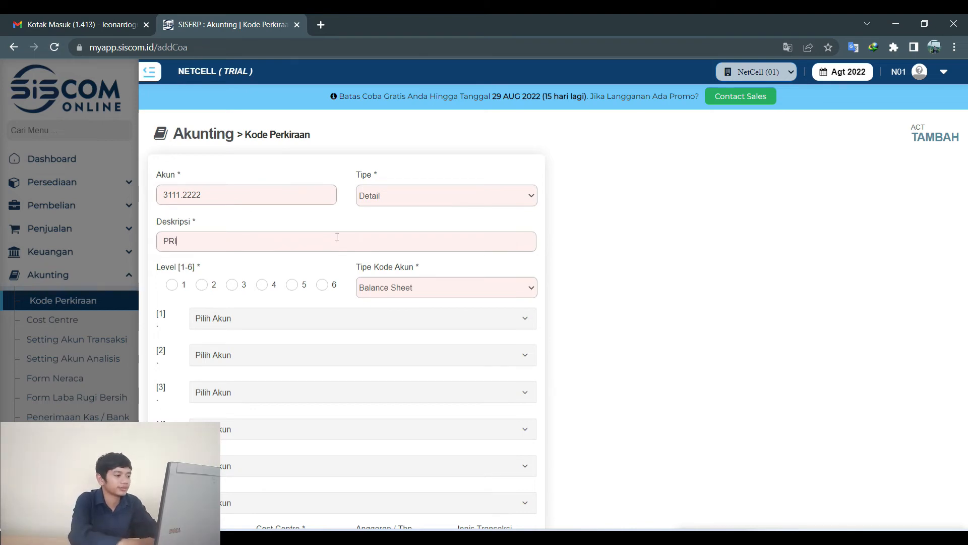
pyautogui.write('VE')
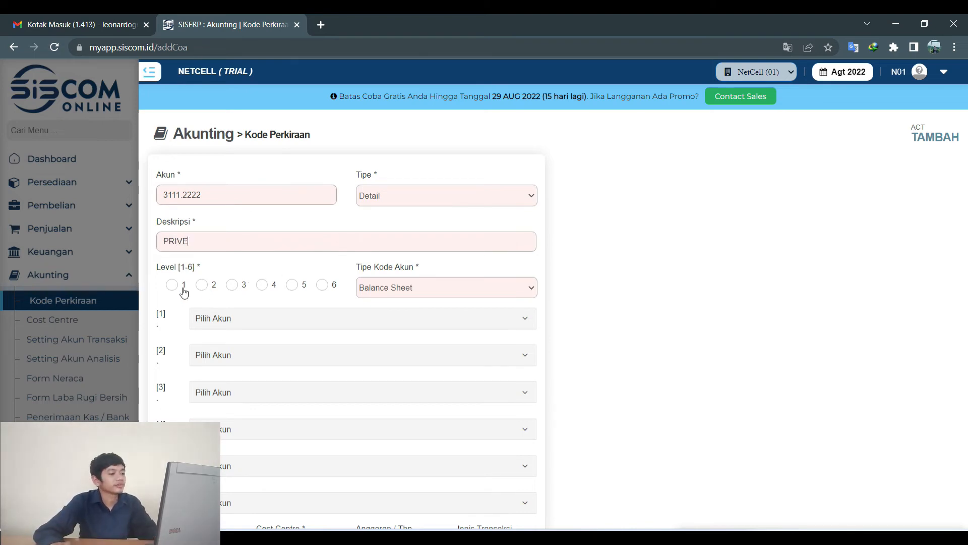
pyautogui.click(202, 286)
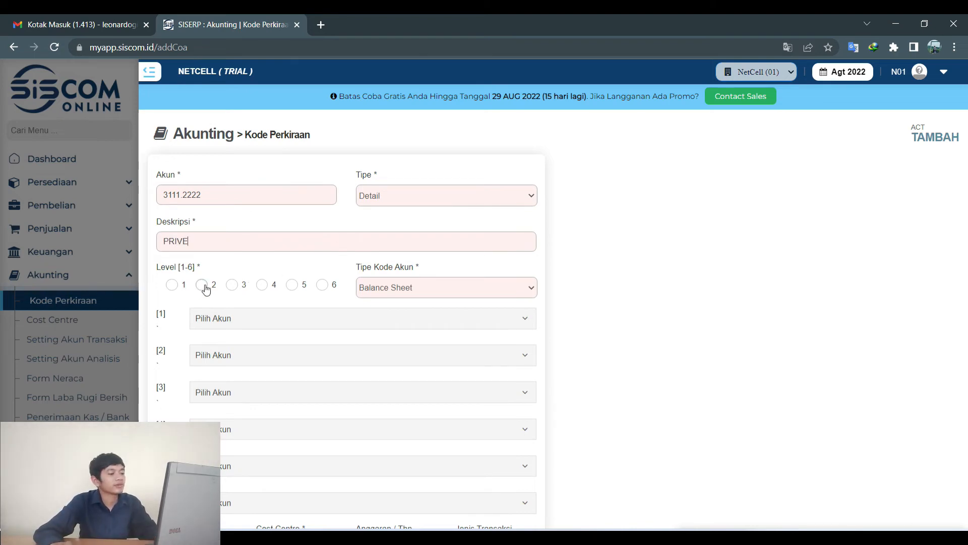
# Place the PRIVE account under 3000.0000 MODAL ATAU EKUITAS and save it.
pyautogui.click(203, 319)
pyautogui.scroll(-2, 297, 384)
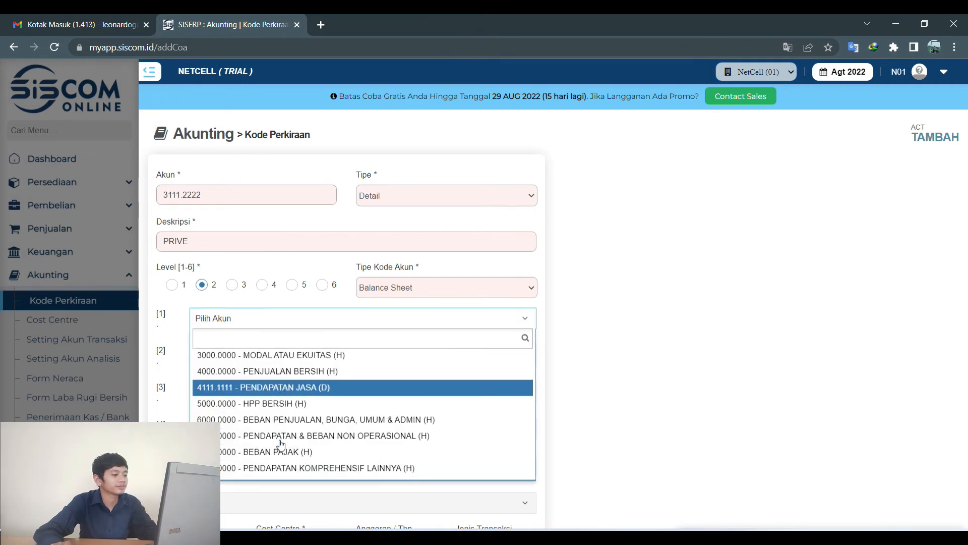
pyautogui.click(295, 360)
pyautogui.scroll(-2, 305, 380)
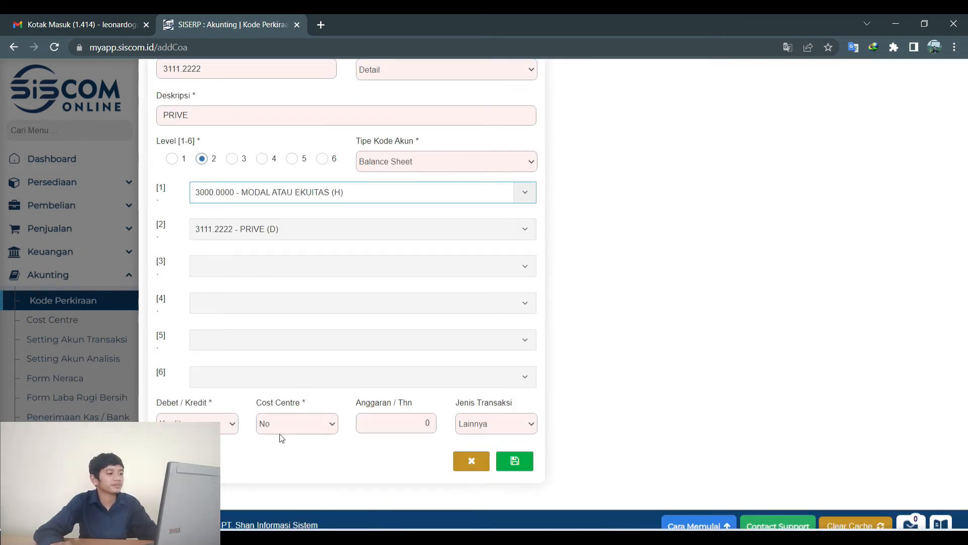
pyautogui.click(516, 463)
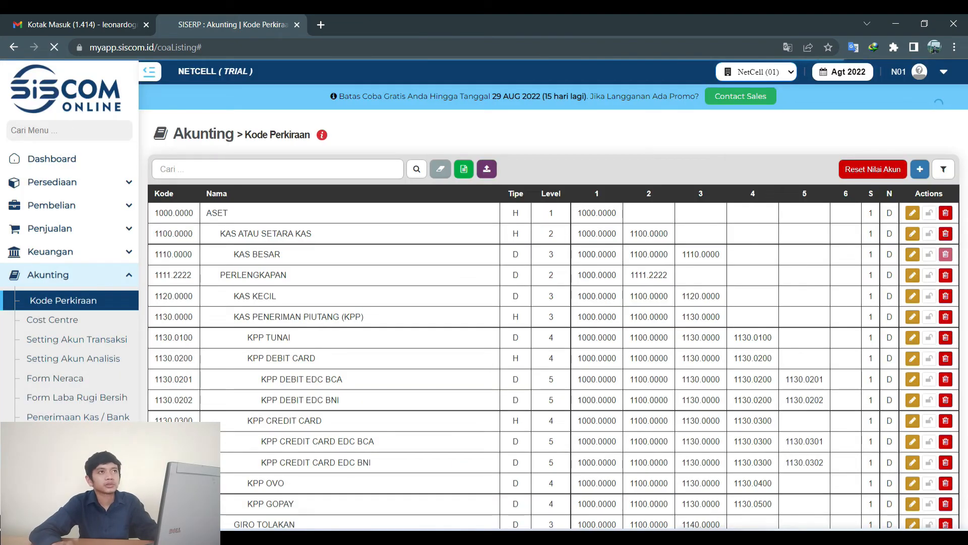
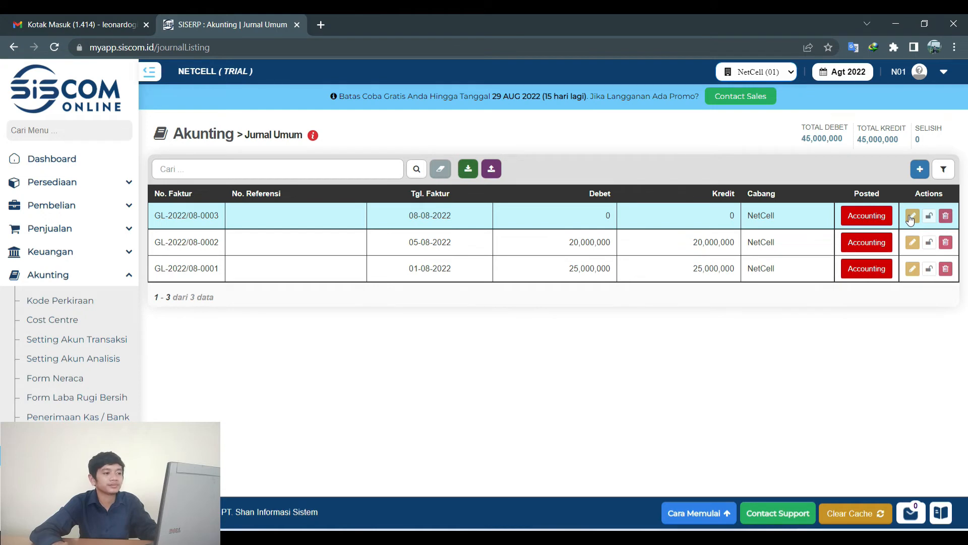
# Create journal voucher GL-2022/08-0004 dated 18-08-2022, then view its transaction slide.
pyautogui.click(919, 173)
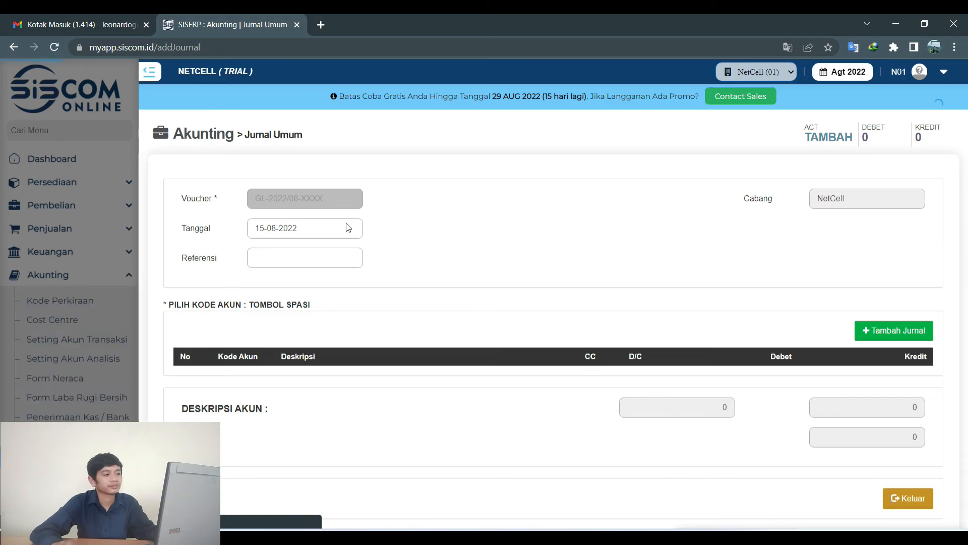
pyautogui.click(481, 536)
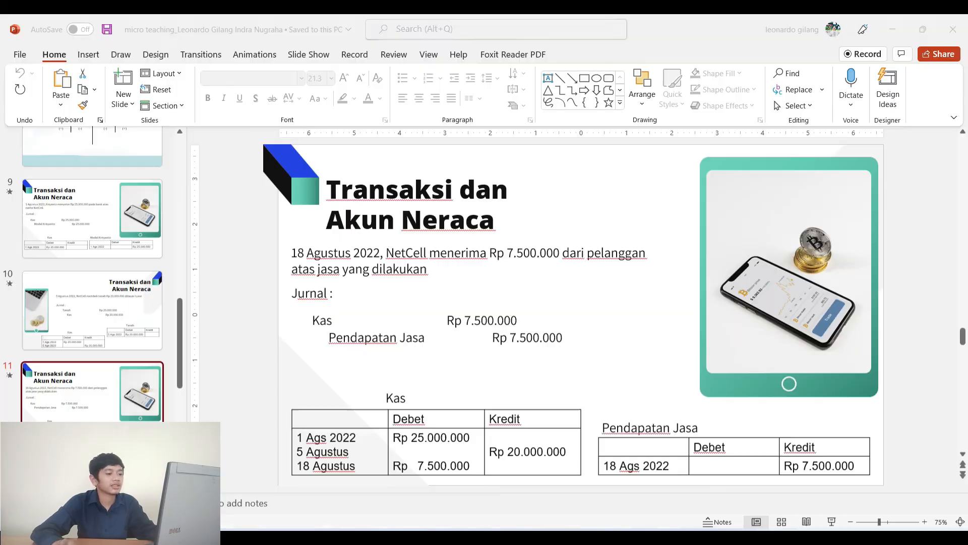
pyautogui.click(481, 537)
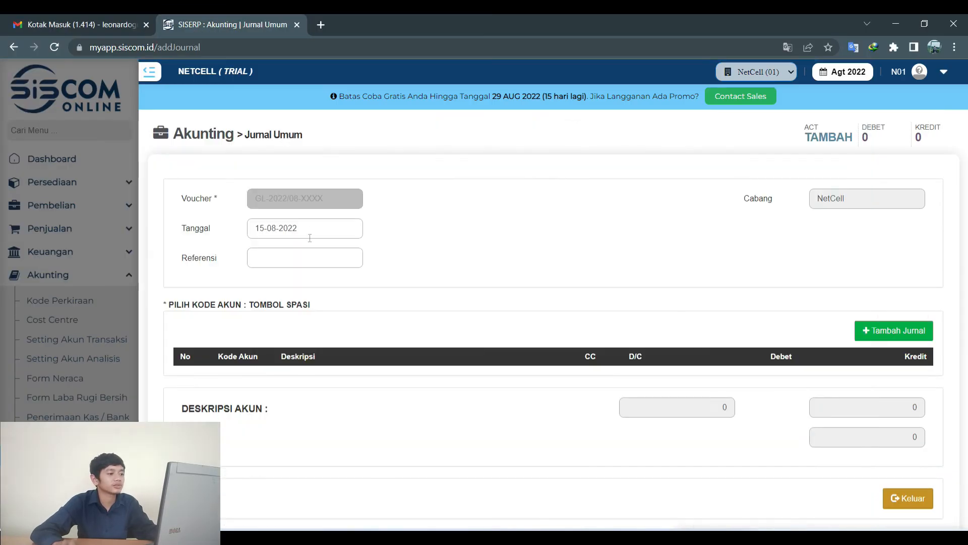
pyautogui.click(309, 235)
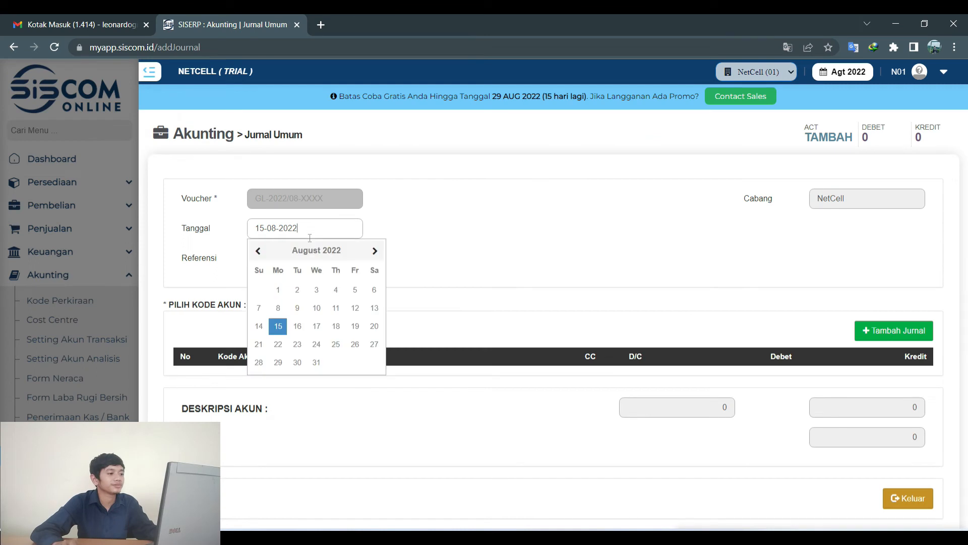
pyautogui.click(338, 328)
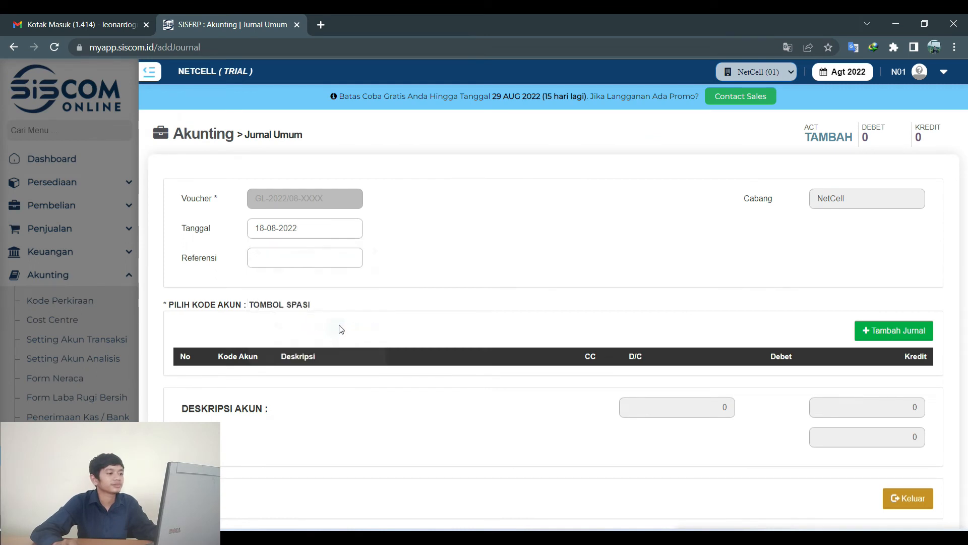
pyautogui.click(865, 331)
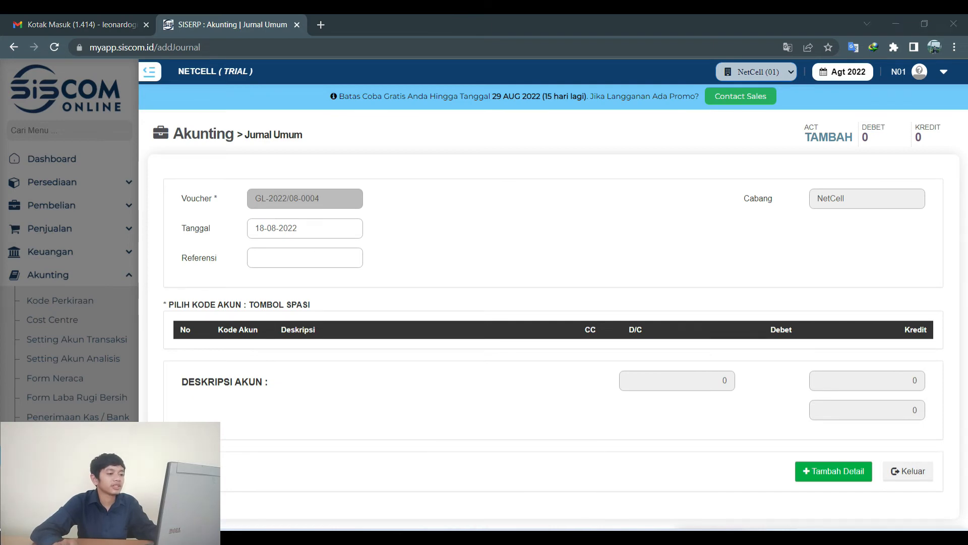
pyautogui.click(511, 539)
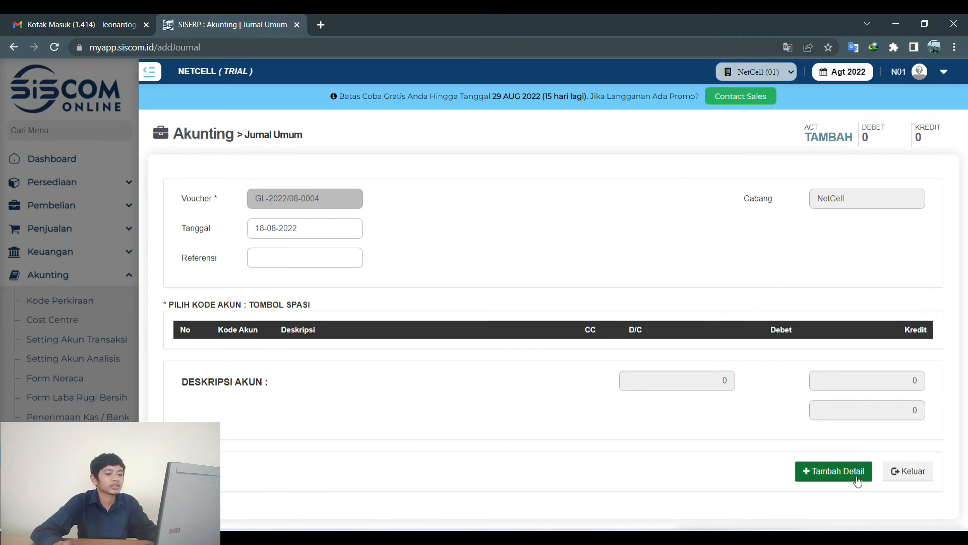
# Add and save line 00001 debiting KAS BESAR 1110.0000 for 7,500,000.
pyautogui.click(856, 477)
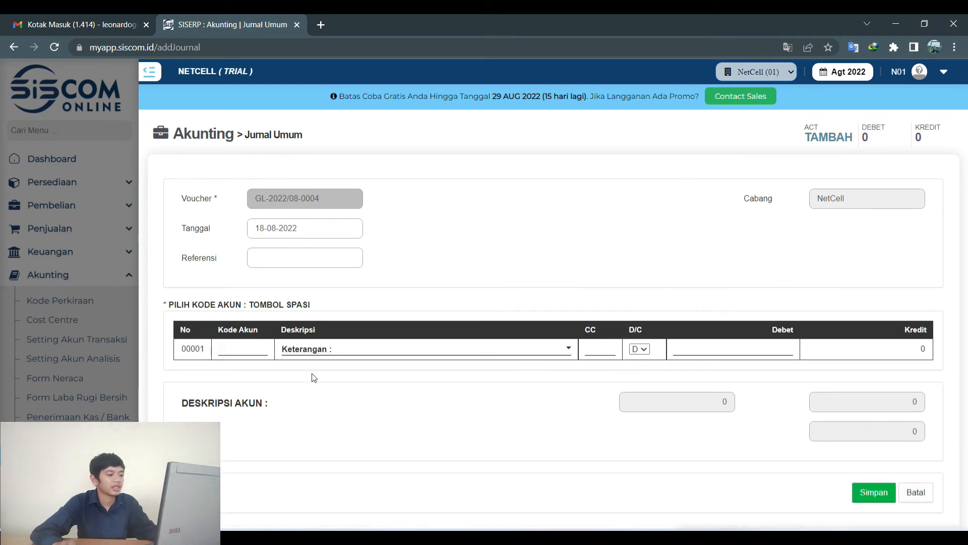
pyautogui.press('space')
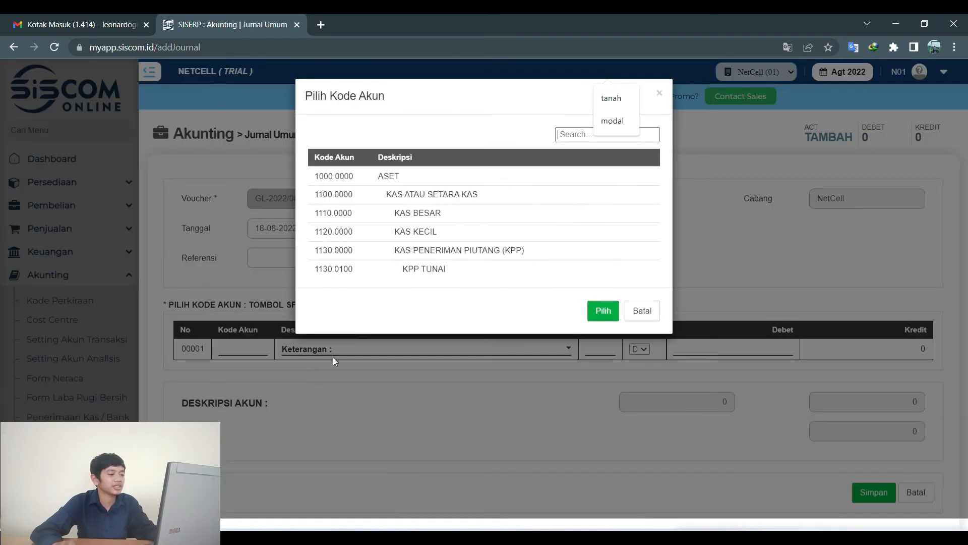
pyautogui.click(421, 216)
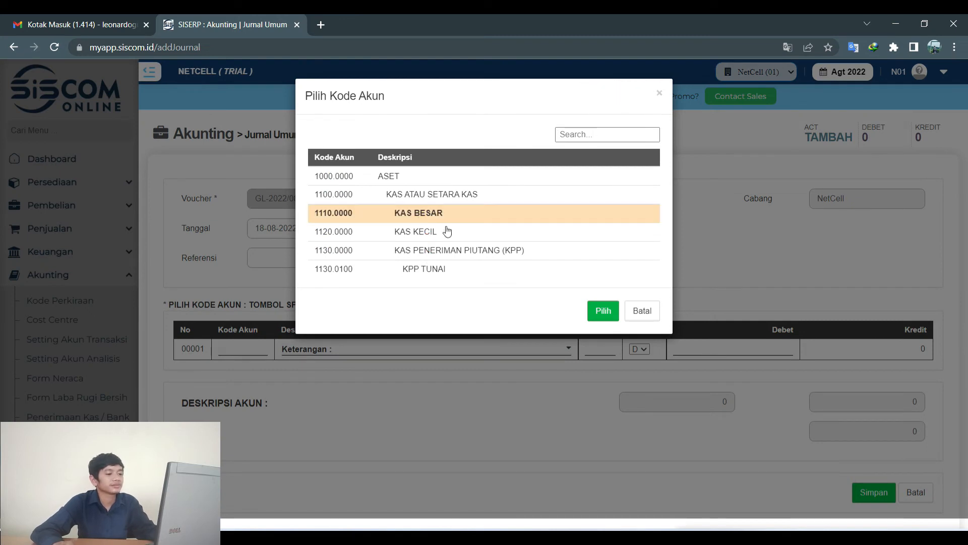
pyautogui.click(600, 310)
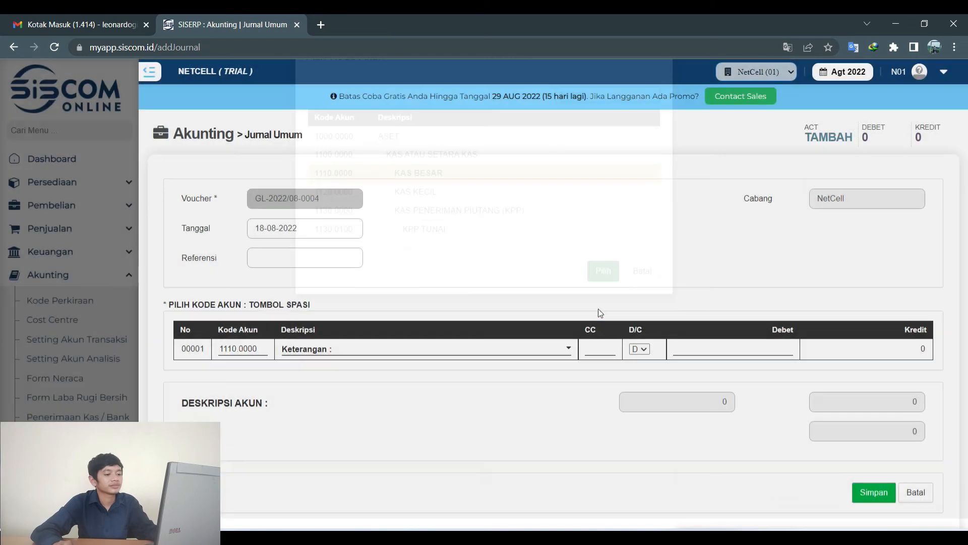
pyautogui.hotkey('alt', 'Tab')
pyautogui.hotkey('alt', 'Tab')
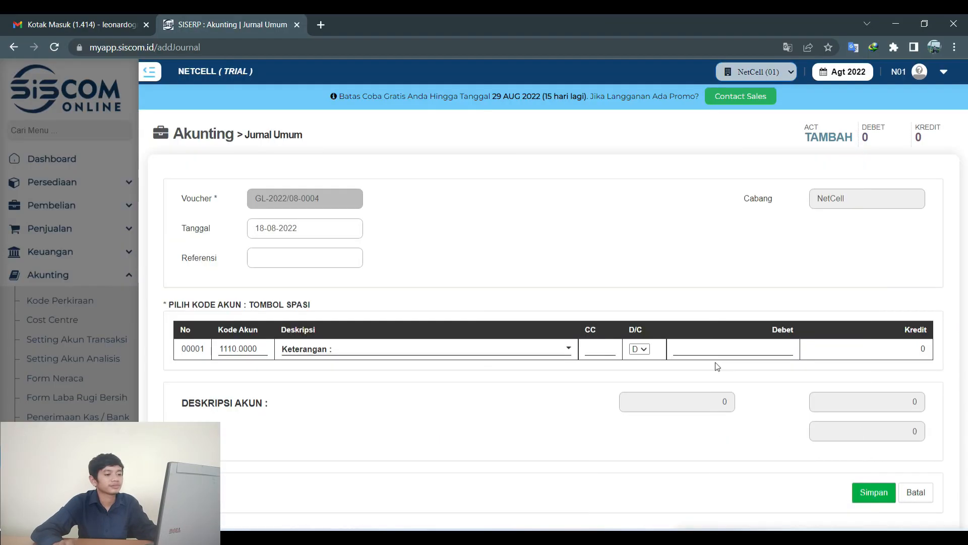
pyautogui.click(755, 345)
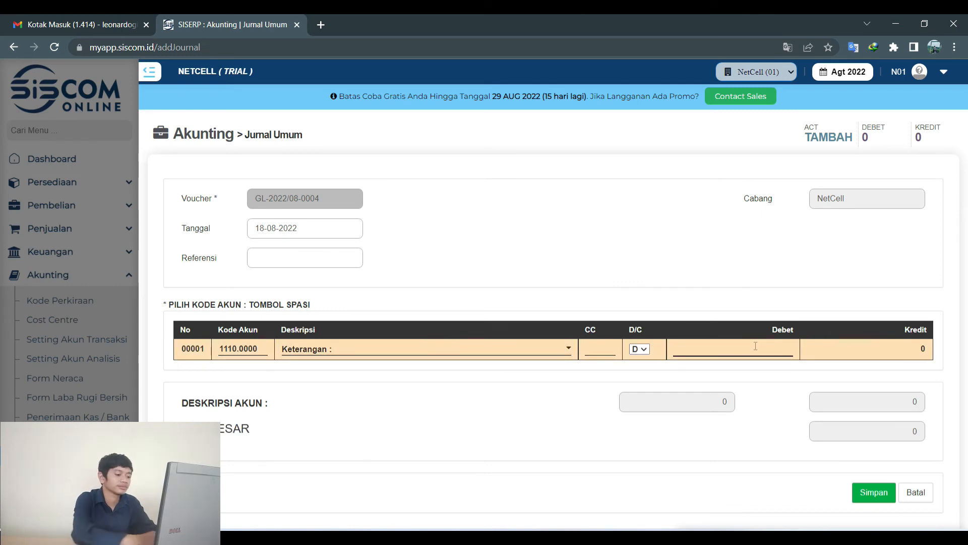
pyautogui.write('750')
pyautogui.write('00,000')
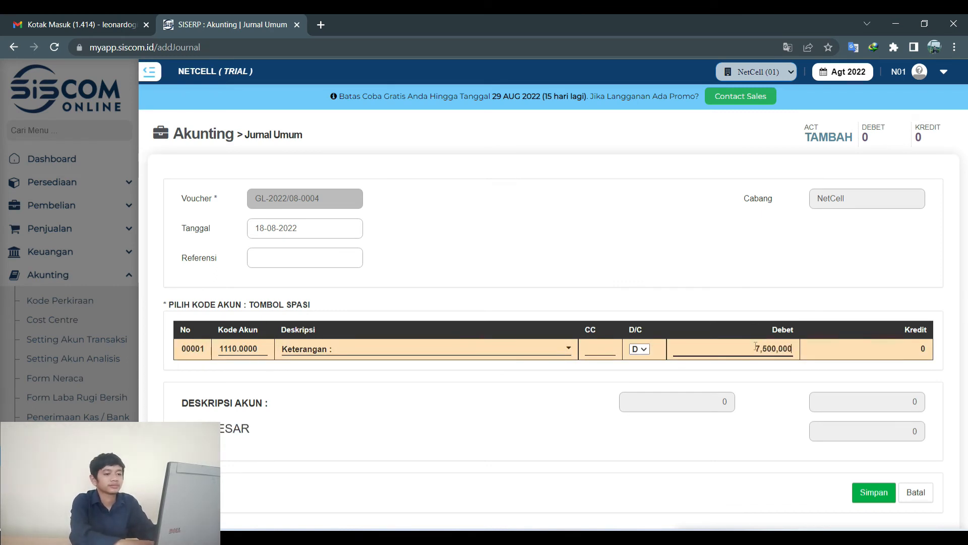
pyautogui.click(857, 494)
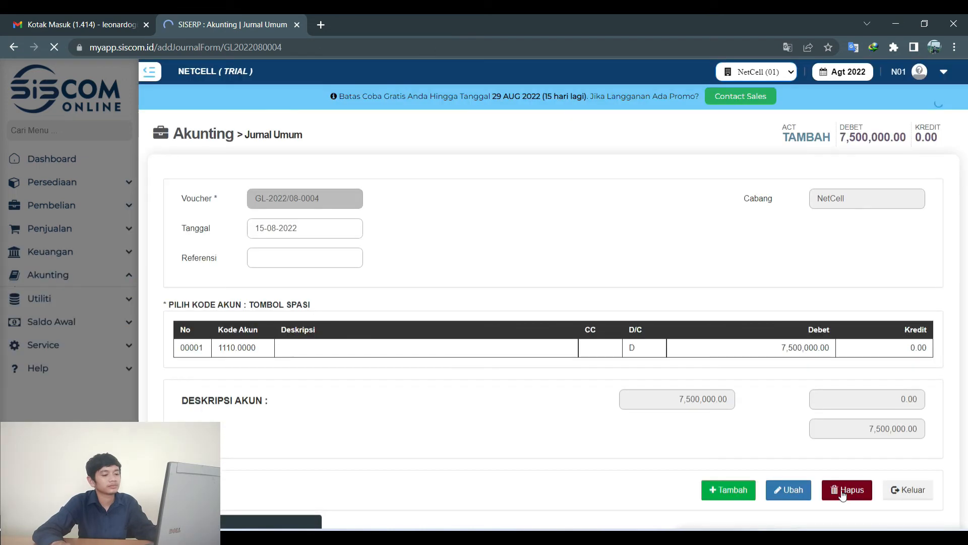
# Add and save a credit line to PENDAPATAN JASA 4111.1111 for 7,500,000, found by searching 'penda'.
pyautogui.click(726, 488)
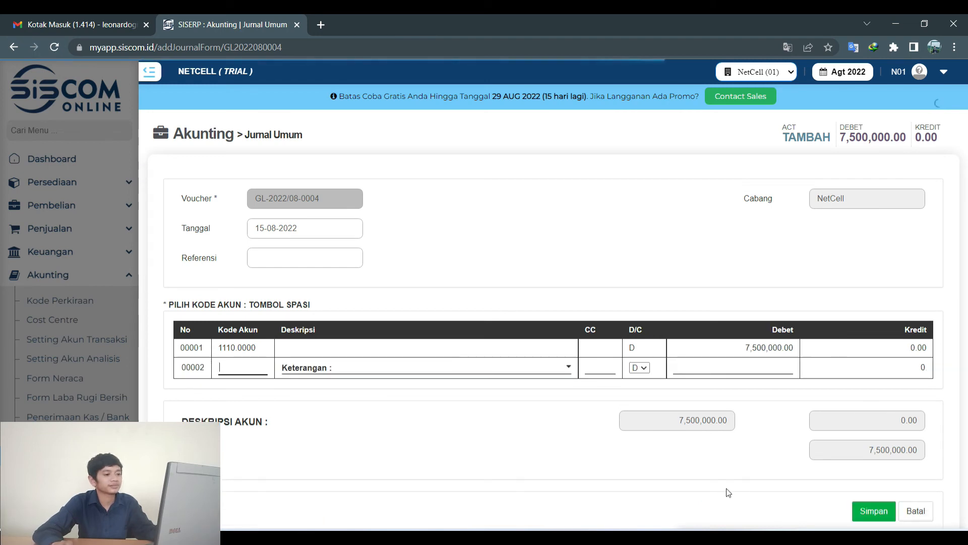
pyautogui.click(643, 368)
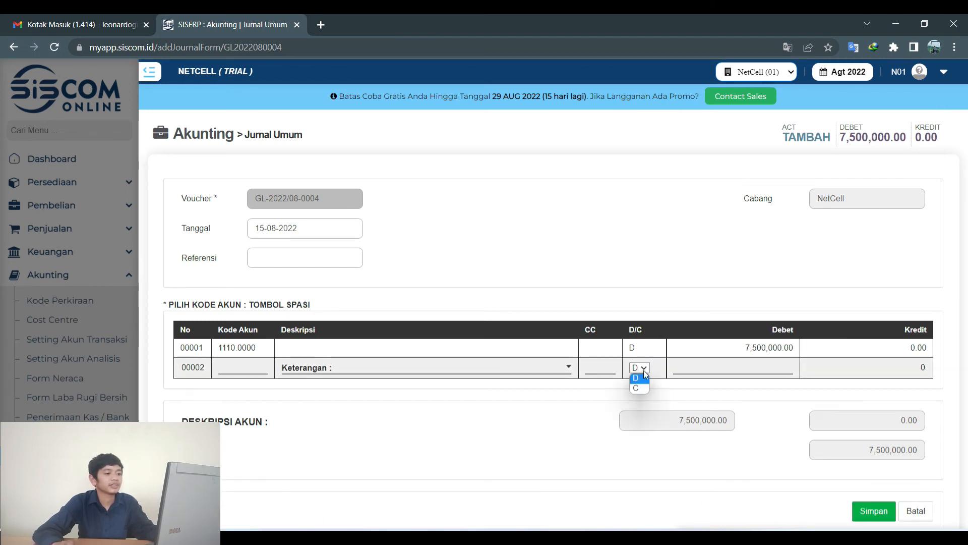
pyautogui.click(639, 387)
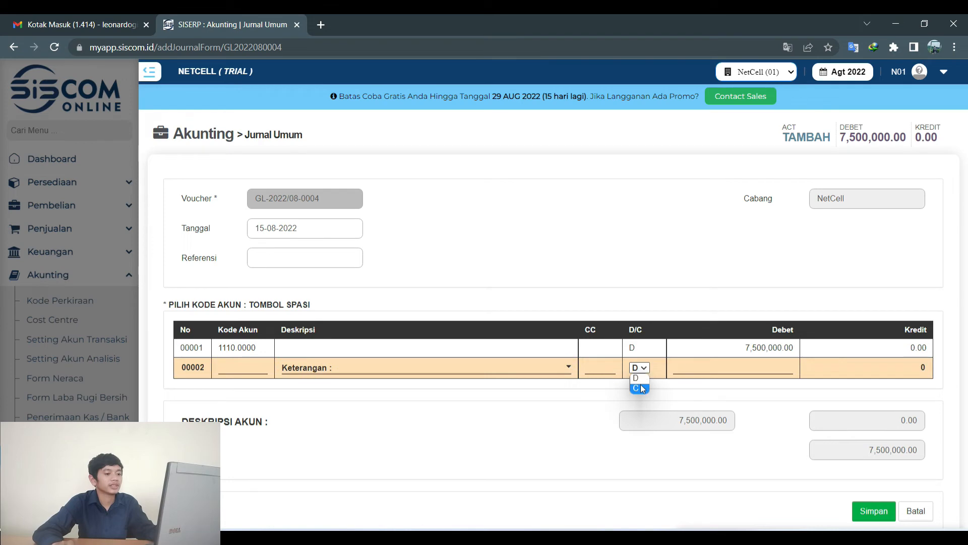
pyautogui.click(230, 368)
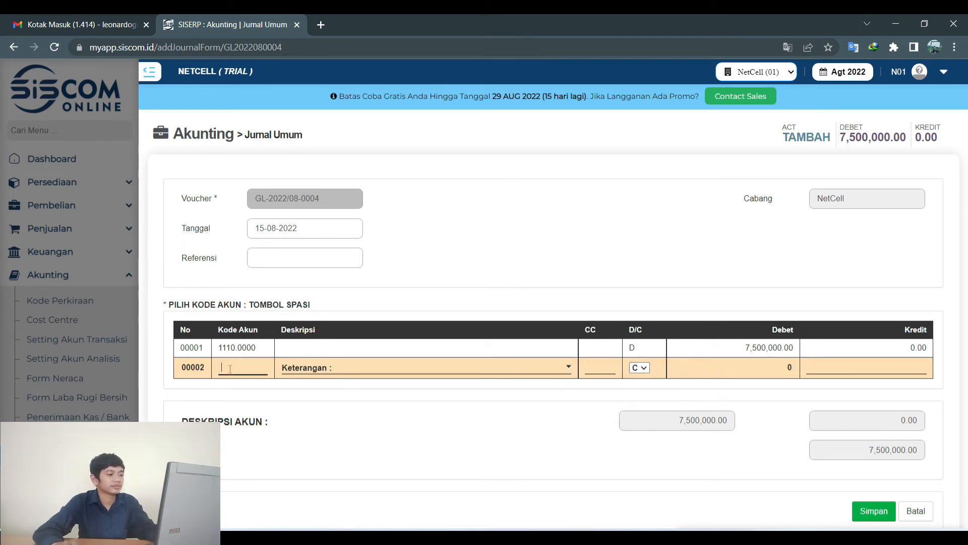
pyautogui.press('space')
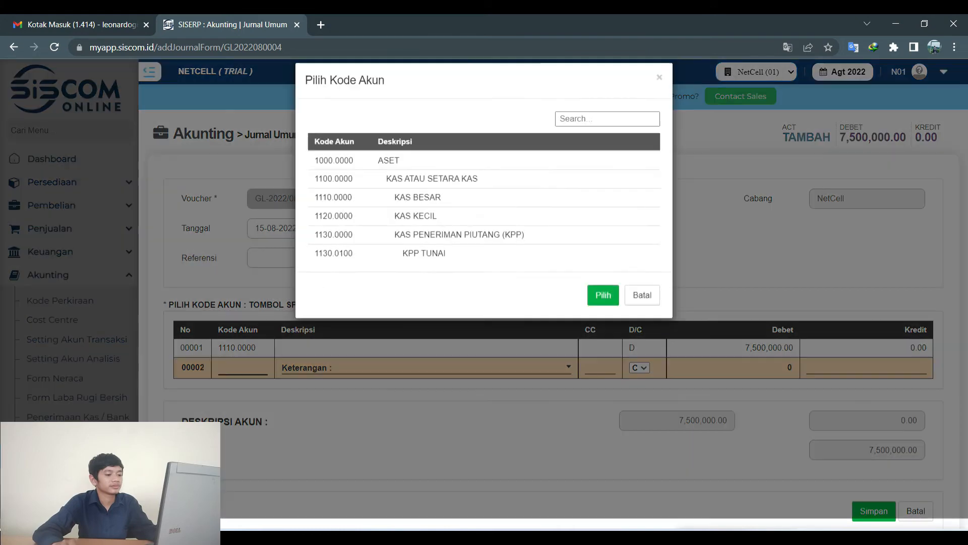
pyautogui.click(562, 128)
pyautogui.write('p')
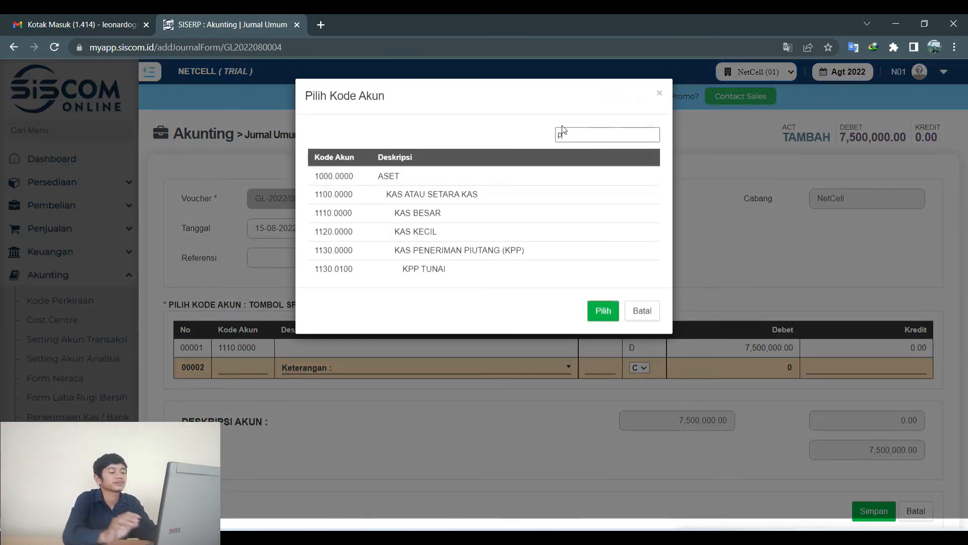
pyautogui.write('enda')
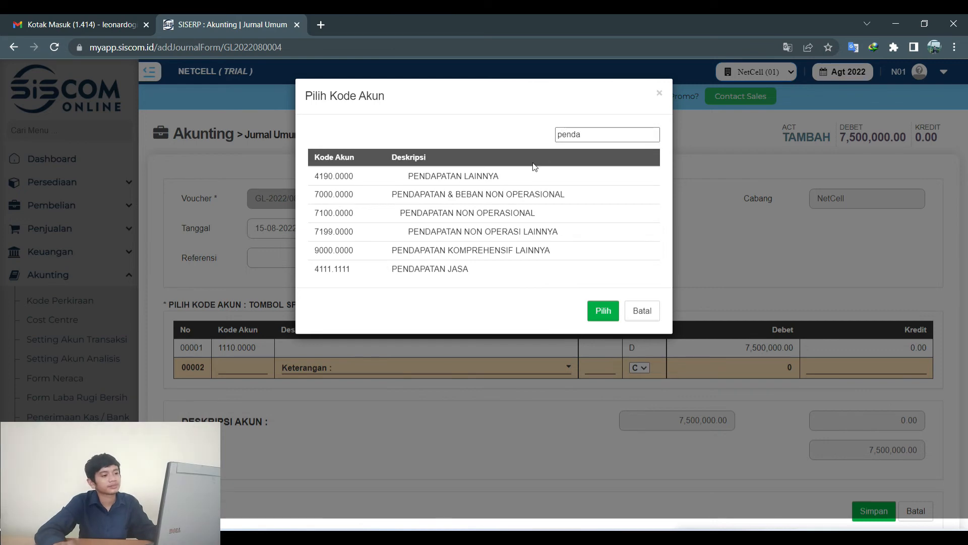
pyautogui.click(456, 271)
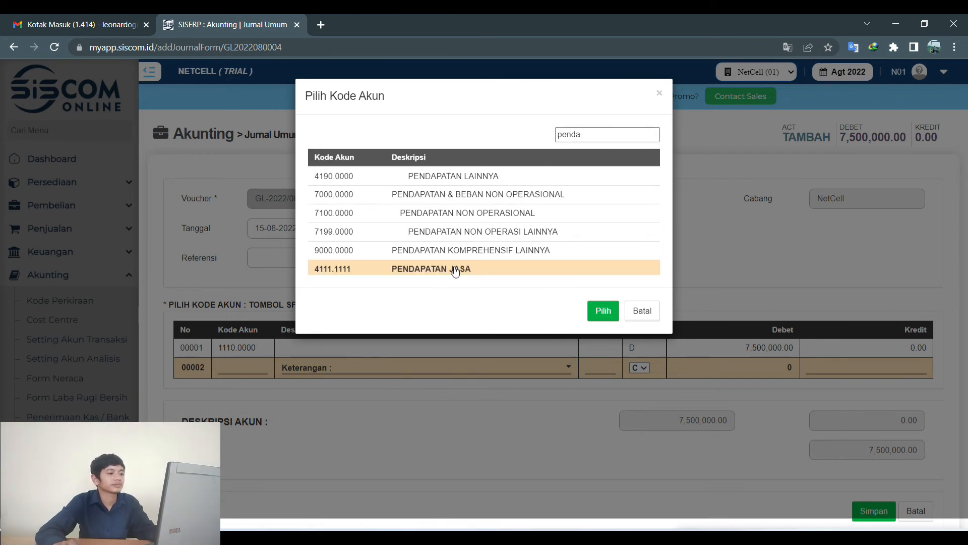
pyautogui.click(603, 310)
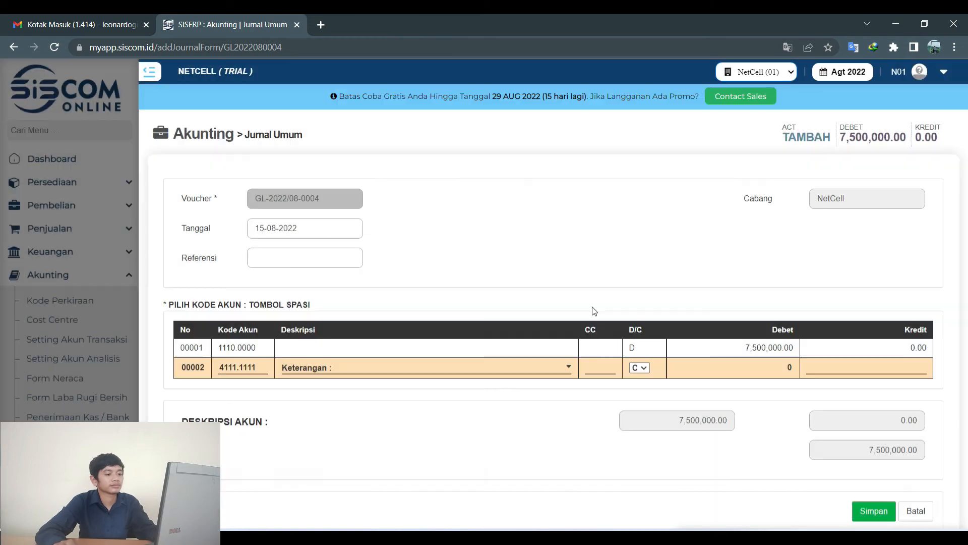
pyautogui.click(889, 367)
pyautogui.write('7,500,0')
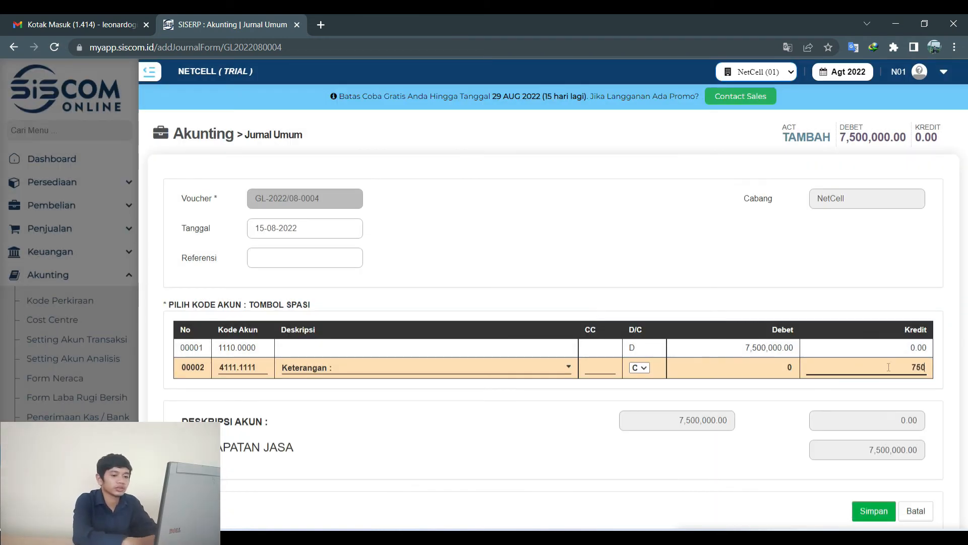
pyautogui.write('00')
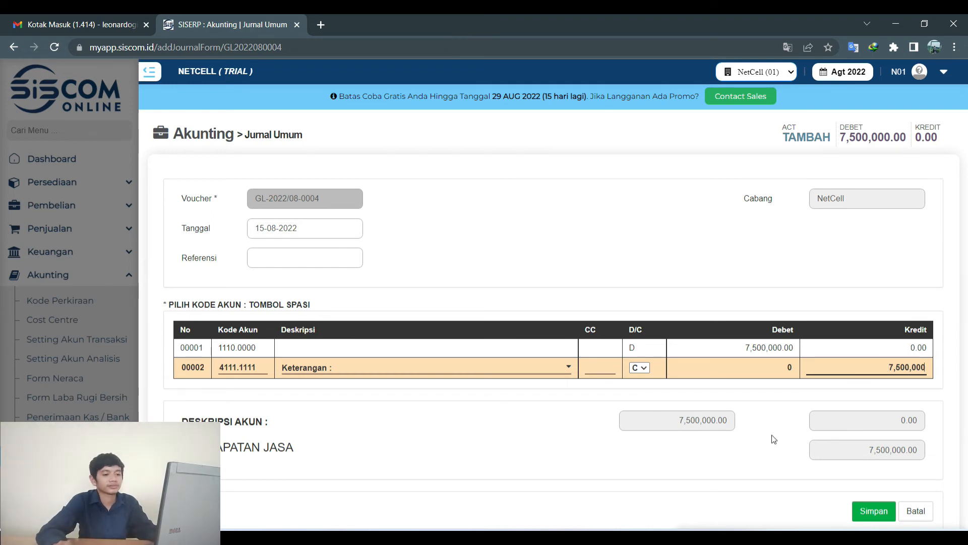
pyautogui.click(864, 513)
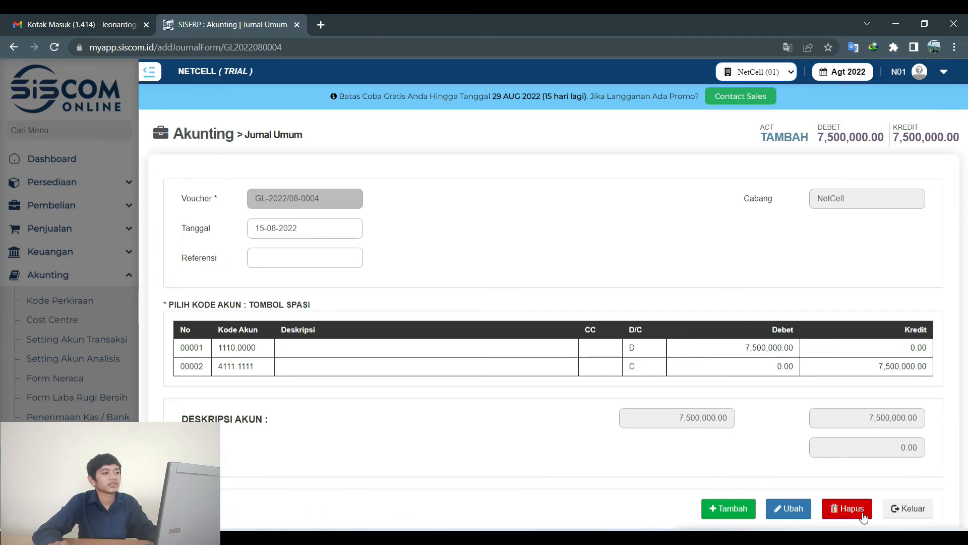
# Exit the finished entry and return to the SISCOM journal list.
pyautogui.click(900, 510)
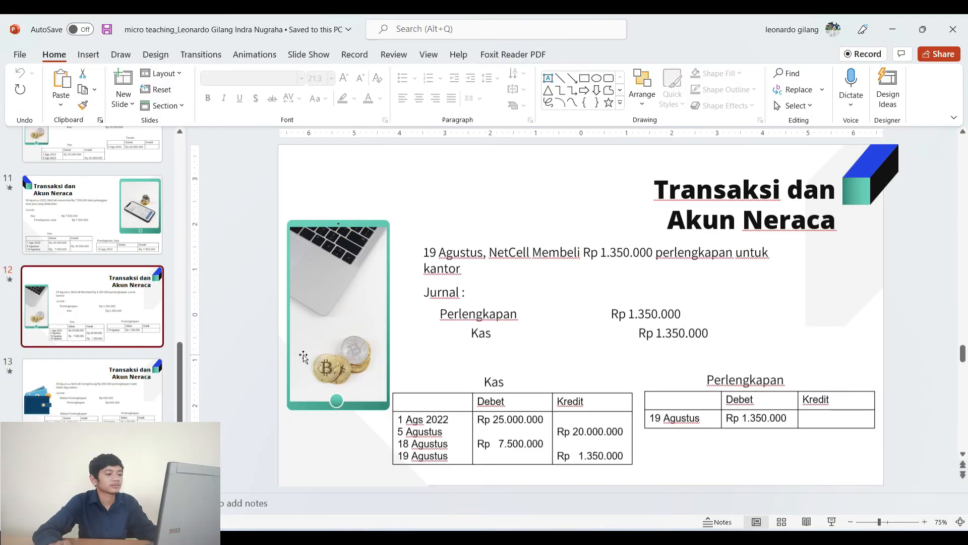
pyautogui.moveTo(567, 538)
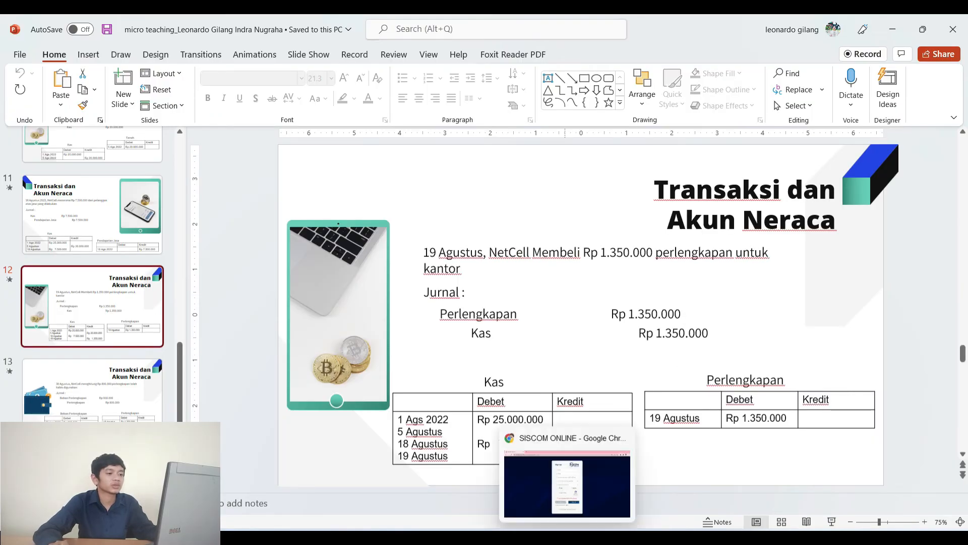
pyautogui.click(567, 484)
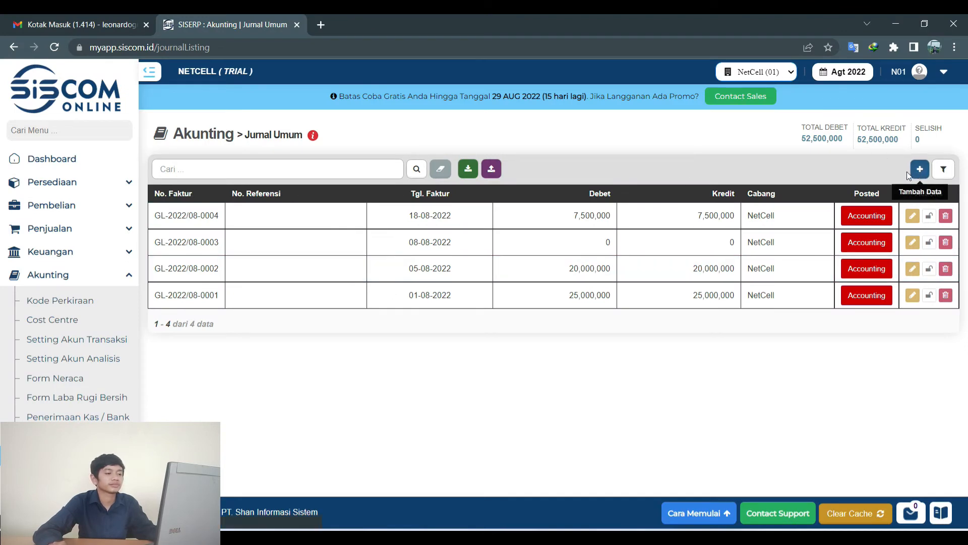
# Start journal voucher GL-2022/08-0005 dated 19-08-2022.
pyautogui.click(908, 173)
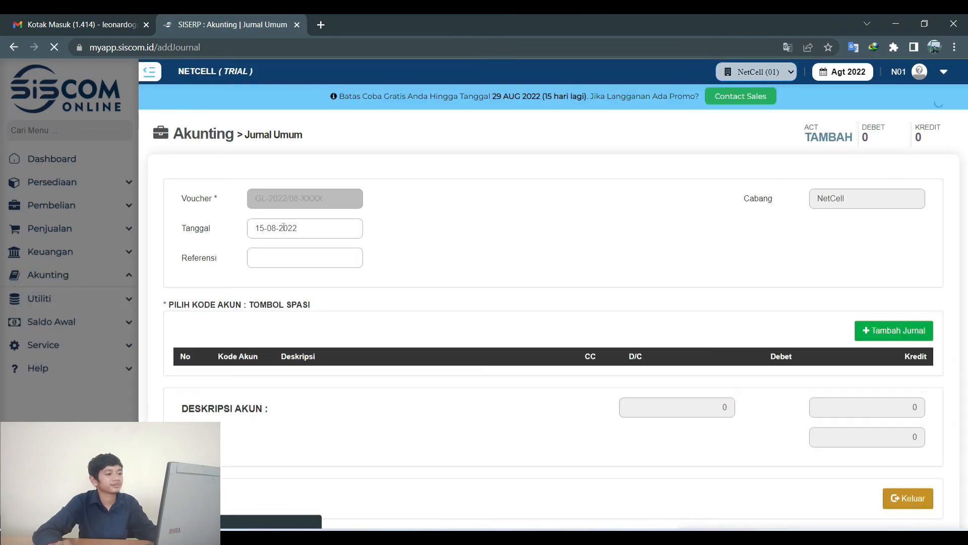
pyautogui.click(284, 227)
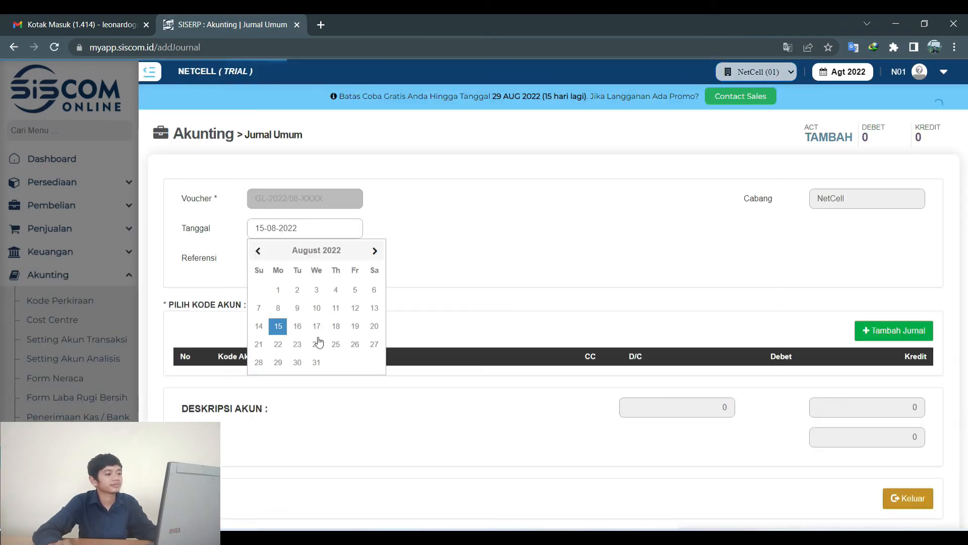
pyautogui.click(356, 327)
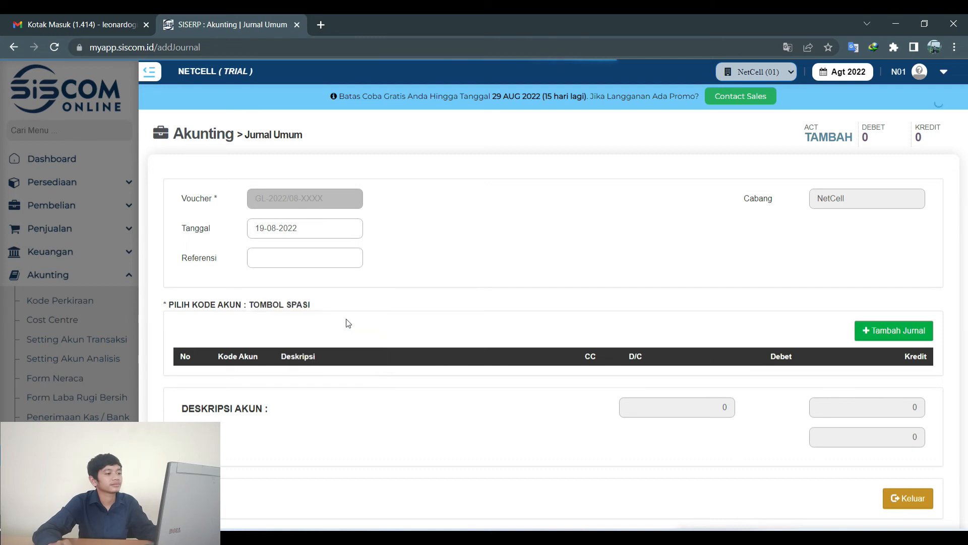
pyautogui.click(869, 330)
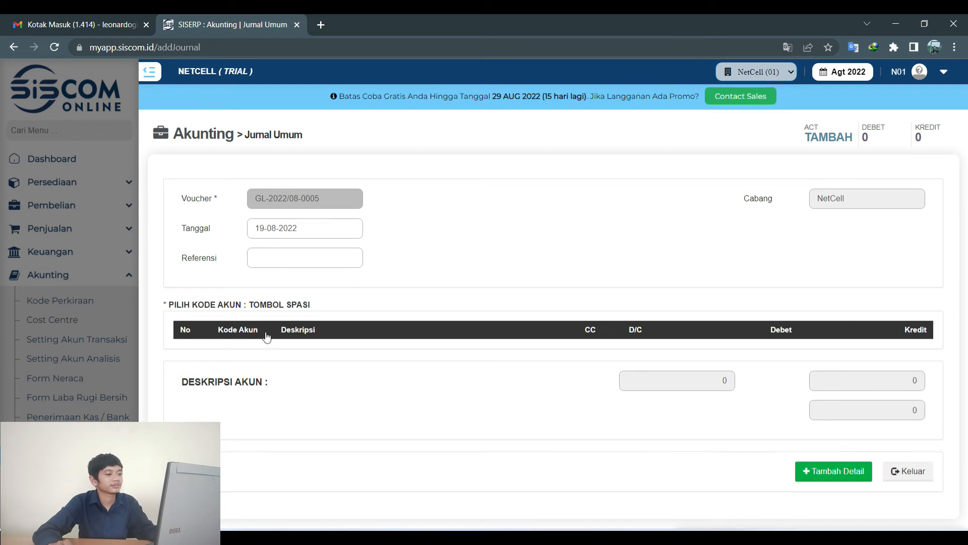
# Add a first detail line with account 1111.2222 PERLENGKAPAN, found by searching 'perle'.
pyautogui.click(813, 471)
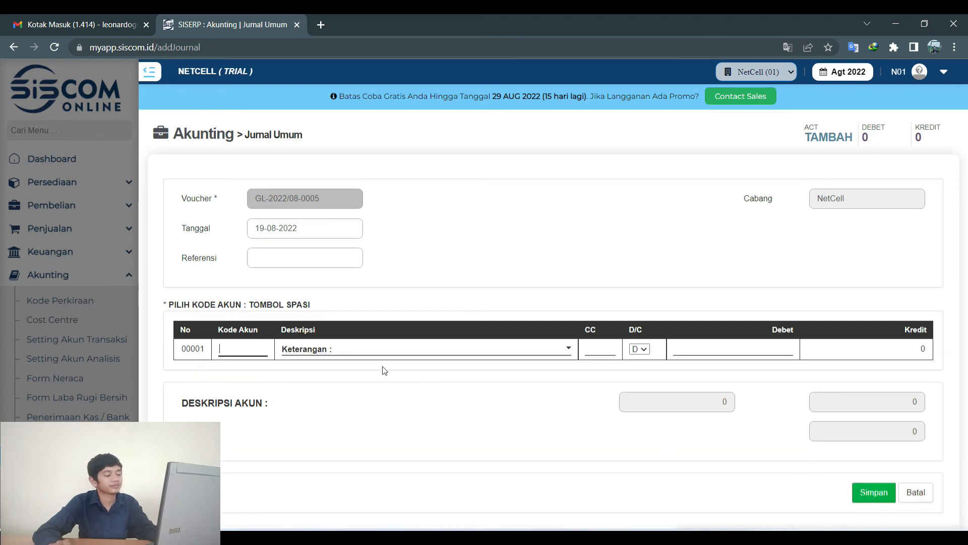
pyautogui.press('space')
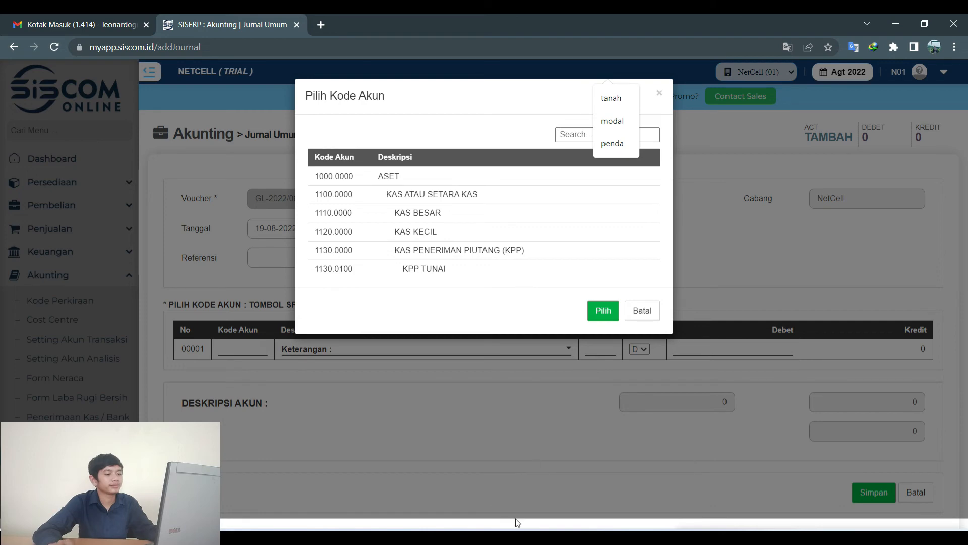
pyautogui.click(511, 540)
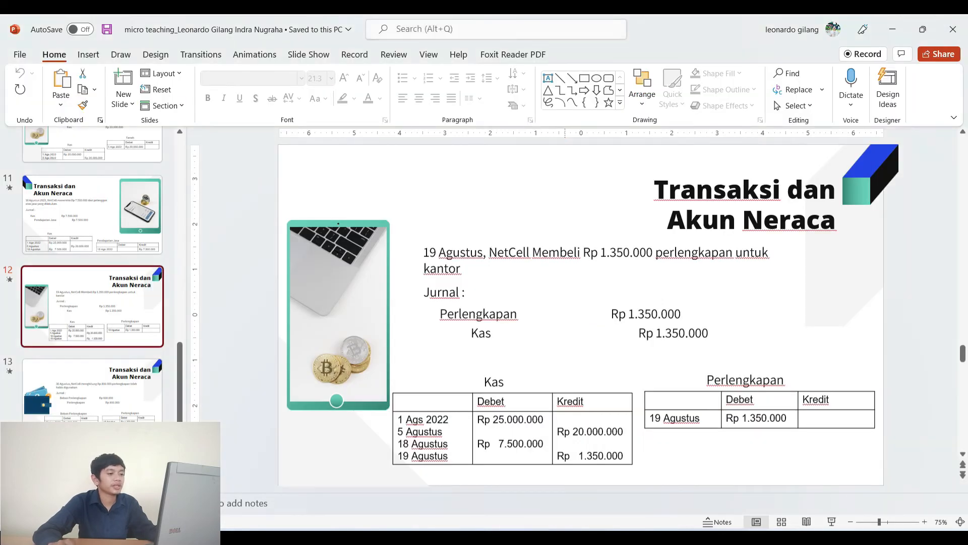
pyautogui.click(511, 540)
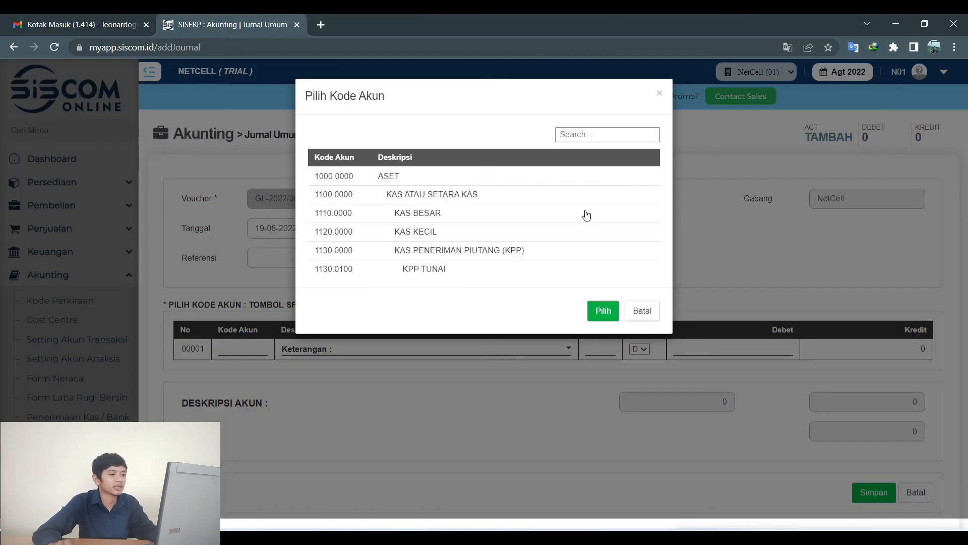
pyautogui.click(593, 137)
pyautogui.write('p')
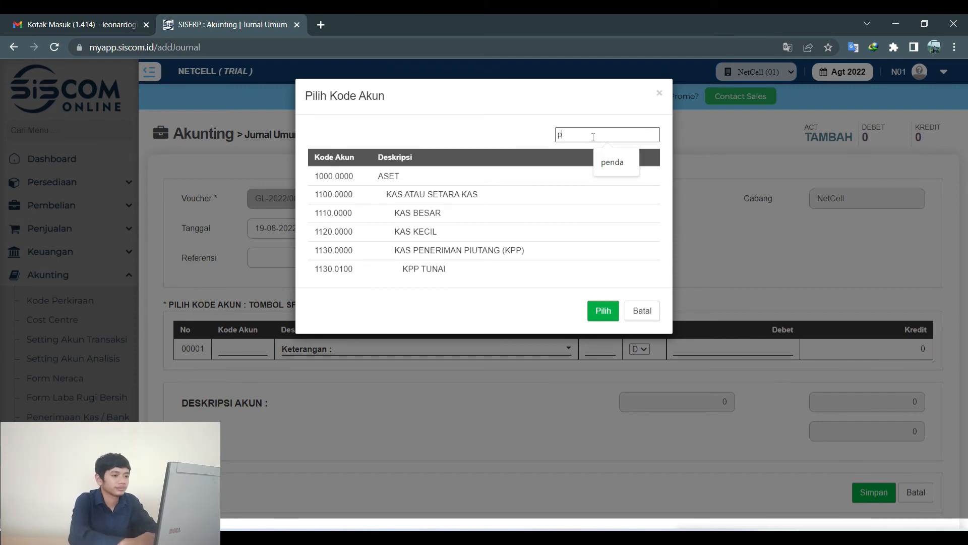
pyautogui.write('erle')
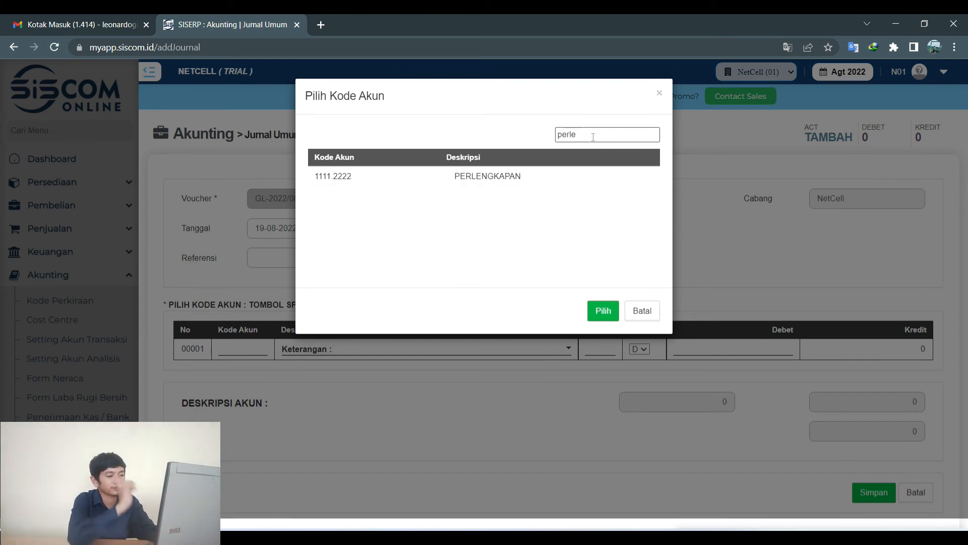
pyautogui.click(526, 184)
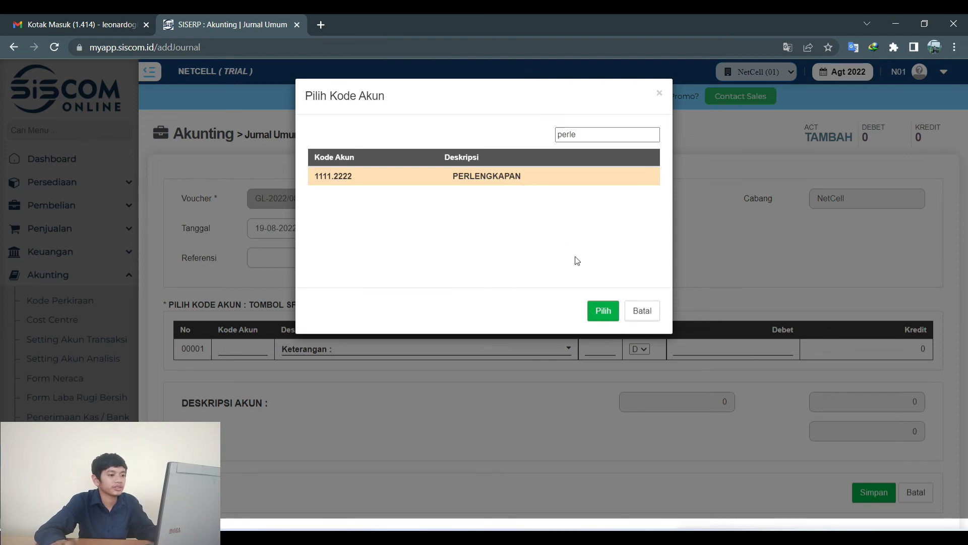
pyautogui.click(605, 305)
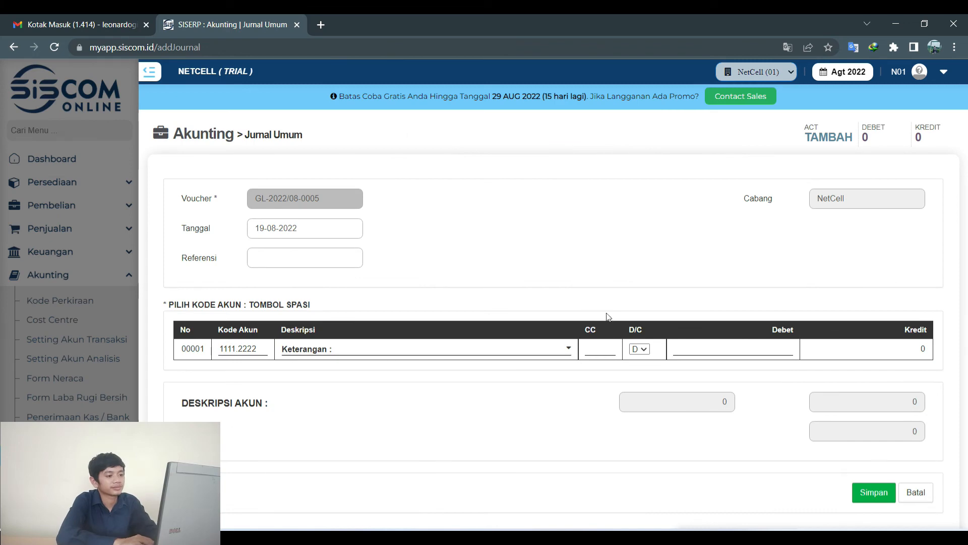
# Bring up the slide 12 transaction in PowerPoint.
pyautogui.click(540, 538)
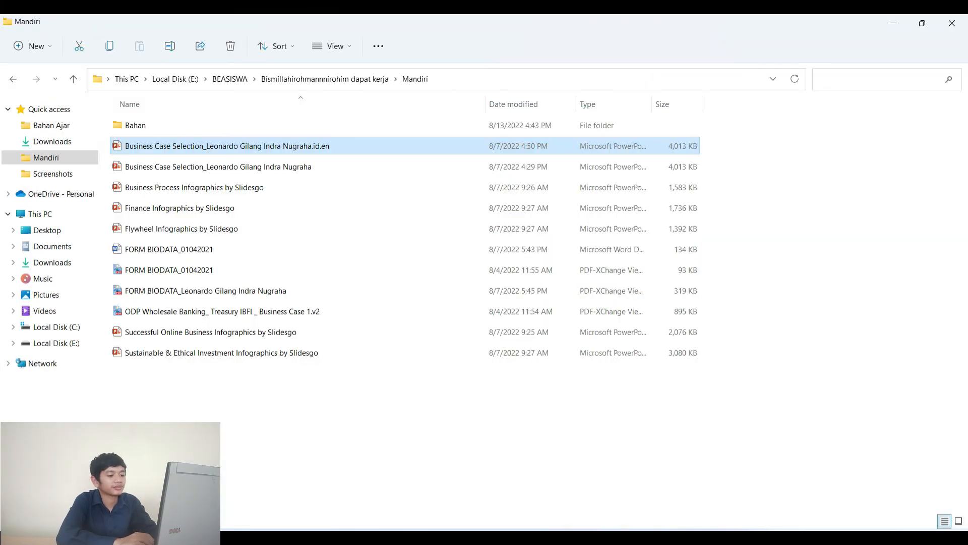
pyautogui.hotkey('alt', 'Tab')
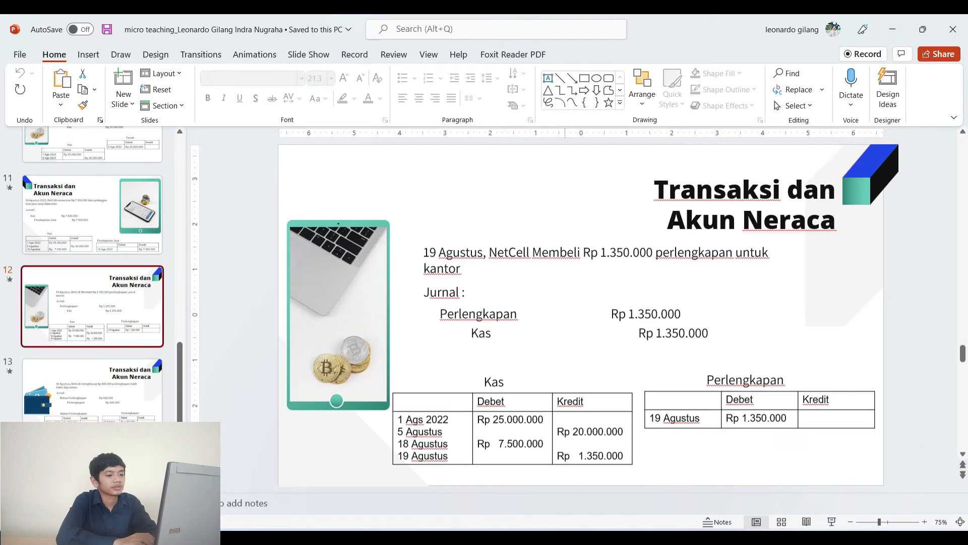
pyautogui.hotkey('alt', 'Tab')
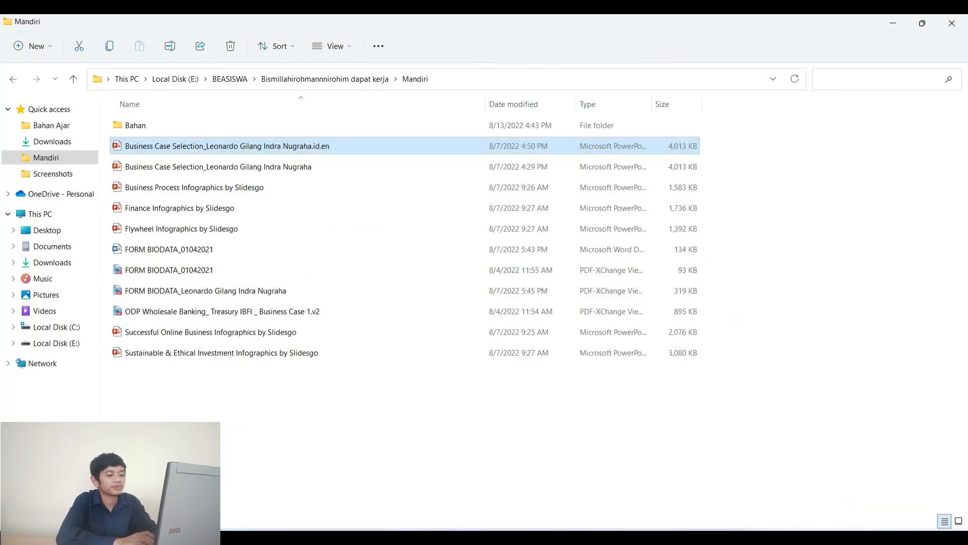
pyautogui.hotkey('alt', 'Tab')
pyautogui.hotkey('alt', 'Tab')
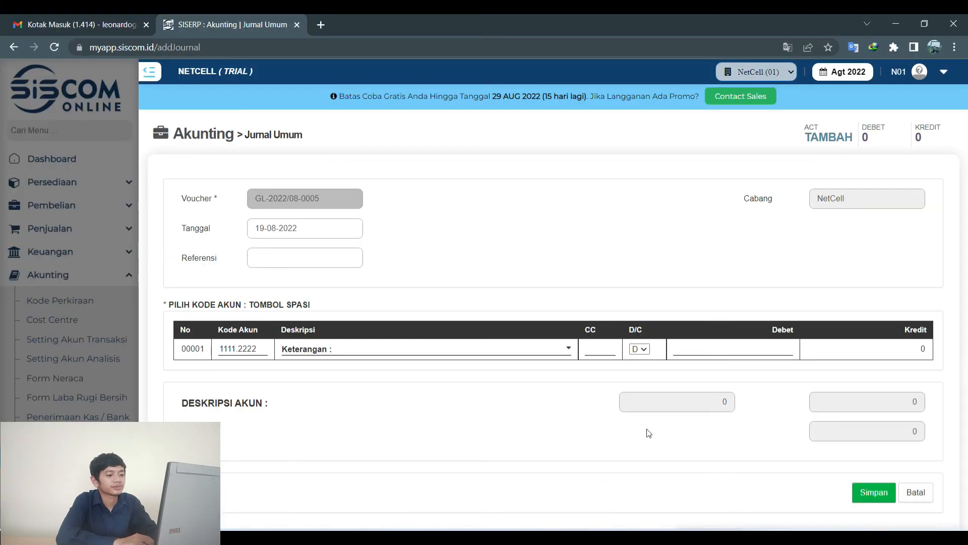
# Enter a 1,350,000 debit on the PERLENGKAPAN line and save the journal.
pyautogui.click(759, 350)
pyautogui.write('1350000')
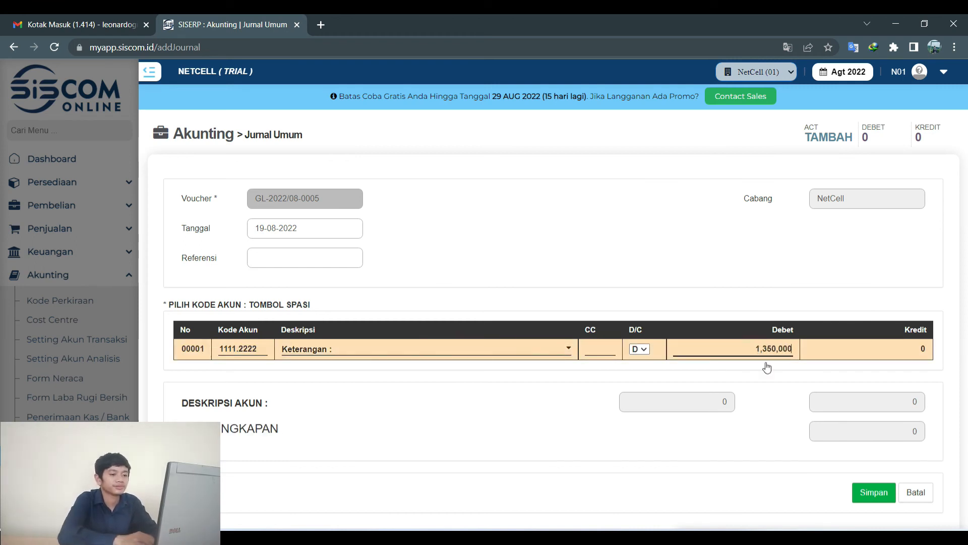
pyautogui.click(861, 491)
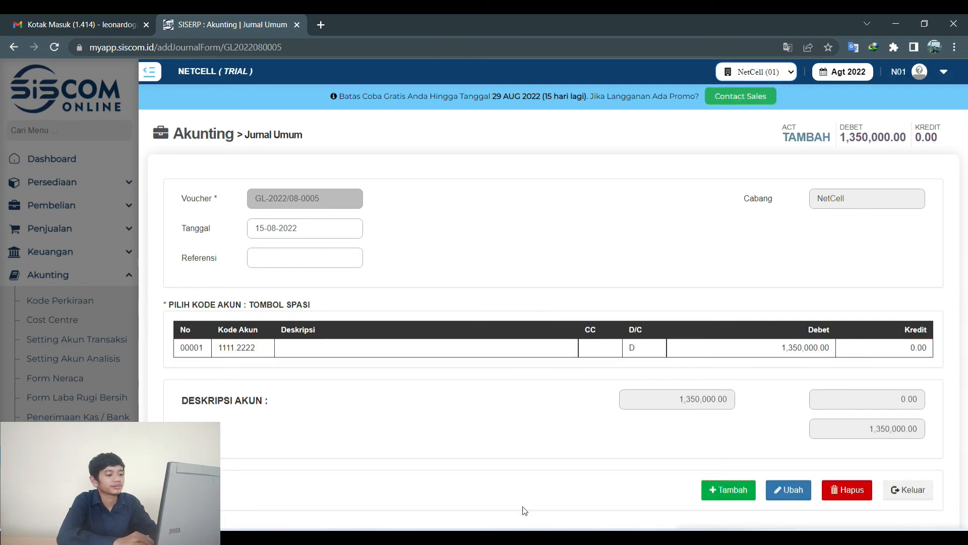
pyautogui.click(313, 230)
# Keep the date at 19 August and save a KAS BESAR 1110.0000 credit line of 1,350,000.
pyautogui.click(355, 326)
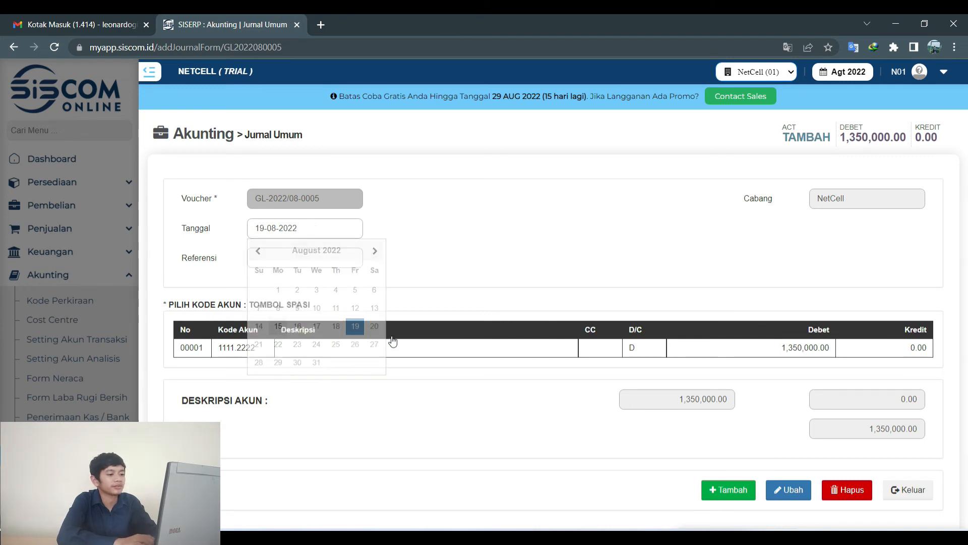
pyautogui.click(728, 490)
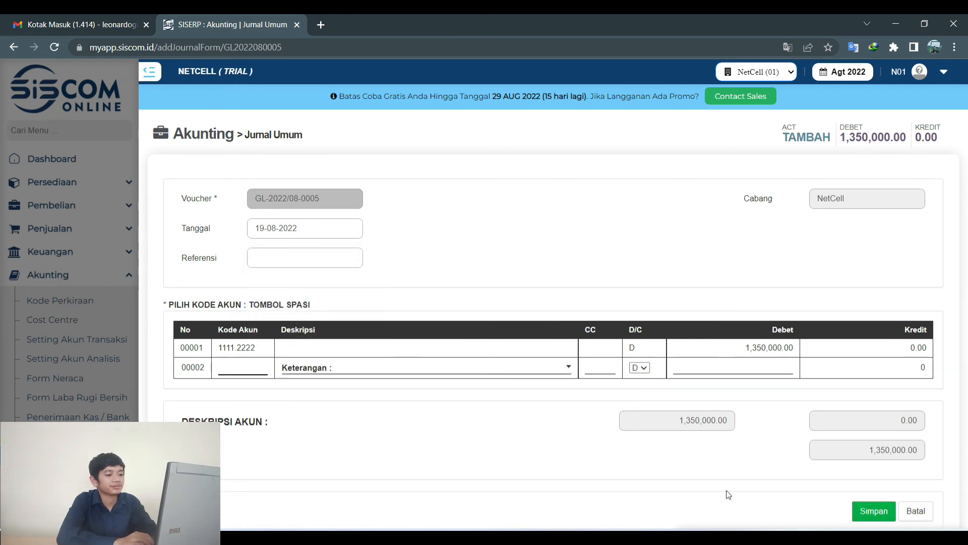
pyautogui.click(638, 367)
pyautogui.click(639, 385)
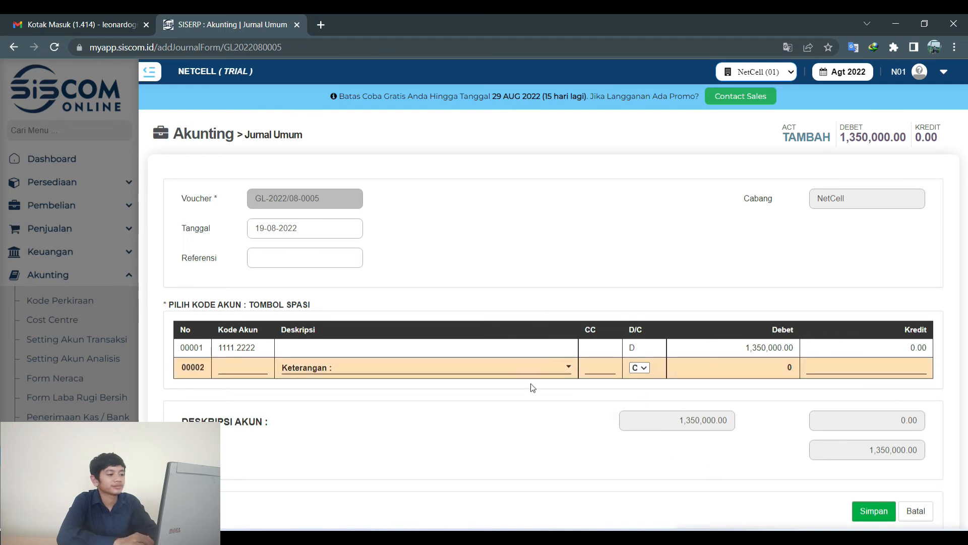
pyautogui.click(257, 362)
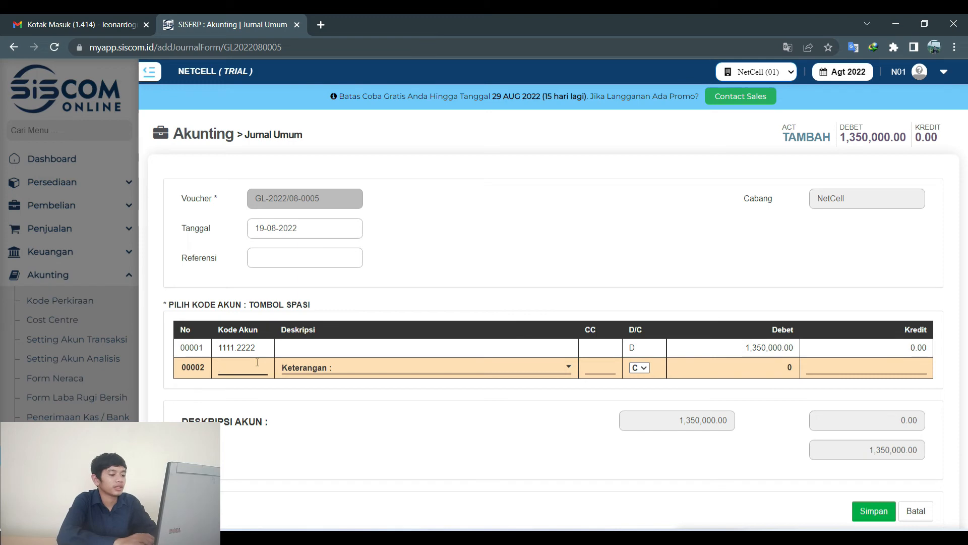
pyautogui.press('space')
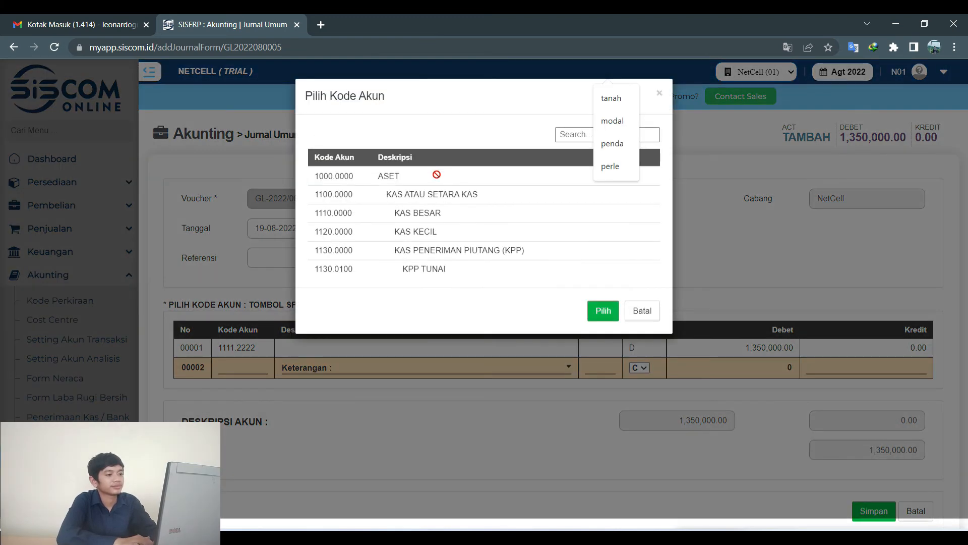
pyautogui.click(433, 217)
pyautogui.click(601, 310)
pyautogui.click(842, 370)
pyautogui.write('1,350,000')
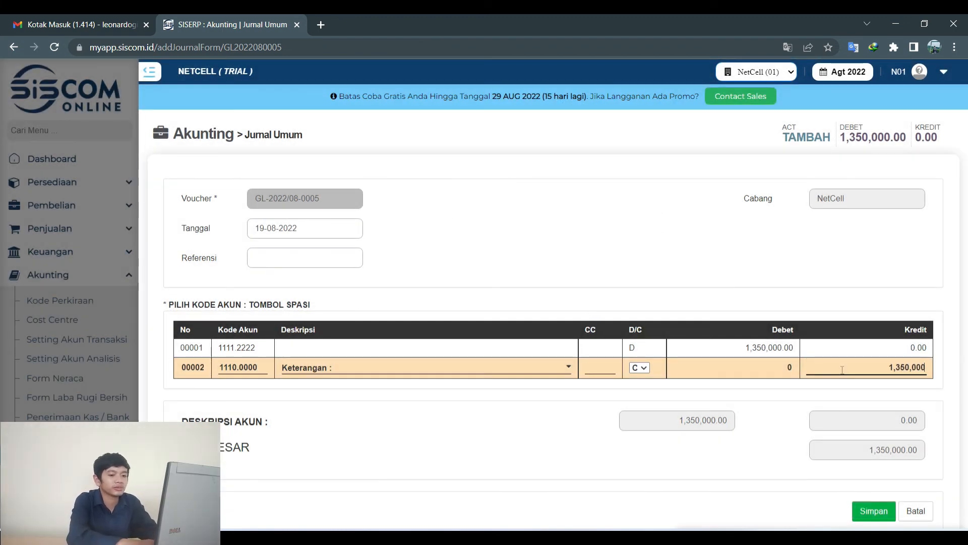
pyautogui.click(863, 510)
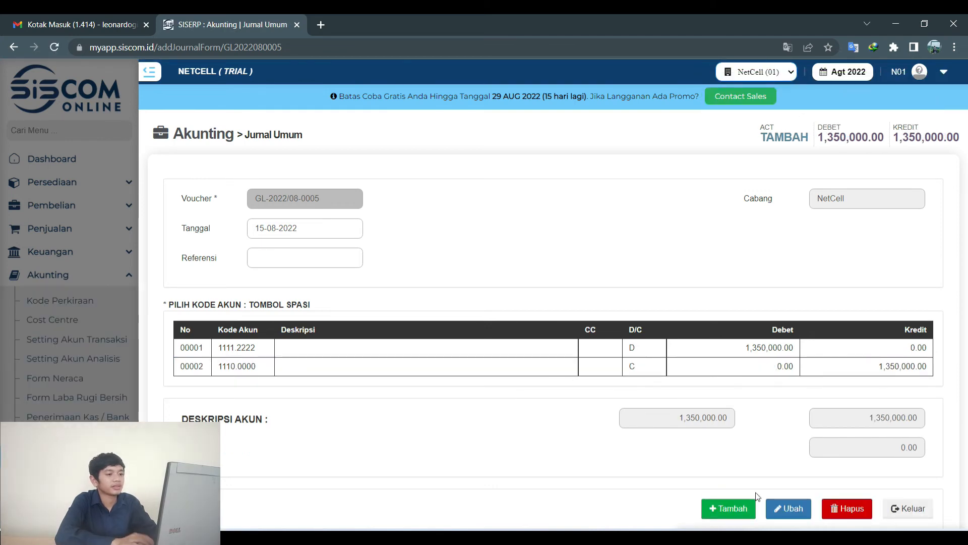
# Confirm the 19-08-2022 date, exit to the journal list, and show slide 13 on supplies used.
pyautogui.click(342, 230)
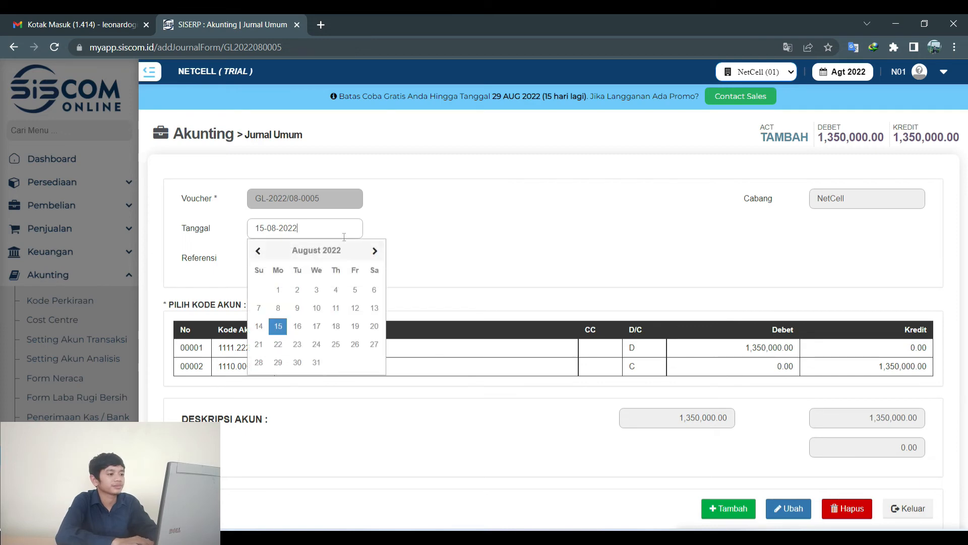
pyautogui.click(365, 322)
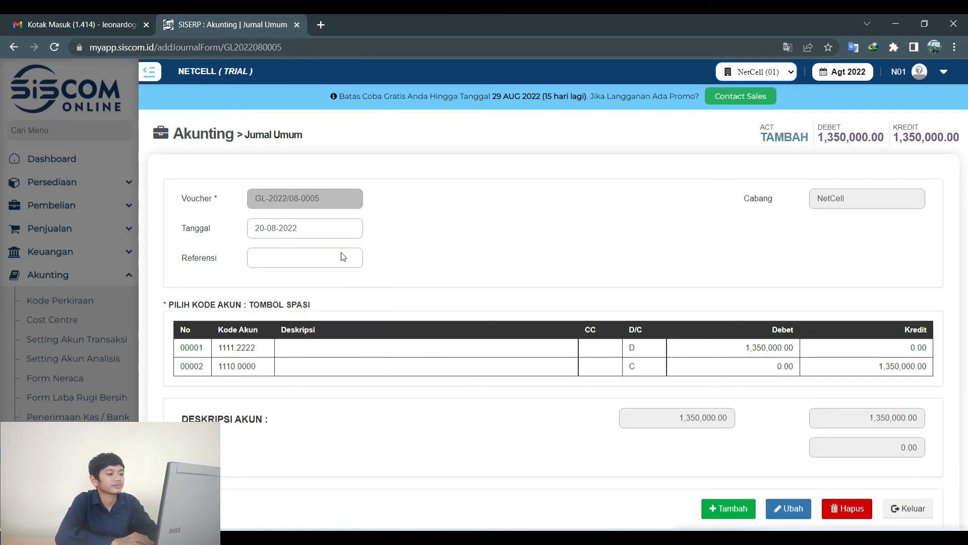
pyautogui.click(337, 232)
pyautogui.click(352, 327)
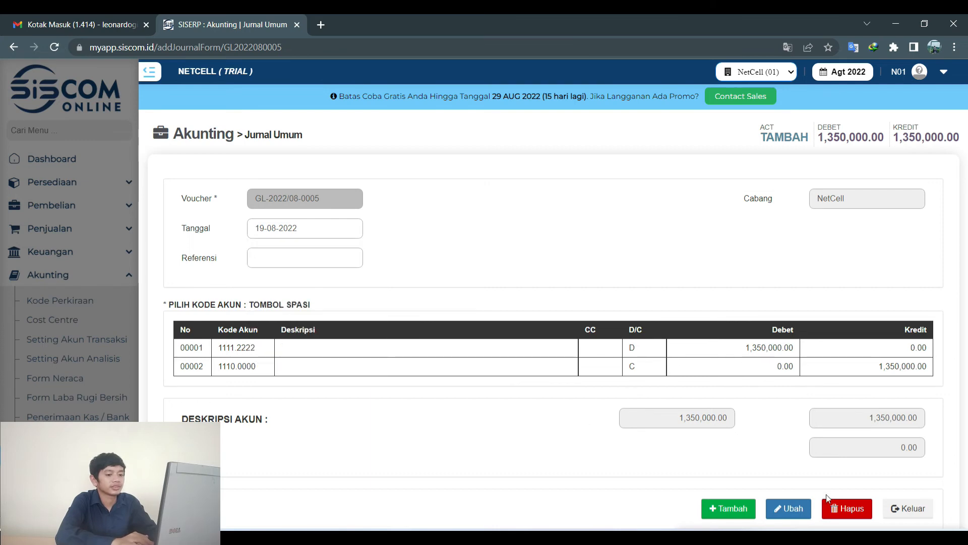
pyautogui.click(895, 509)
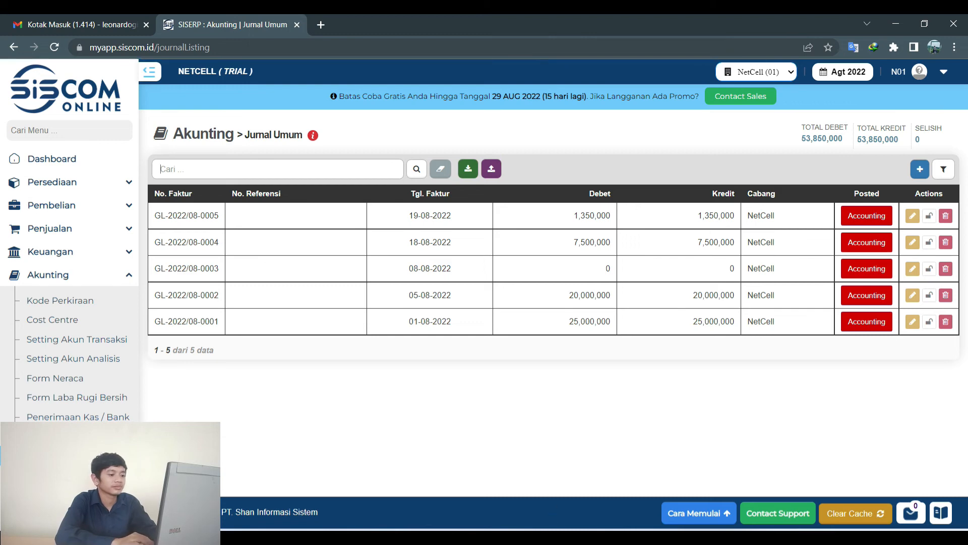
pyautogui.hotkey('alt', 'Tab')
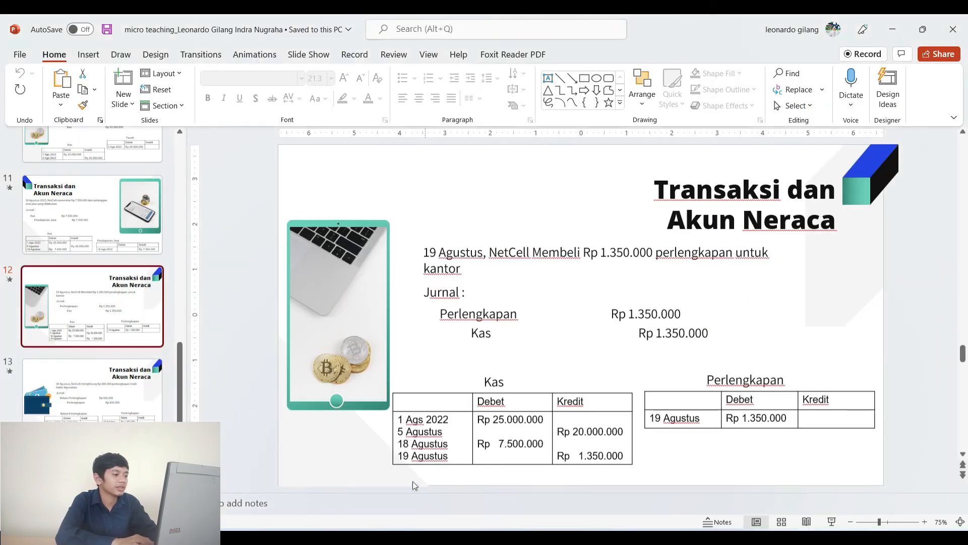
pyautogui.click(74, 380)
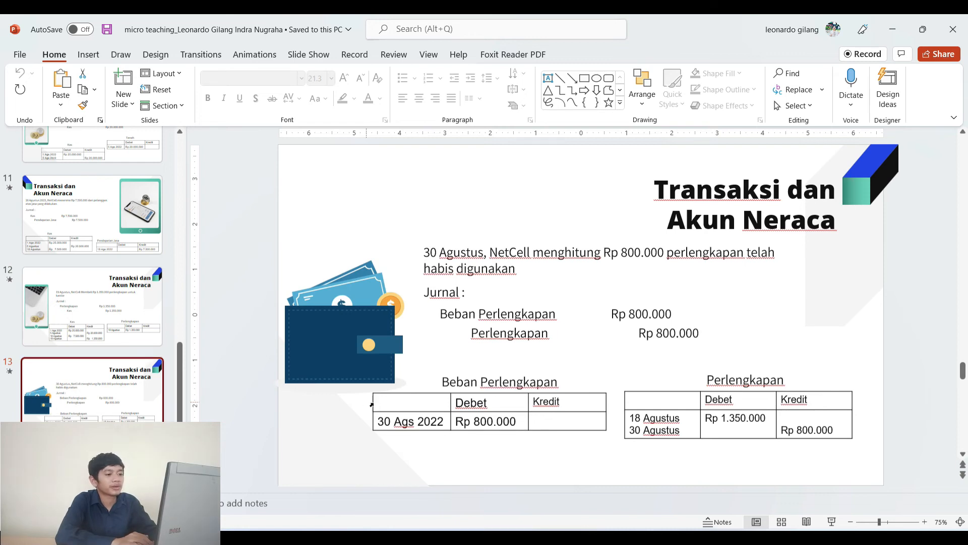
# Create voucher GL-2022/08-0006 dated 30-08-2022 and add an empty first detail line.
pyautogui.hotkey('alt', 'Tab')
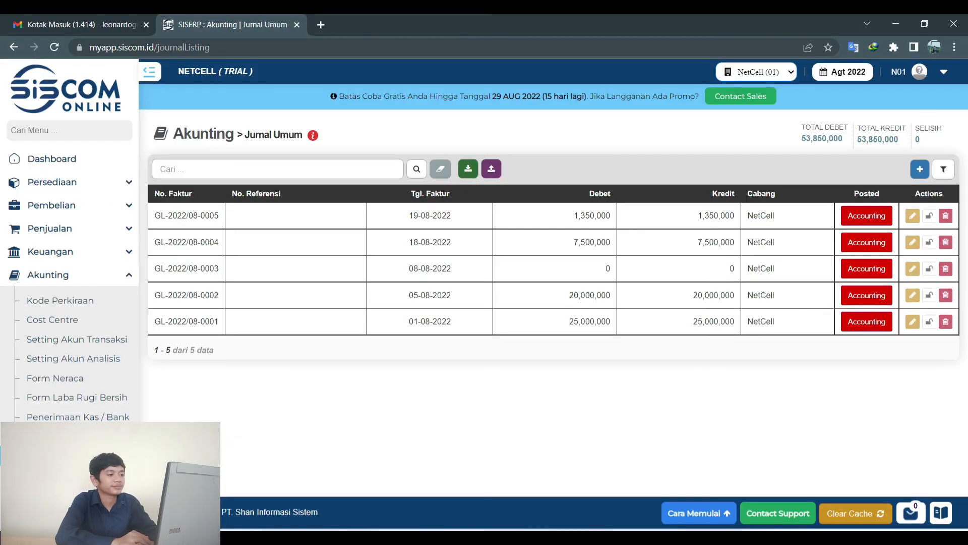
pyautogui.click(921, 171)
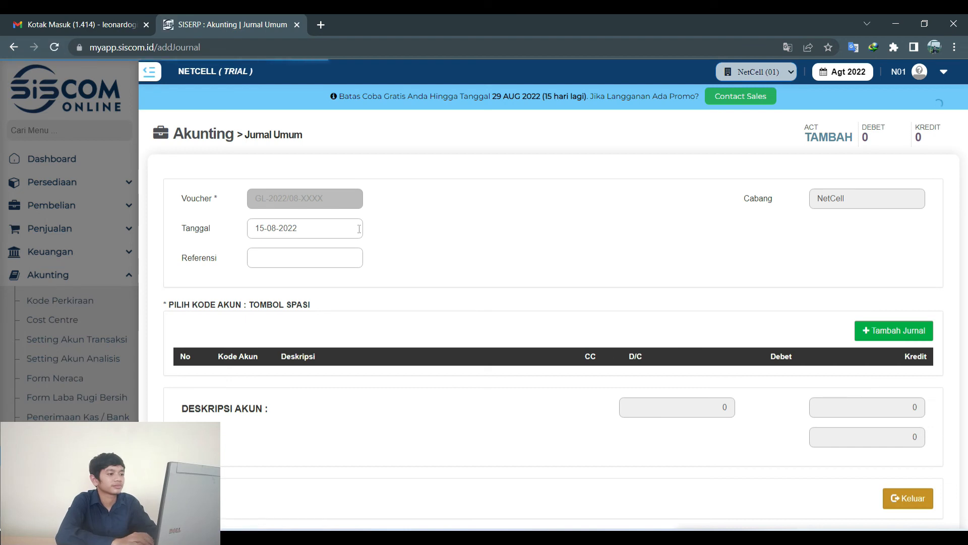
pyautogui.click(332, 230)
pyautogui.click(331, 230)
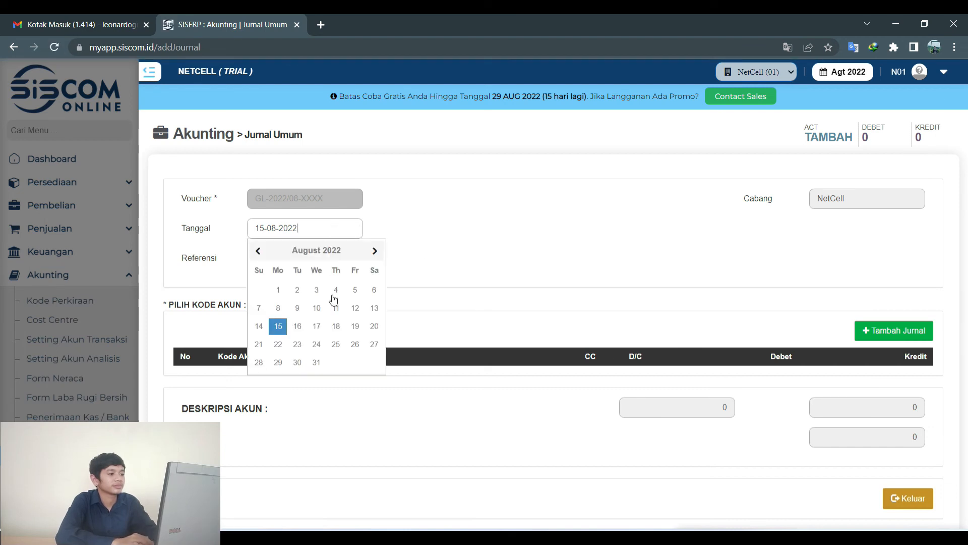
pyautogui.click(297, 362)
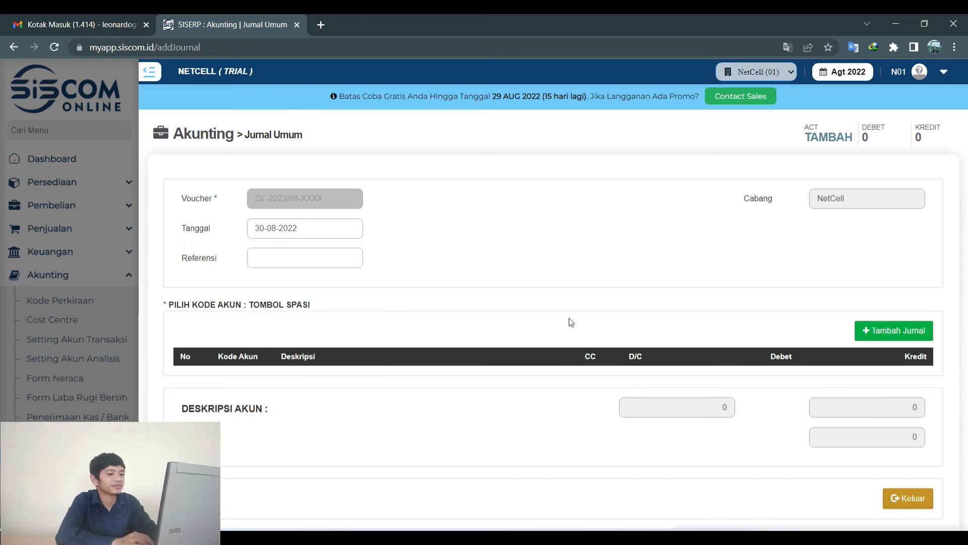
pyautogui.click(884, 332)
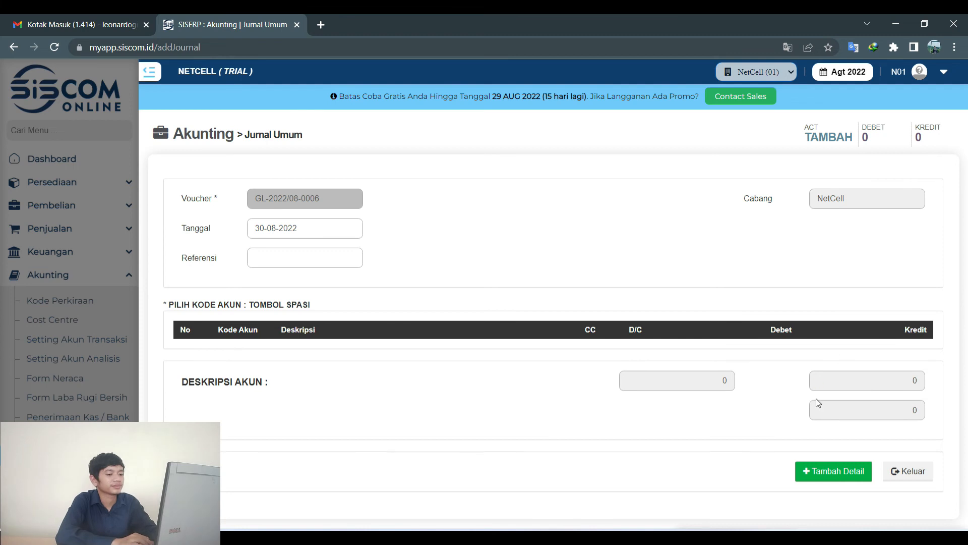
pyautogui.click(827, 473)
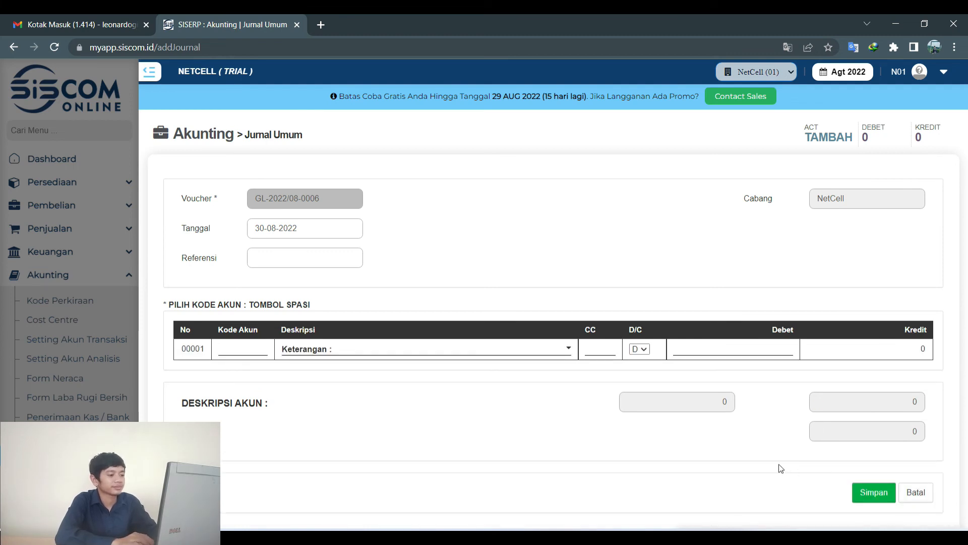
# Search 'beban' and assign account 5111.2222 BEBAN PENJUALAN to line 00001.
pyautogui.press('space')
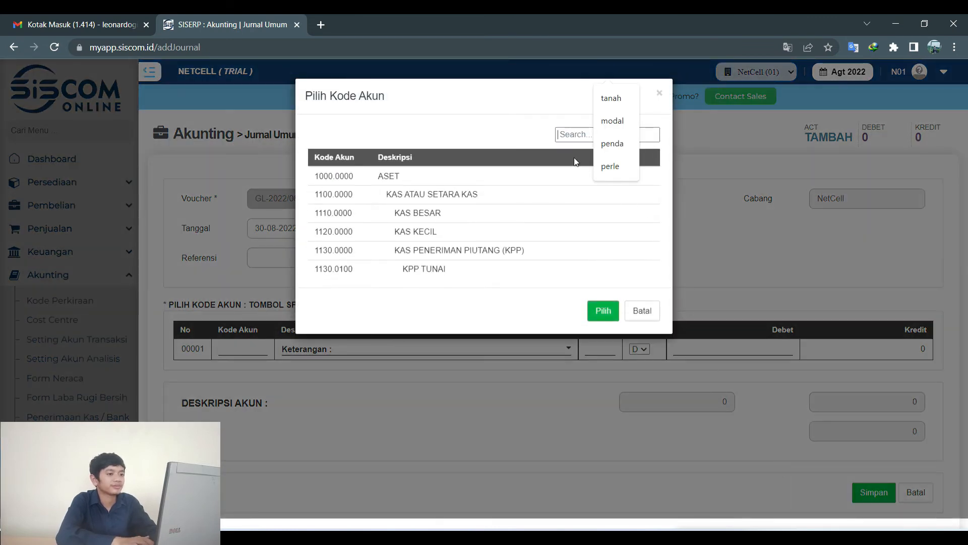
pyautogui.write('beban pe')
pyautogui.press('BackSpace')
pyautogui.press('BackSpace')
pyautogui.press('BackSpace')
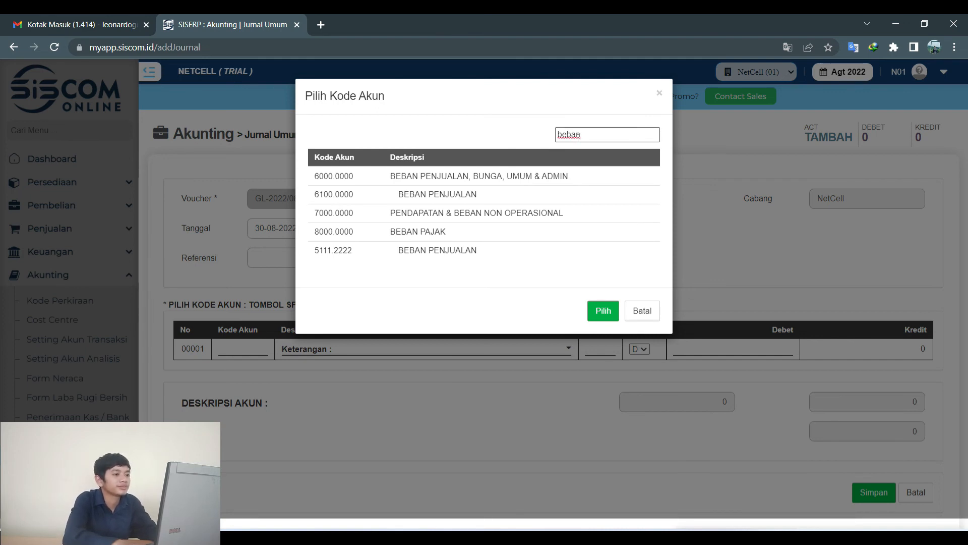
pyautogui.click(462, 251)
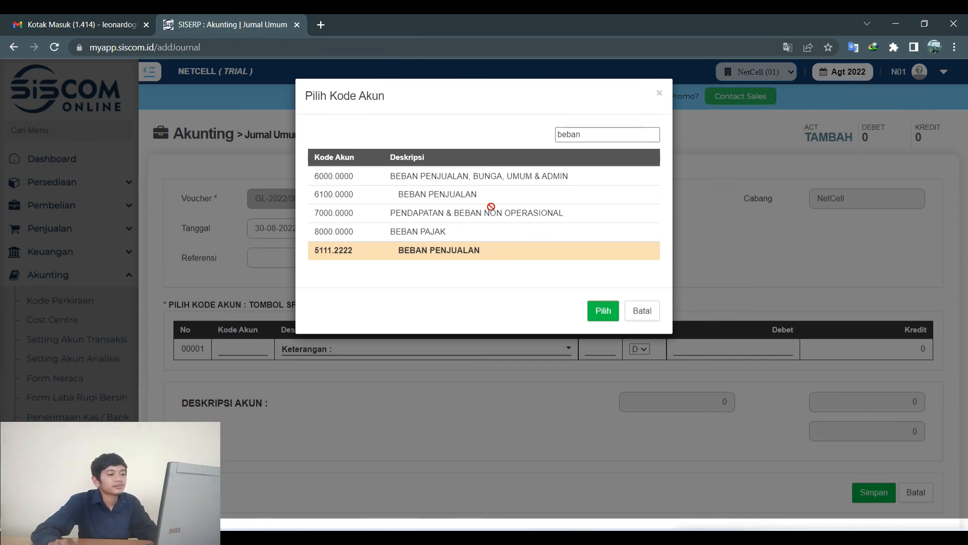
pyautogui.click(595, 315)
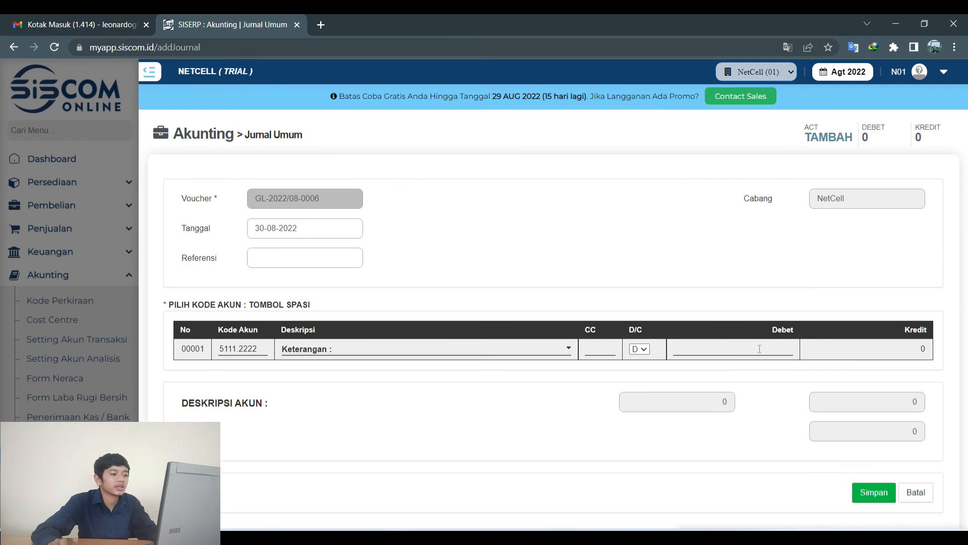
# Save an 800,000 debit to account 5111.2222 as line one and add a second line.
pyautogui.click(759, 349)
pyautogui.write('80')
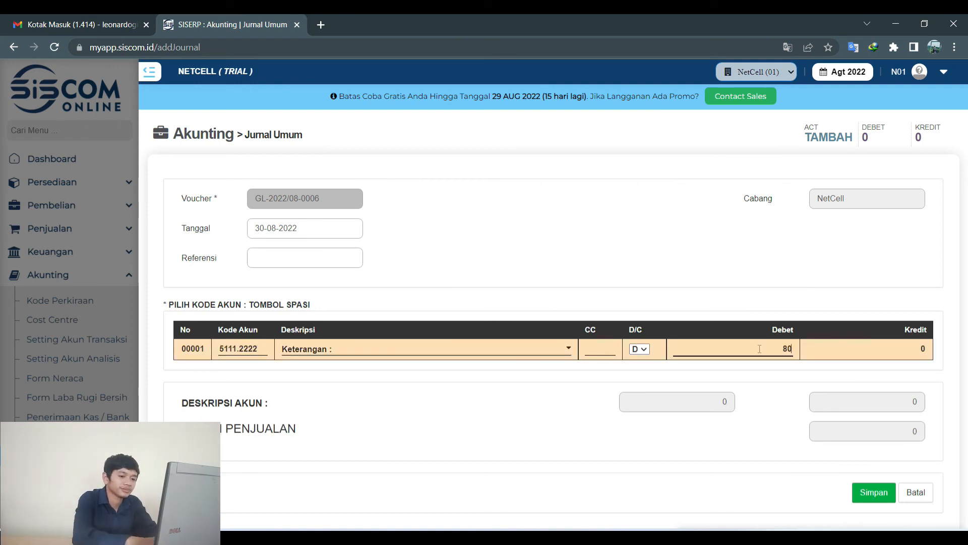
pyautogui.write('0,000')
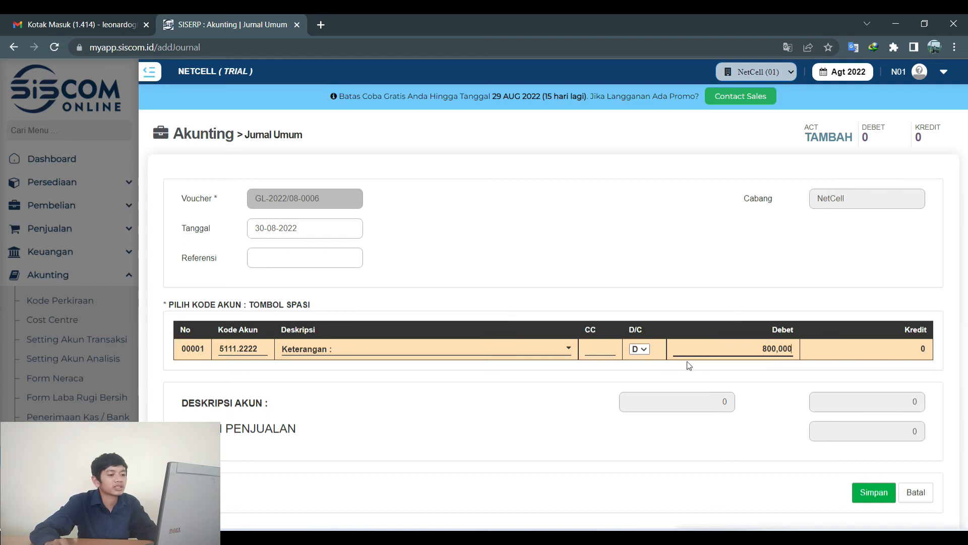
pyautogui.click(874, 497)
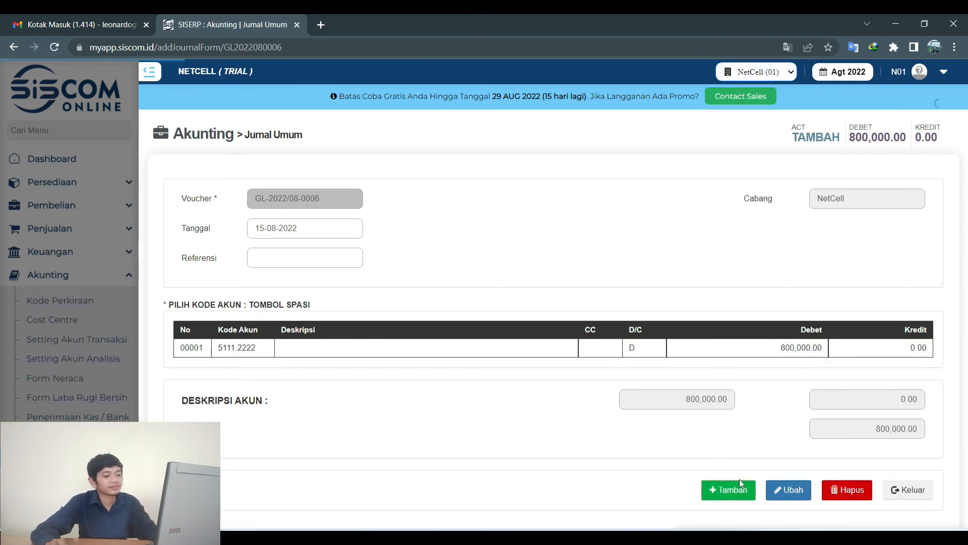
pyautogui.click(729, 490)
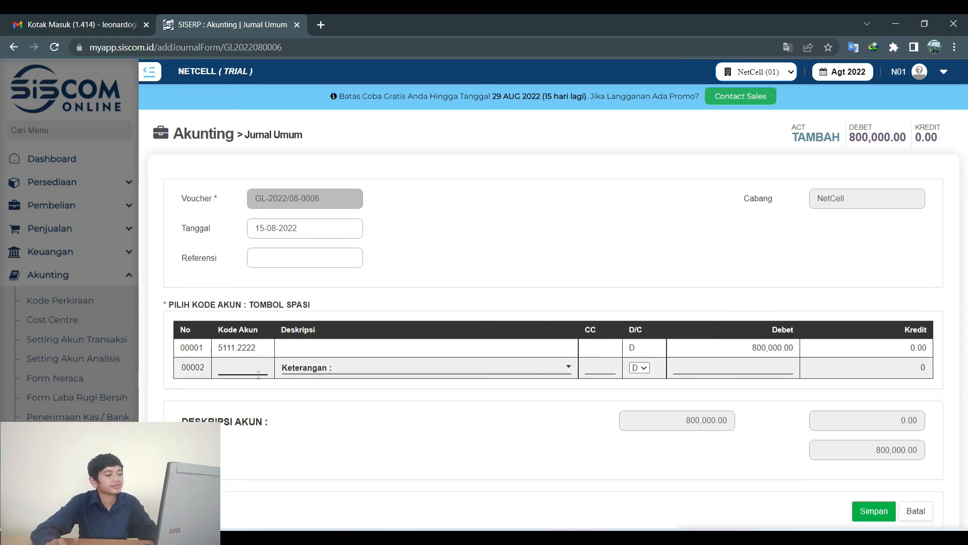
# Make line two an 800,000 credit to account 1111.2222 PERLENGKAPAN.
pyautogui.click(249, 349)
pyautogui.scroll(-2, 249, 350)
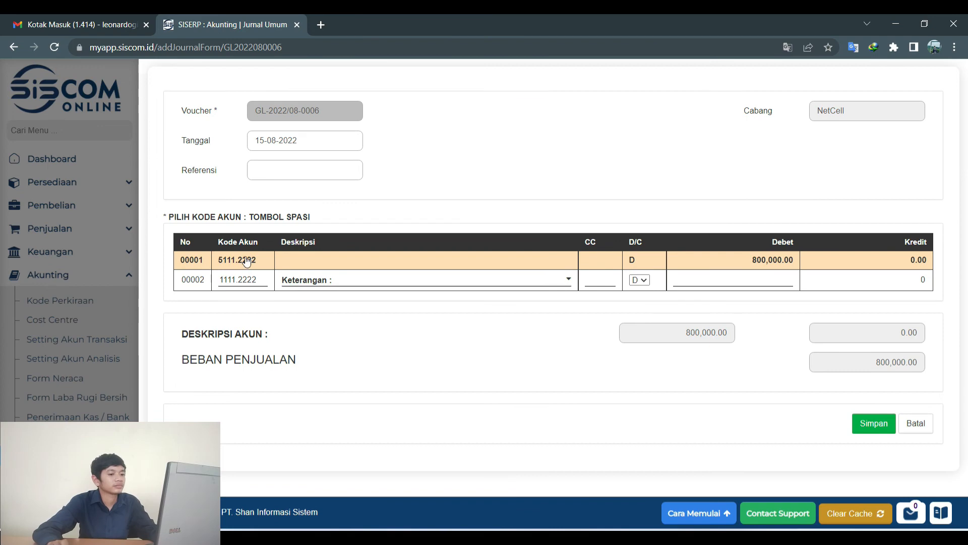
pyautogui.click(640, 281)
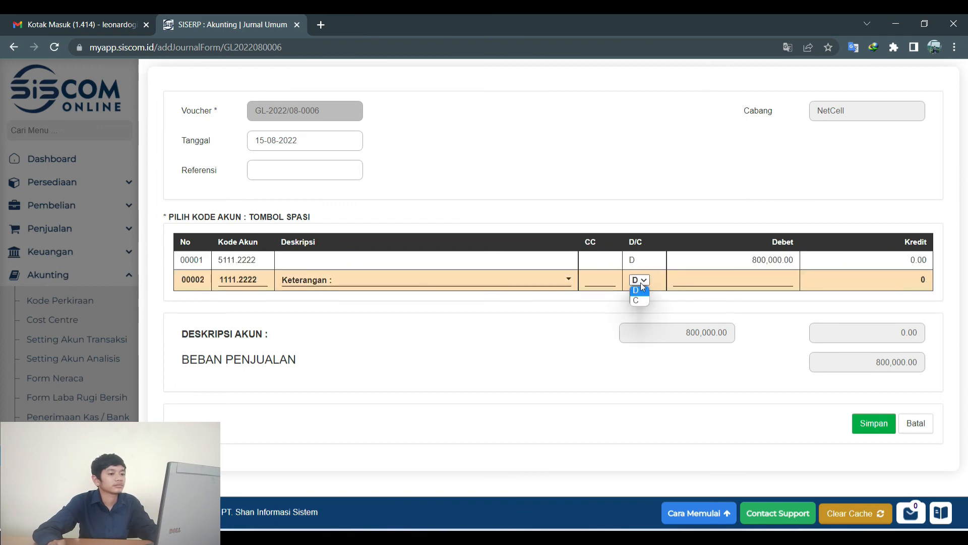
pyautogui.click(638, 301)
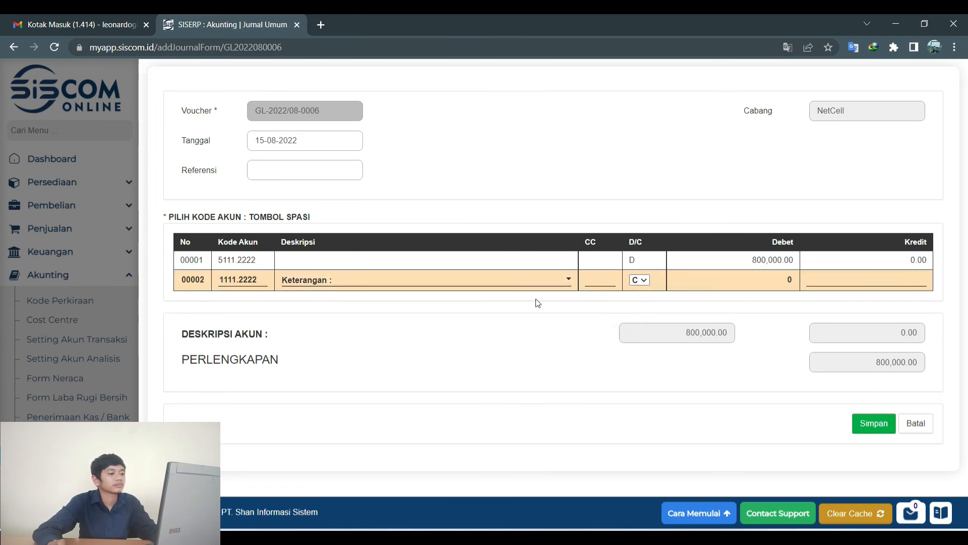
pyautogui.click(227, 260)
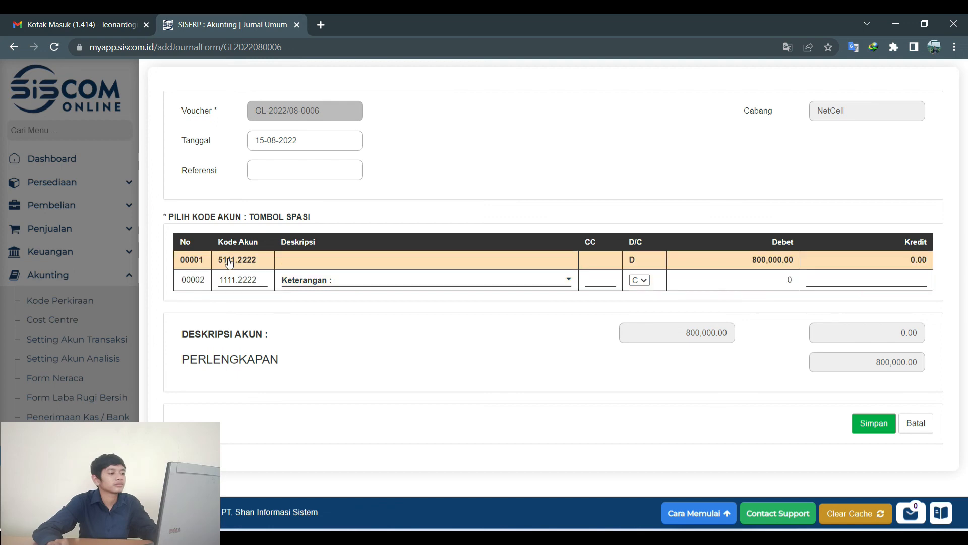
pyautogui.click(834, 278)
pyautogui.write('8000')
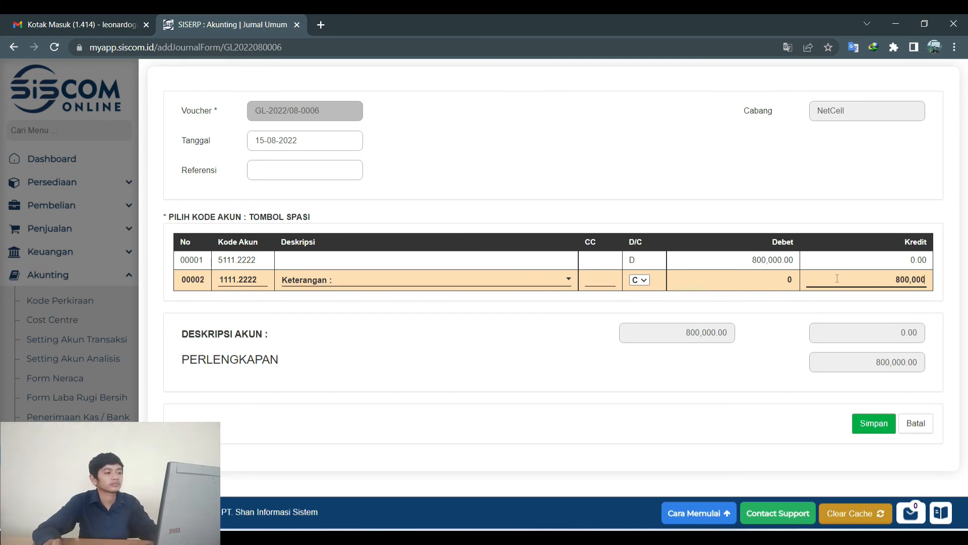
# Save the journal balanced at 800,000 each side and return to the journal list.
pyautogui.click(255, 263)
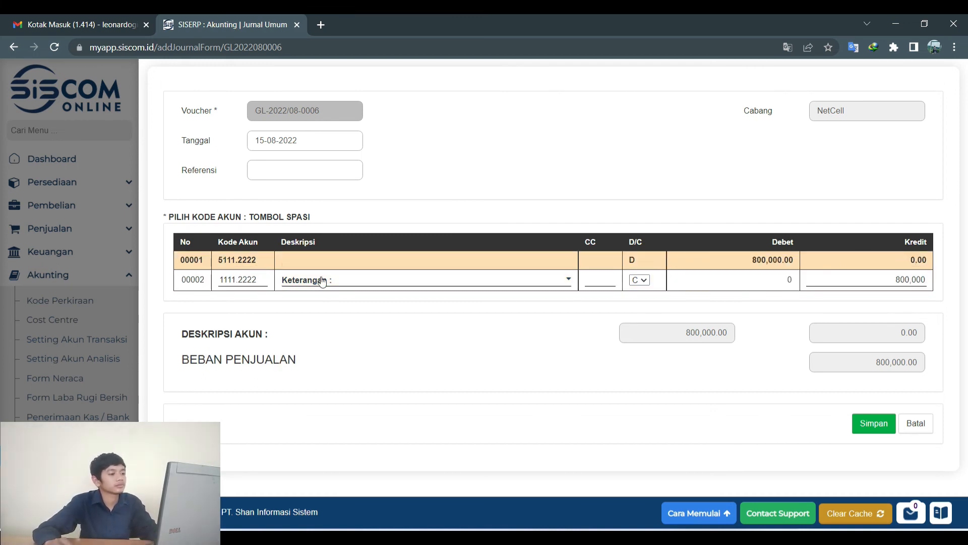
pyautogui.click(872, 424)
pyautogui.click(824, 280)
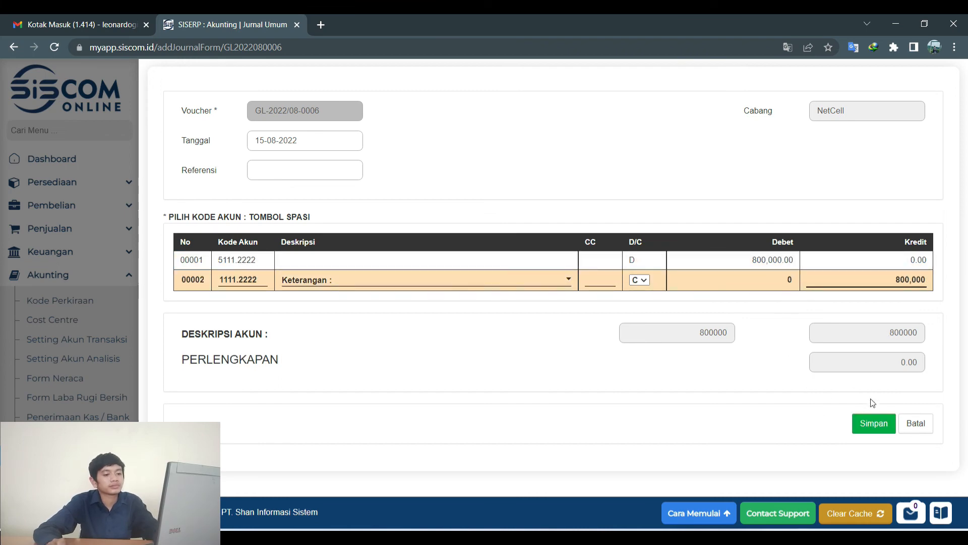
pyautogui.click(880, 432)
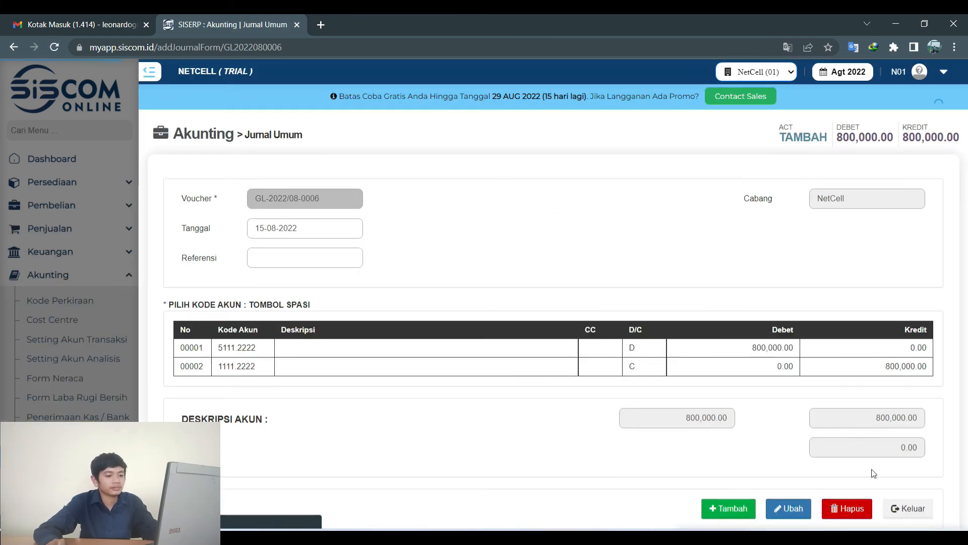
pyautogui.click(918, 509)
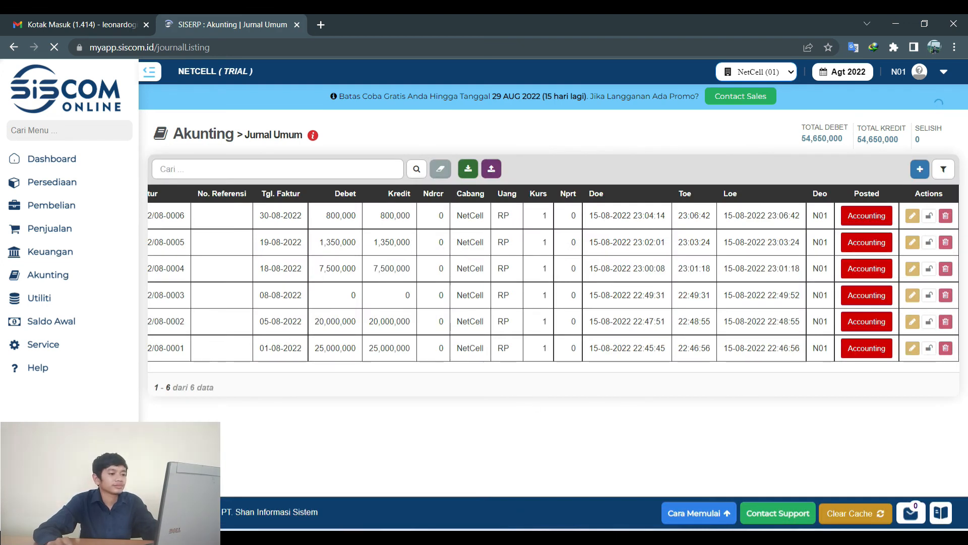
# Review PowerPoint slide 14, the 30 Agustus Prive/Kas Rp 2.000.000 journal, then return to SISCOM.
pyautogui.hotkey('alt', 'Tab')
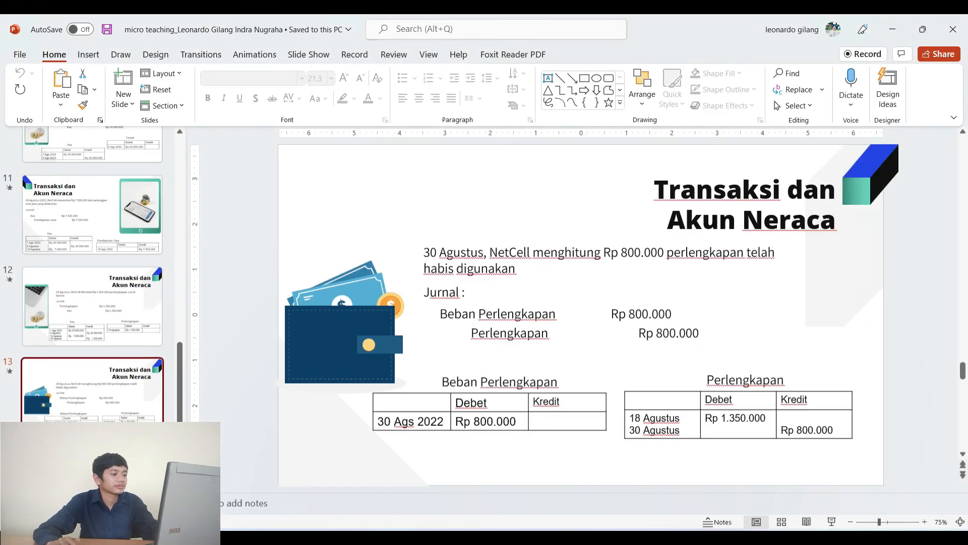
pyautogui.press('Down')
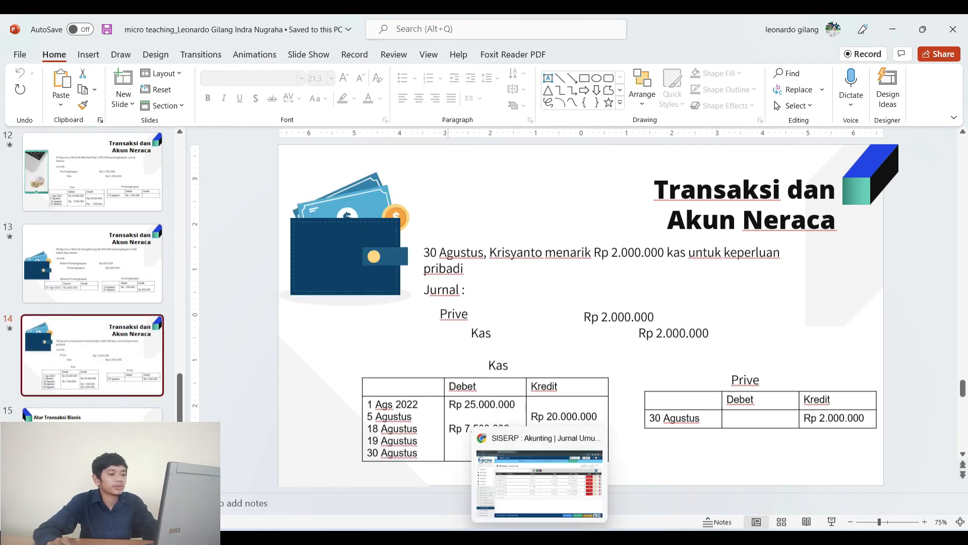
pyautogui.click(540, 537)
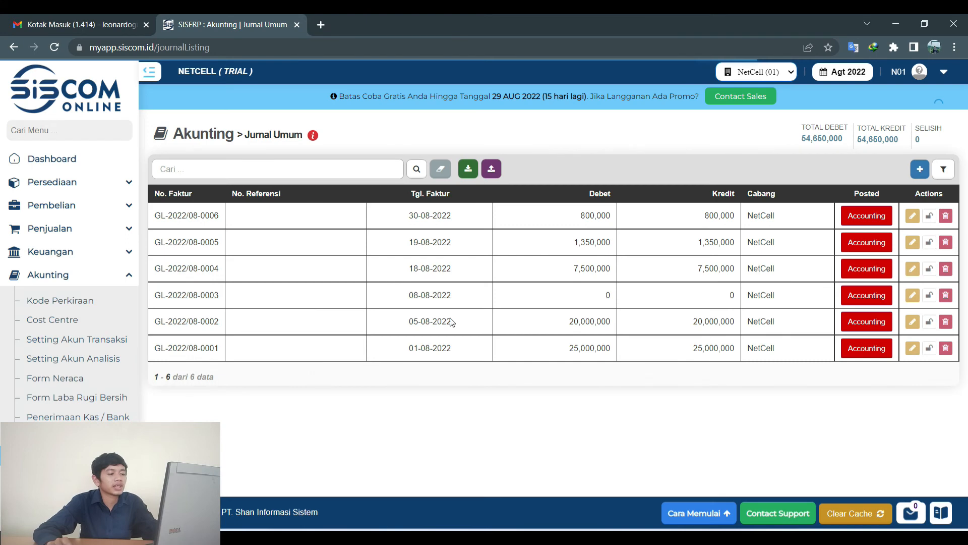
# Create journal voucher GL-2022/08-0007 dated 30-08-2022.
pyautogui.click(920, 173)
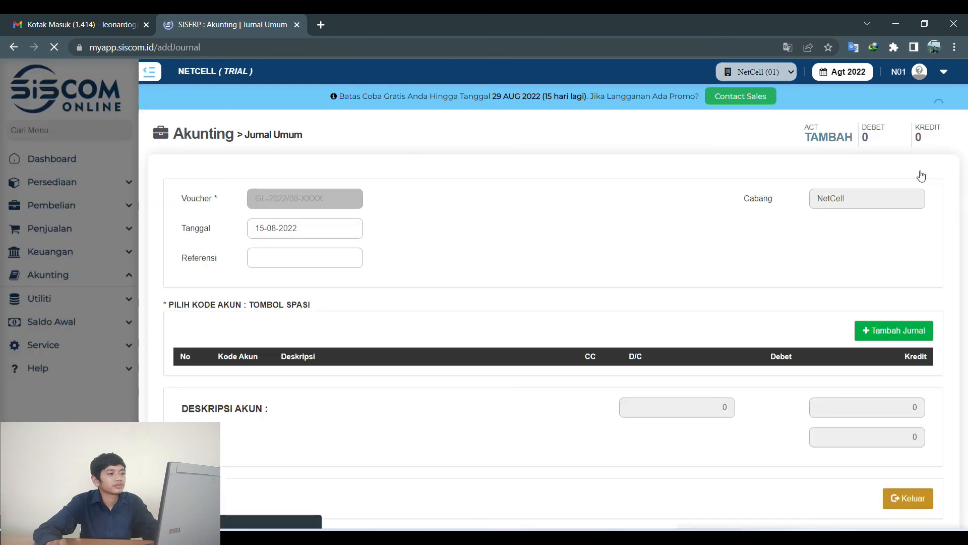
pyautogui.click(268, 228)
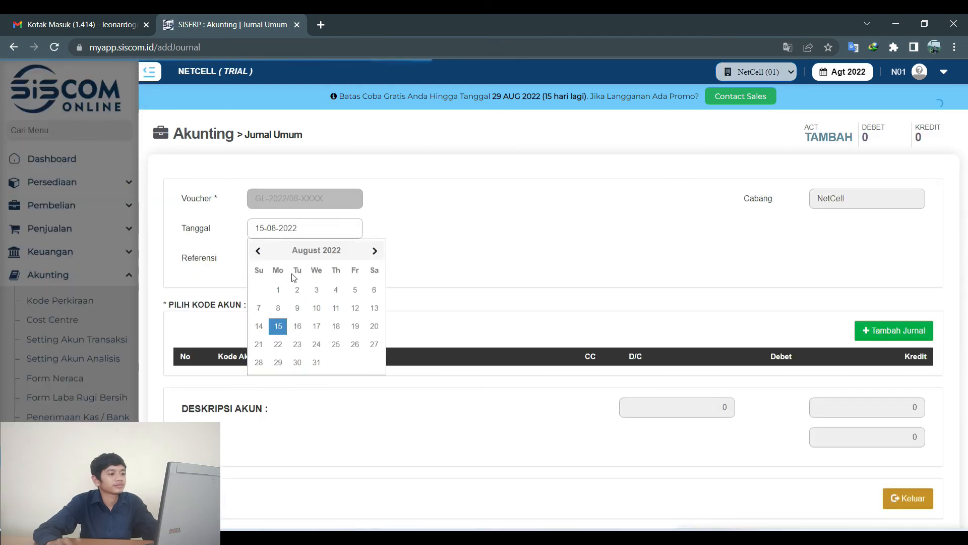
pyautogui.click(303, 362)
pyautogui.click(931, 333)
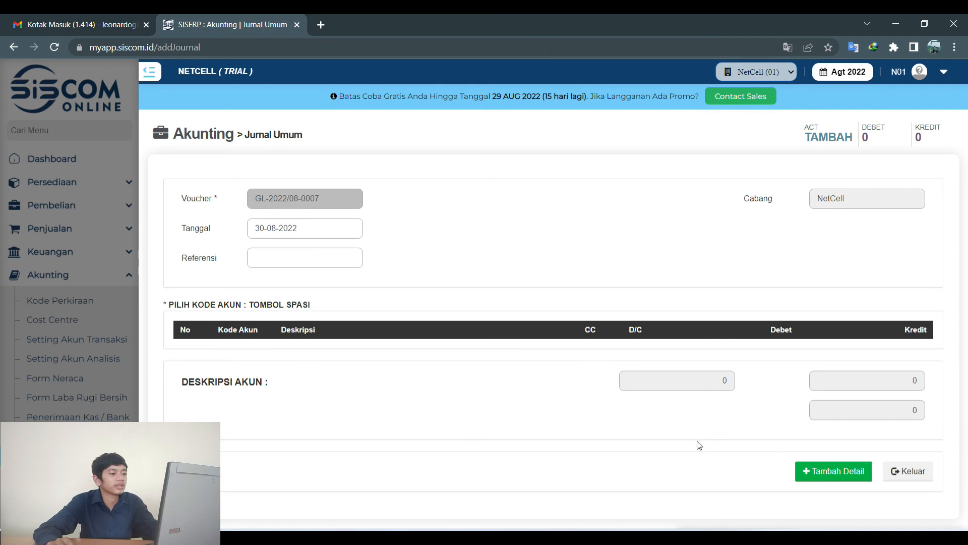
# Add an empty first detail line to the voucher and open its account picker.
pyautogui.click(838, 476)
pyautogui.click(839, 474)
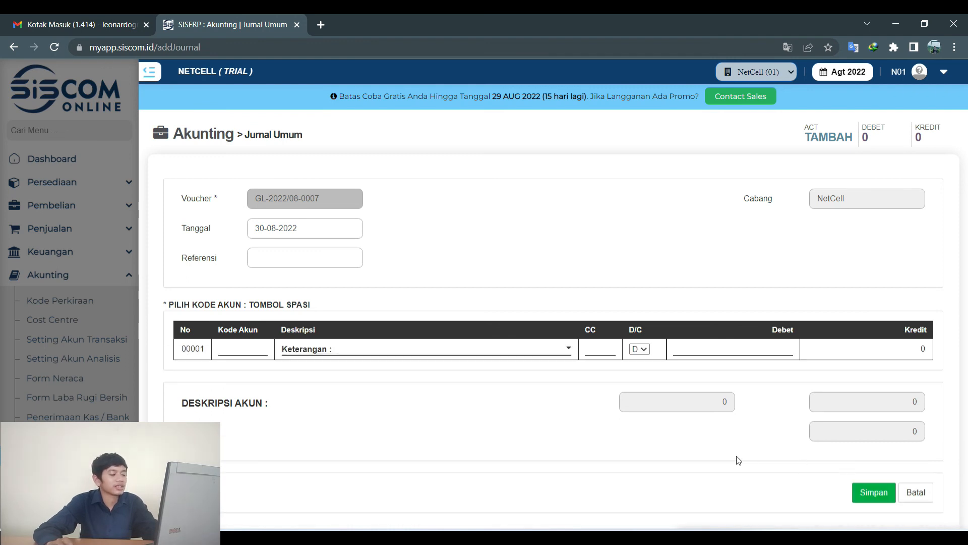
pyautogui.press('space')
pyautogui.moveTo(509, 537)
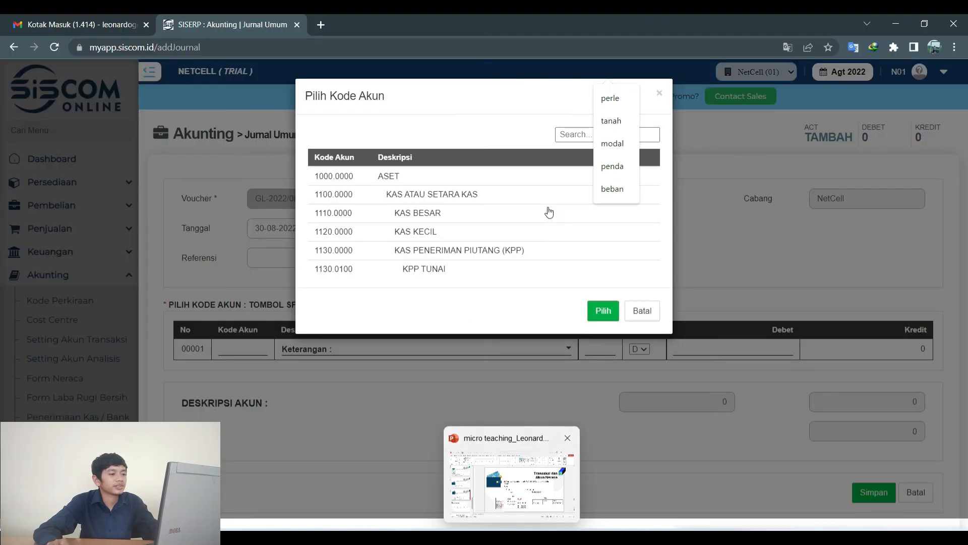
# Set line 00001's account to PRIVE 3111.2222, checking it against the slide.
pyautogui.click(575, 134)
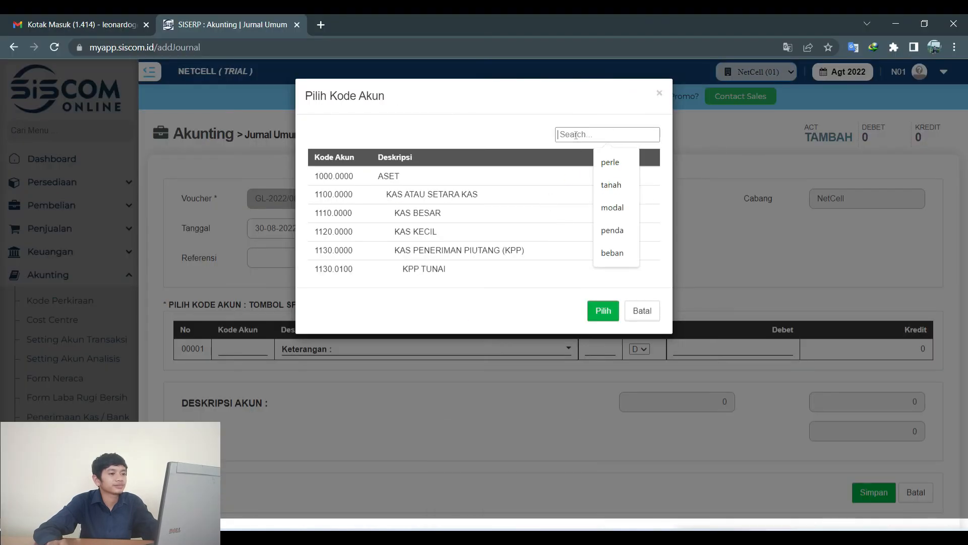
pyautogui.write('p')
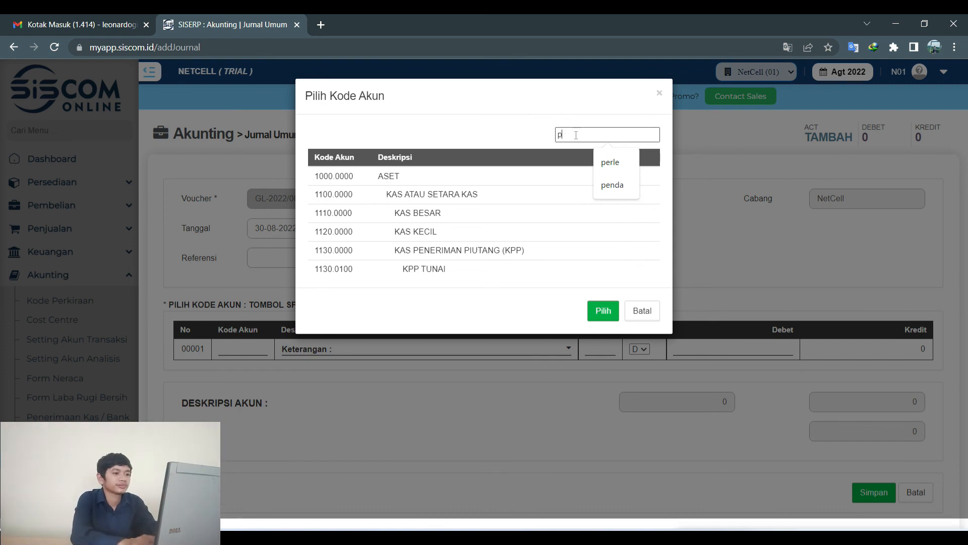
pyautogui.write('rio')
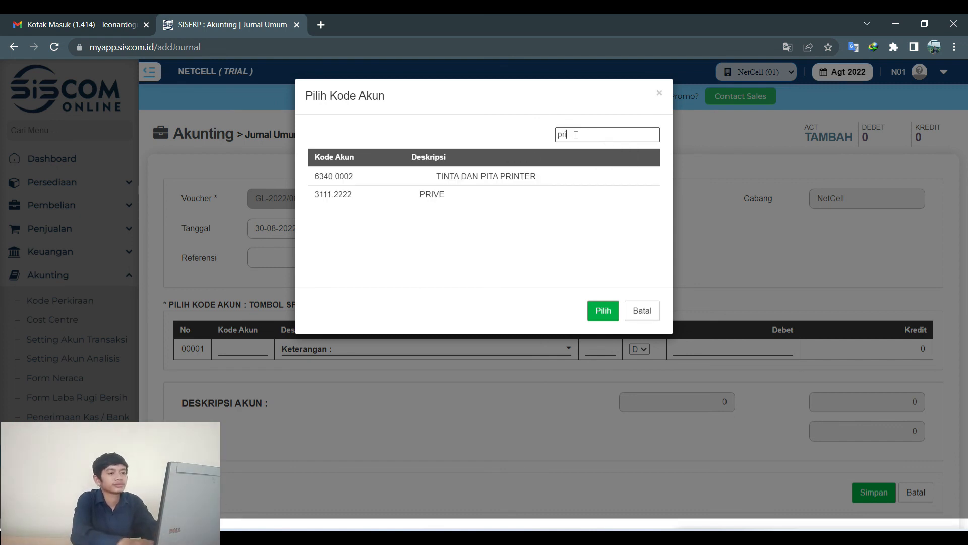
pyautogui.click(466, 196)
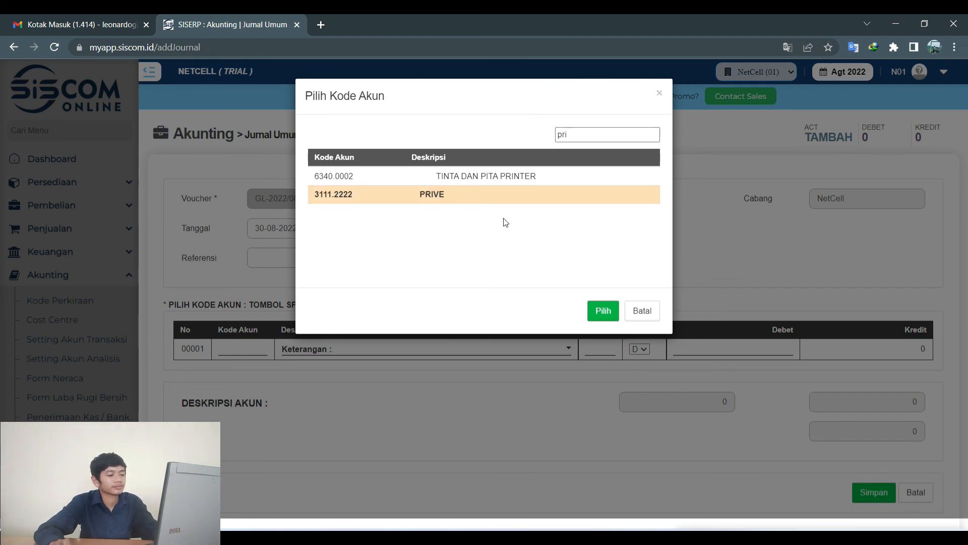
pyautogui.click(604, 310)
pyautogui.hotkey('alt', 'Tab')
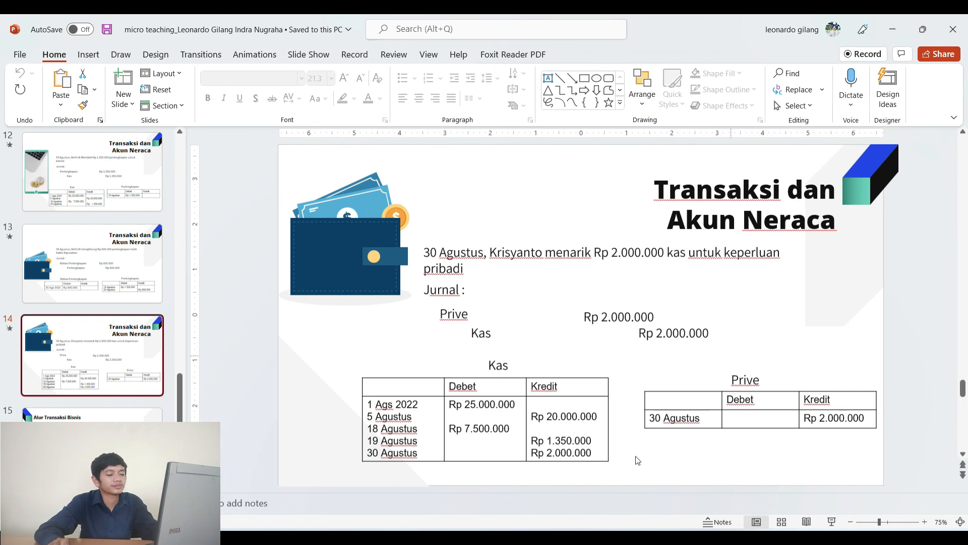
pyautogui.hotkey('alt', 'Tab')
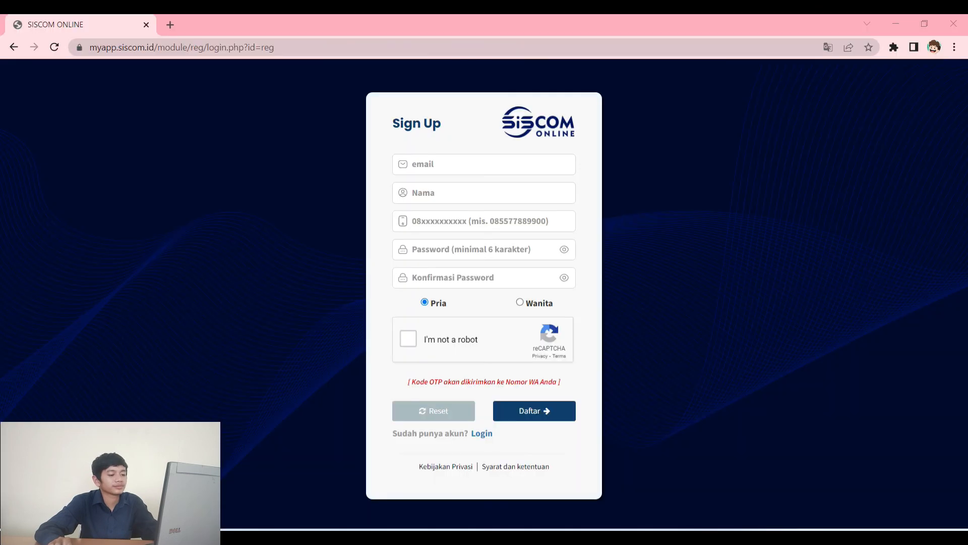
# Enter a 2,000,000 debit on line 00001 and save it.
pyautogui.click(722, 346)
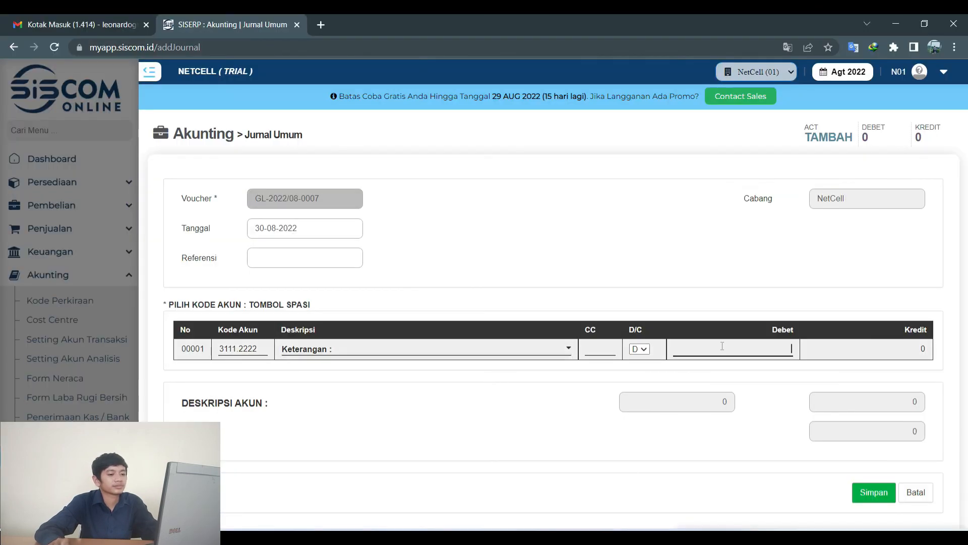
pyautogui.write('2,000,000')
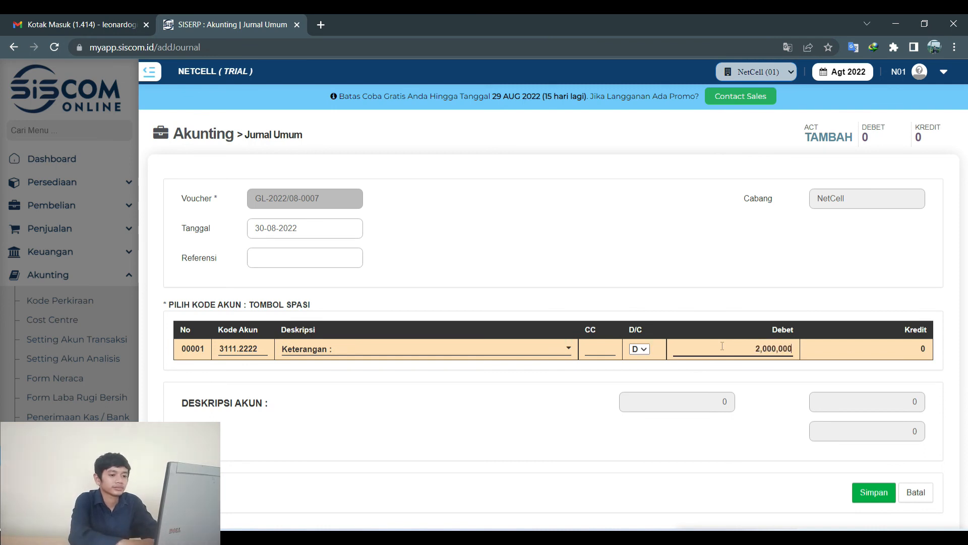
pyautogui.click(871, 490)
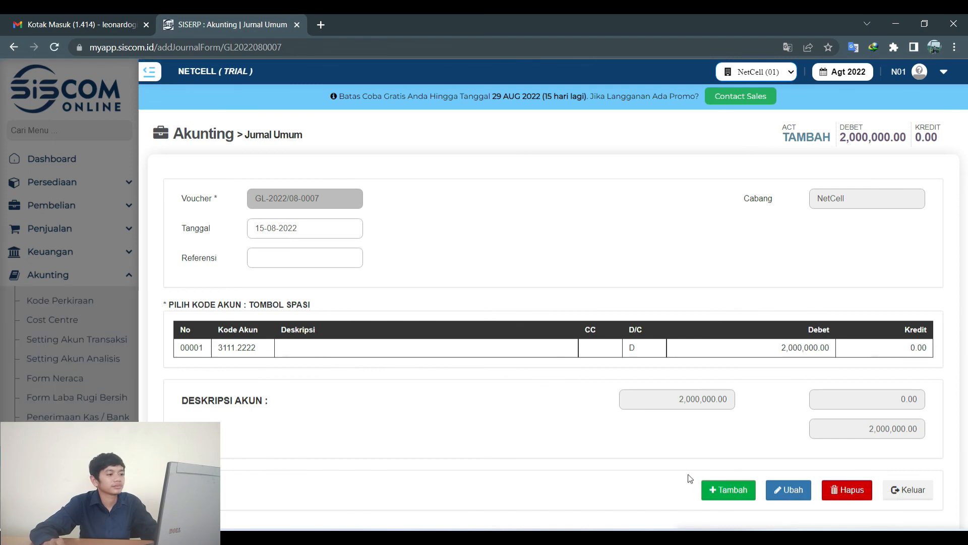
pyautogui.click(271, 229)
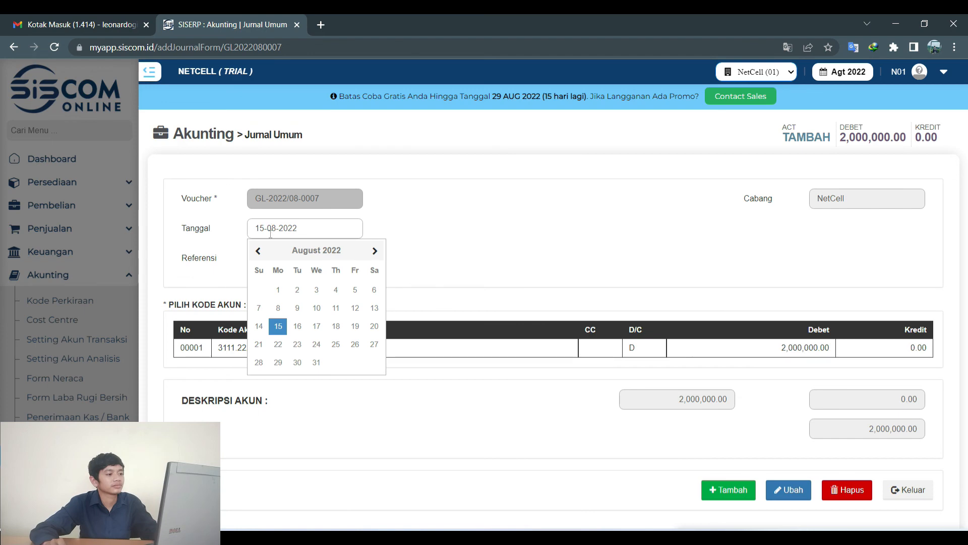
# Date the journal 30-08-2022 and add line 00002 on account KAS BESAR 1110.0000.
pyautogui.click(297, 362)
pyautogui.click(733, 491)
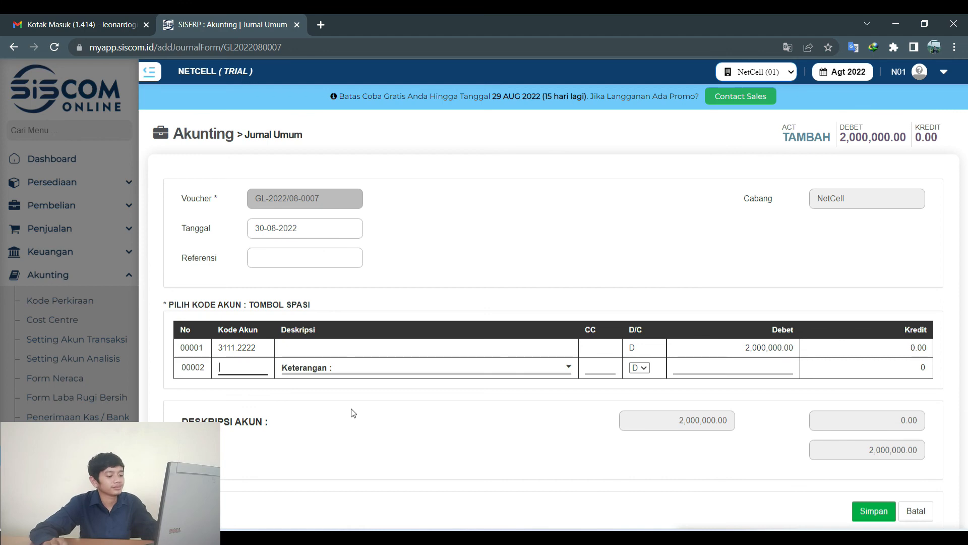
pyautogui.press('space')
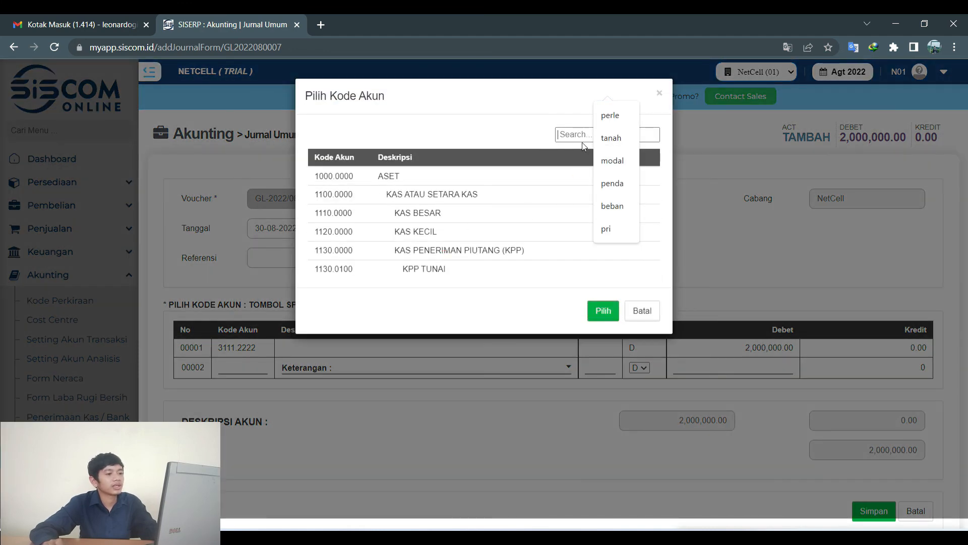
pyautogui.click(417, 220)
pyautogui.click(603, 310)
pyautogui.hotkey('alt', 'Tab')
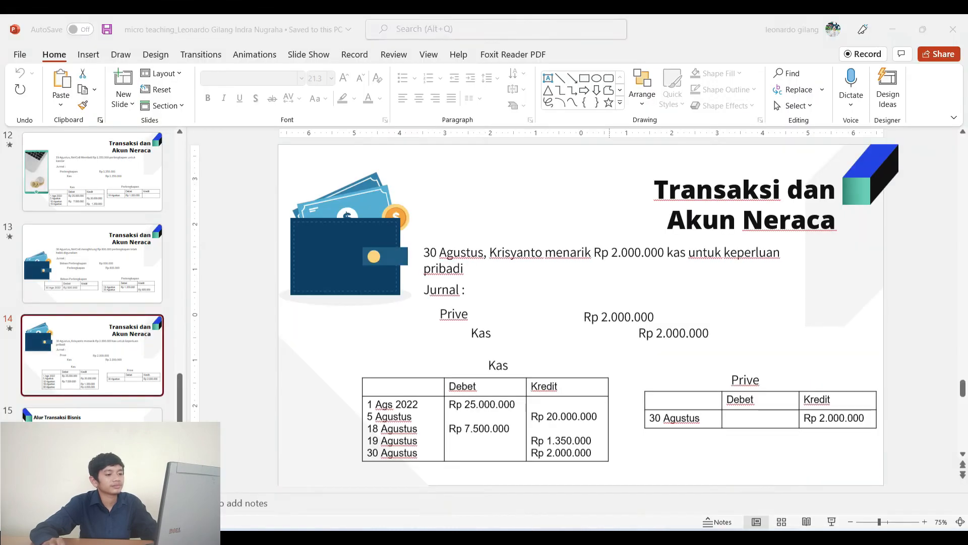
pyautogui.hotkey('alt', 'Tab')
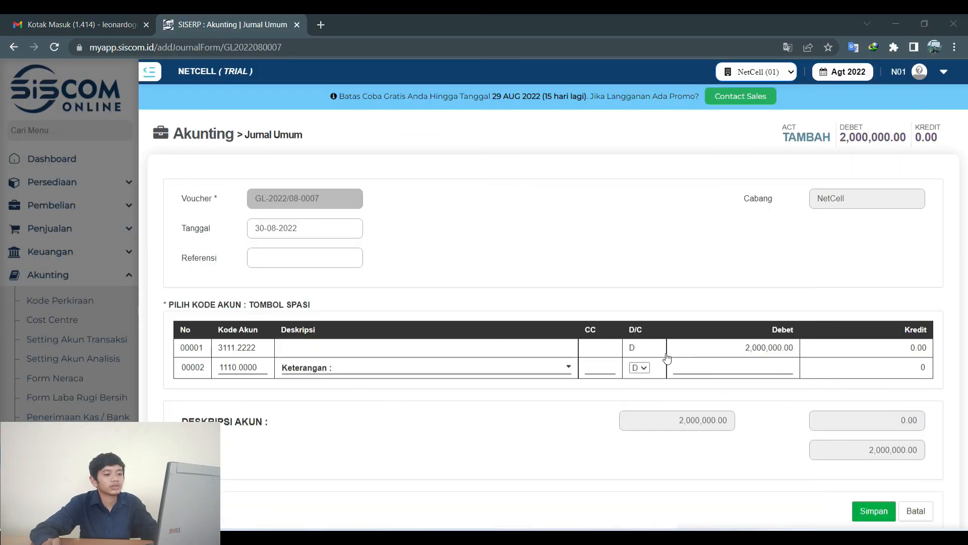
# Make line 00002 a 2,000,000 credit and save the balanced entry.
pyautogui.click(639, 367)
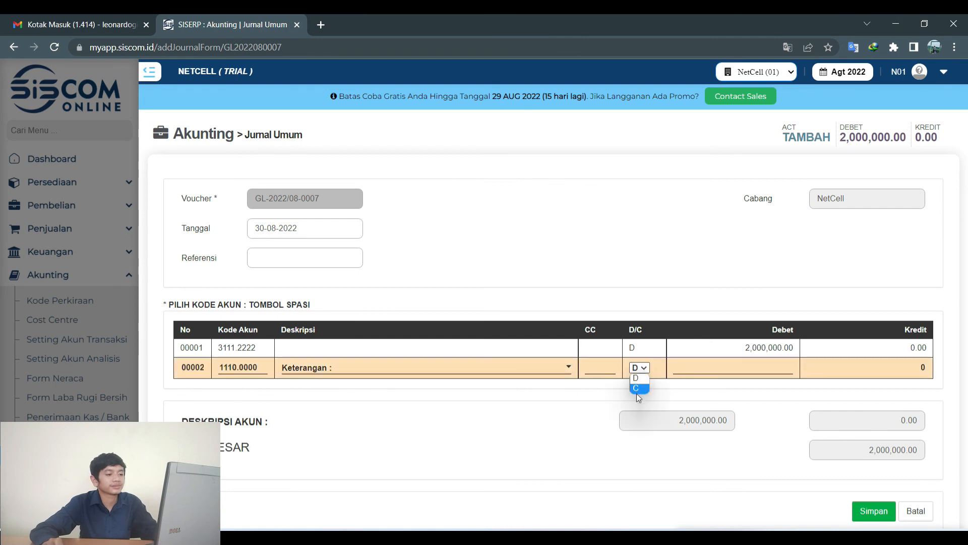
pyautogui.click(637, 388)
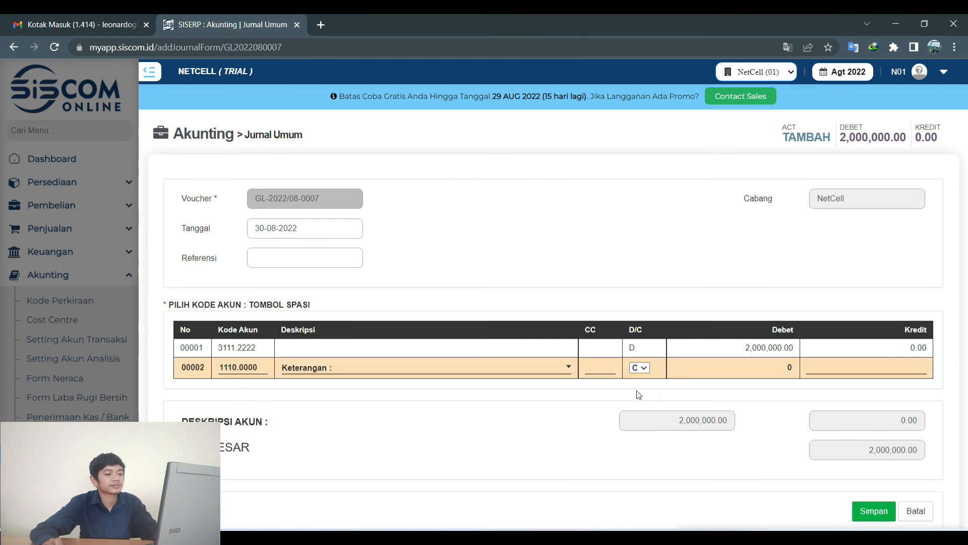
pyautogui.click(852, 371)
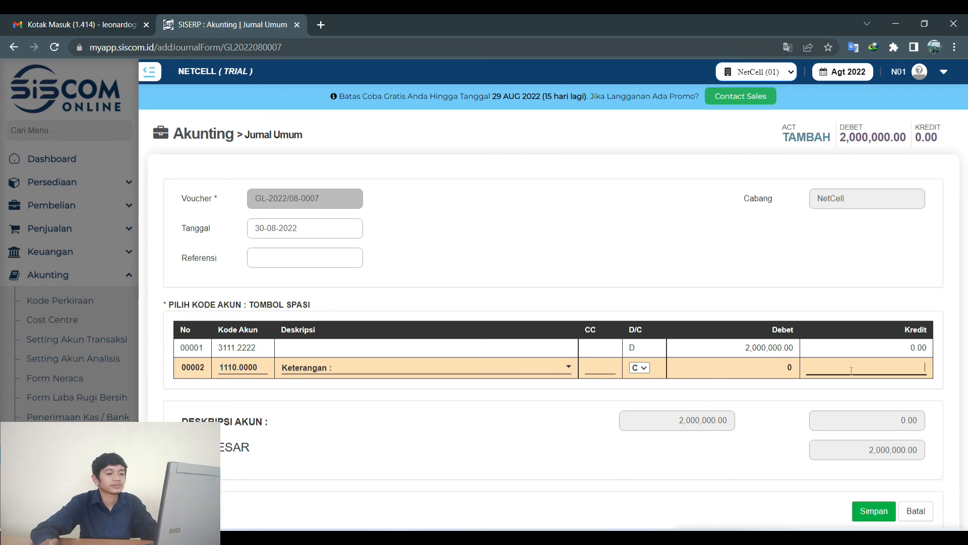
pyautogui.write('2,000,000')
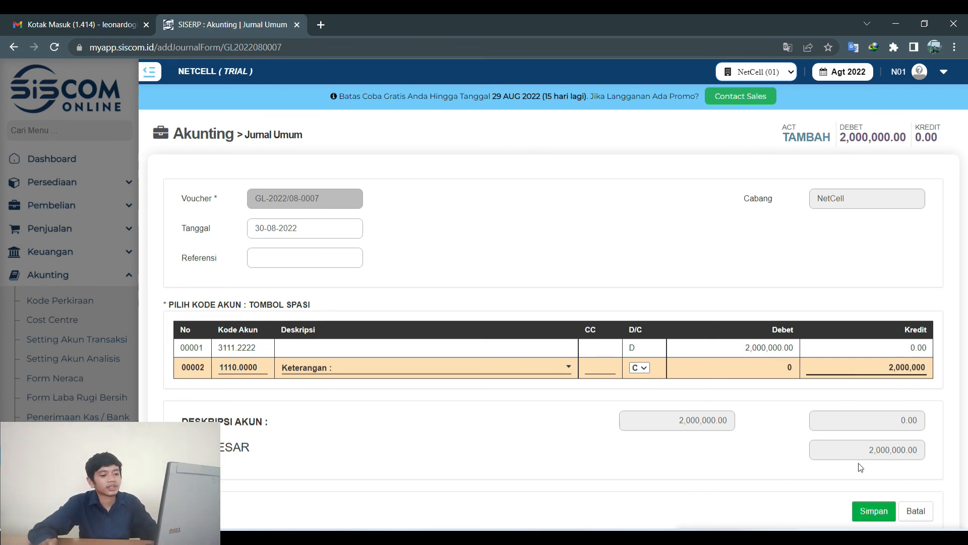
pyautogui.click(874, 511)
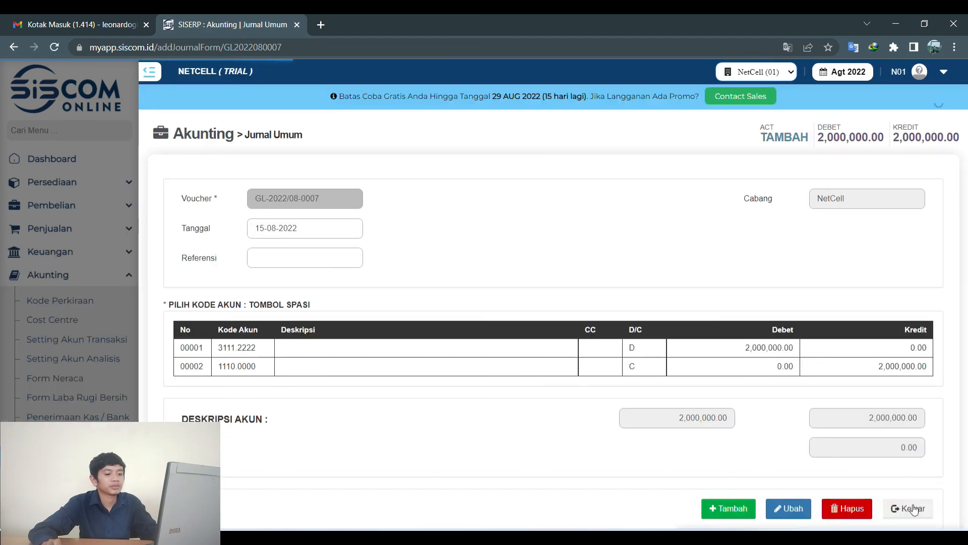
# Exit to the journal list and review the seven vouchers totalling 56,650,000 each side.
pyautogui.click(914, 509)
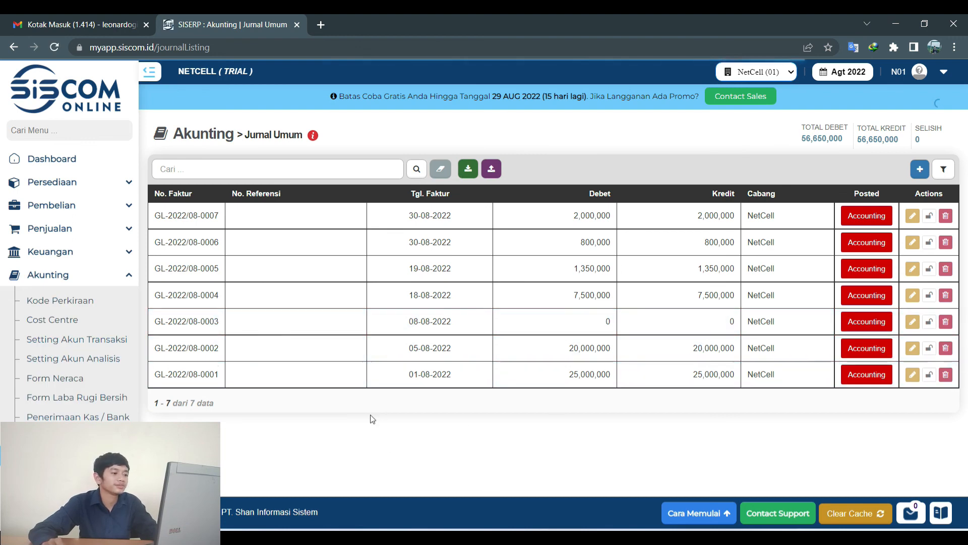
pyautogui.scroll(-5, 70, 242)
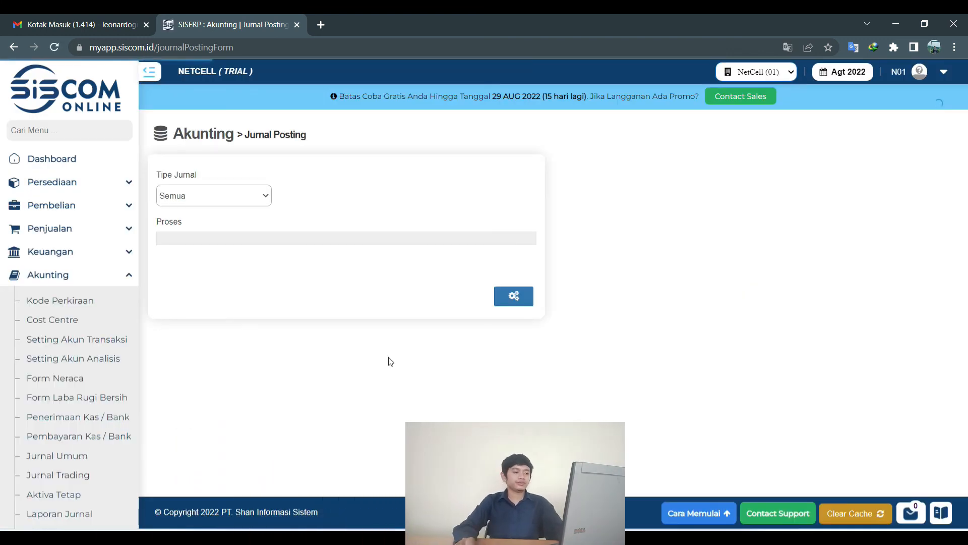
# Post the August 2022 journals for all journal types and check the result.
pyautogui.click(515, 299)
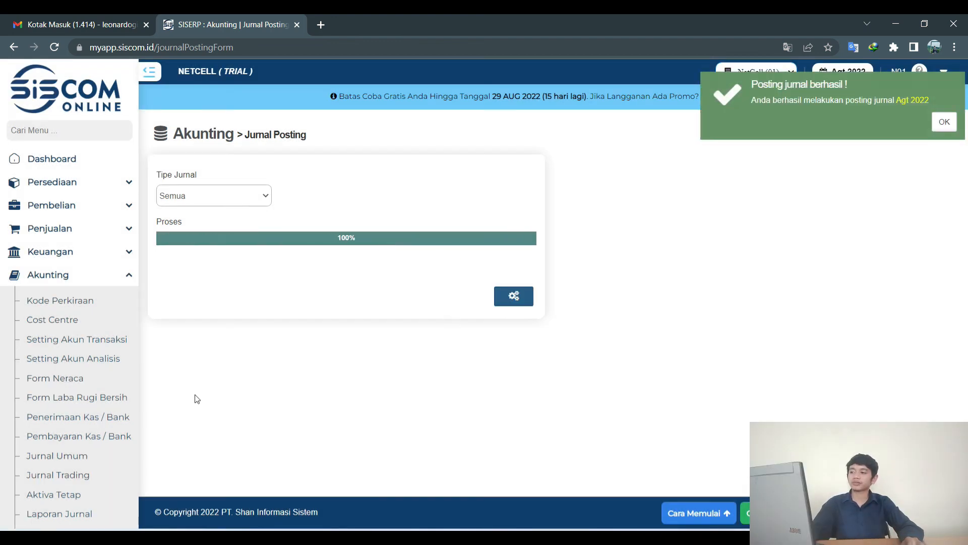
pyautogui.scroll(5, 79, 432)
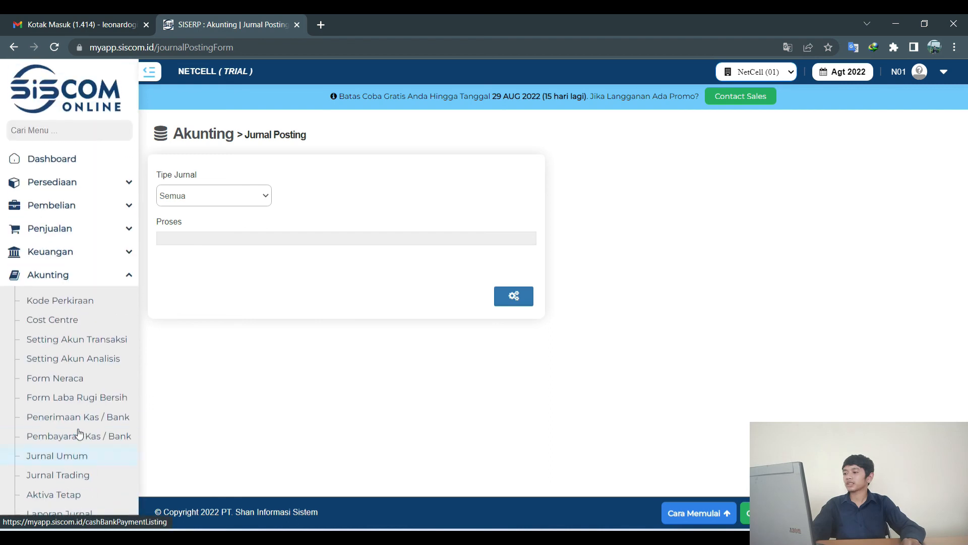
pyautogui.scroll(-1, 79, 433)
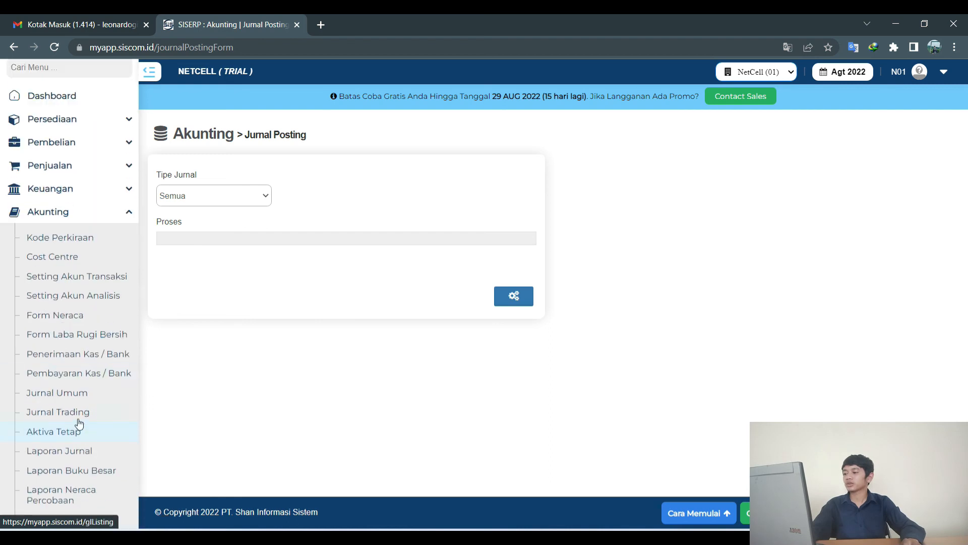
pyautogui.scroll(1, 79, 464)
pyautogui.scroll(-1, 79, 463)
pyautogui.scroll(-3, 78, 464)
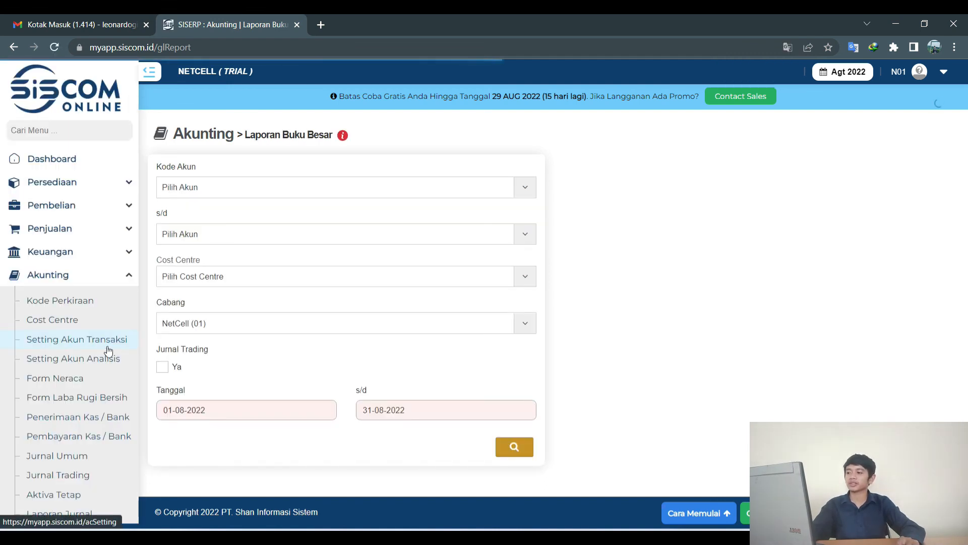
# Generate the NetCell general-ledger report for 01-08-2022 to 31-08-2022 and scroll through it.
pyautogui.click(527, 447)
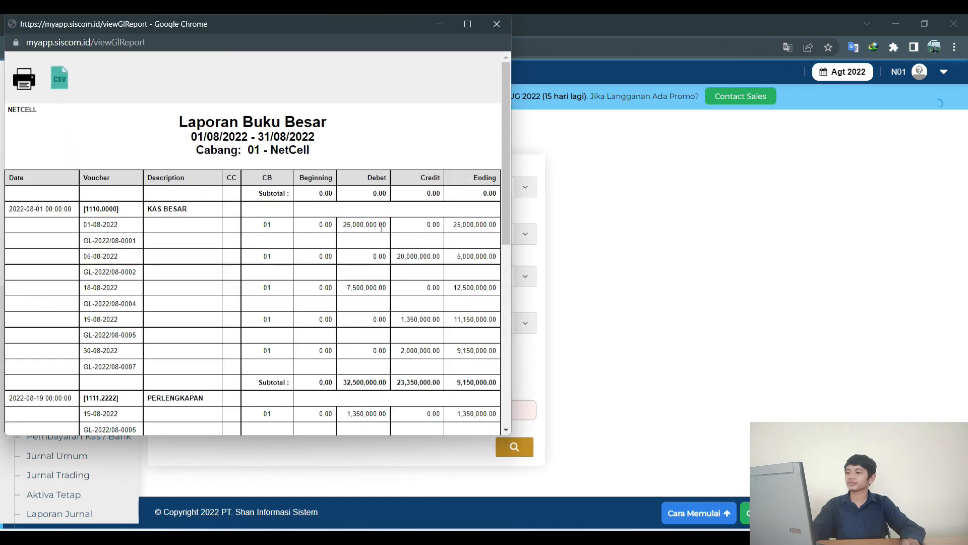
pyautogui.scroll(-3, 380, 228)
pyautogui.scroll(-3, 436, 251)
pyautogui.scroll(4, 434, 254)
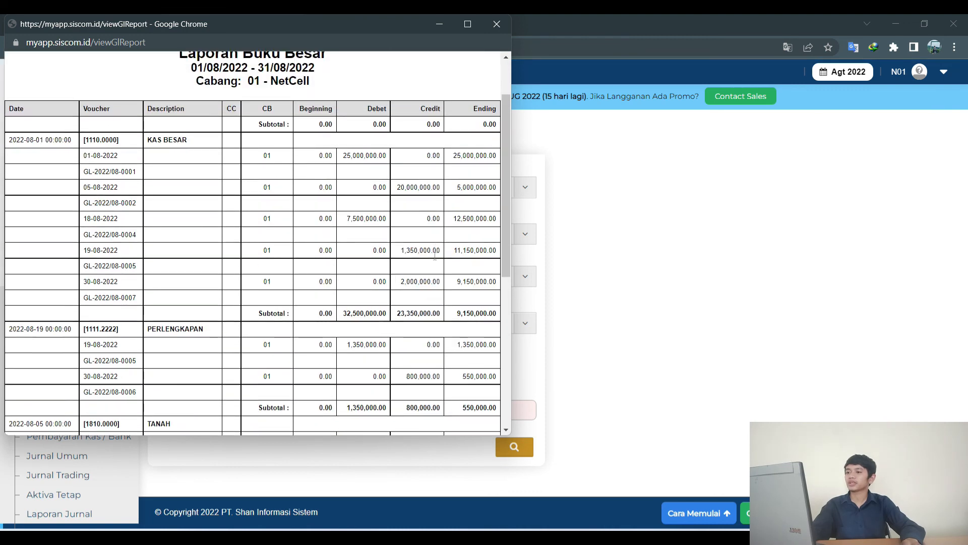
pyautogui.scroll(-6, 436, 260)
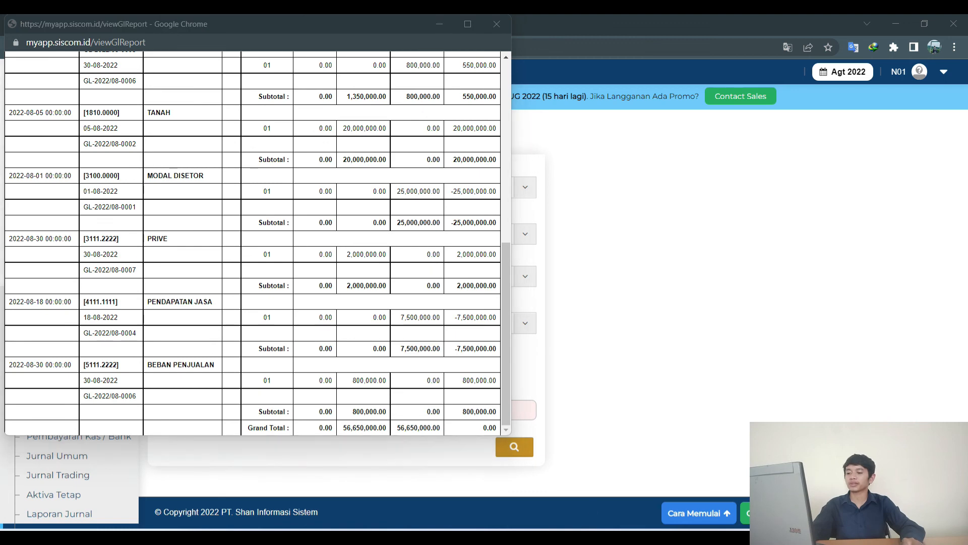
# In PowerPoint, view slides 11 and 12 on the 18 and 19 August journals.
pyautogui.hotkey('alt', 'Tab')
pyautogui.click(102, 261)
pyautogui.scroll(3, 102, 259)
pyautogui.click(102, 259)
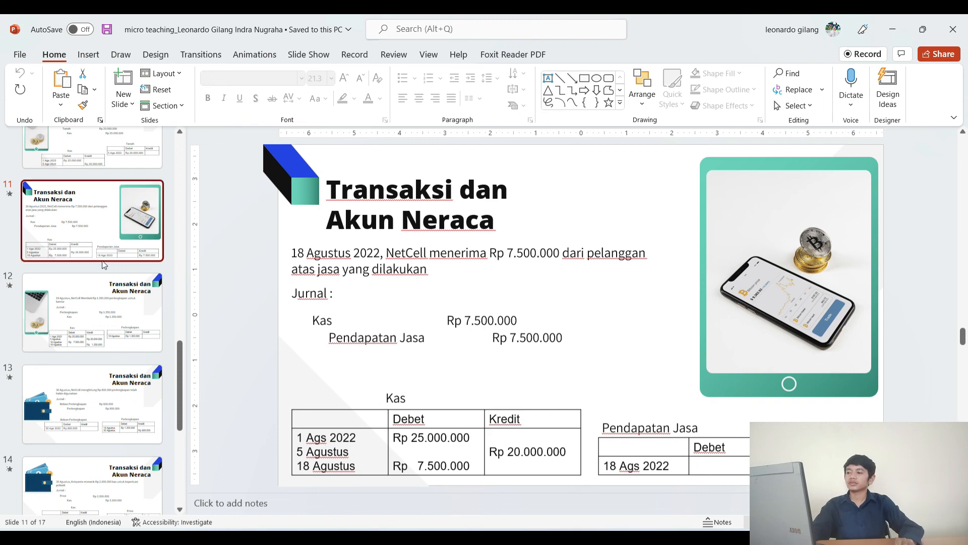
pyautogui.scroll(-1, 103, 264)
pyautogui.click(105, 261)
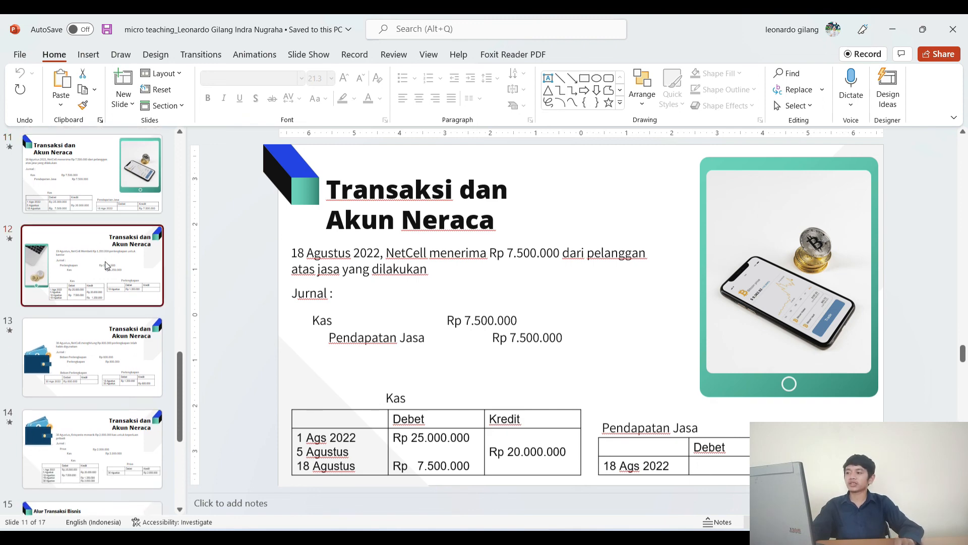